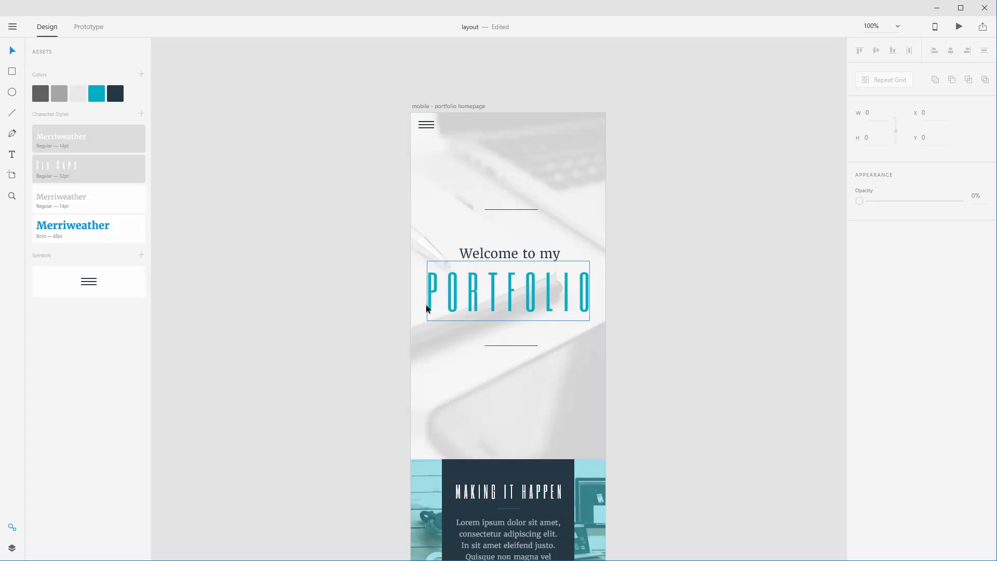
- Look through the mobile portfolio homepage from its header to the contact section
scroll(672, 490, down, 10)
scroll(652, 342, down, 11)
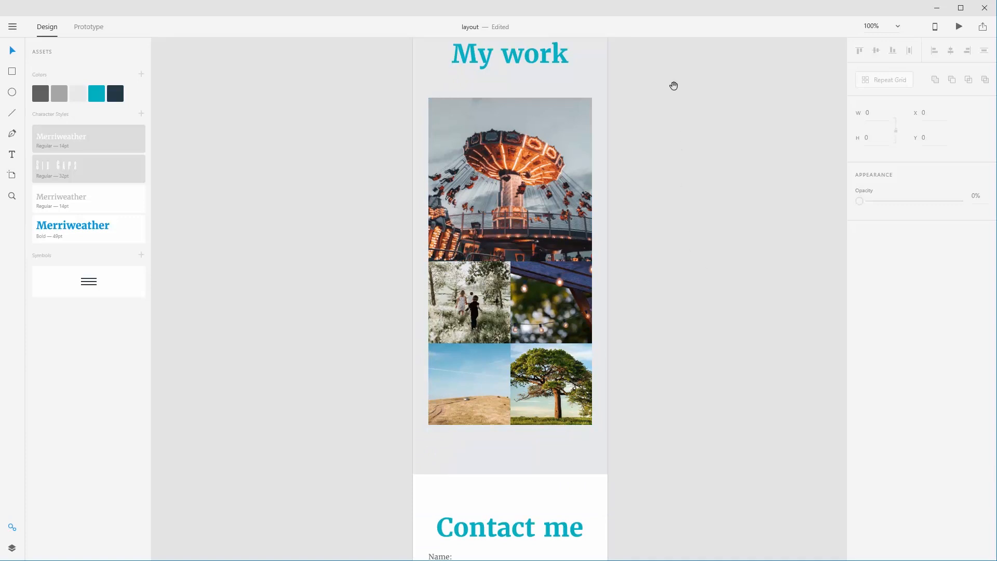
drag(674, 86, 681, 345)
drag(680, 124, 659, 519)
drag(653, 157, 646, 466)
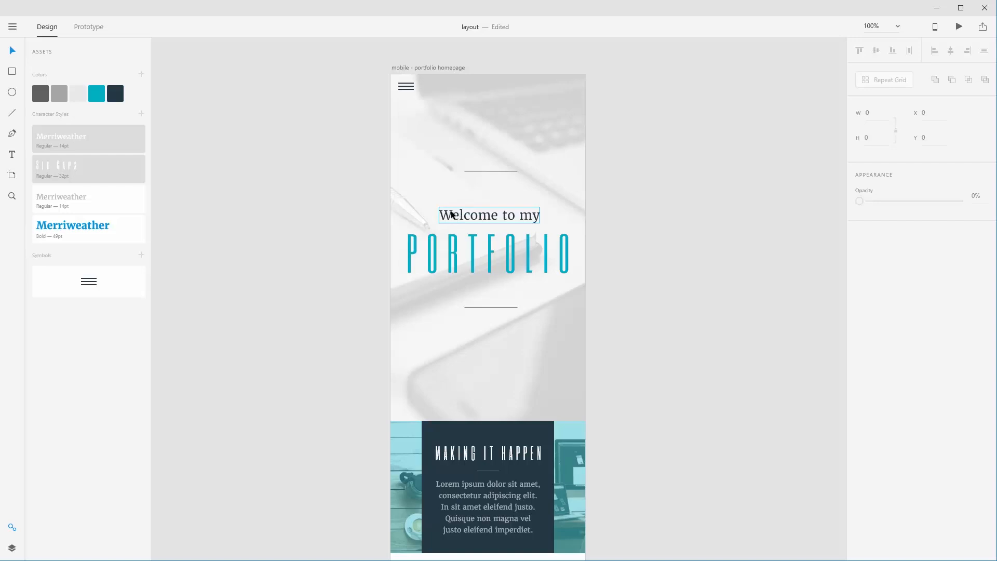
drag(336, 239, 352, 237)
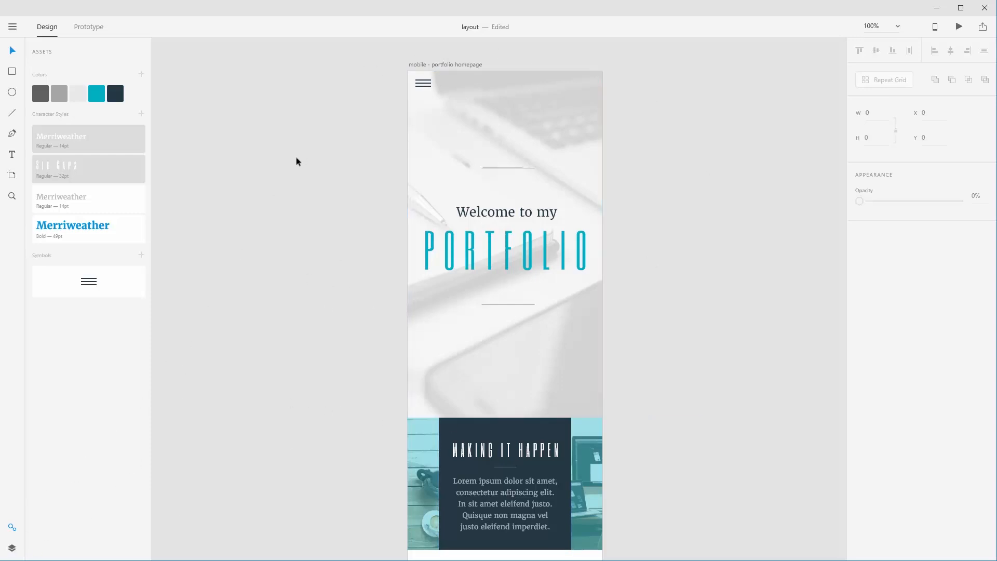
- Add an iPhone 6/7 artboard and place it to the left of the portfolio homepage artboard
key(a)
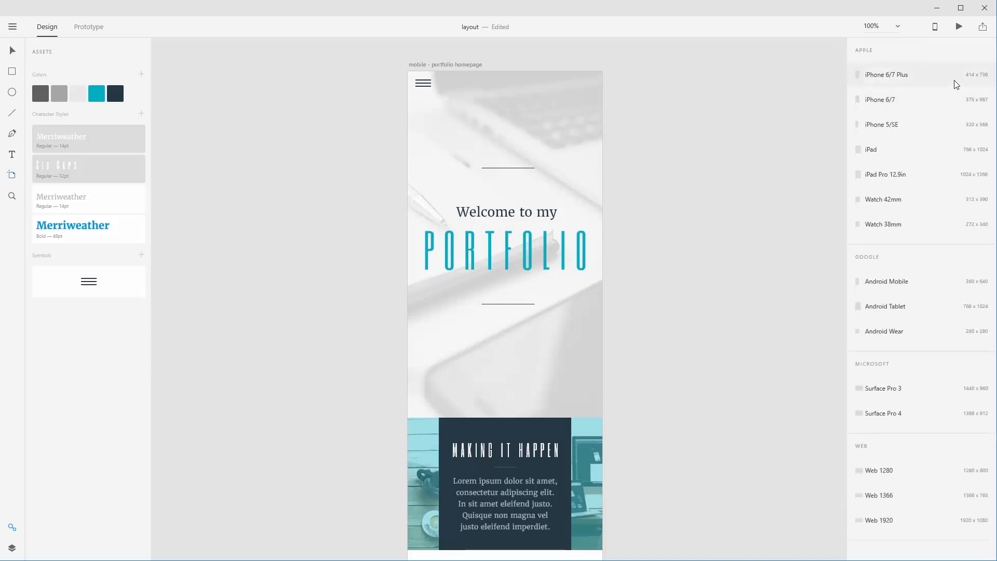
click(895, 102)
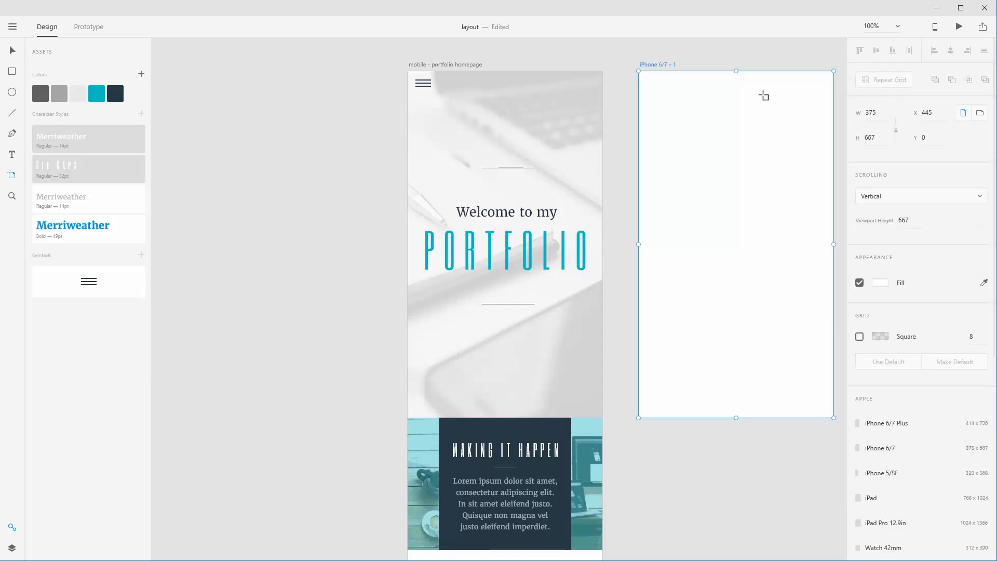
key(v)
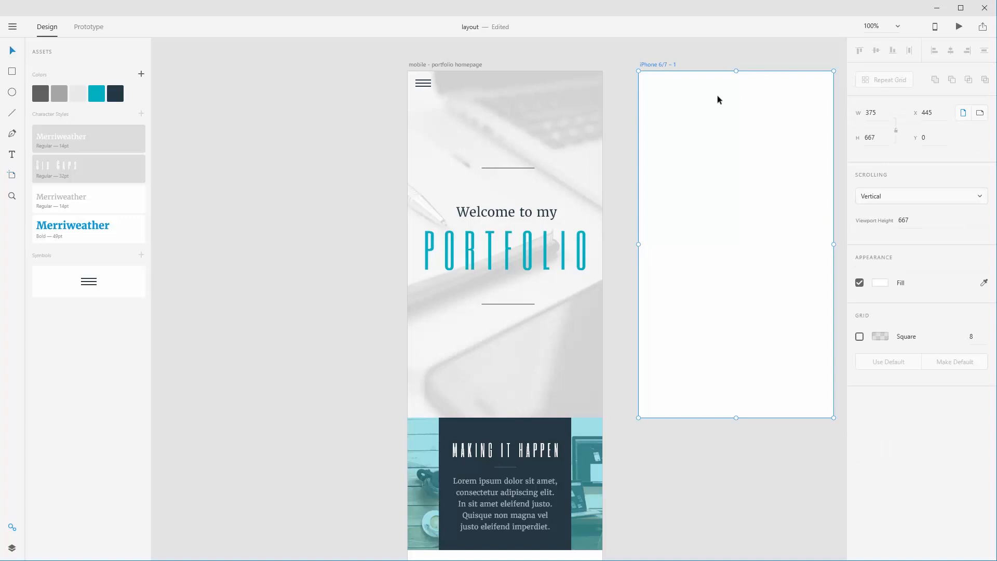
drag(716, 98, 292, 100)
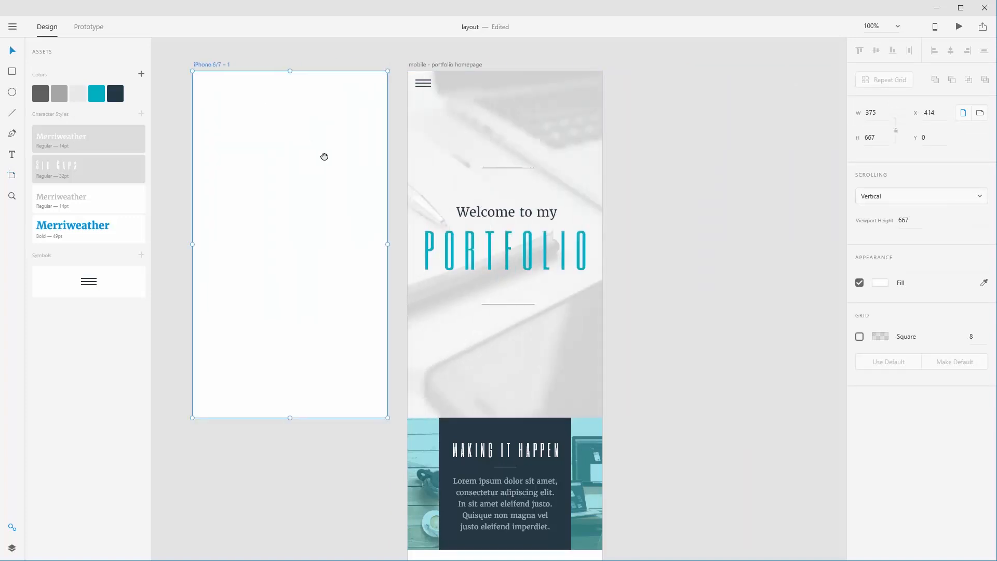
- Rename the new iPhone 6/7 artboard as "Open nav"
scroll(325, 156, left, 5)
scroll(325, 155, up, 1)
double_click(419, 82)
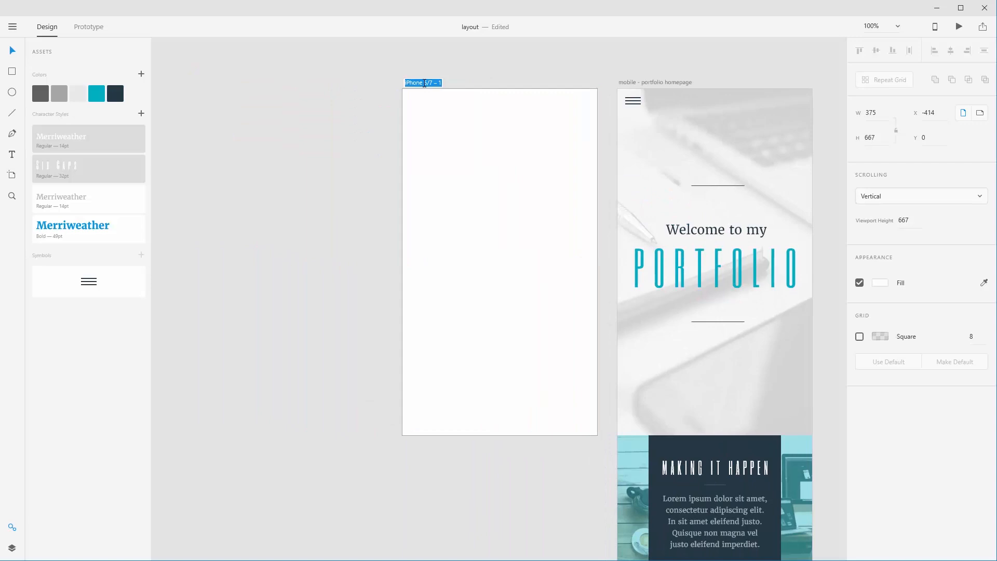
text(MOpen nav)
key(Return)
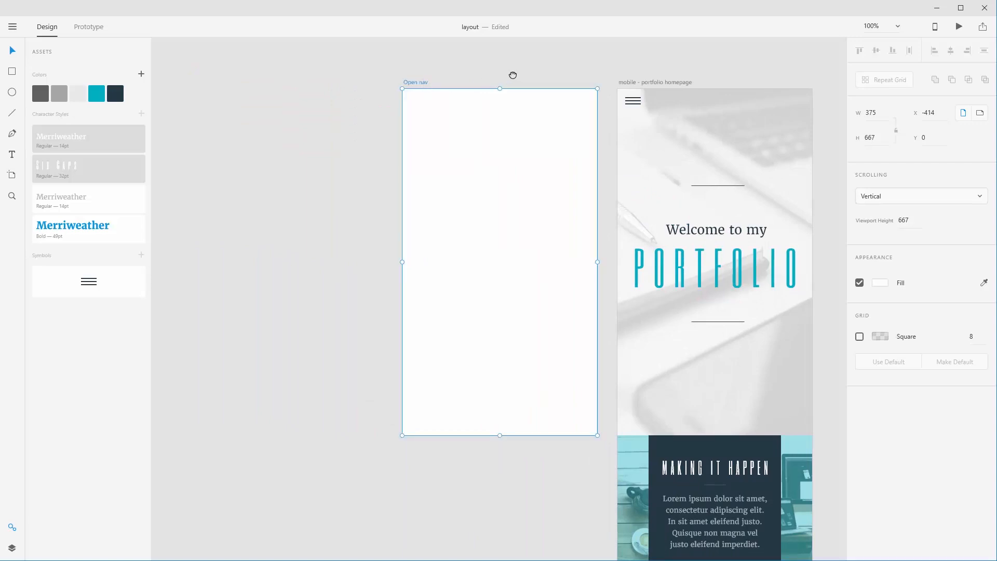
drag(513, 75, 478, 73)
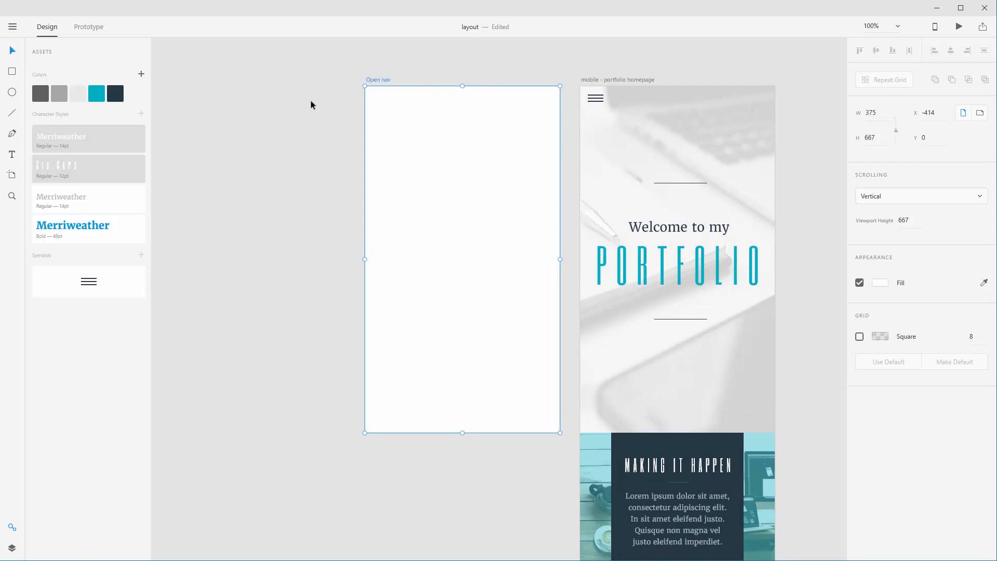
click(281, 96)
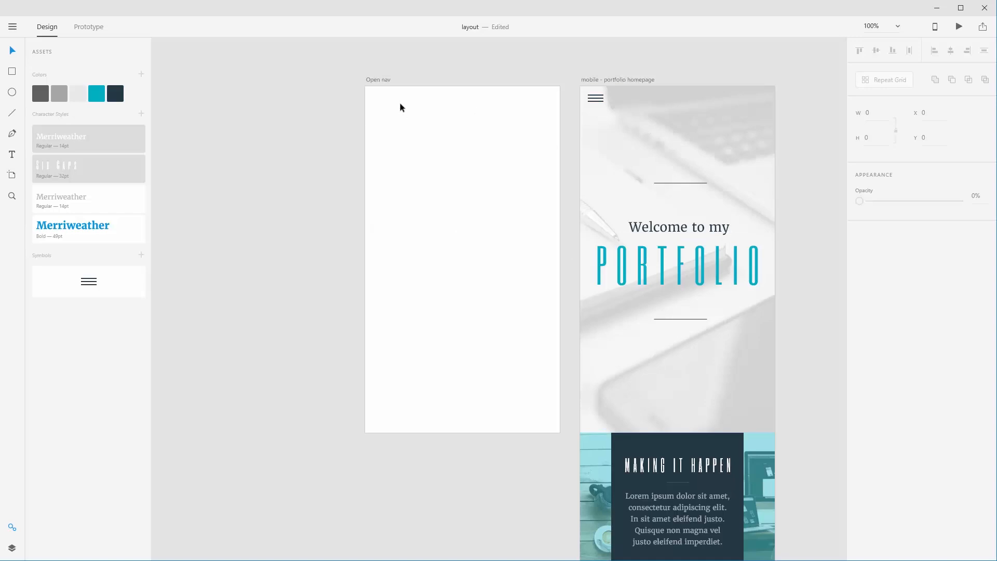
- Draw a 375 by 667 rectangle covering the Open nav artboard, without a border and filled with the teal asset color
click(117, 96)
key(r)
mouse_move(364, 87)
mouse_down()
mouse_move(541, 341)
mouse_move(570, 438)
mouse_move(560, 433)
mouse_up()
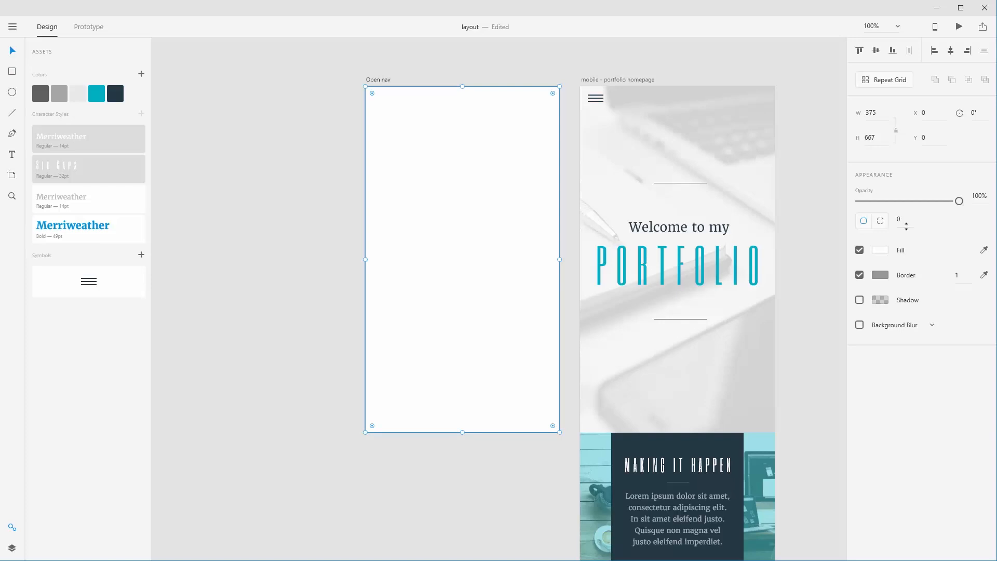
click(860, 275)
click(97, 95)
click(233, 216)
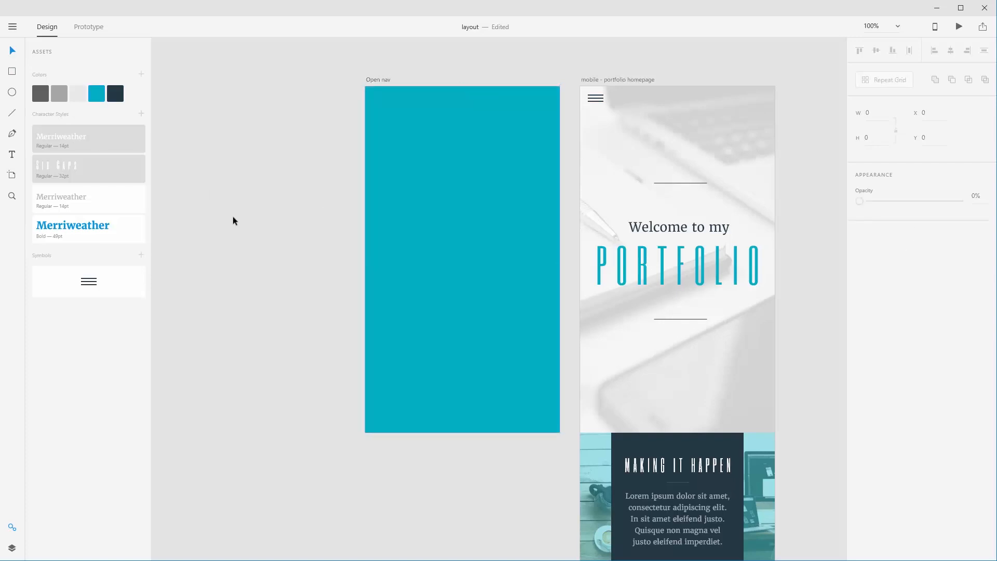
- Narrow the teal rectangle from its right edge to about 321 wide and shift it to X -4
click(545, 247)
drag(558, 260, 532, 259)
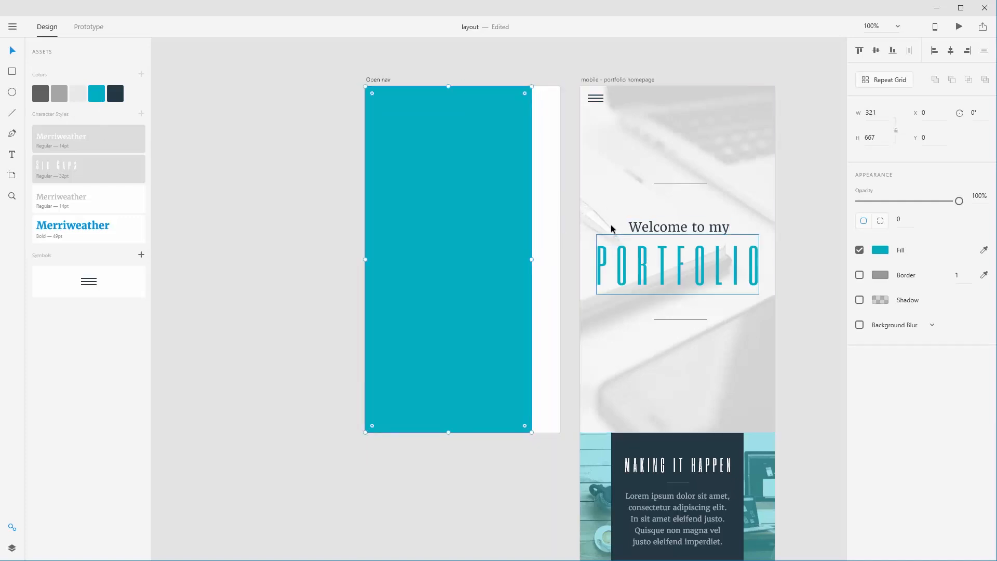
mouse_move(475, 214)
mouse_down()
mouse_move(291, 212)
mouse_move(510, 218)
mouse_move(485, 219)
mouse_up()
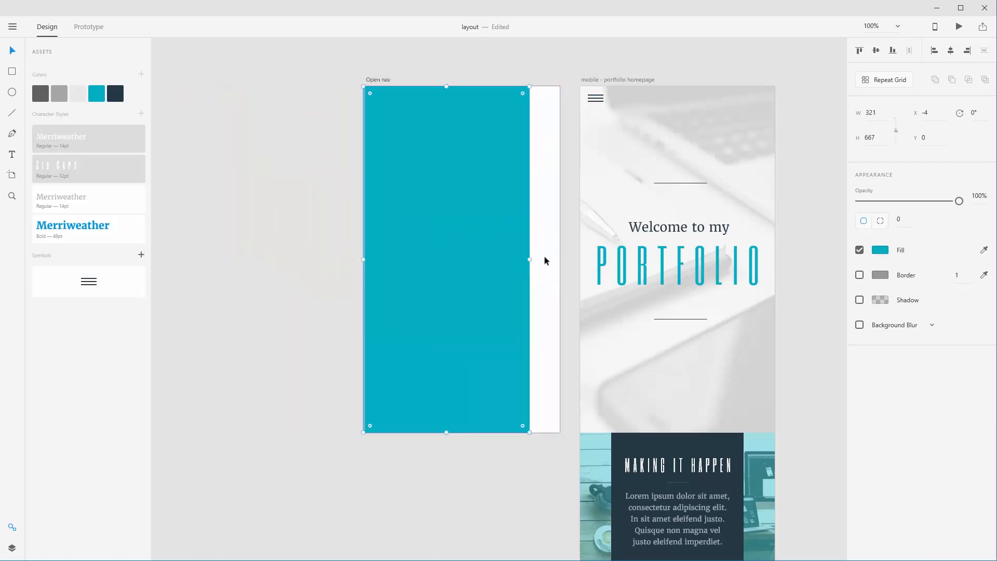
- Copy the homepage's header background and welcome text onto the Open nav artboard and send the copy behind the teal rectangle
click(746, 151)
click(790, 159)
drag(810, 133, 464, 373)
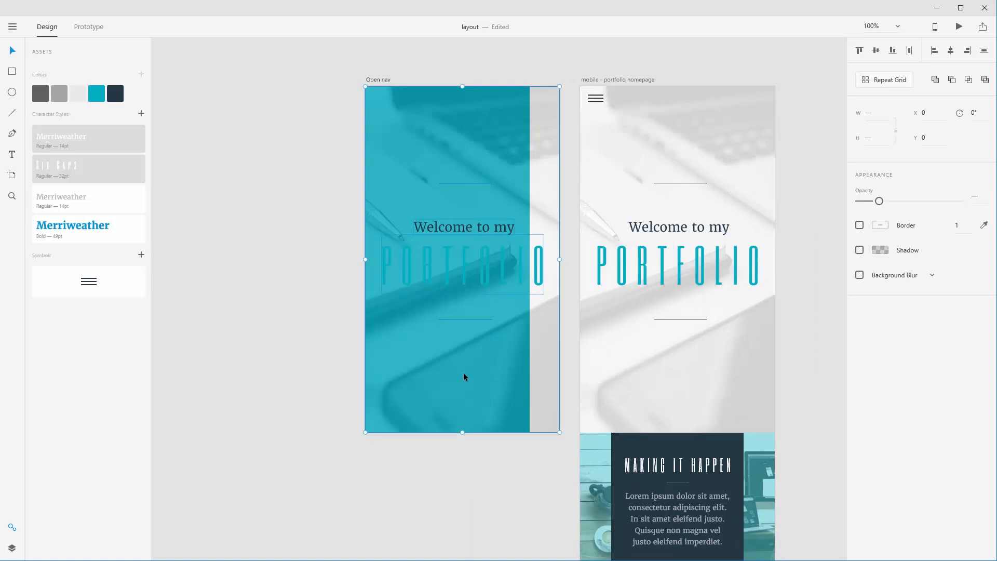
key(ctrl+bracketleft)
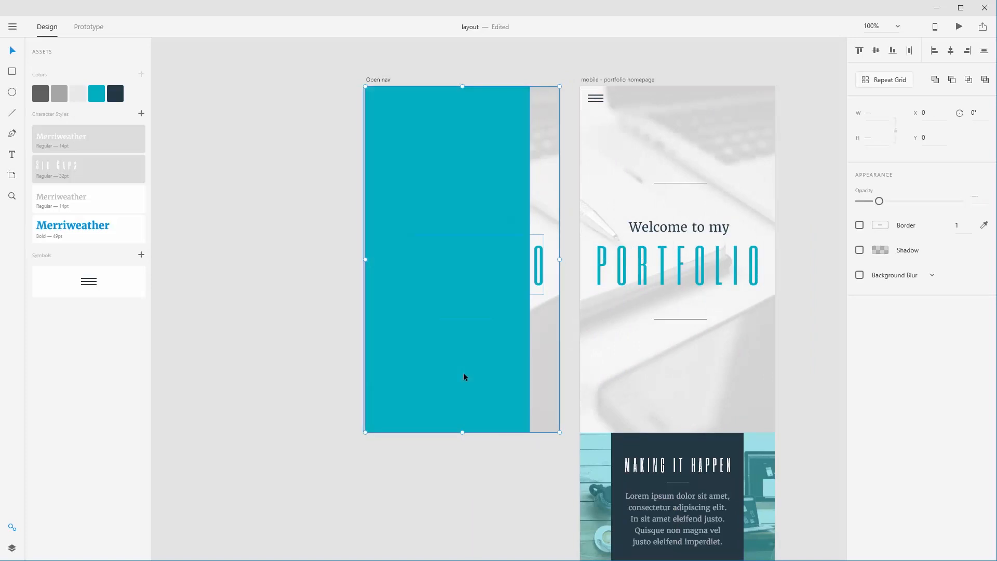
click(263, 353)
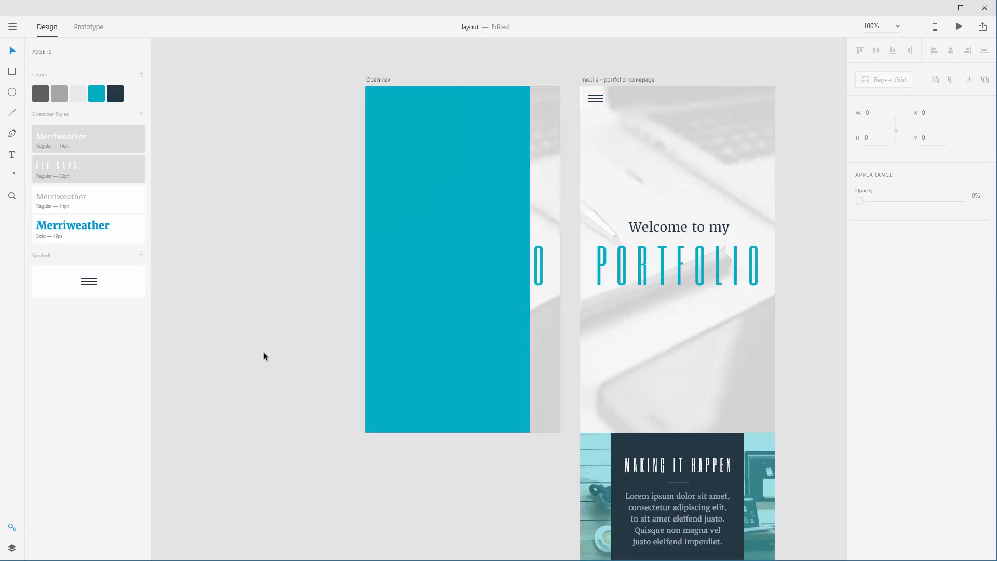
- Lock the copied header content on the Open nav artboard
click(539, 282)
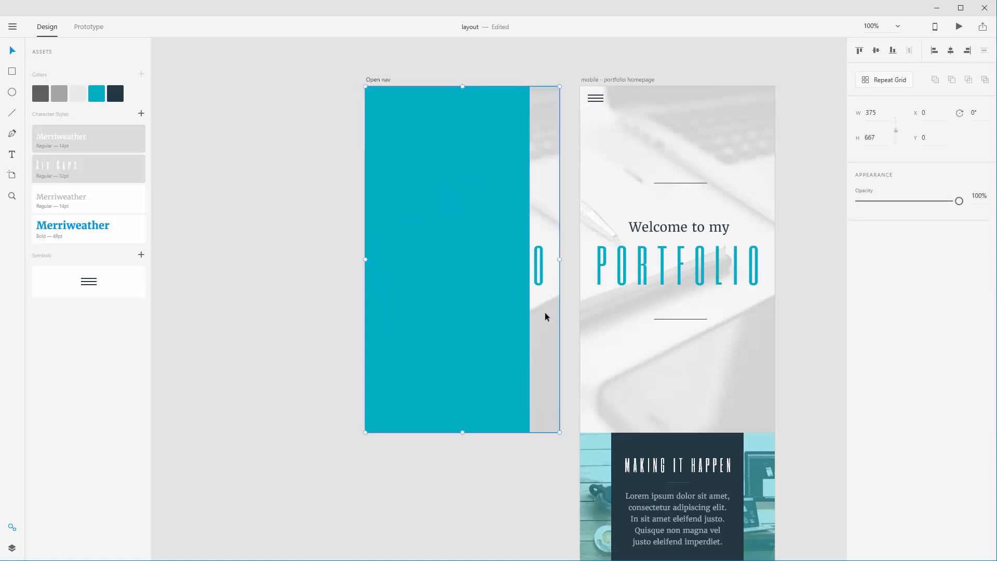
key(ctrl+l)
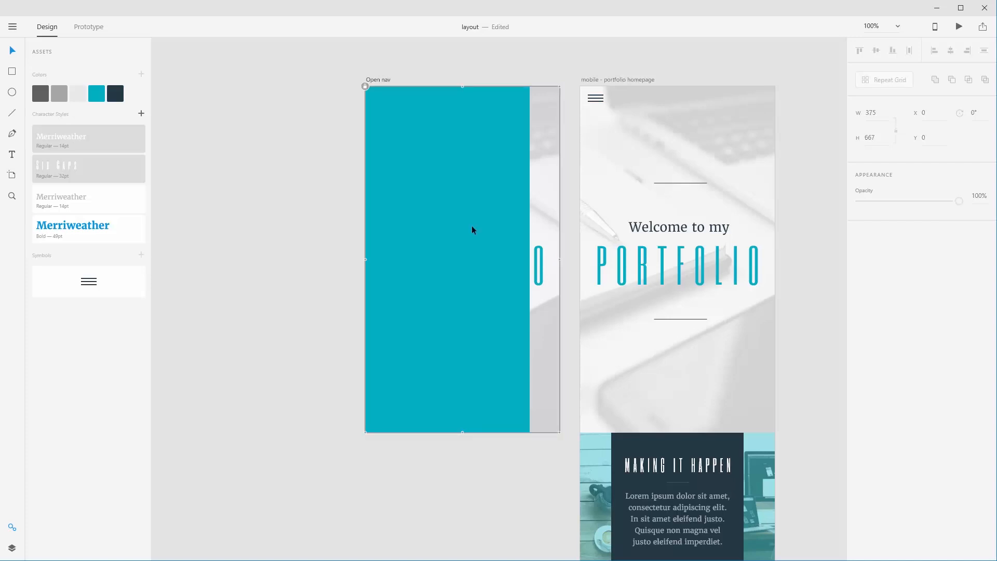
drag(552, 237, 541, 311)
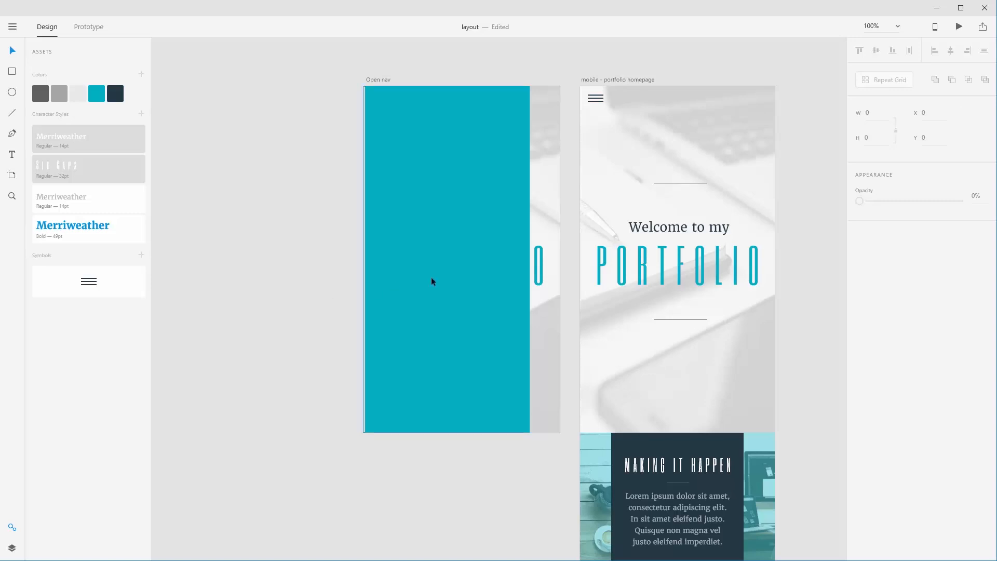
- Add a shadow to the teal rectangle with a blur of 10
click(442, 289)
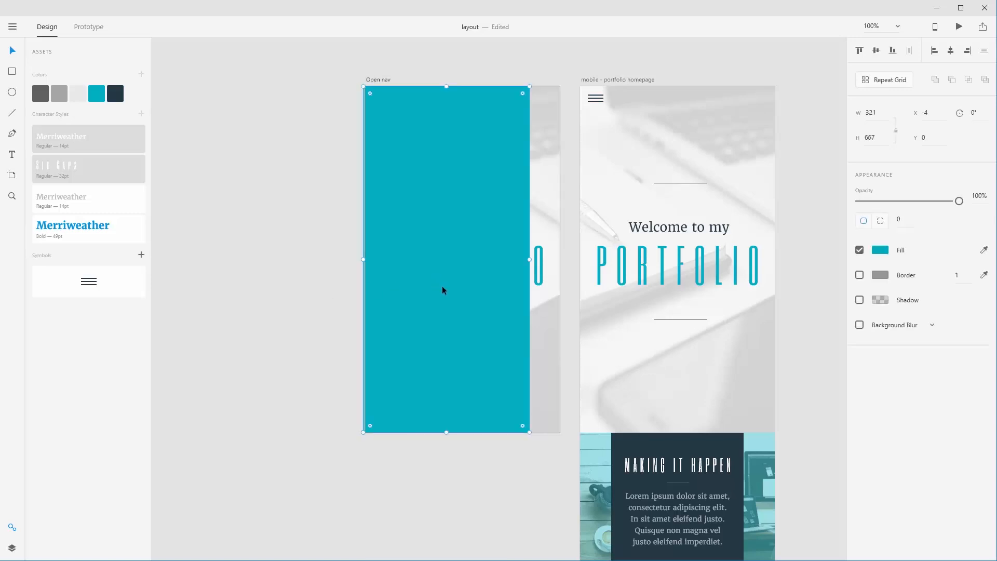
click(860, 300)
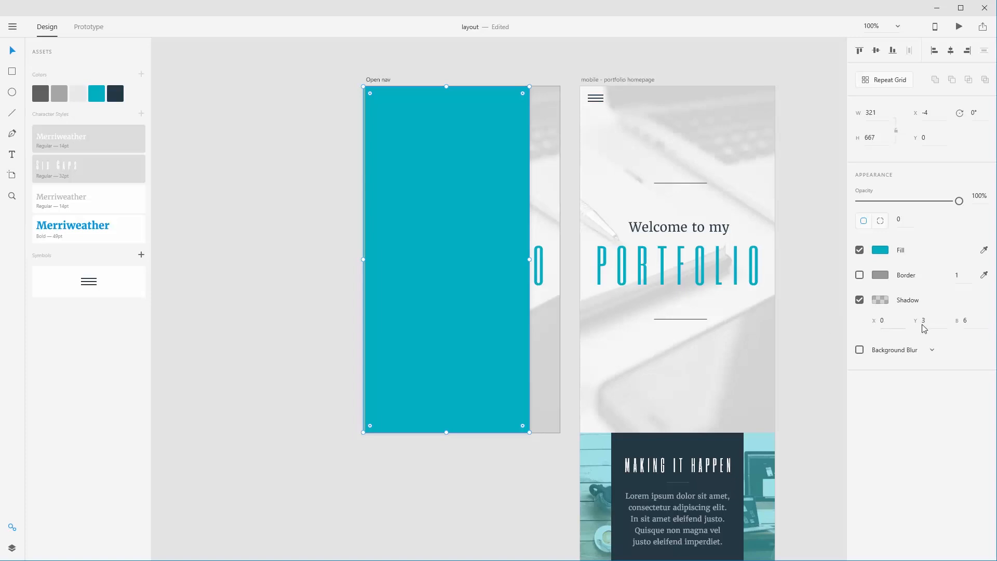
click(964, 322)
click(991, 330)
click(967, 321)
text(10)
key(Return)
- Raise the shadow color's opacity to 100%
click(883, 300)
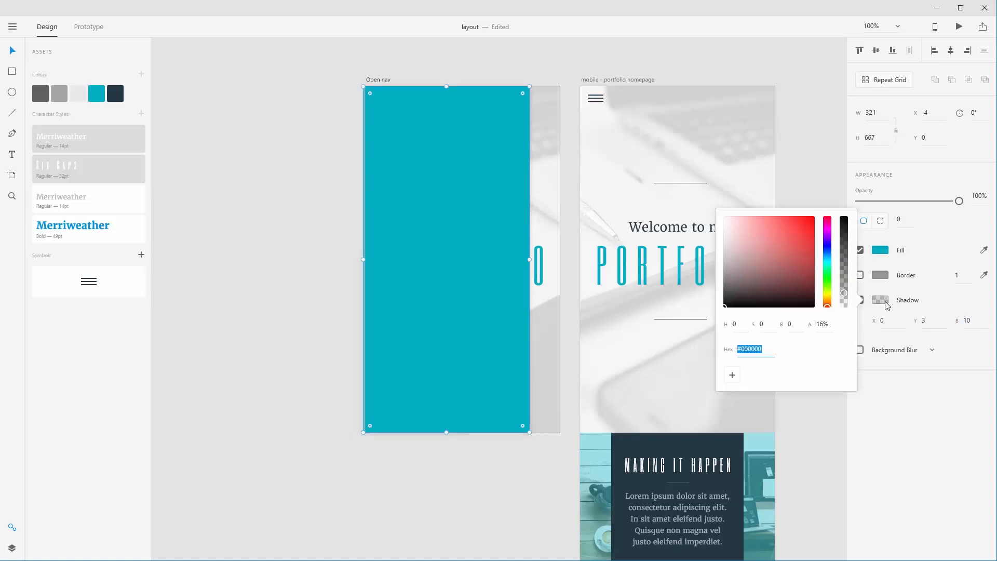
drag(844, 295, 844, 216)
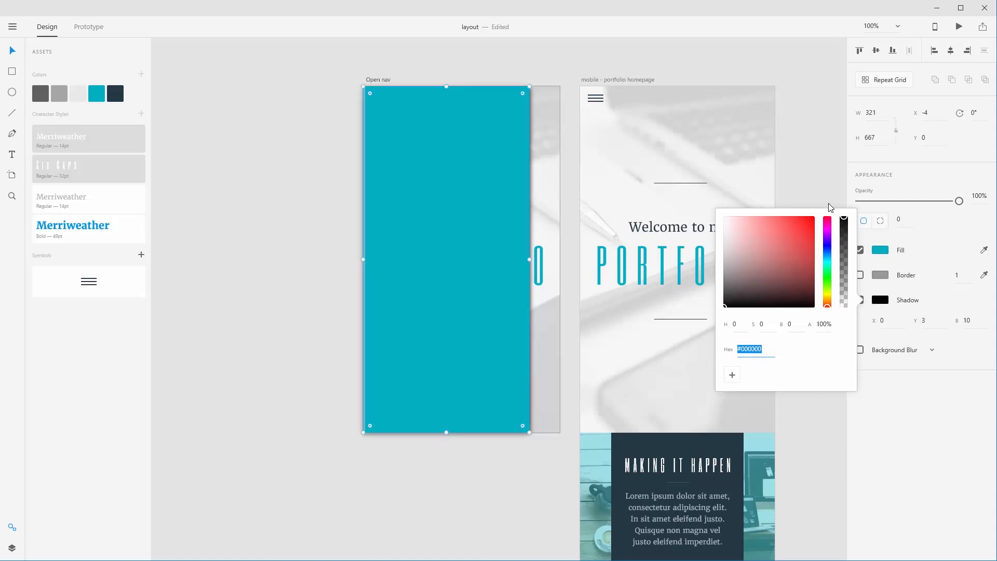
mouse_move(827, 203)
mouse_down()
mouse_move(828, 228)
mouse_move(824, 194)
mouse_up()
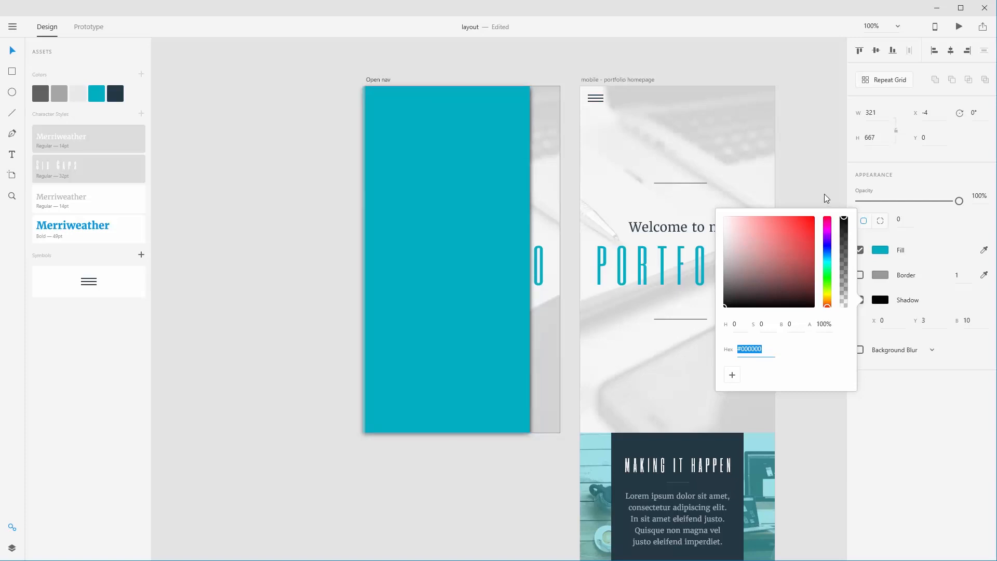
click(948, 385)
- Try vertical shadow offsets of 5 and 100 on the teal rectangle
click(924, 321)
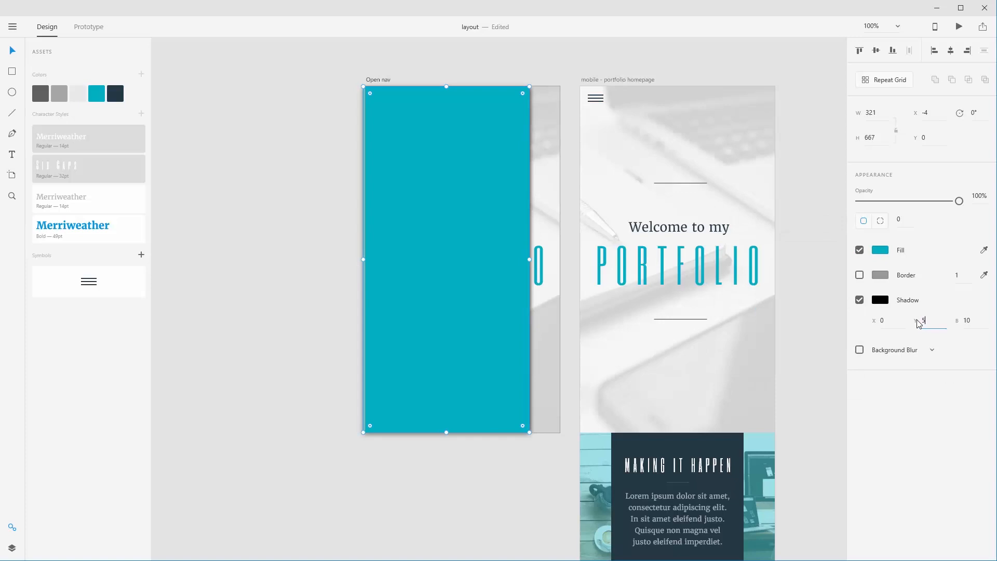
key(Return)
click(926, 321)
text(1)
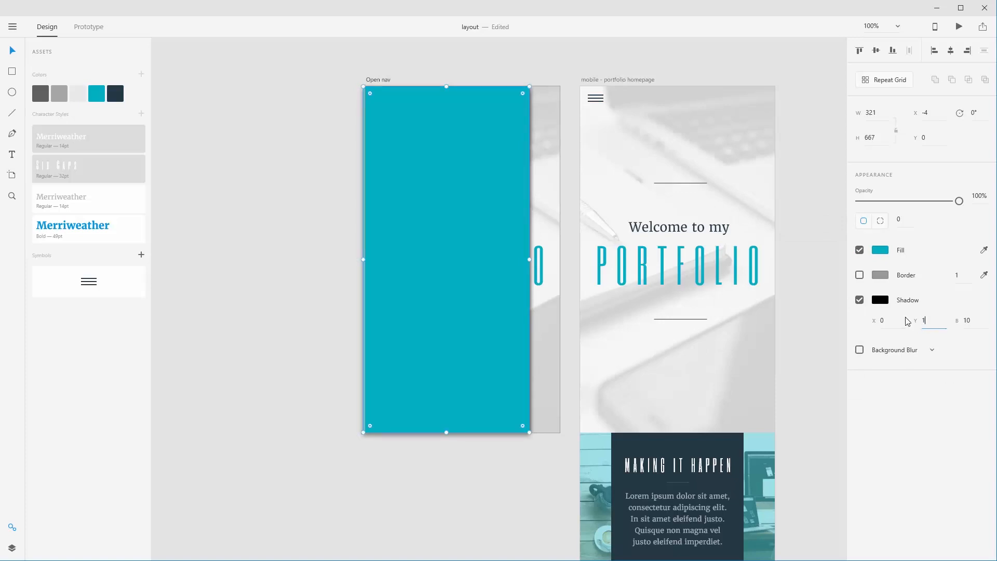
text(00)
key(Return)
click(927, 320)
key(Return)
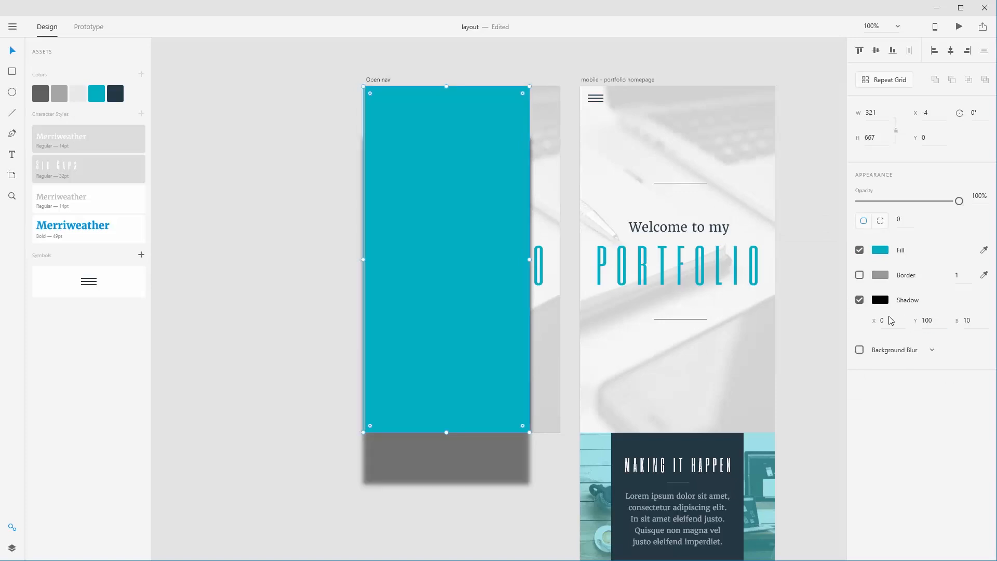
key(Return)
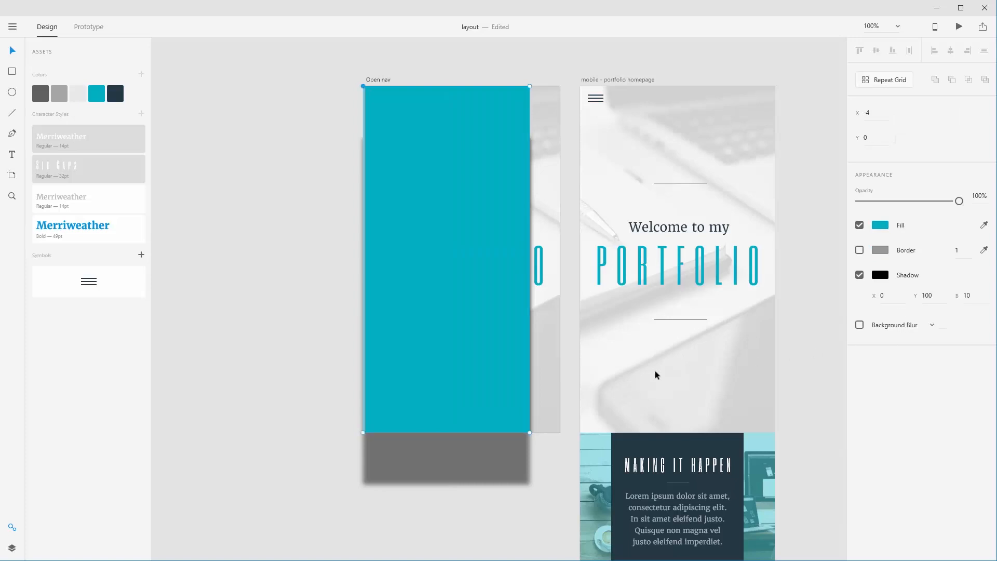
- Set the rectangle's shadow offsets to Y 0 and X 5
double_click(510, 464)
double_click(929, 321)
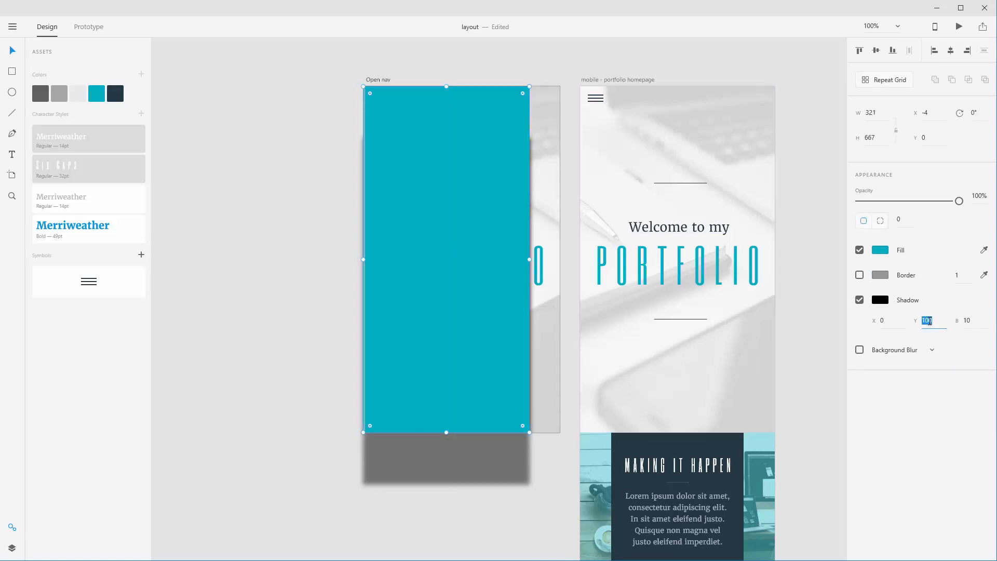
text(0)
key(Return)
click(888, 320)
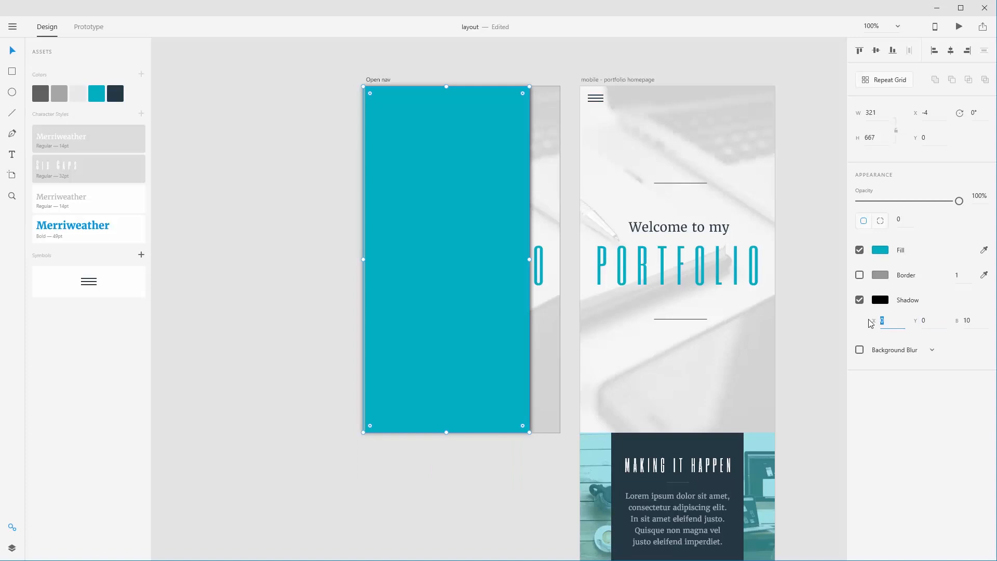
text(5)
key(Return)
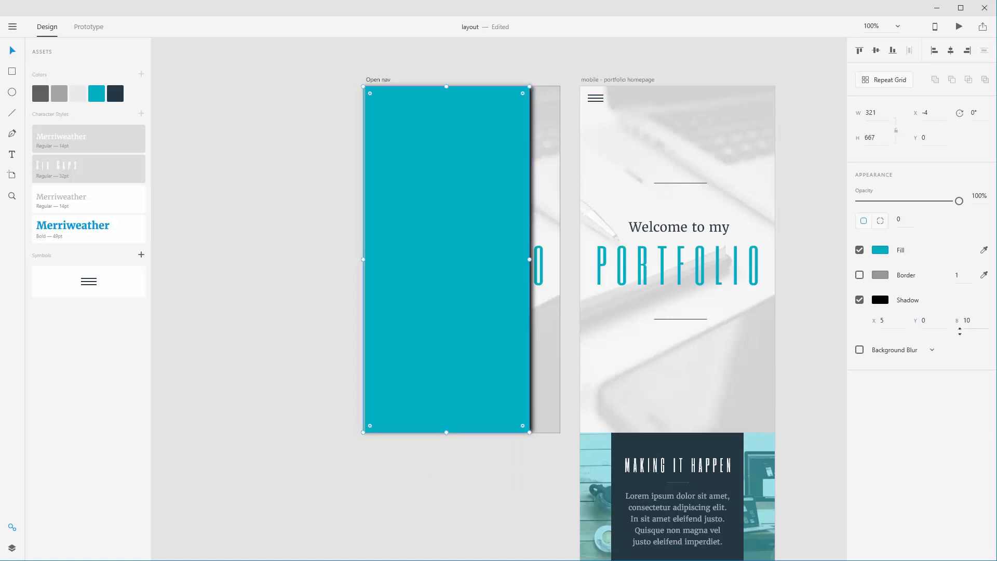
- Lower the shadow color's opacity to about 19%
drag(965, 321, 968, 371)
click(880, 300)
drag(843, 218, 844, 294)
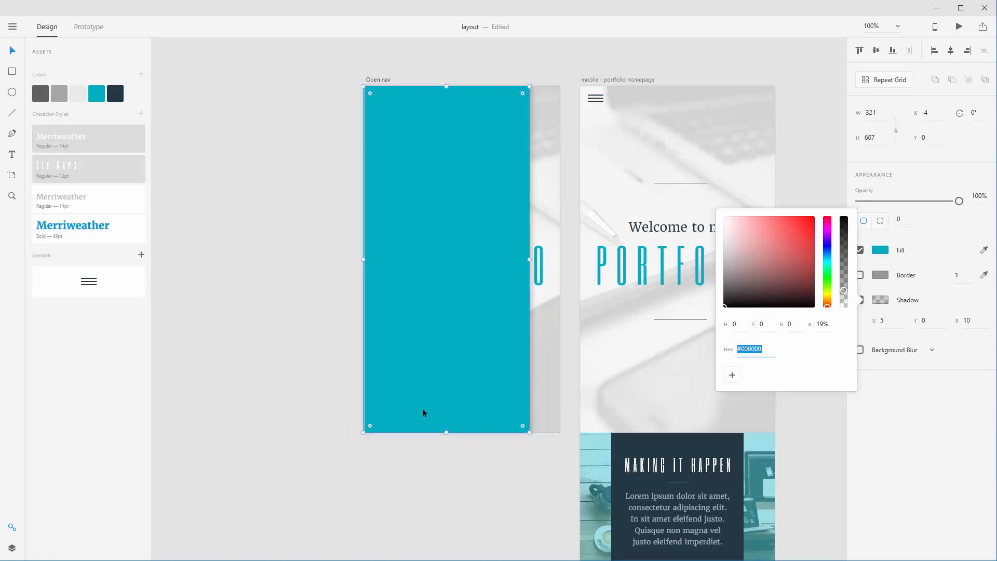
click(351, 266)
click(404, 247)
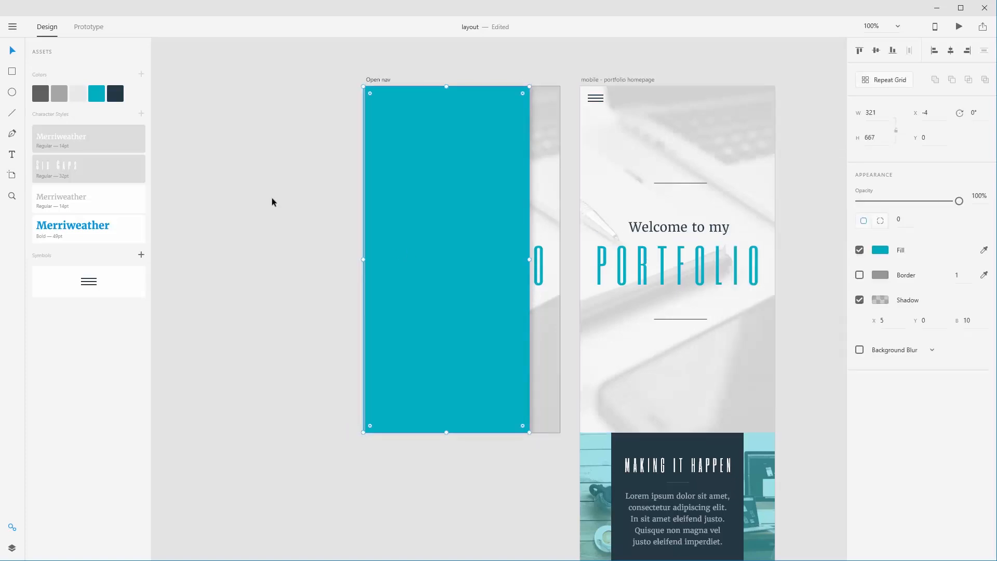
- Recolor the menu panel rectangle on the Open nav artboard with the saved dark navy color
click(115, 93)
click(257, 210)
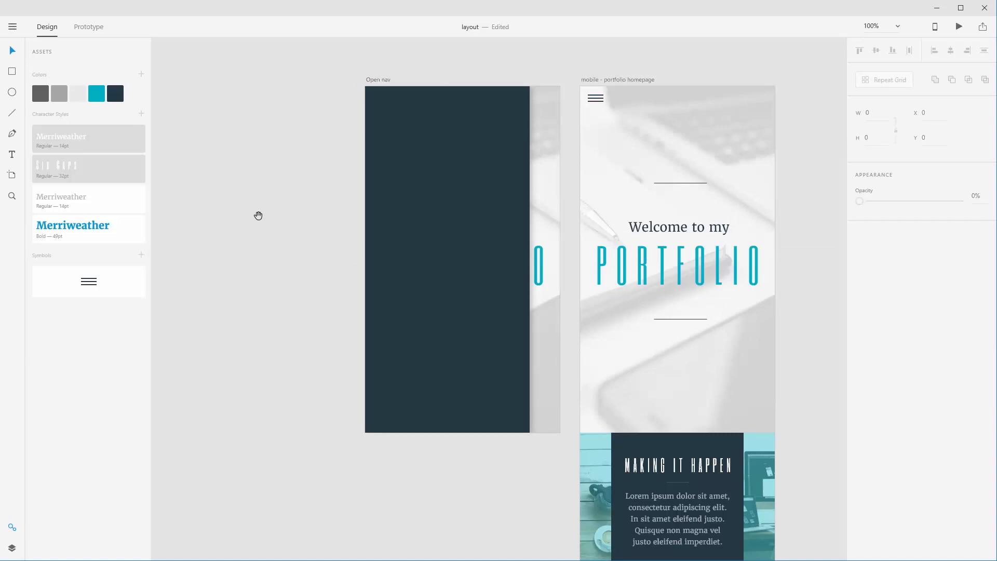
drag(258, 216, 278, 232)
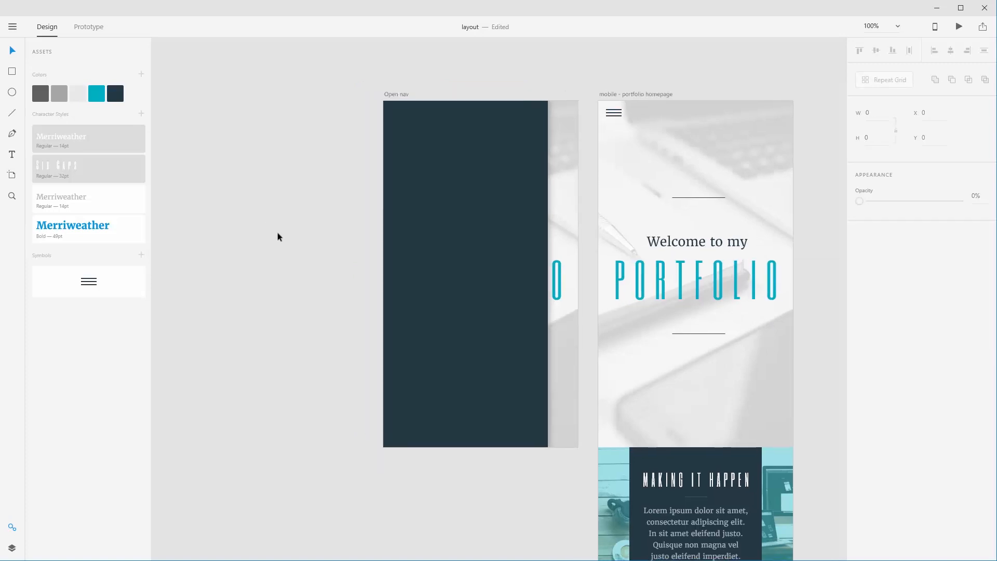
- Widen the navy rectangle to 379 and try a background blur with amount 11 and brightness -50
click(465, 239)
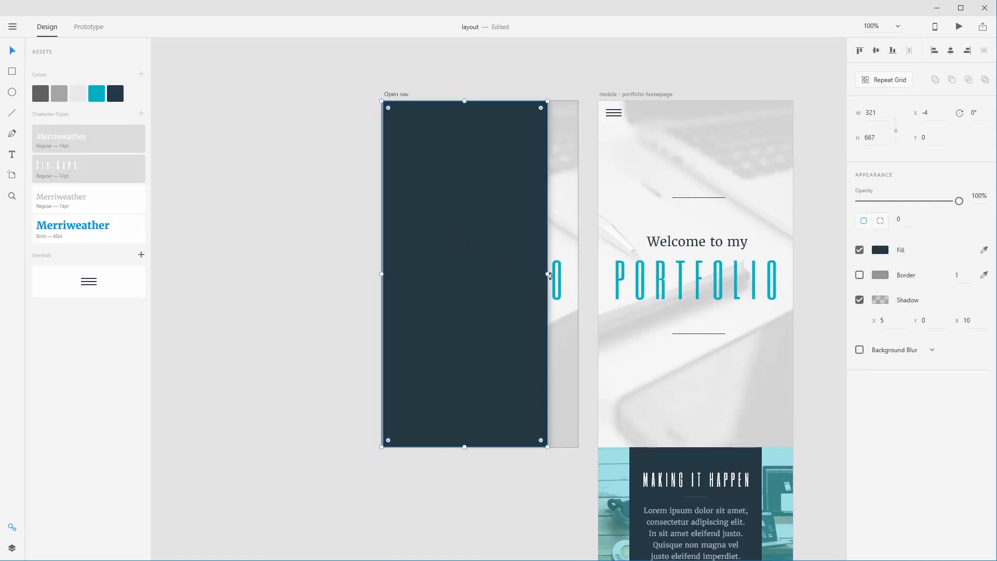
drag(548, 273, 577, 272)
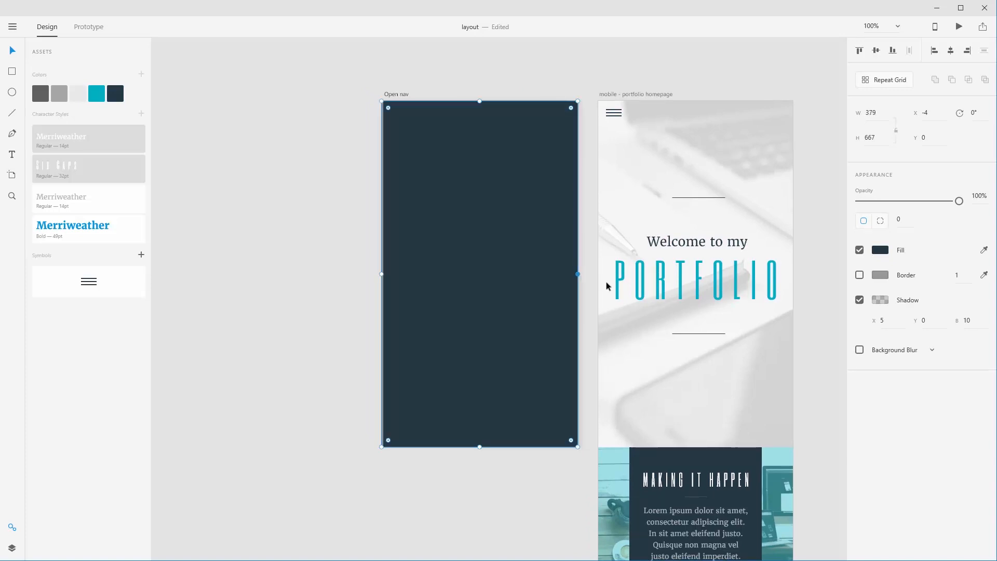
click(860, 350)
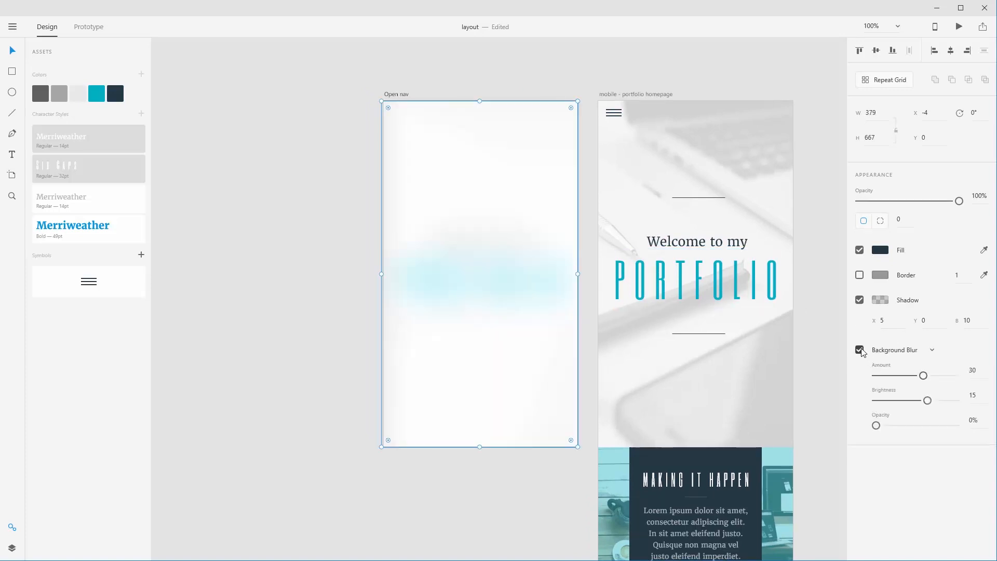
click(859, 350)
click(860, 350)
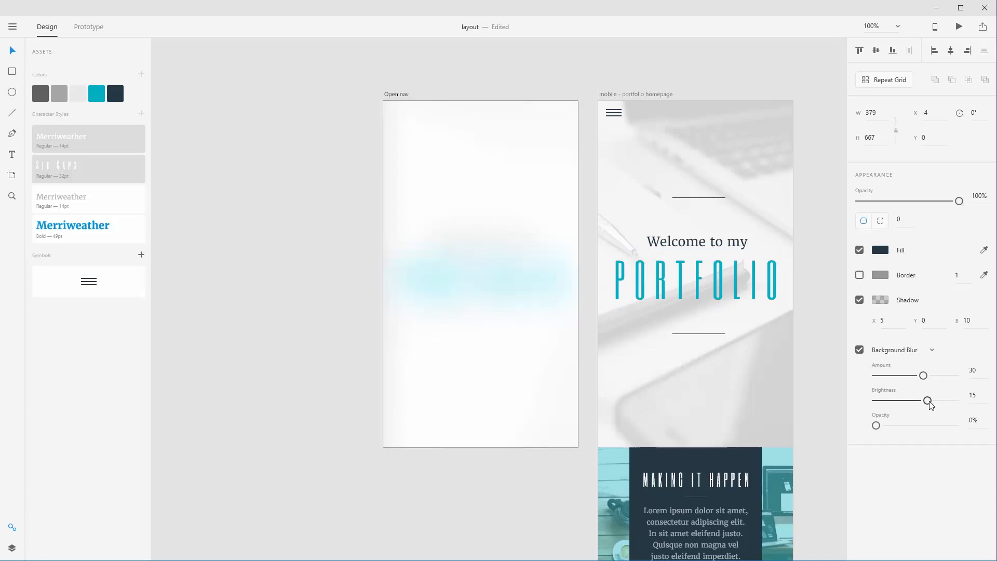
drag(928, 401, 845, 404)
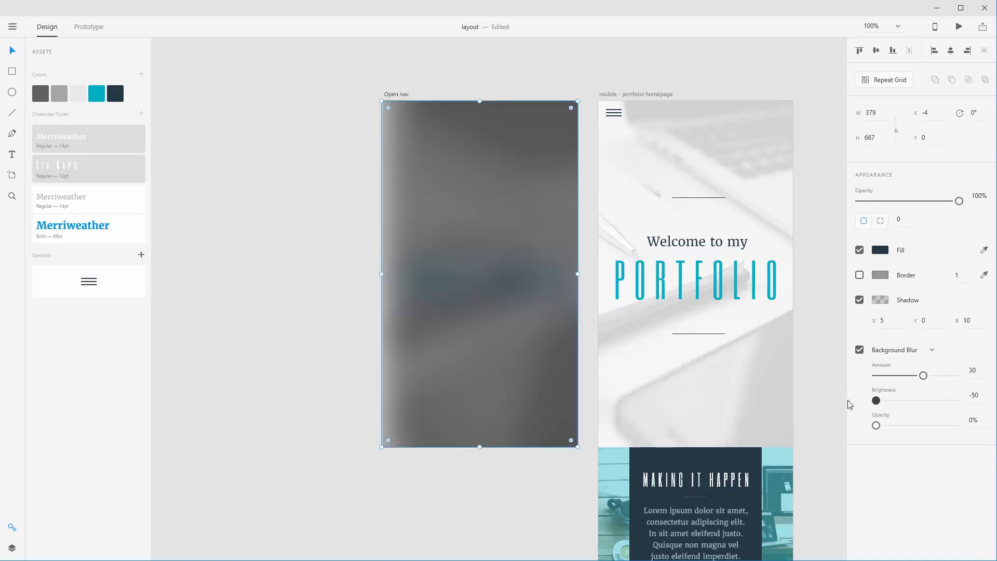
drag(923, 376, 893, 377)
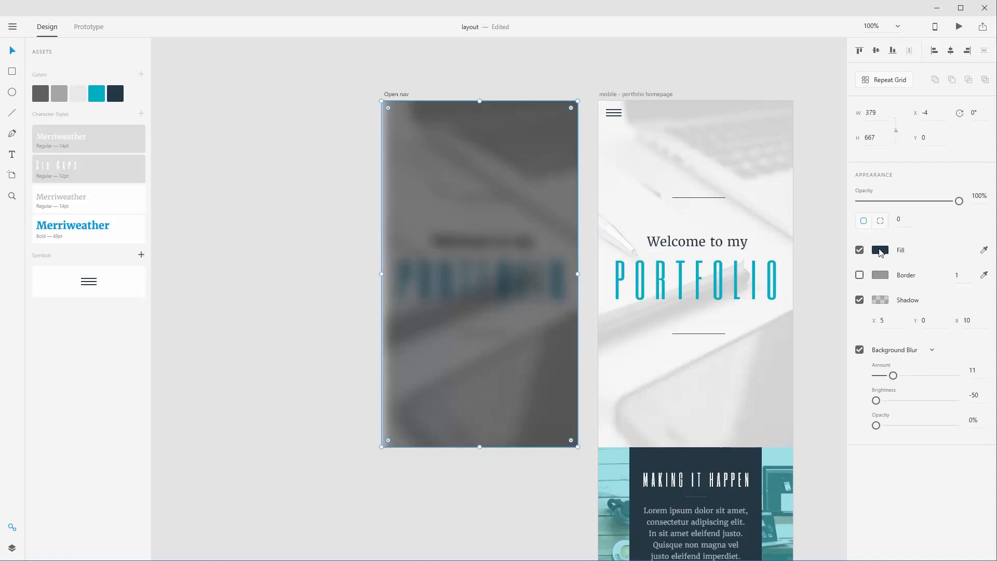
- Try a teal fill and a background blur amount of 0 on the rectangle
click(880, 250)
click(97, 94)
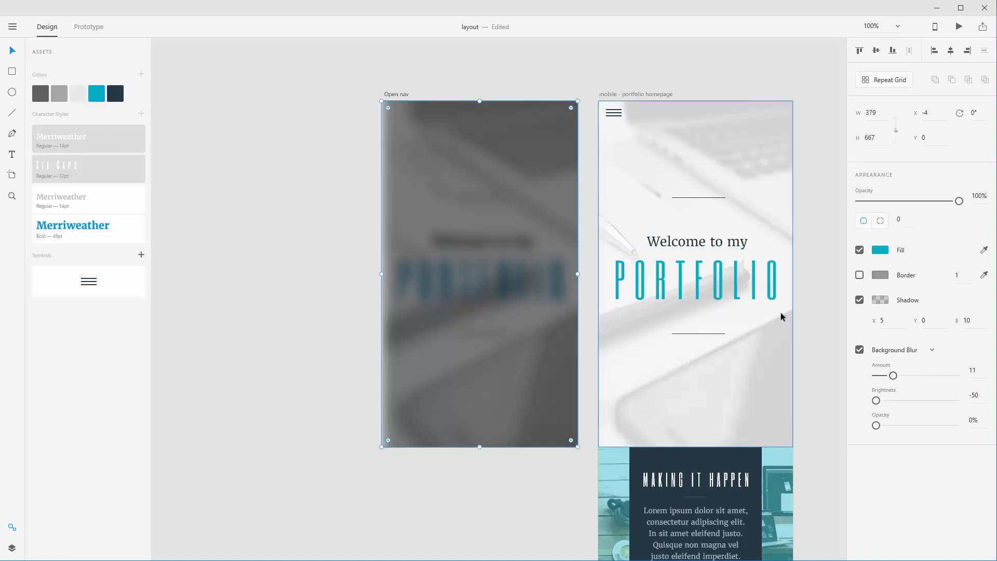
drag(875, 400, 817, 337)
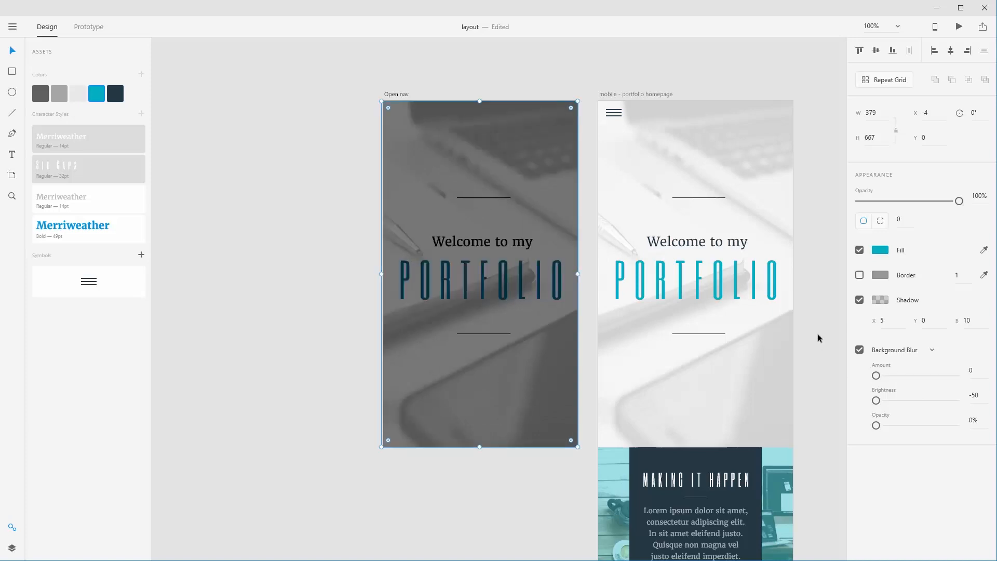
click(355, 273)
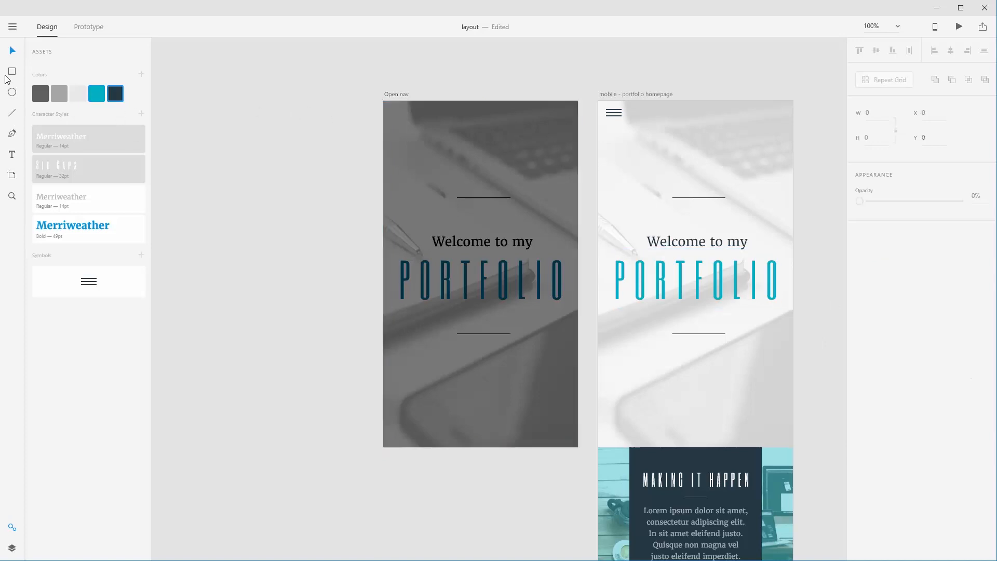
- Undo the background blur, teal fill and widening of the rectangle
key(ctrl+v)
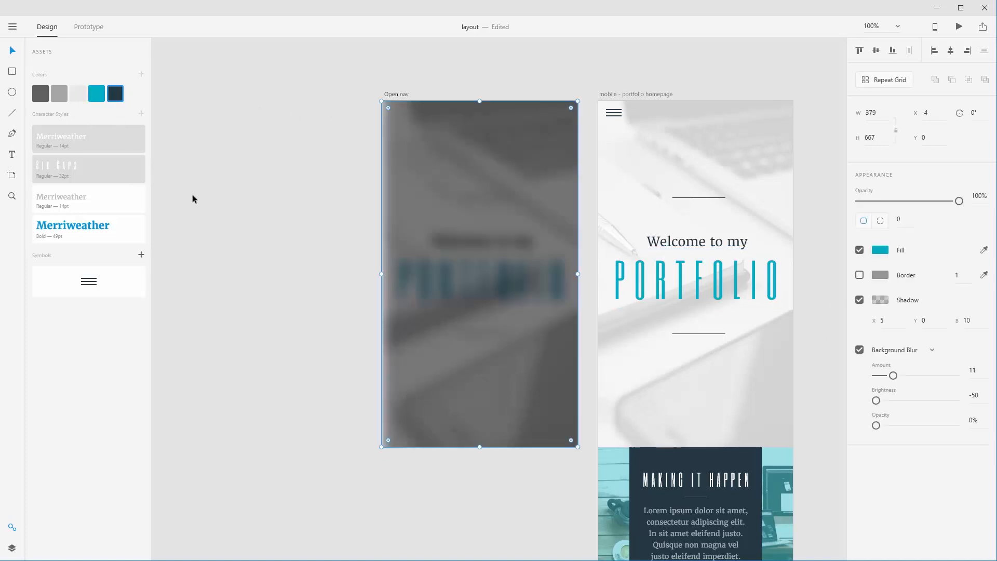
key(ctrl+z)
key(ctrl+z)
key(ctrl+z)
key(ctrl+z)
key(ctrl+z)
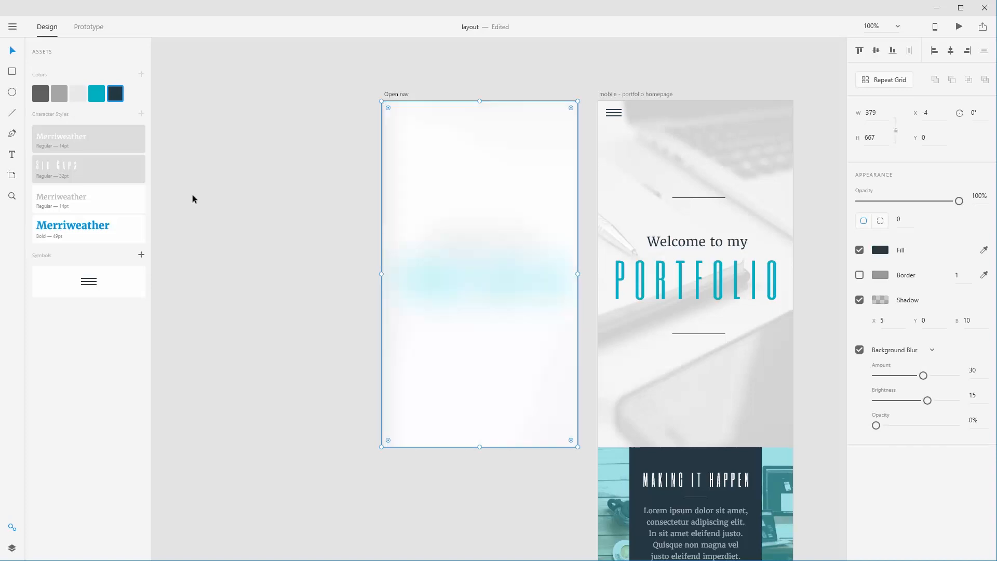
key(ctrl+z)
key(ctrl+shift+z)
key(ctrl+z)
key(ctrl+z)
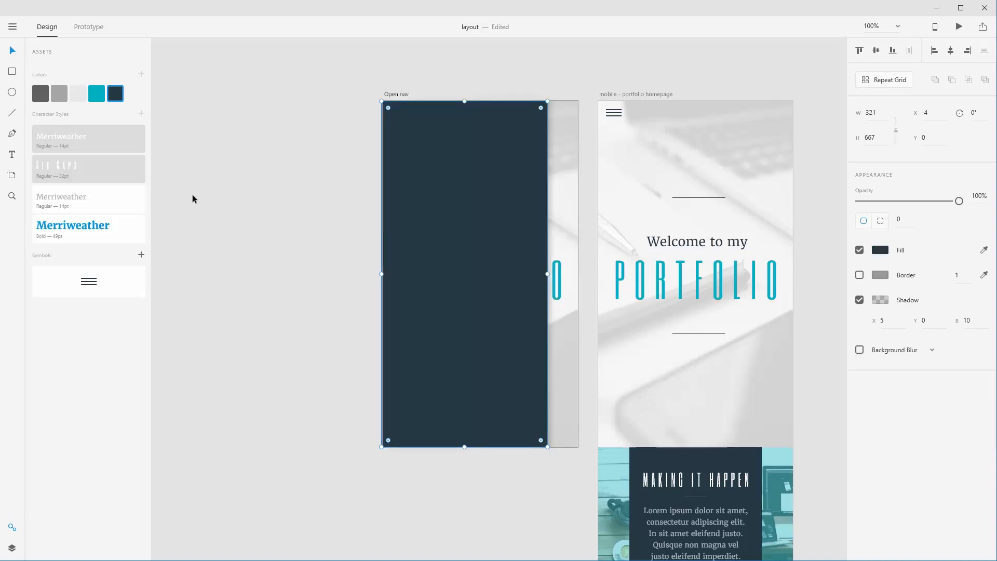
- Widen the navy rectangle to 379 so it covers the Open nav artboard, and turn off its shadow
drag(548, 274, 580, 262)
click(859, 299)
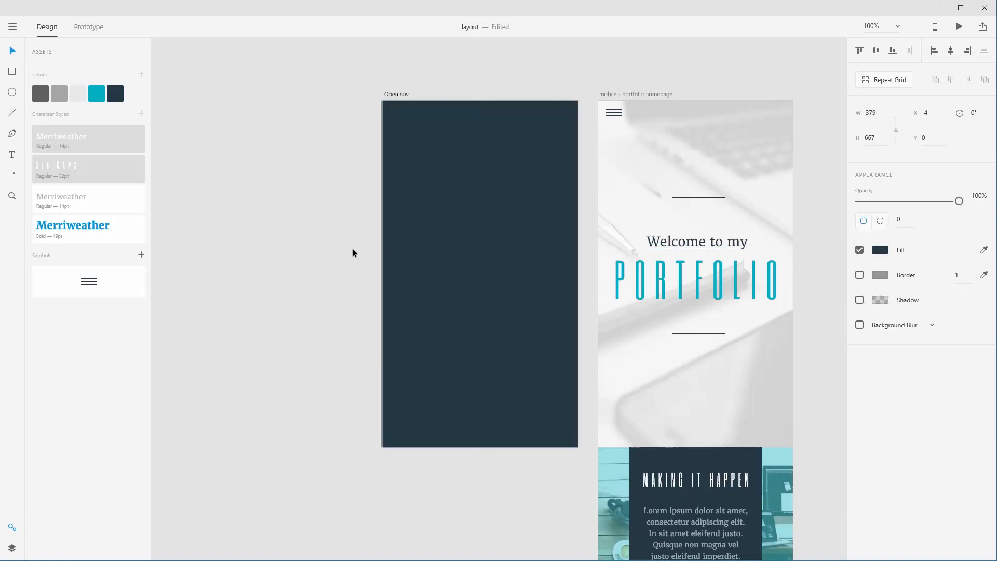
click(421, 222)
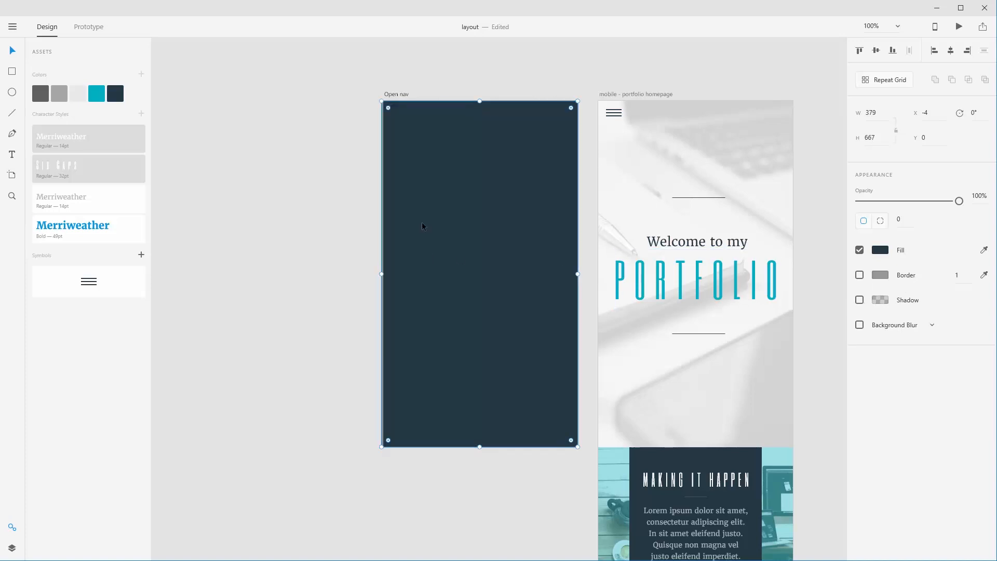
click(372, 272)
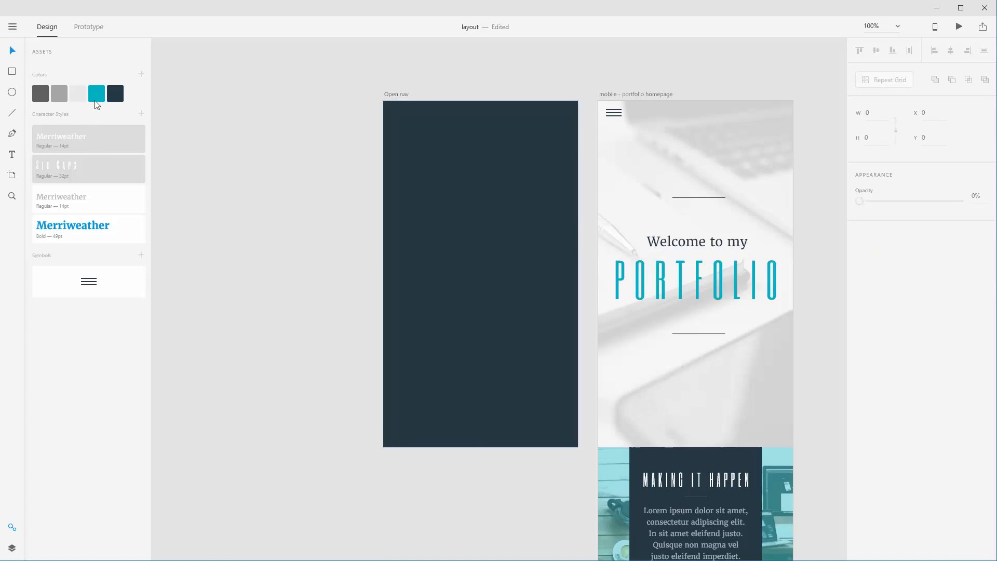
- Add the text HOME on the navy panel and give it the Six Caps character style with the saved teal color
click(12, 155)
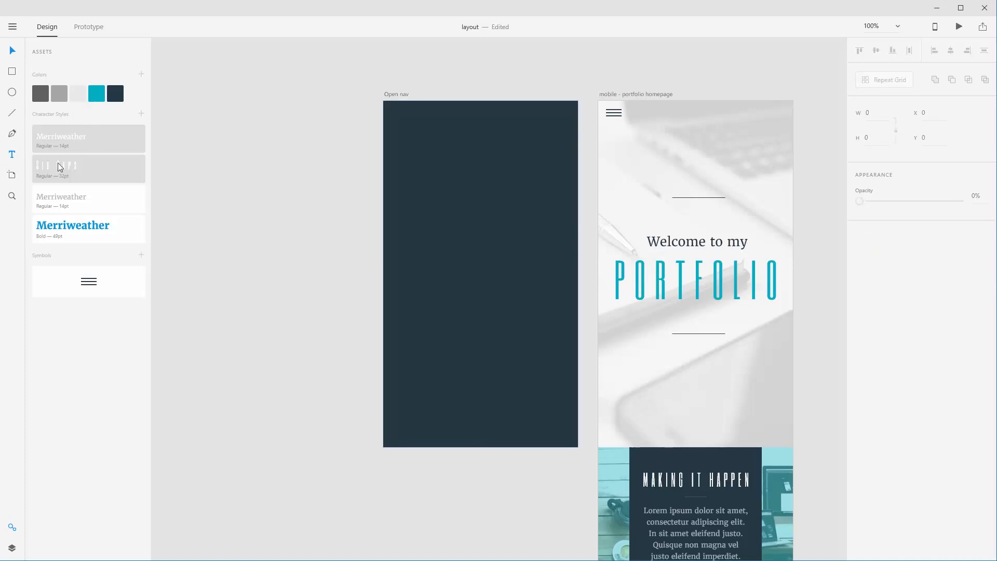
click(443, 177)
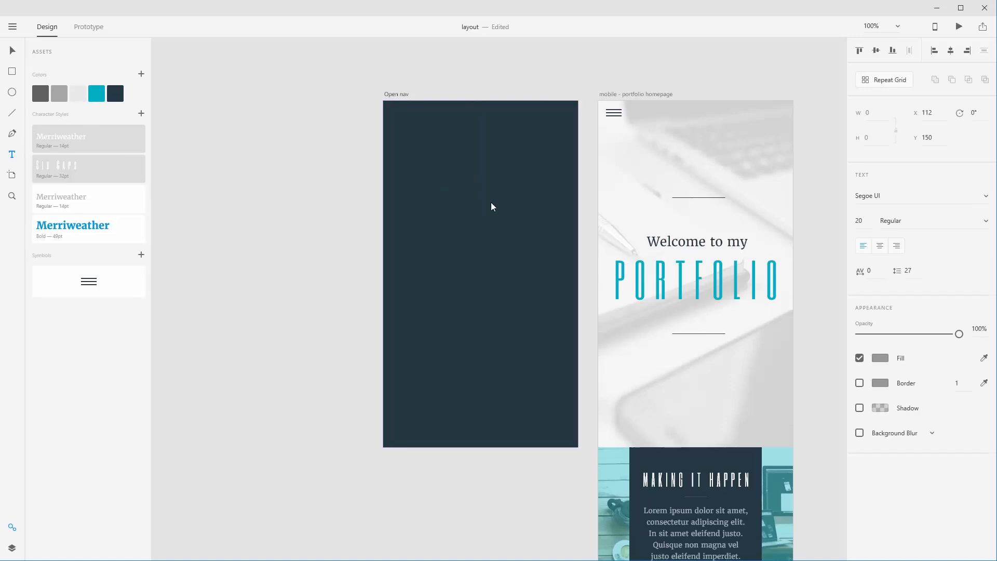
text(Home)
key(Escape)
click(96, 95)
click(78, 166)
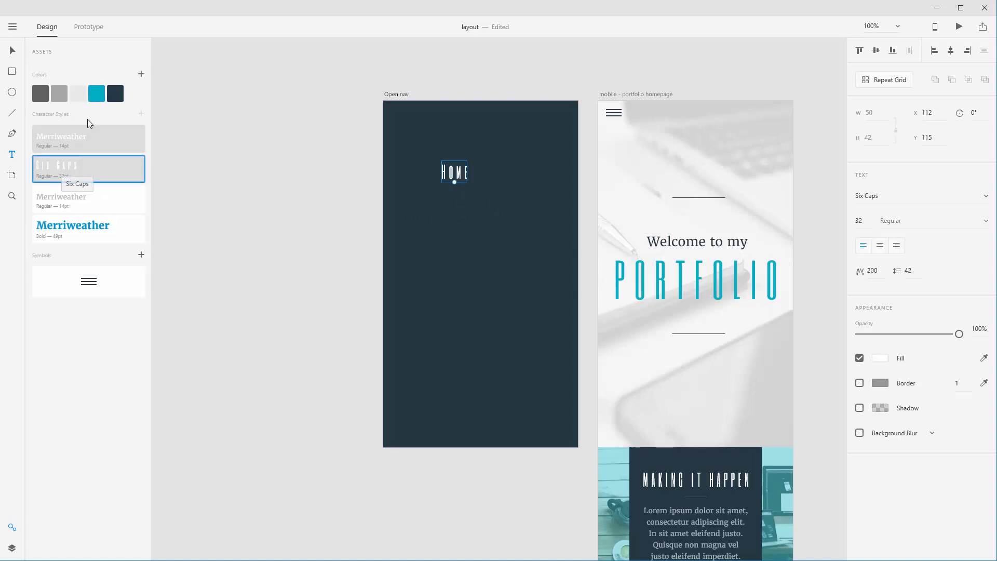
click(97, 94)
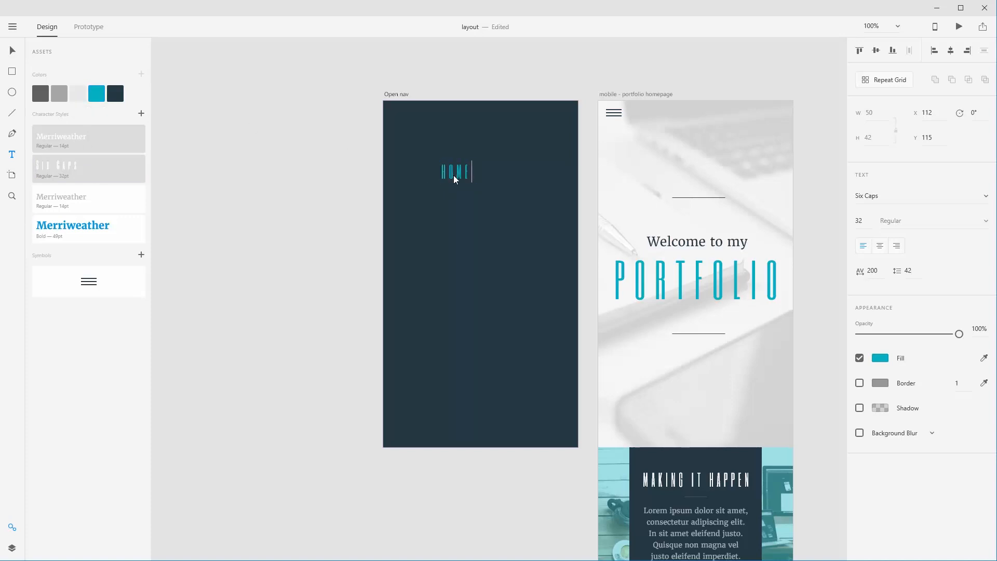
- Enlarge the HOME text to size 59
key(Escape)
drag(453, 182, 473, 321)
key(v)
- Turn the HOME text into a vertical repeat grid of four items and move the grid down to Y 77
click(889, 80)
drag(482, 271, 482, 347)
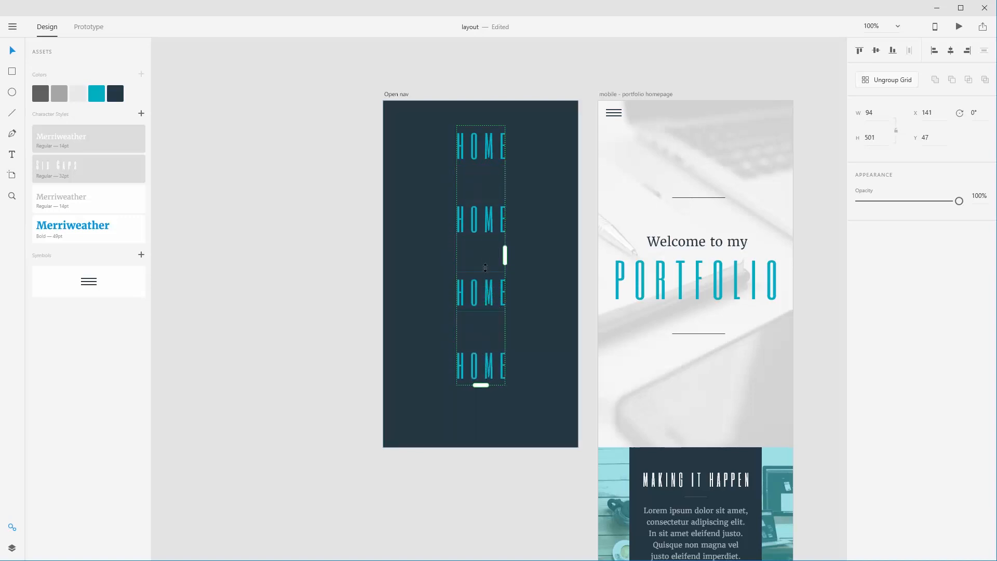
drag(487, 223, 485, 239)
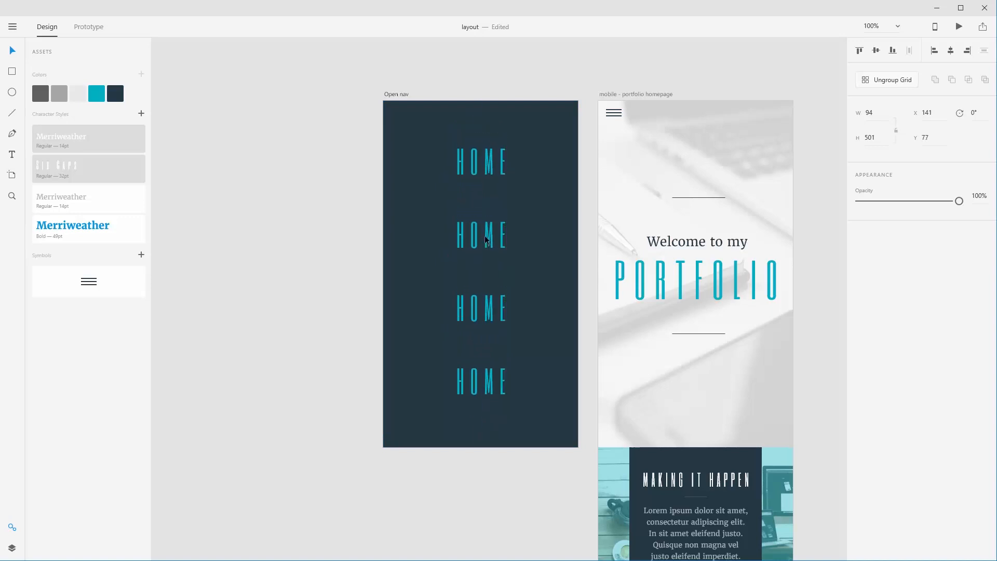
- Change the second menu item in the repeat grid to ABOUT
double_click(473, 231)
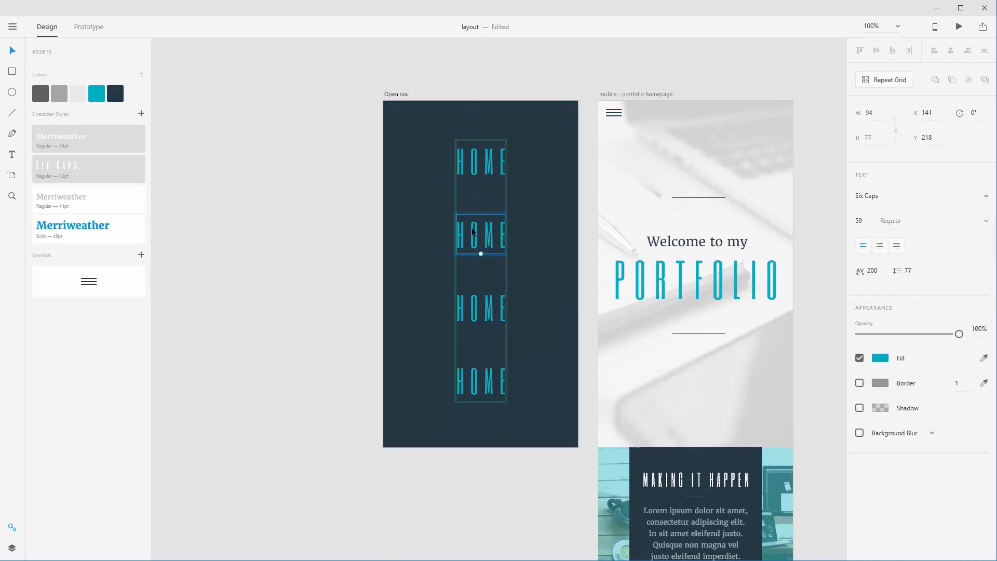
double_click(478, 233)
text(ABOUT)
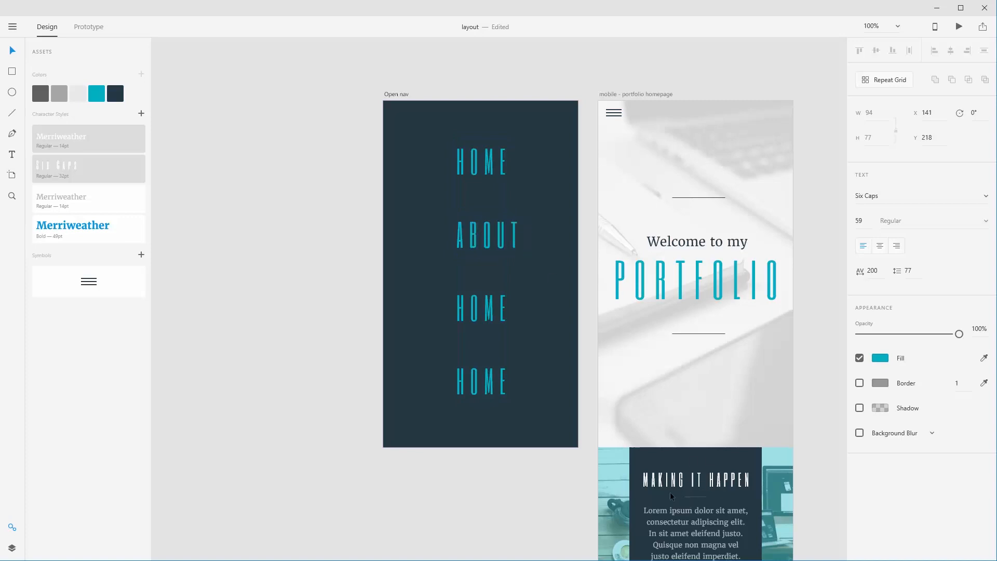
key(Escape)
click(481, 310)
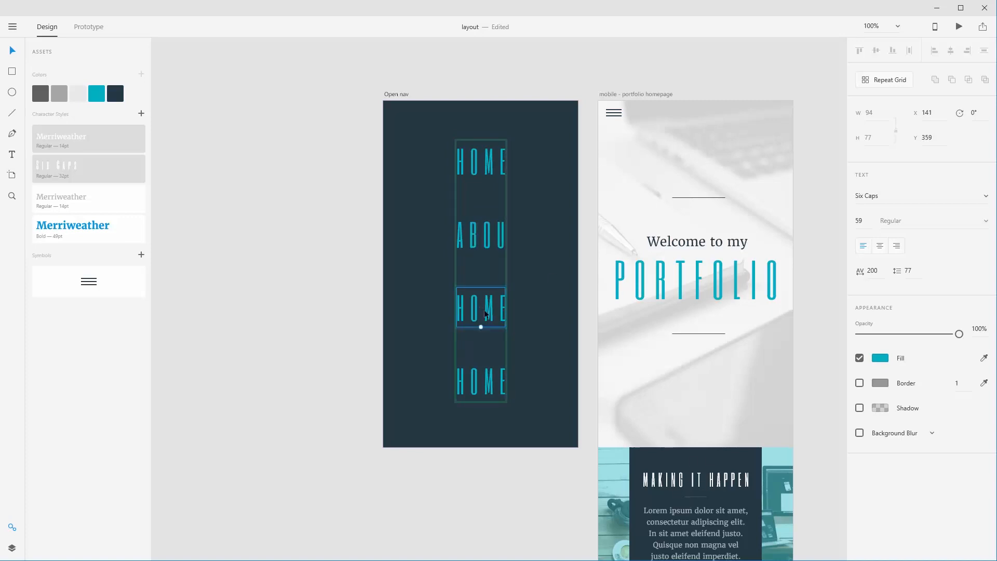
double_click(486, 314)
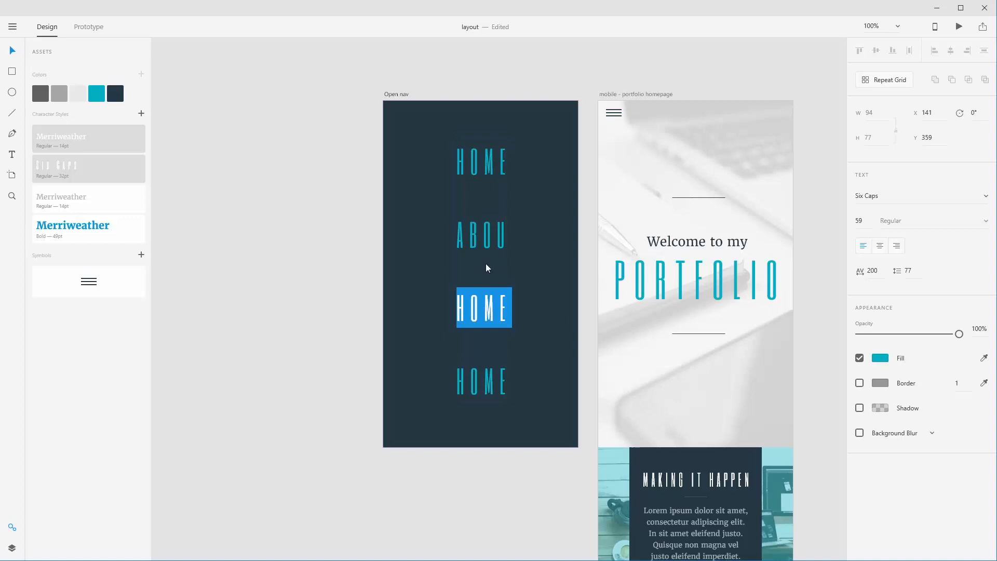
key(Escape)
- Center-align the menu item texts in the repeat grid
click(500, 224)
double_click(488, 241)
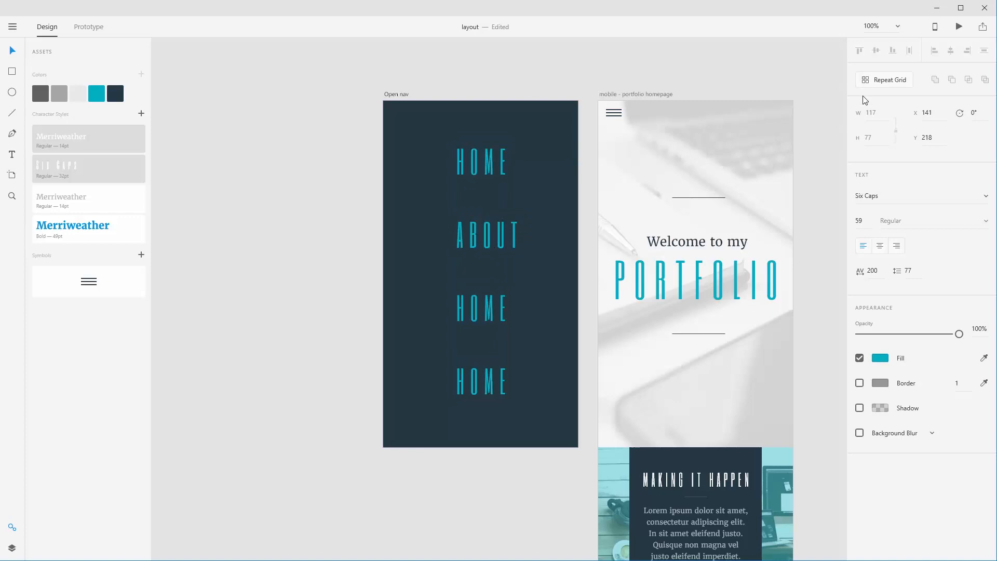
key(Escape)
click(879, 246)
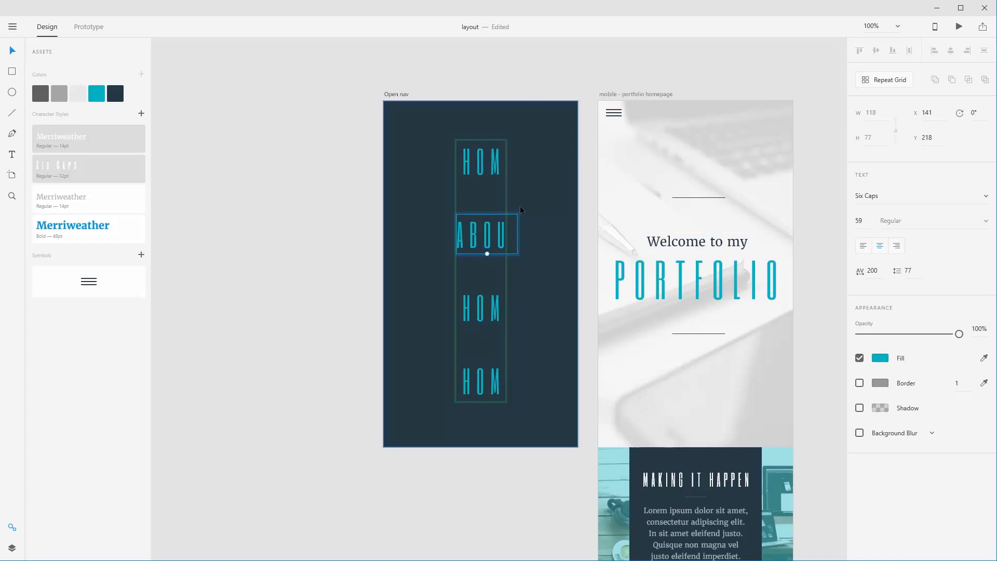
- Widen the repeat grid to 122 to make room for the full word ABOUT
key(Escape)
mouse_move(507, 270)
mouse_down()
mouse_move(790, 271)
mouse_move(458, 269)
mouse_move(560, 264)
mouse_move(520, 268)
mouse_up()
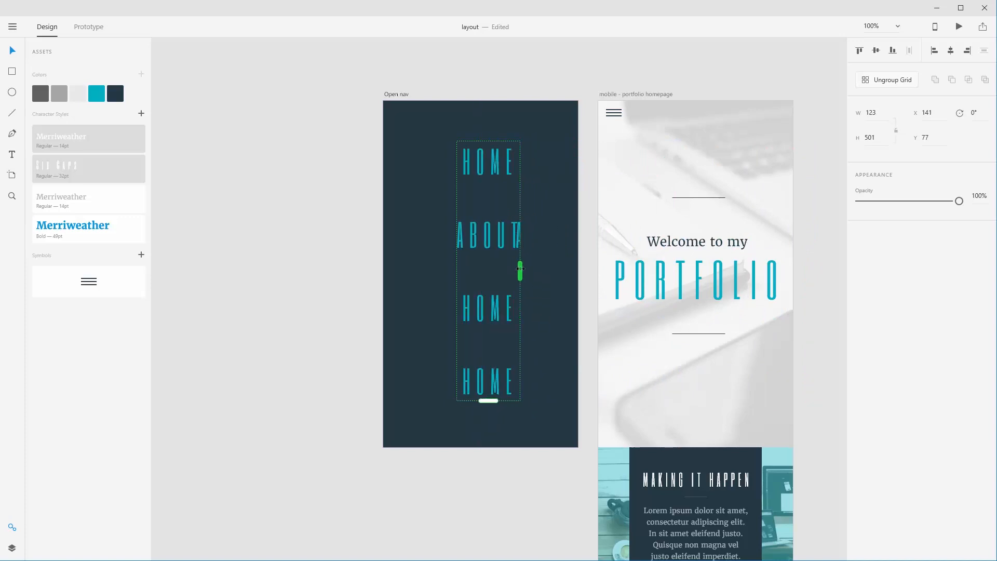
drag(520, 268, 519, 269)
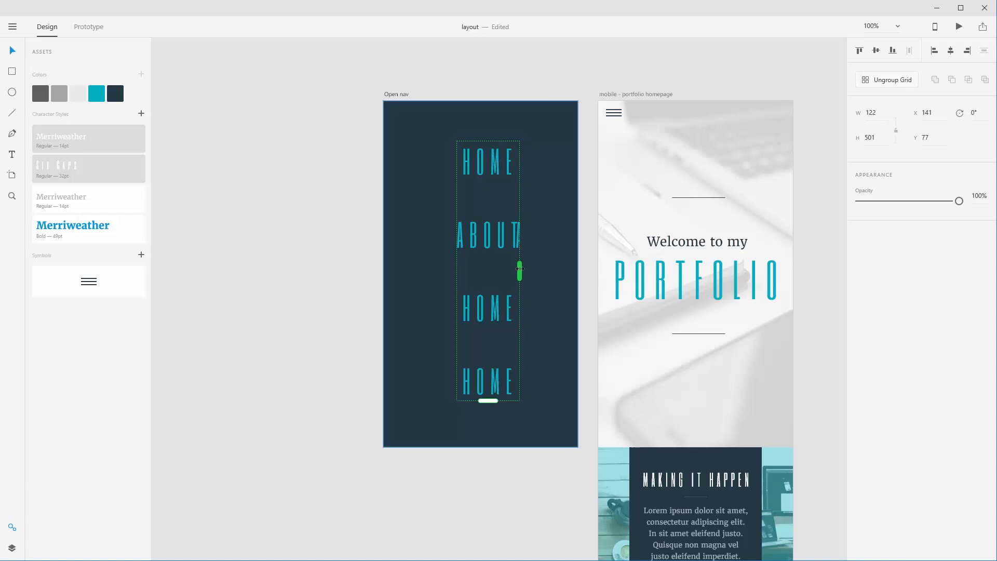
- Delete and retype the final T of the ABOUT menu item, and leave the repeat grid
double_click(509, 237)
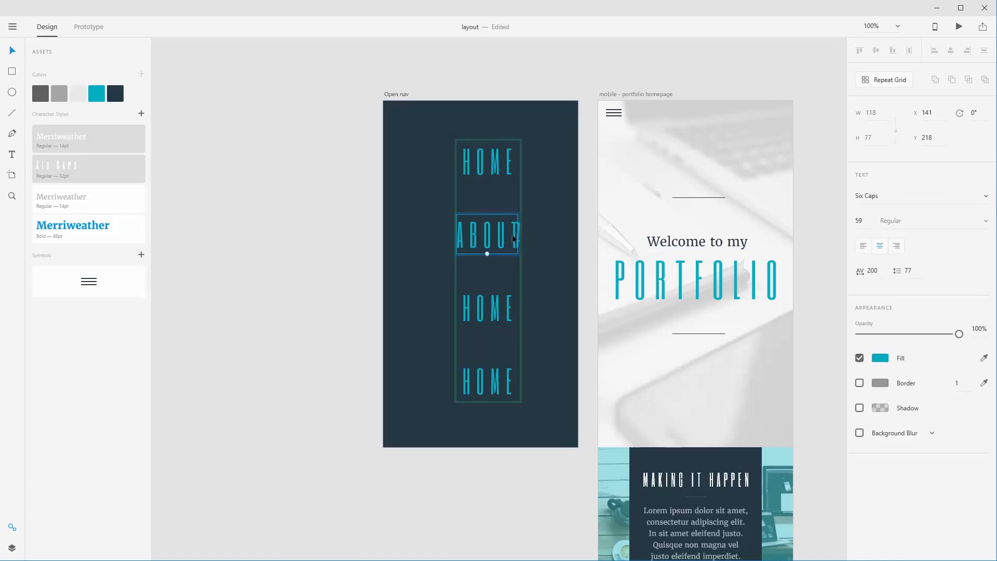
double_click(505, 238)
click(508, 238)
key(BackSpace)
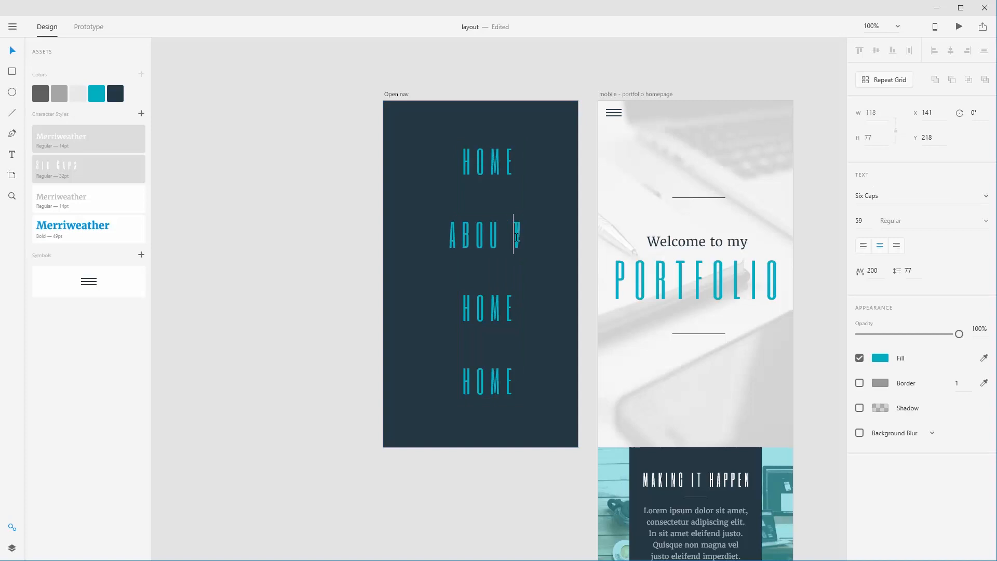
text(T)
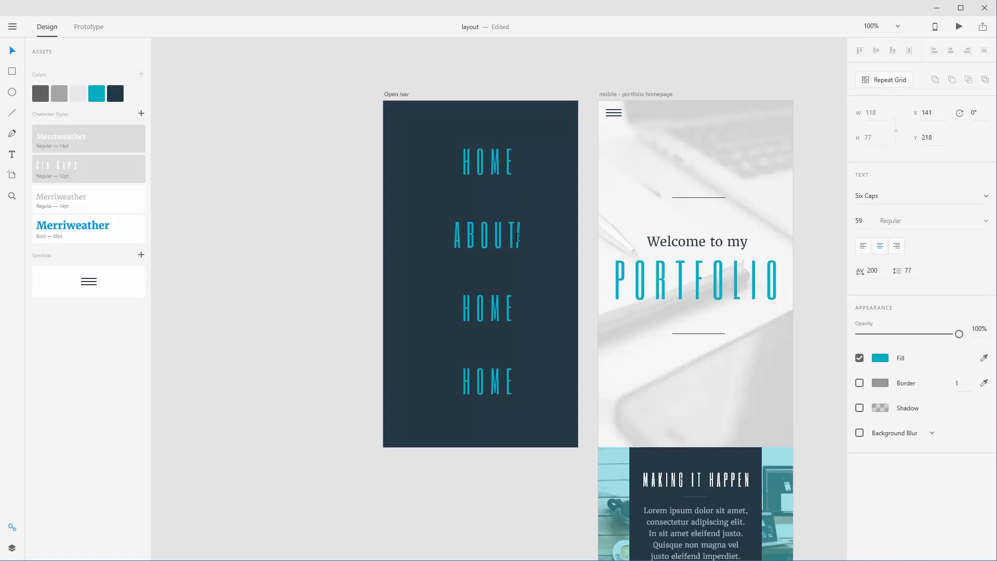
key(Escape)
click(566, 272)
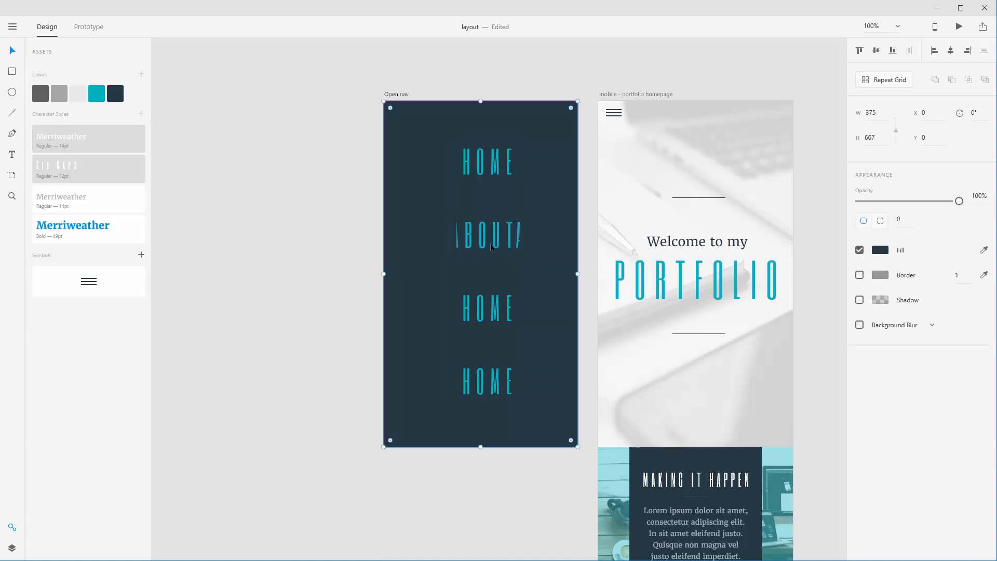
- Undo the repeat grid and its edits back to the single HOME text item on the Open nav artboard
click(490, 243)
drag(520, 269, 484, 271)
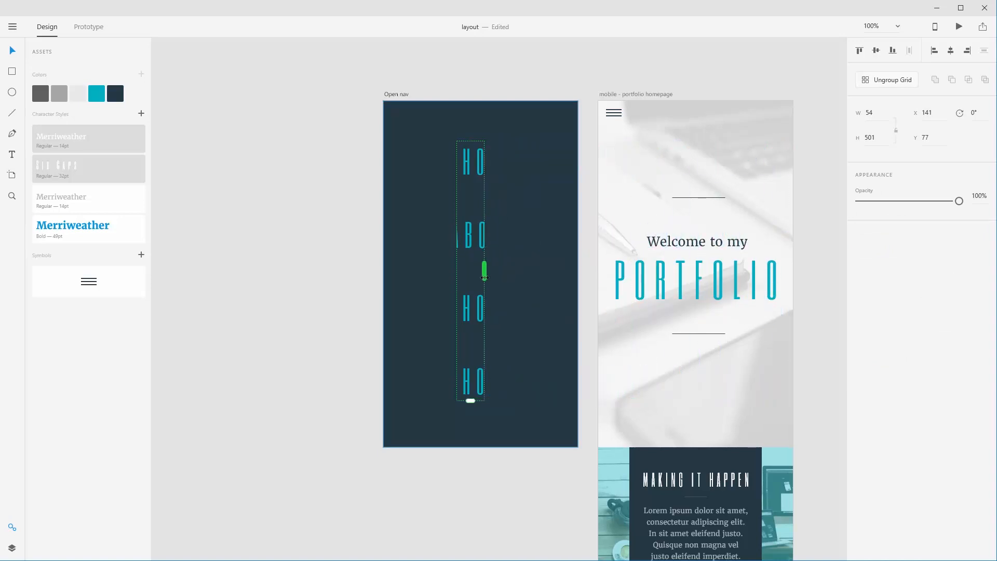
key(ctrl+z)
key(ctrl+z)
key(ctrl+z)
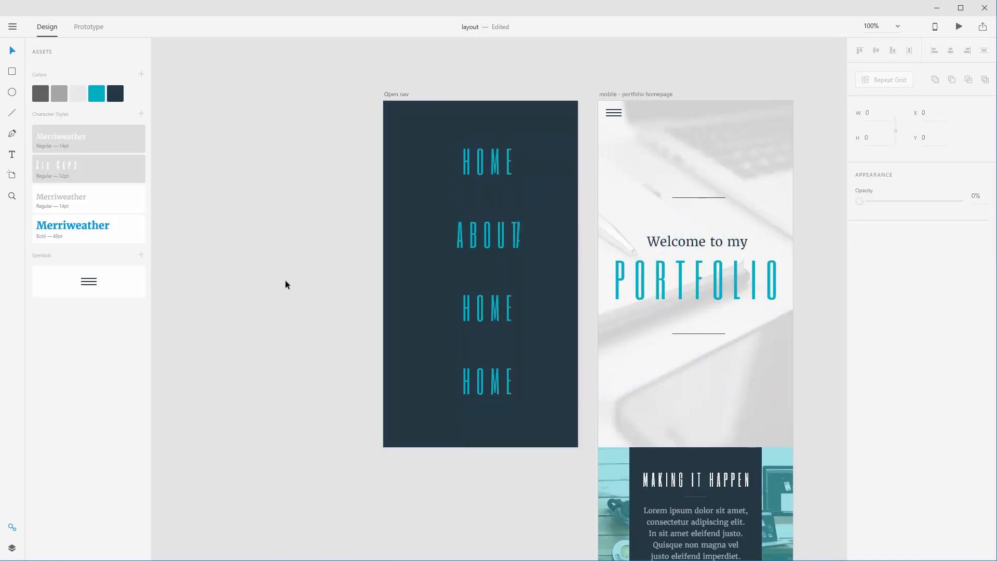
key(ctrl+z)
key(ctrl+z)
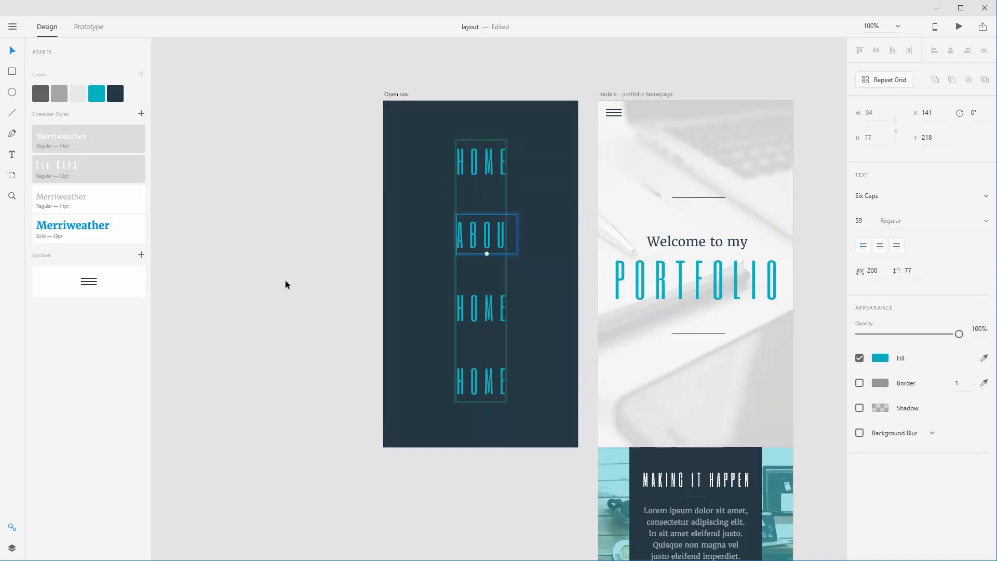
key(ctrl+z)
key(ctrl+z)
key(ctrl+z)
key(ctrl+z)
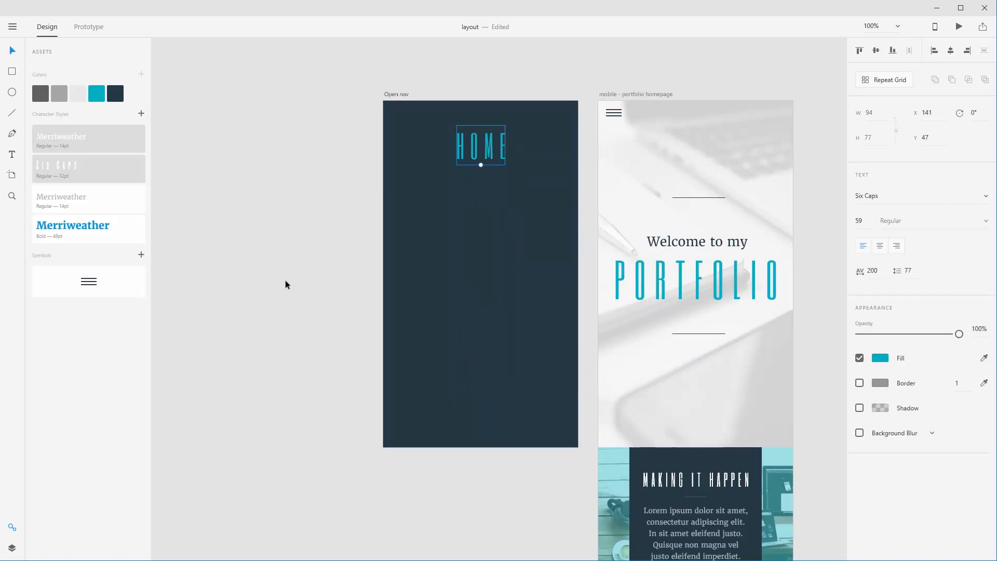
- Center-align the text of the HOME menu item
double_click(485, 149)
key(Escape)
click(879, 246)
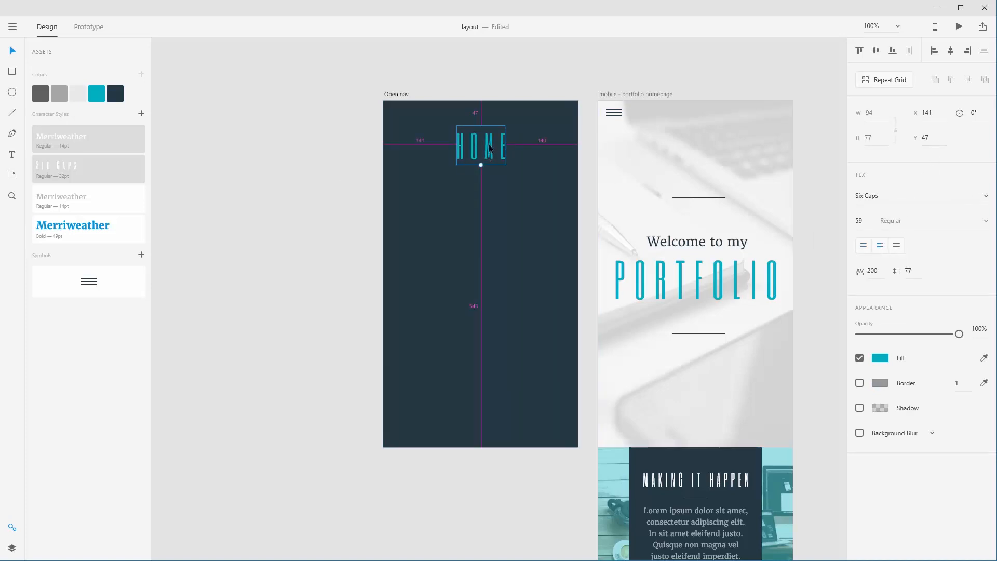
- Duplicate HOME three times down the artboard and distribute the four texts evenly in the vertical direction
alt+drag(489, 148, 479, 377)
shift+click(486, 306)
shift+click(485, 212)
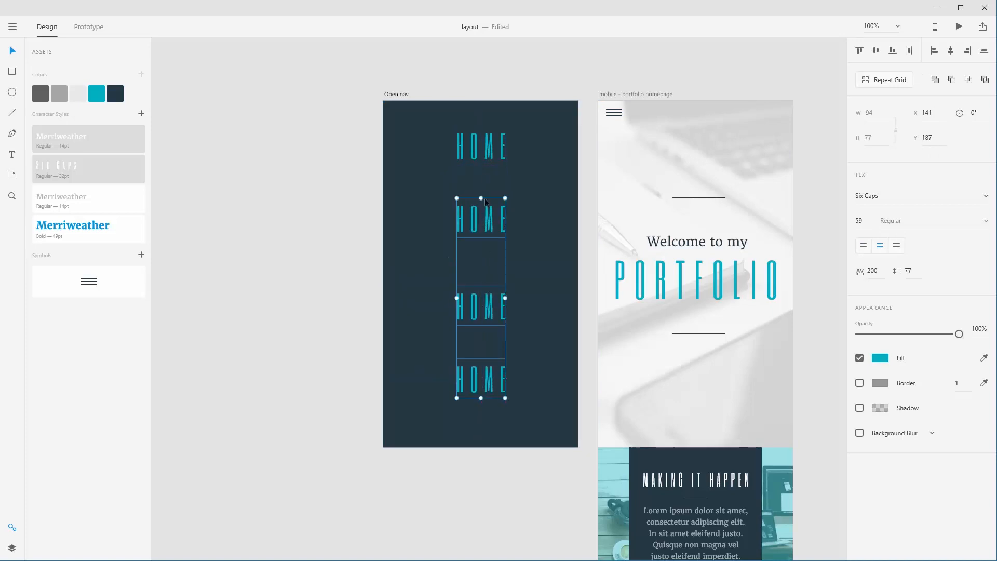
shift+click(484, 148)
click(984, 50)
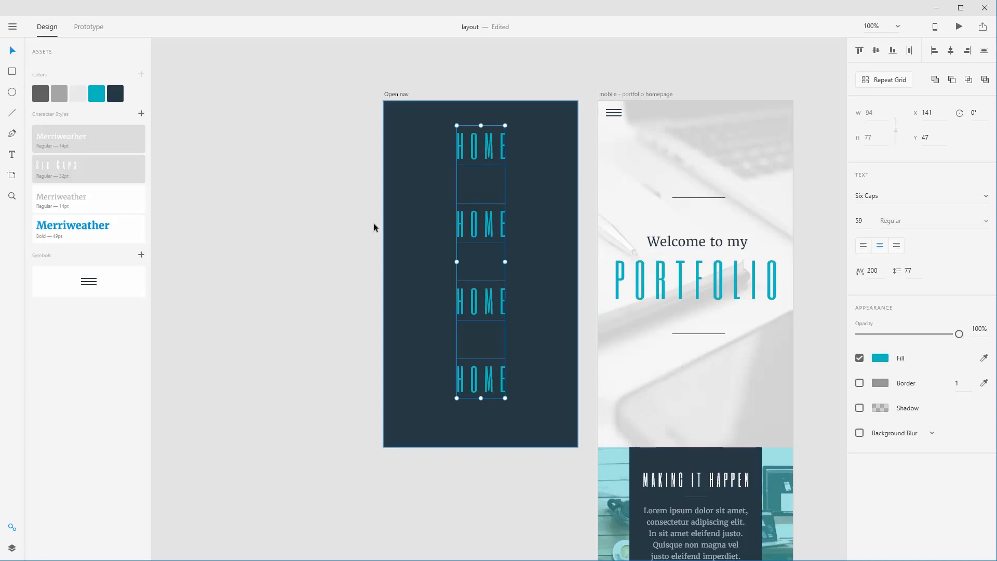
- Change the second menu item's text to ABOUT
click(374, 227)
double_click(481, 224)
text(ABOUT ME)
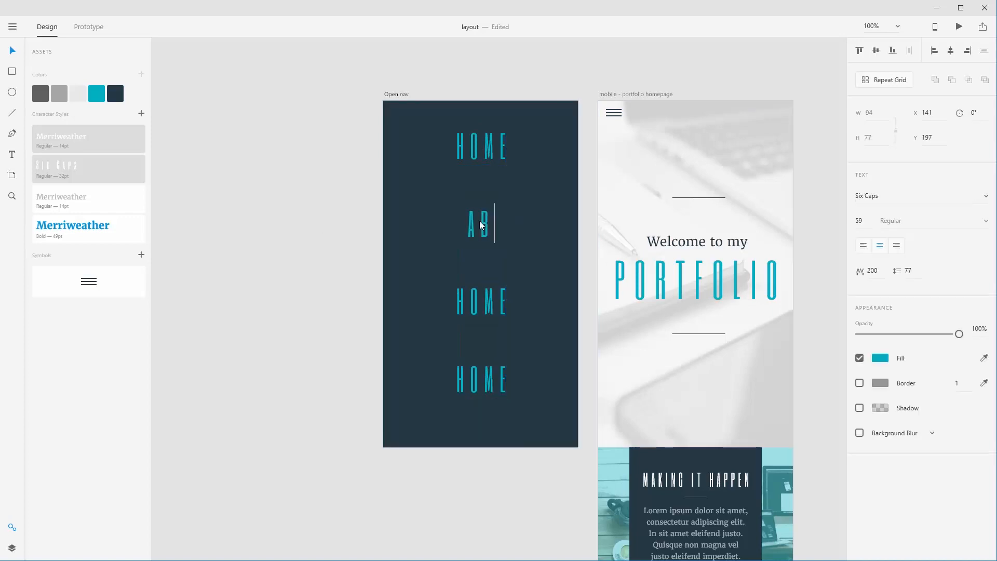
key(BackSpace)
key(BackSpace)
key(BackSpace)
- Change the third menu item's text to PORTFOLIO and the fourth to CONTACT
click(482, 302)
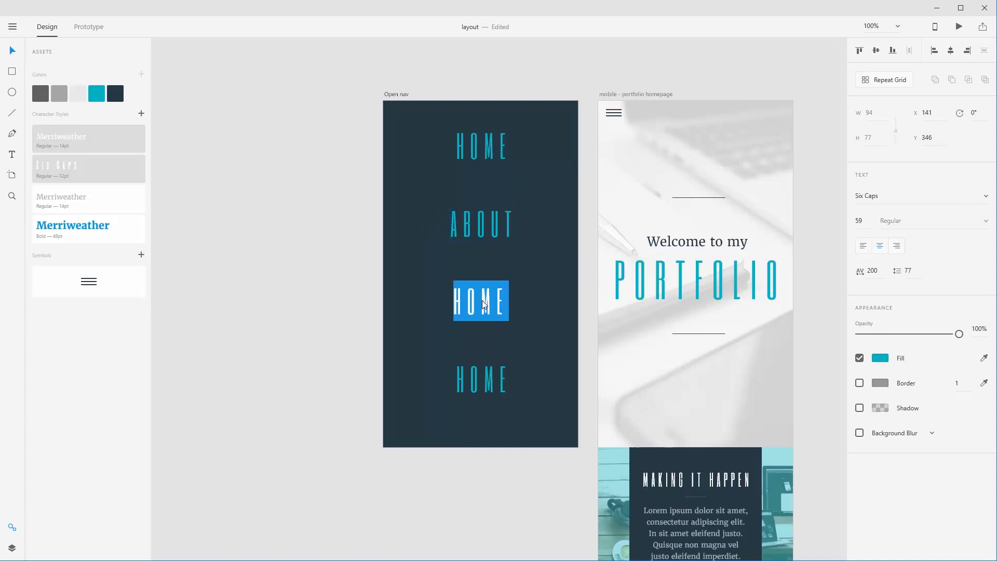
text(PORTFOLIO)
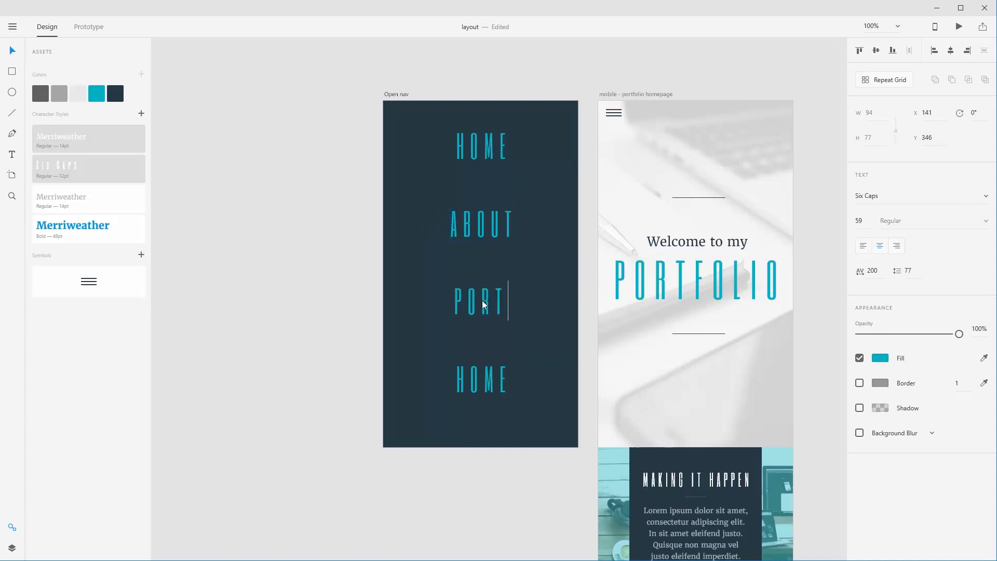
click(480, 381)
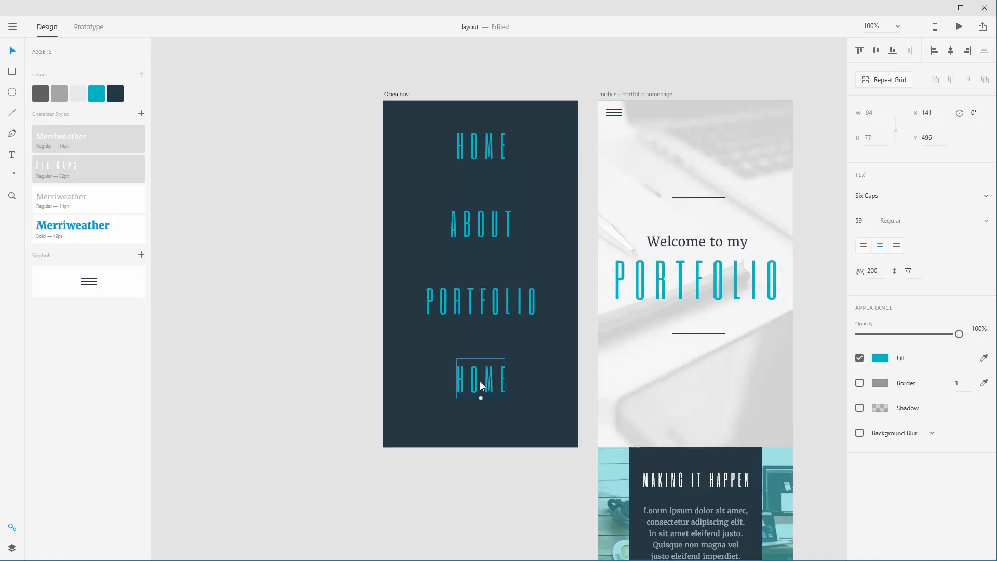
double_click(482, 379)
text(CONTACT)
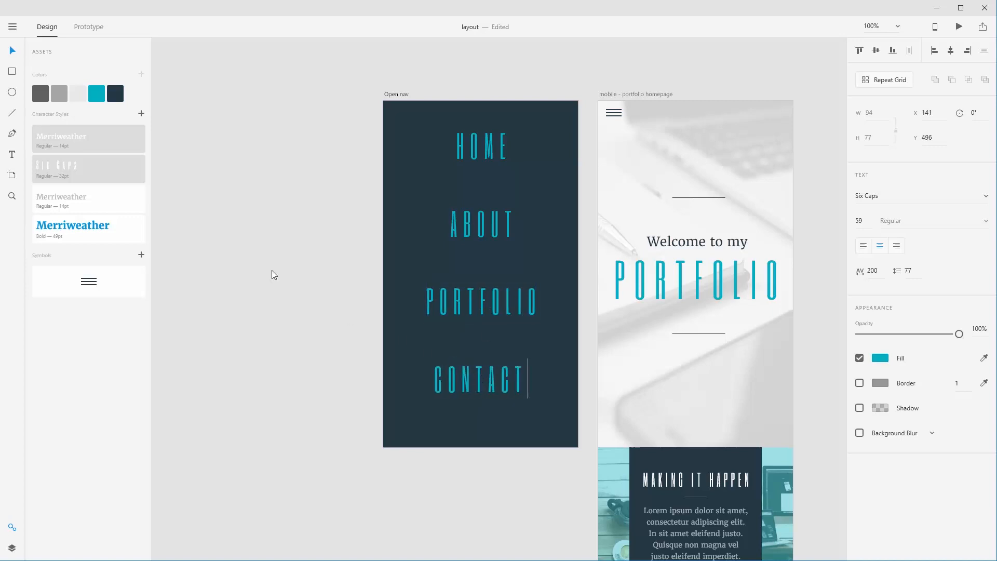
key(Escape)
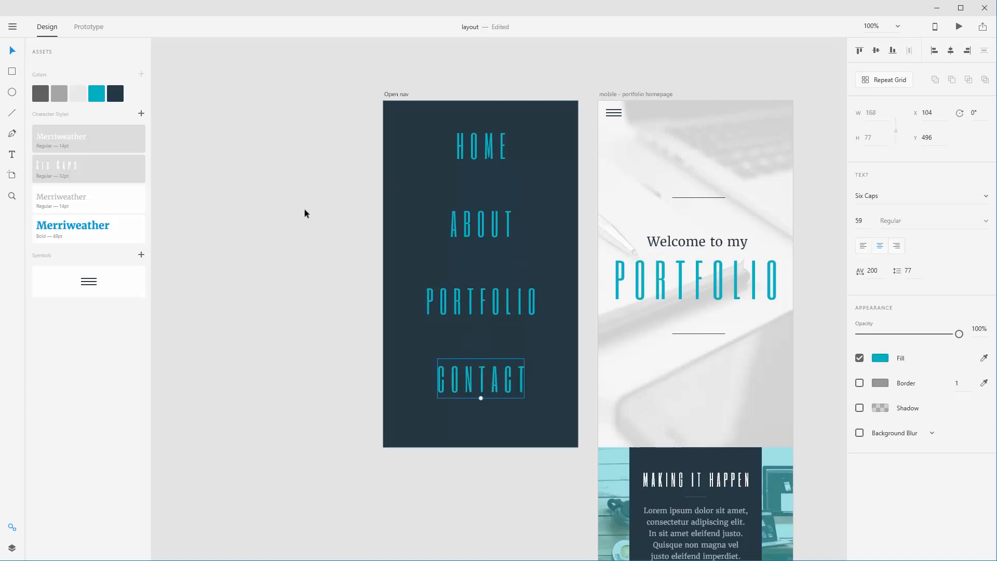
click(304, 210)
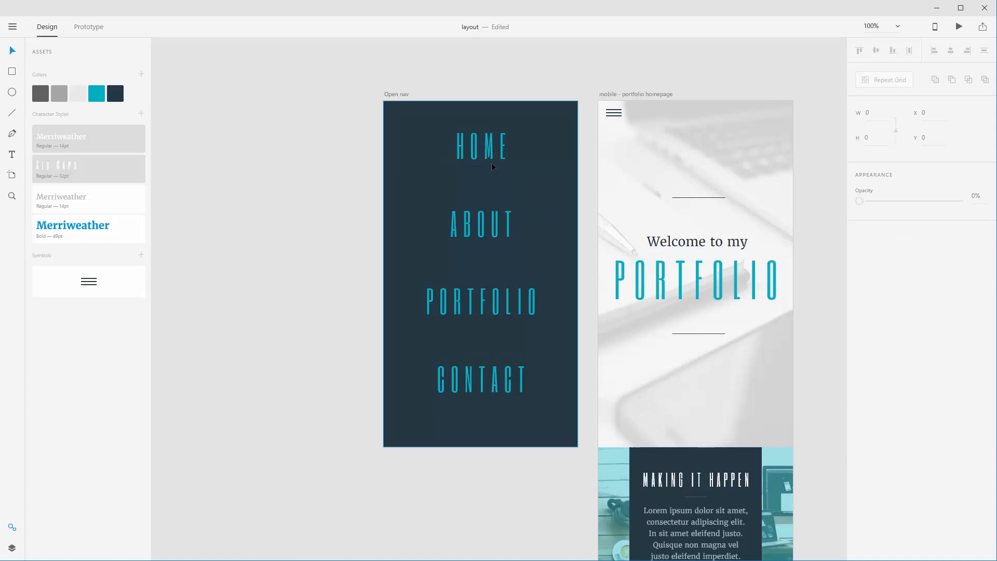
- Tighten the four menu items with even vertical spacing and shift the whole list slightly down the artboard
drag(494, 148, 494, 148)
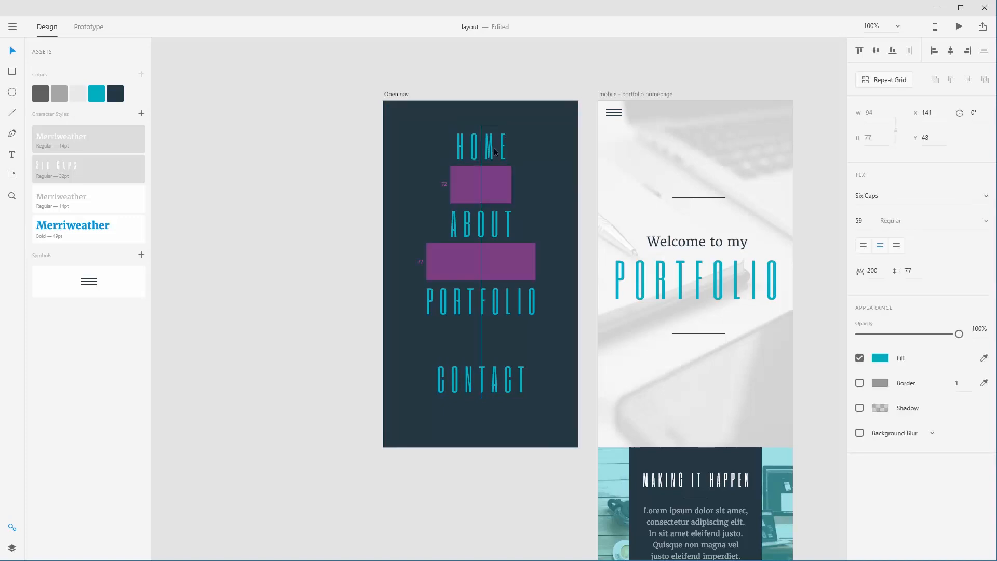
click(278, 164)
drag(491, 378, 492, 367)
shift+click(493, 309)
shift+click(484, 231)
shift+click(482, 148)
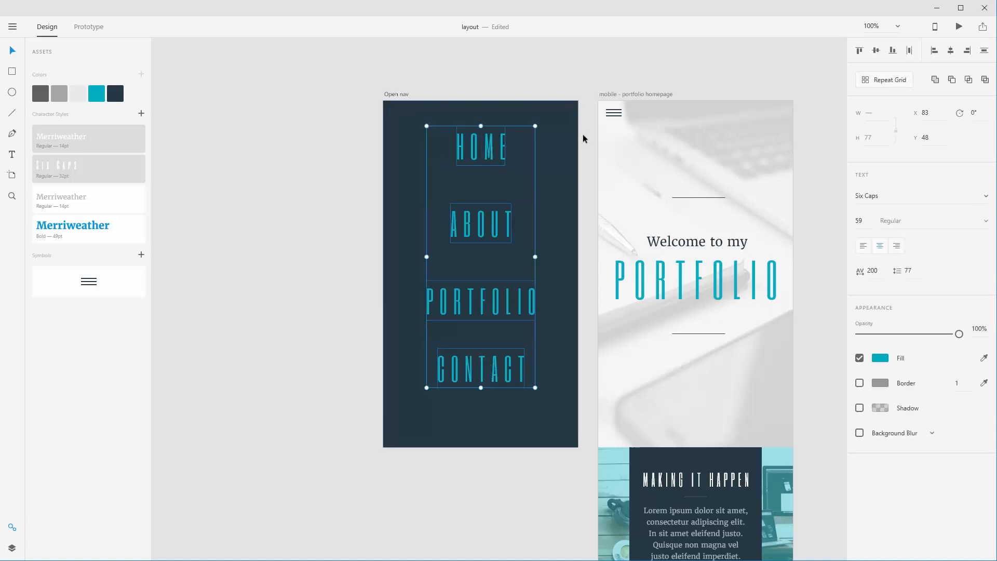
click(909, 51)
drag(477, 156, 479, 165)
click(268, 207)
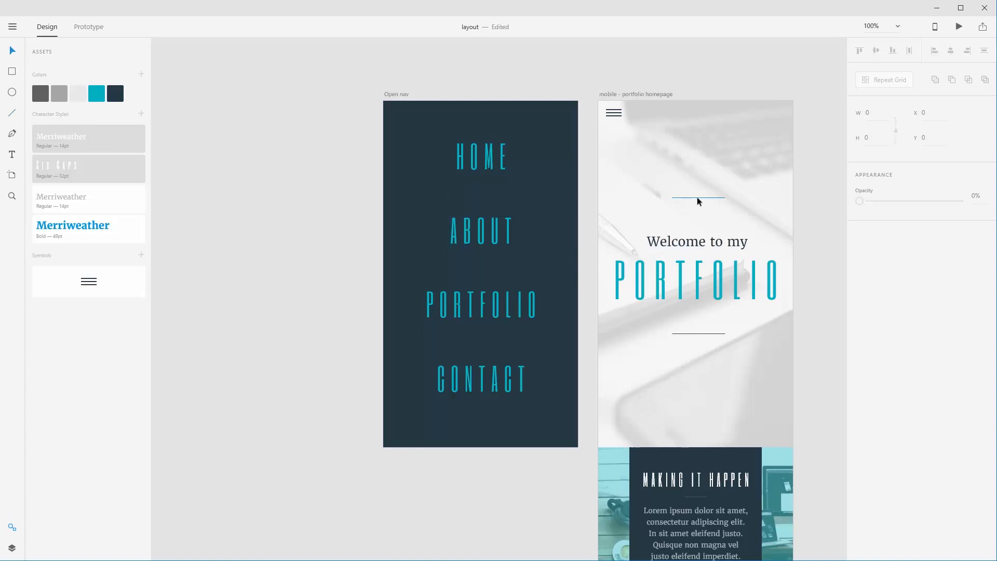
- Copy the homepage's thin line between HOME and ABOUT, and style it light grey at 30% opacity
drag(697, 197, 481, 191)
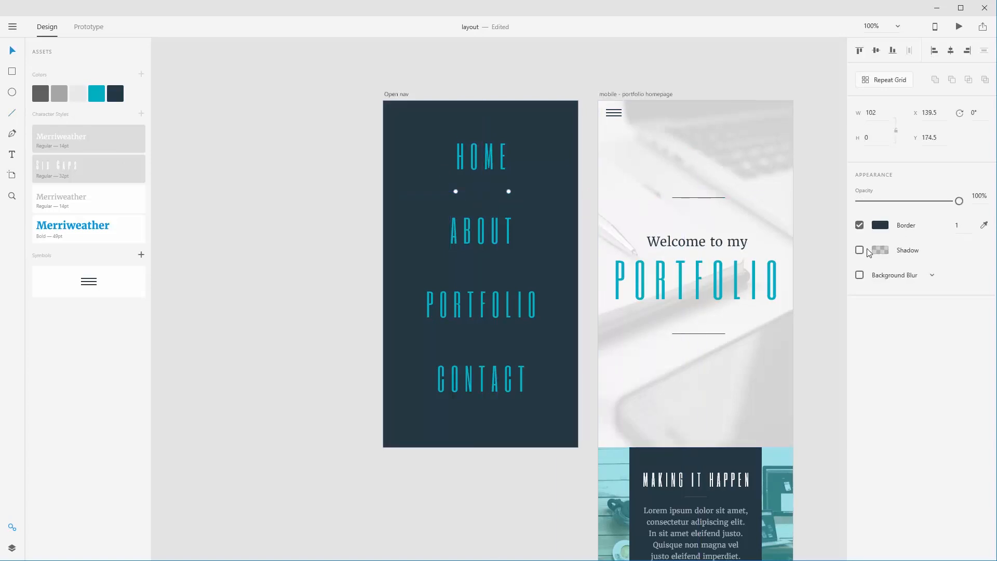
click(78, 94)
drag(959, 201, 897, 202)
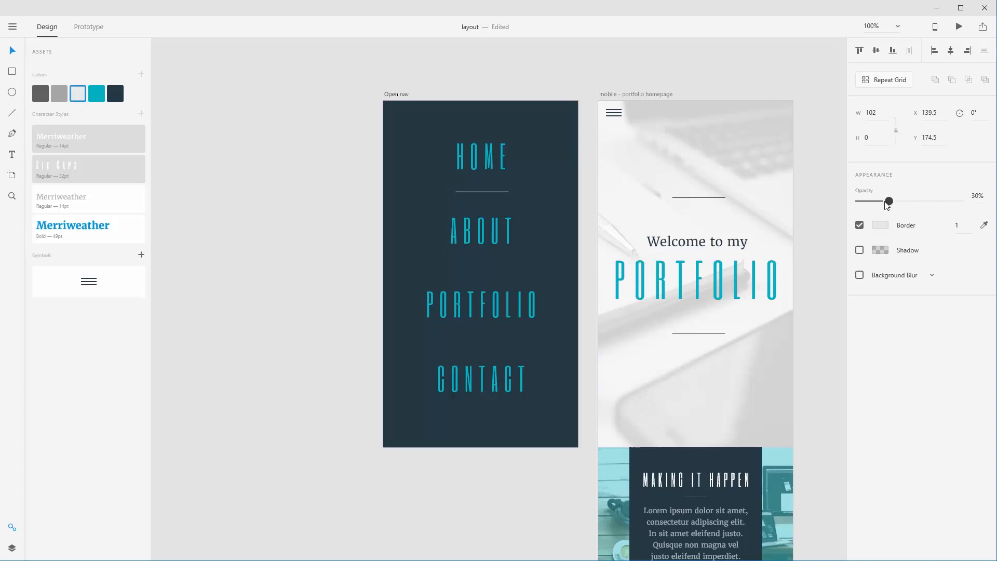
- Try a white #FFFFFF border on the divider line and replace it with the saved teal color
click(374, 200)
click(491, 191)
click(878, 226)
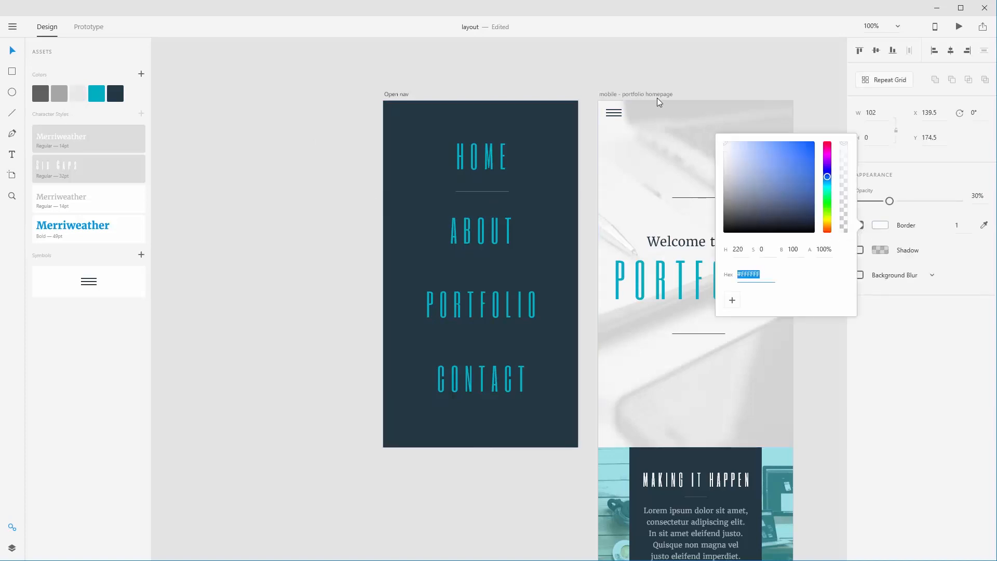
text(ffffff)
key(Return)
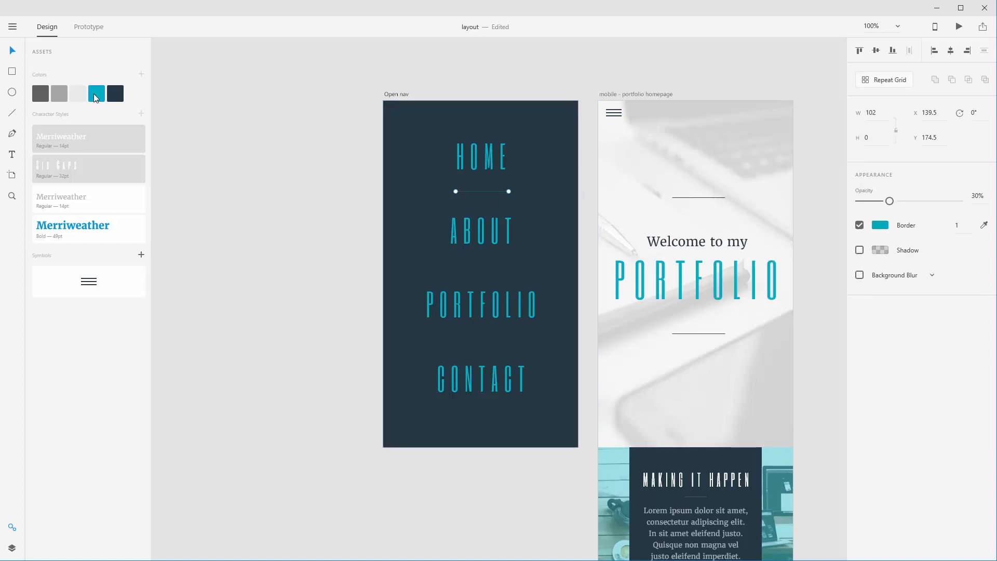
key(Escape)
- Set the teal divider line's opacity to 20%
click(242, 178)
click(484, 192)
drag(859, 201, 881, 204)
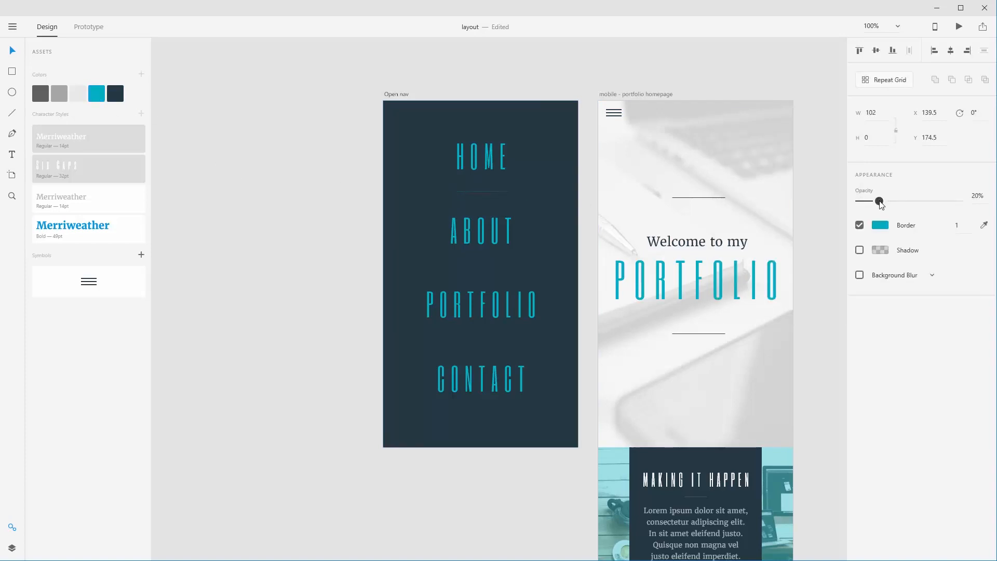
click(344, 197)
click(495, 192)
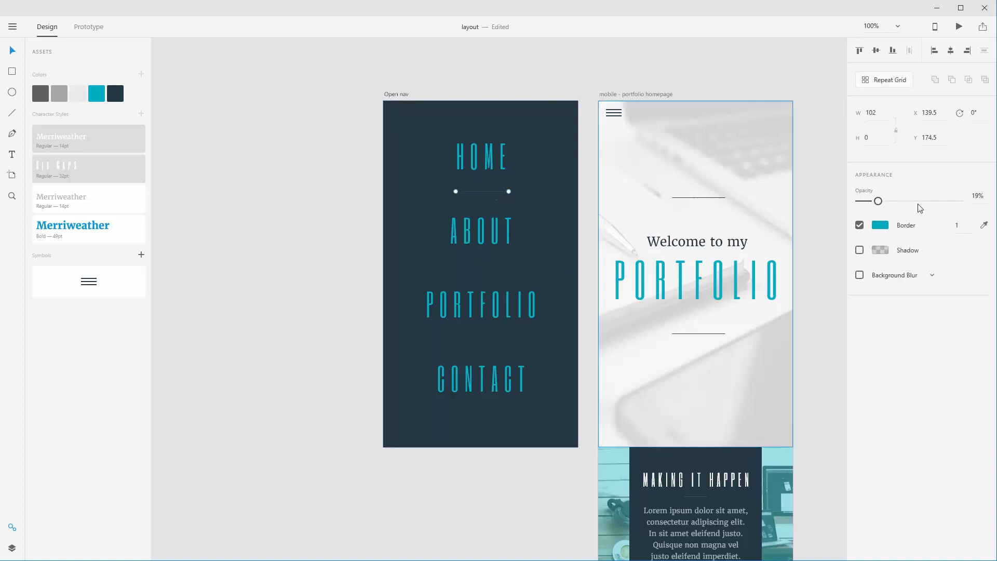
click(972, 202)
text(20)
key(Return)
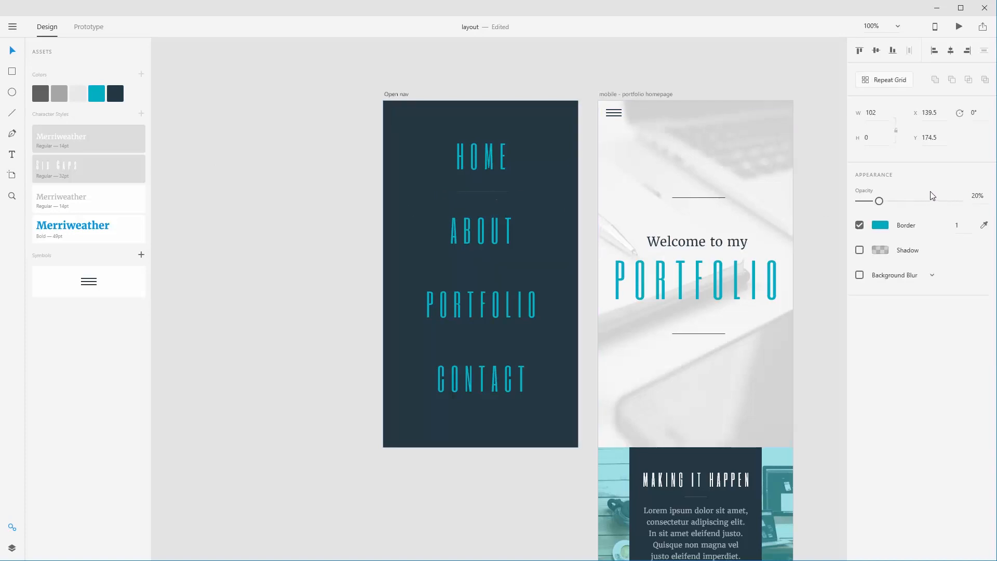
- Duplicate the divider line into the two remaining gaps between menu items and center everything horizontally on the navy background
drag(493, 192, 482, 337)
click(260, 199)
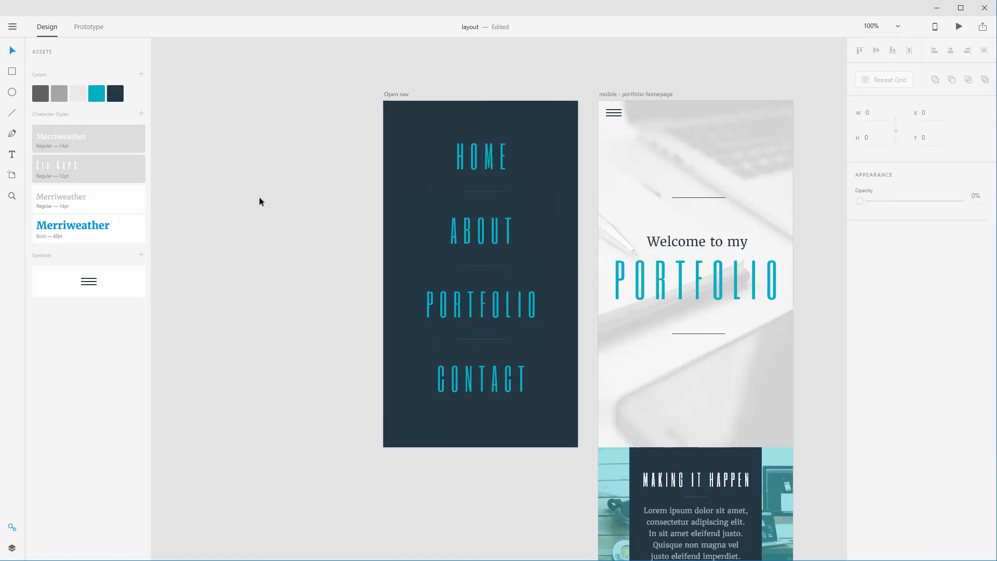
drag(318, 143, 522, 408)
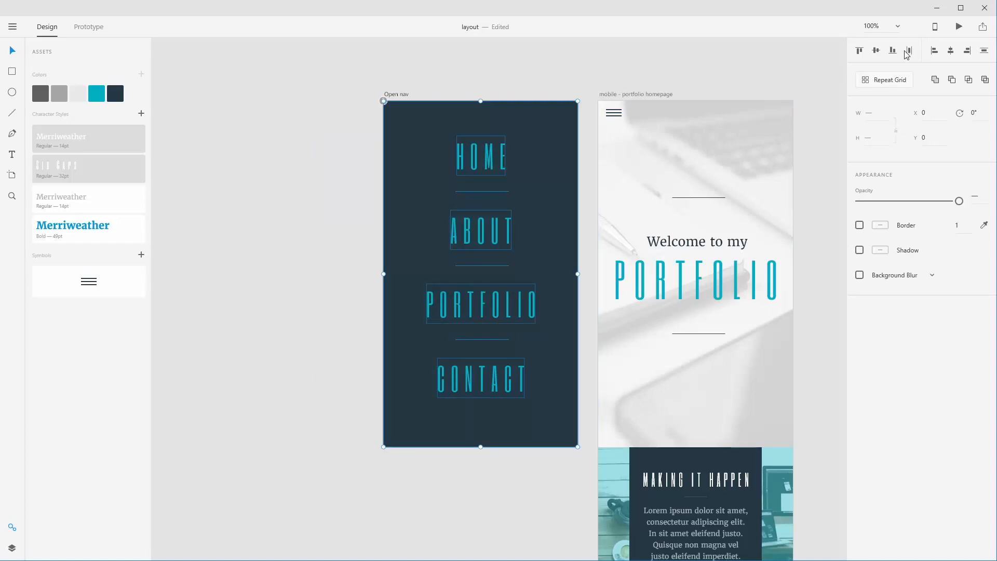
click(950, 50)
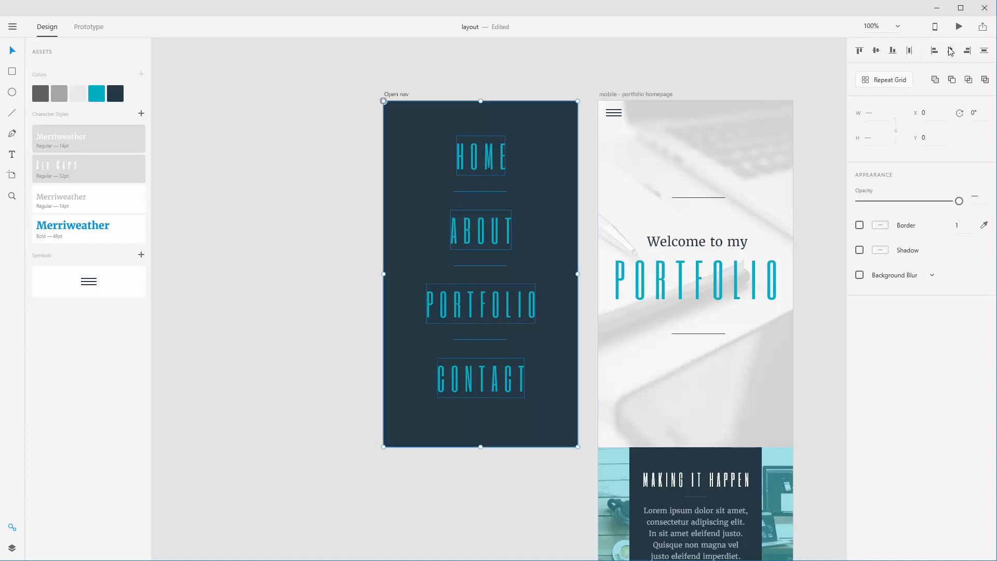
- Group the menu items with their divider lines and center the group vertically on the navy background
shift+click(525, 120)
key(ctrl+g)
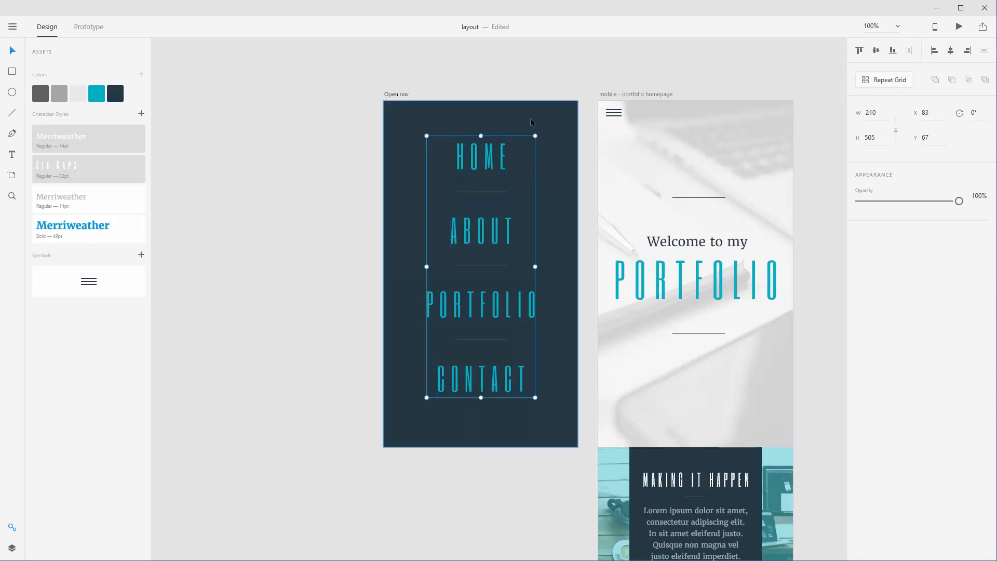
shift+click(541, 110)
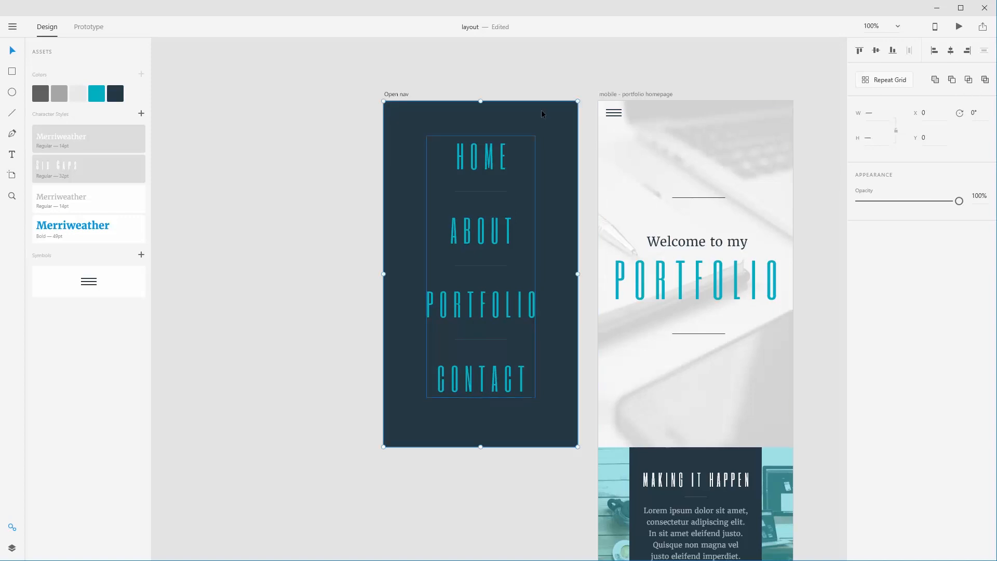
click(876, 50)
click(260, 161)
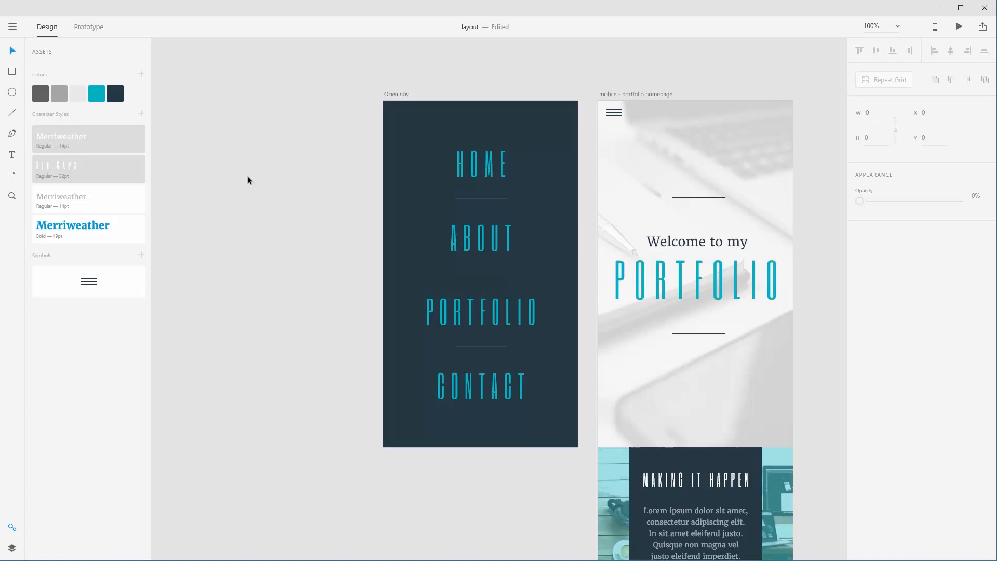
- Ungroup the centered menu on the Open nav artboard so its links and divider lines are separately selectable
click(488, 179)
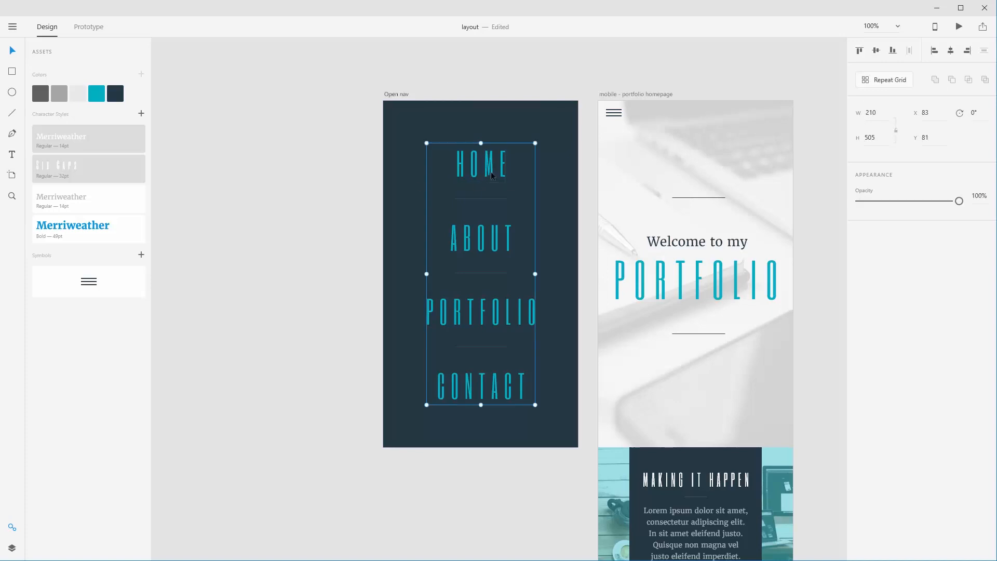
click(200, 187)
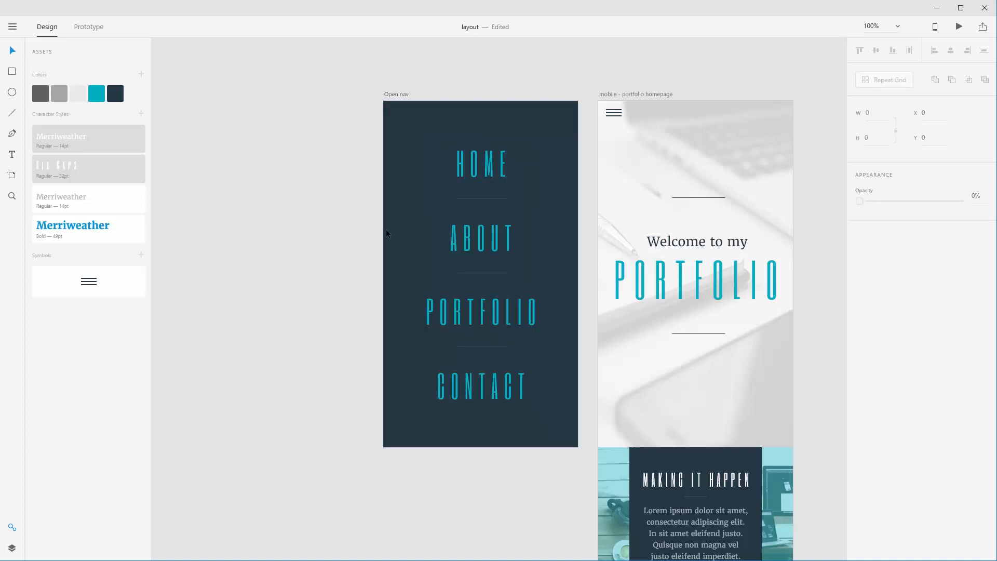
click(472, 198)
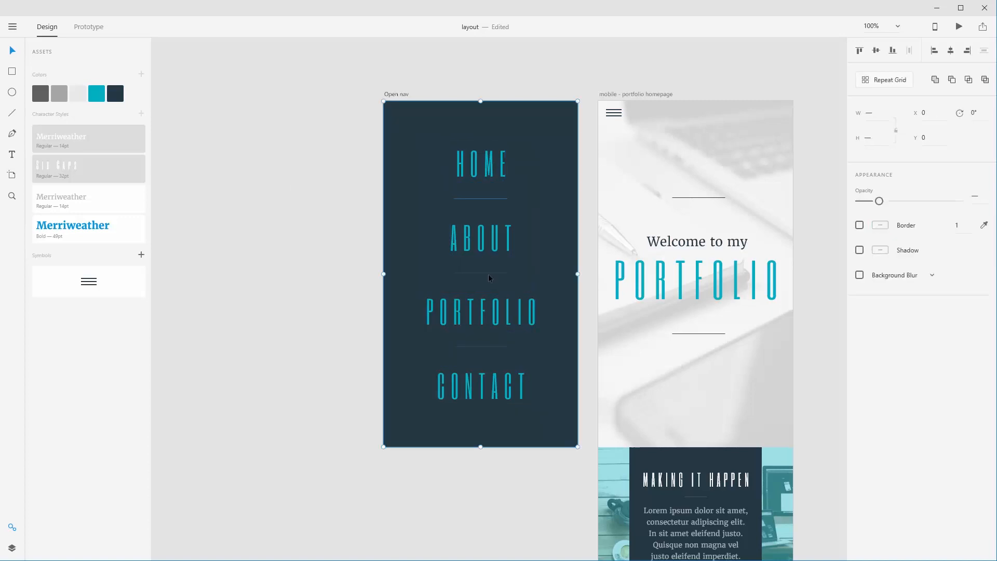
click(273, 258)
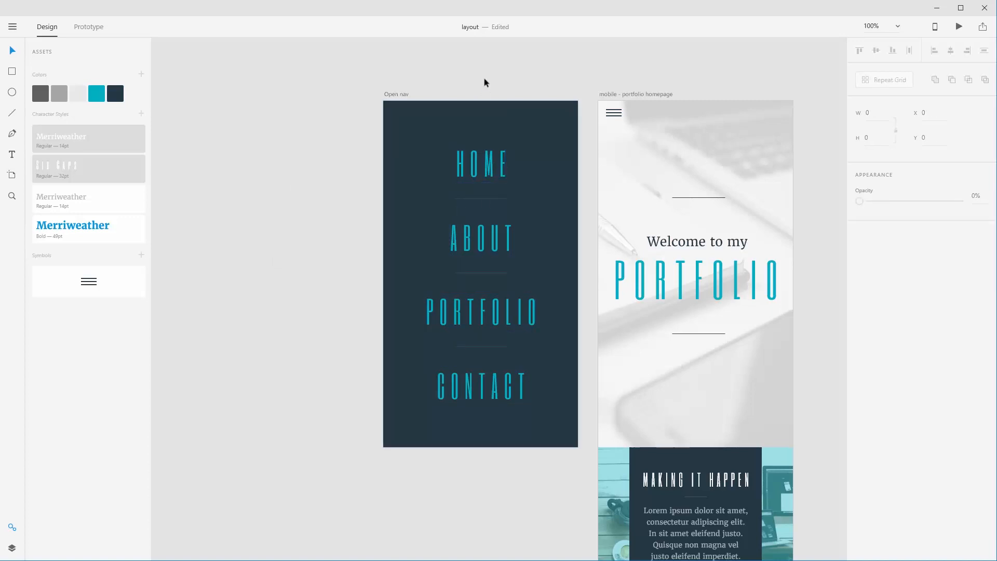
drag(484, 79, 488, 401)
click(320, 309)
click(468, 198)
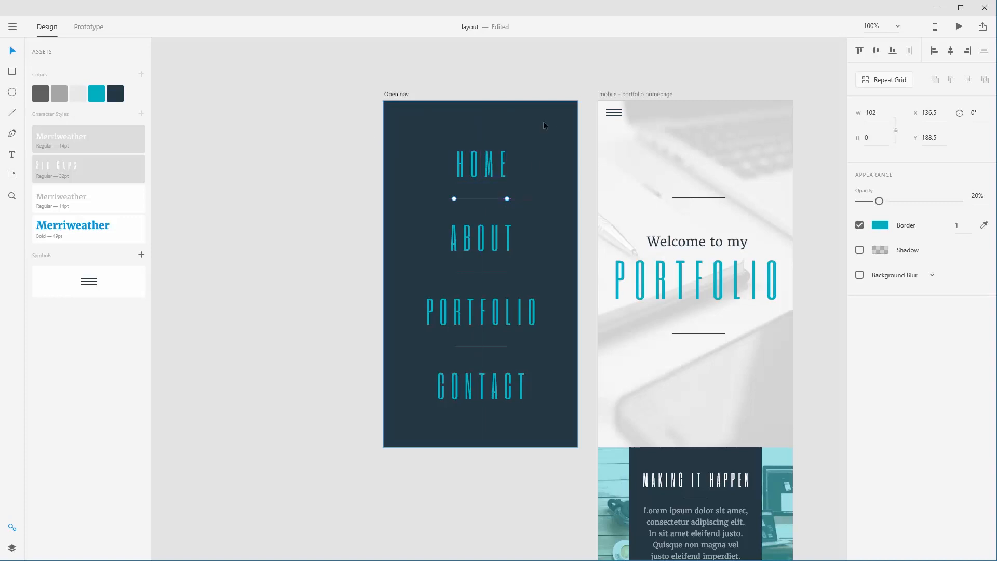
click(271, 217)
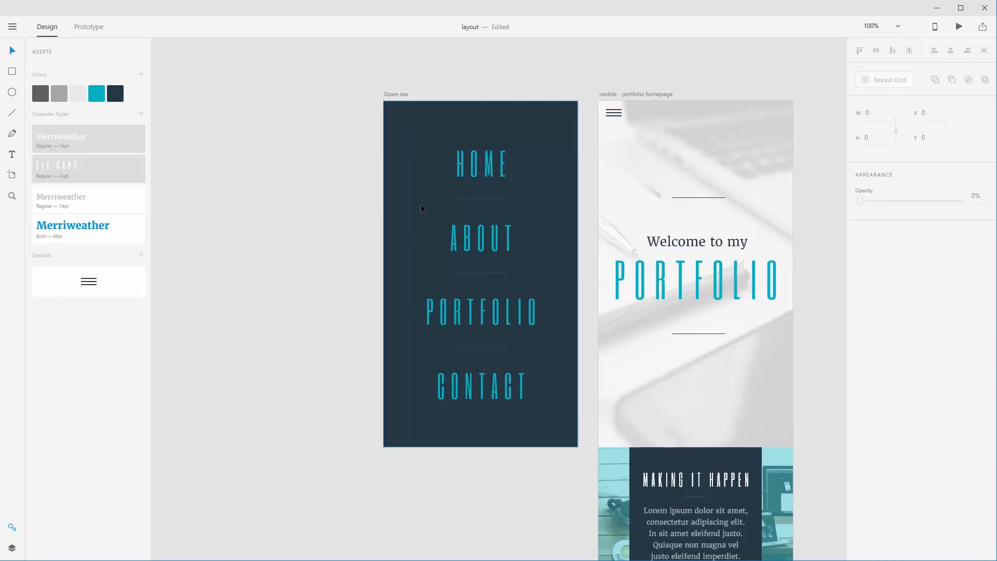
- Try the saved light gray on the HOME, ABOUT, PORTFOLIO and CONTACT menu links
click(478, 165)
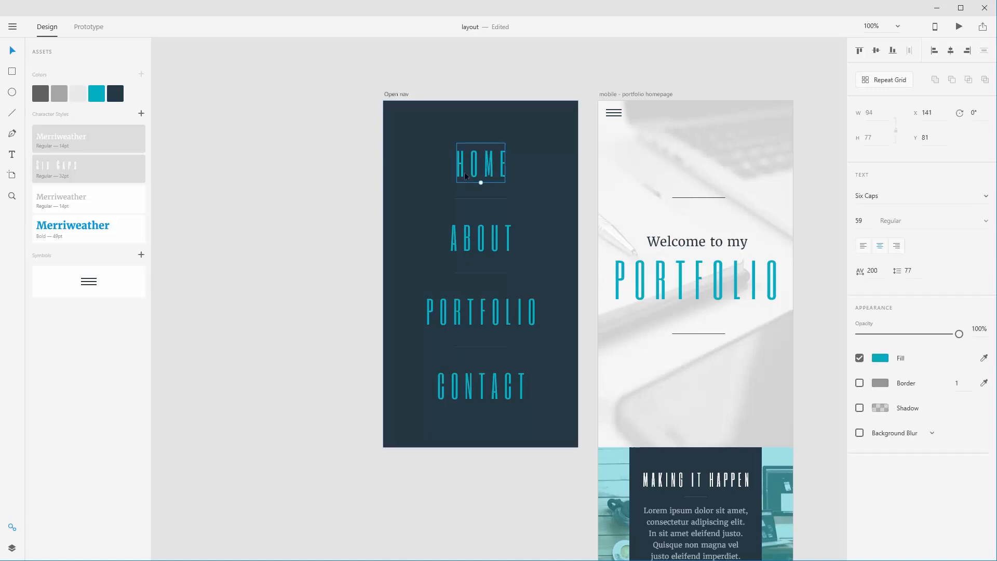
shift+click(481, 239)
shift+click(480, 312)
shift+click(481, 385)
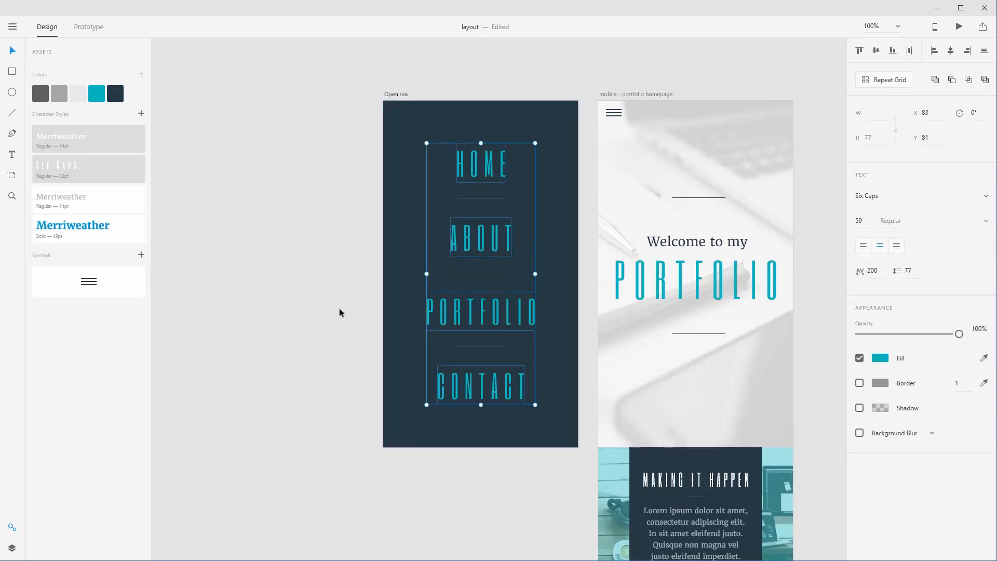
click(78, 93)
click(234, 178)
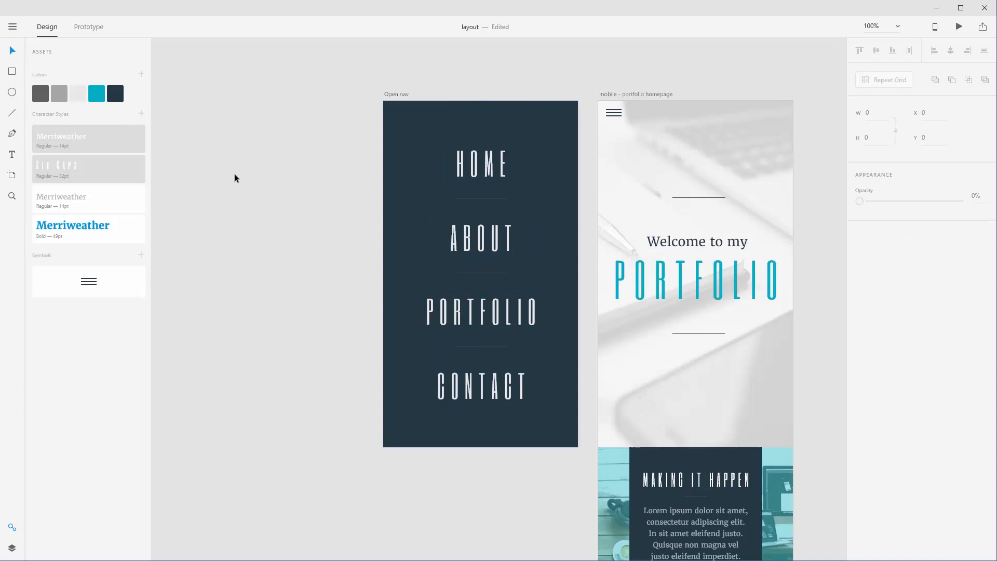
- Fill the Open nav background with the saved teal and recolor all four menu links with the saved navy
click(425, 159)
click(97, 94)
click(466, 157)
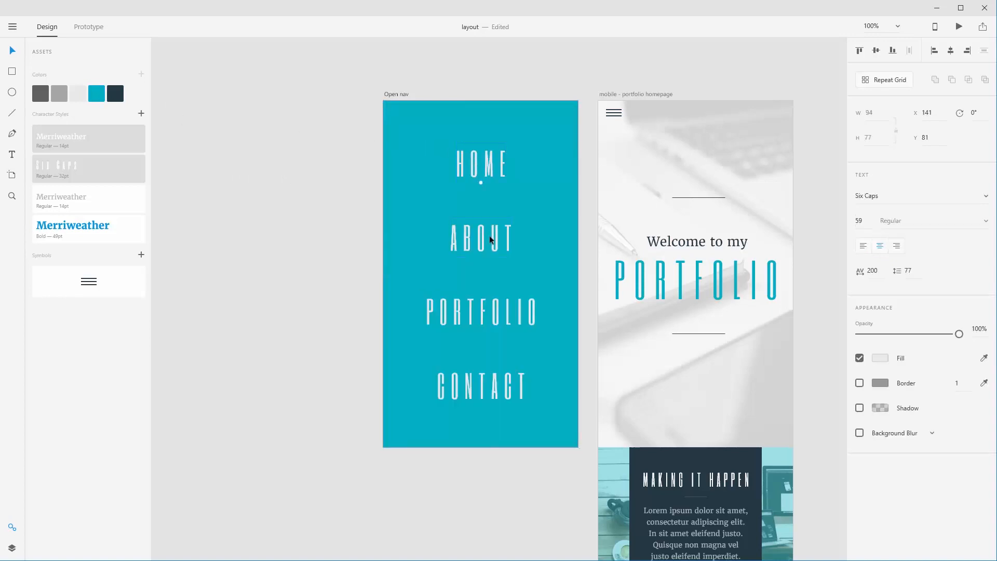
shift+click(489, 235)
shift+click(488, 327)
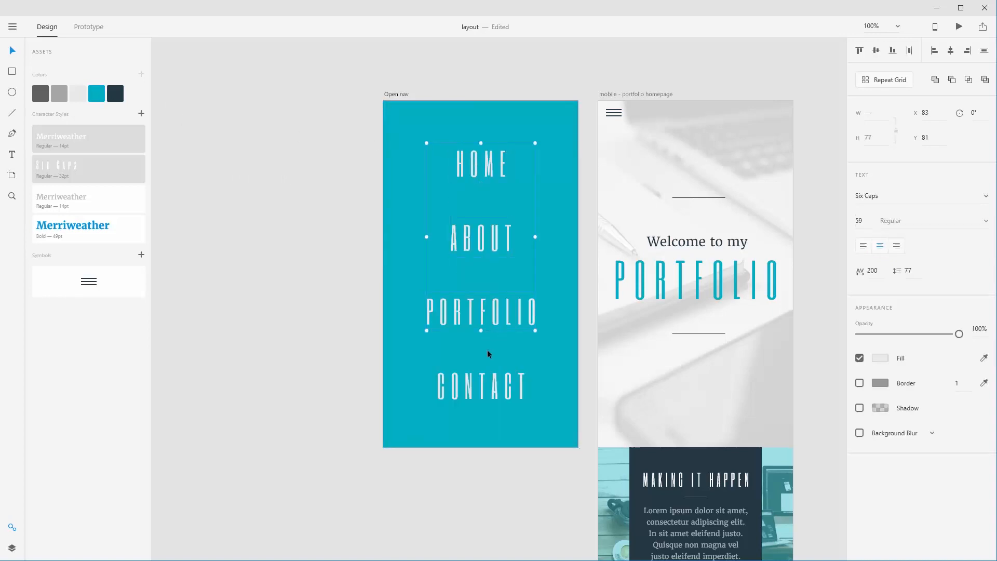
click(115, 93)
click(277, 231)
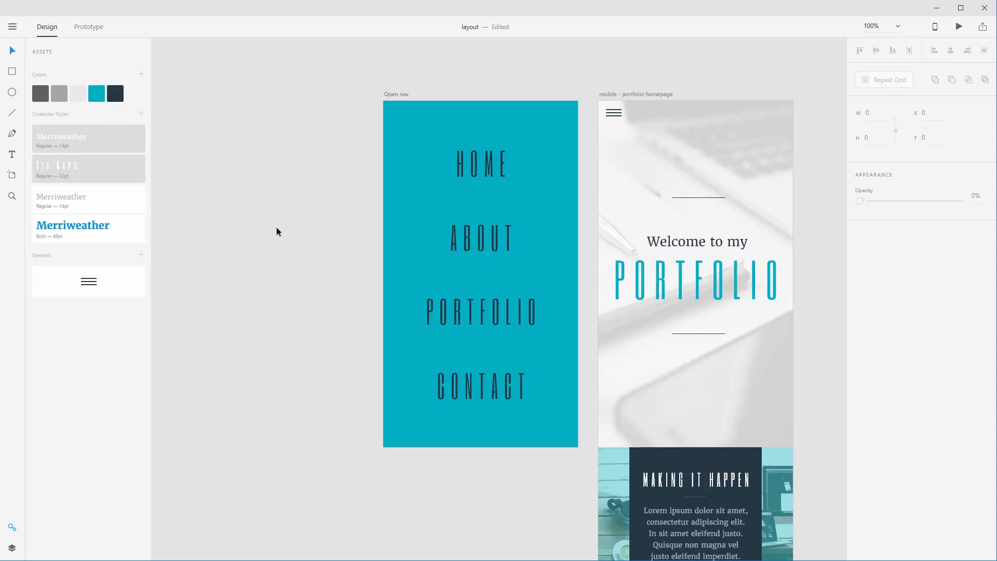
- Move HOME up and CONTACT down on the Open nav artboard, and distribute the four menu links evenly vertically
drag(466, 160, 466, 146)
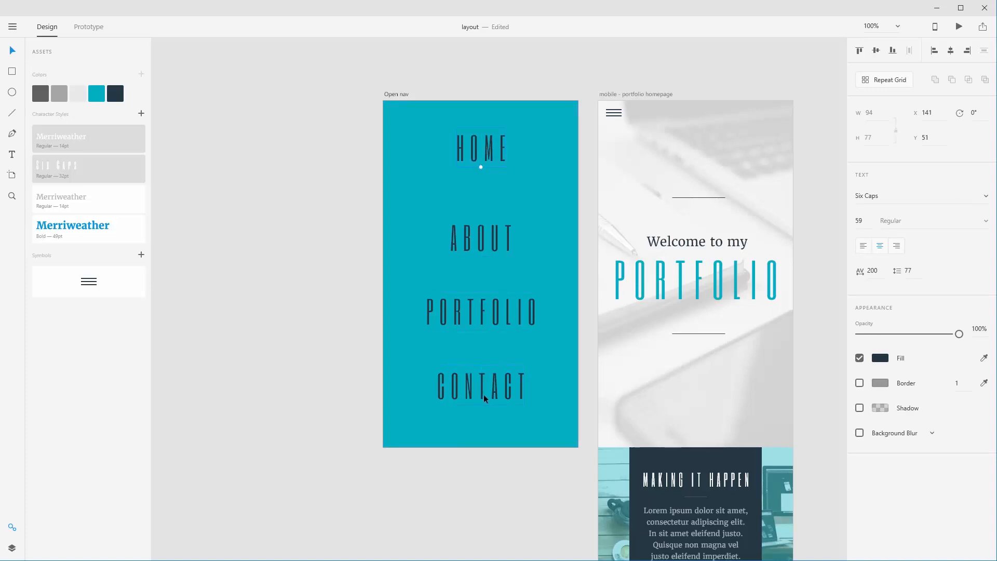
drag(484, 394, 483, 407)
shift+click(484, 323)
shift+click(486, 243)
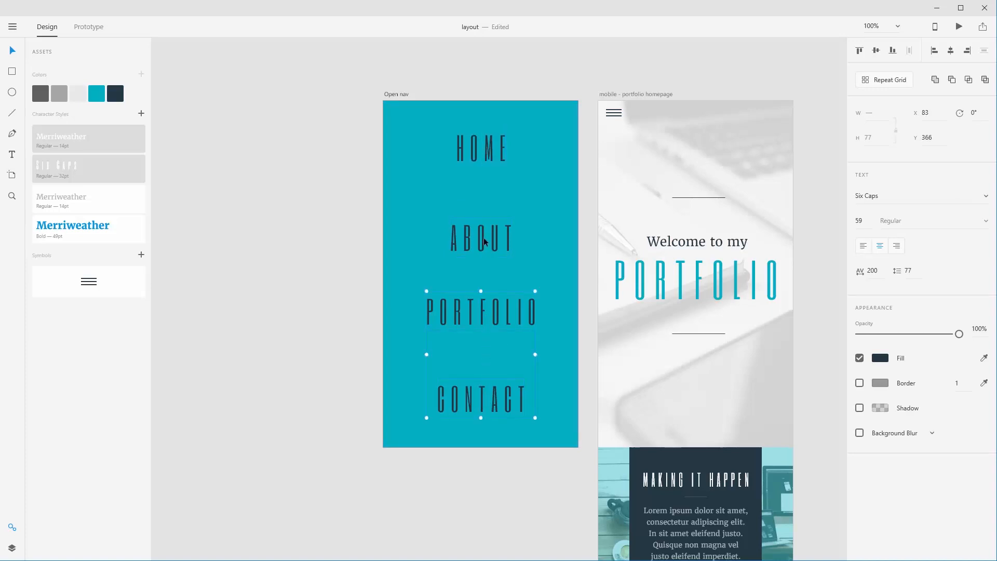
shift+click(483, 156)
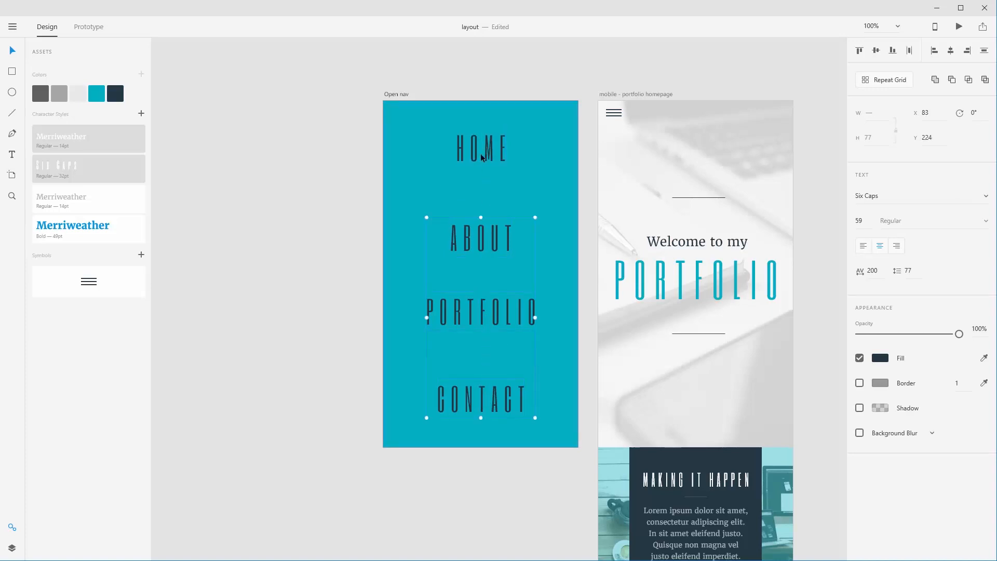
click(983, 51)
click(499, 92)
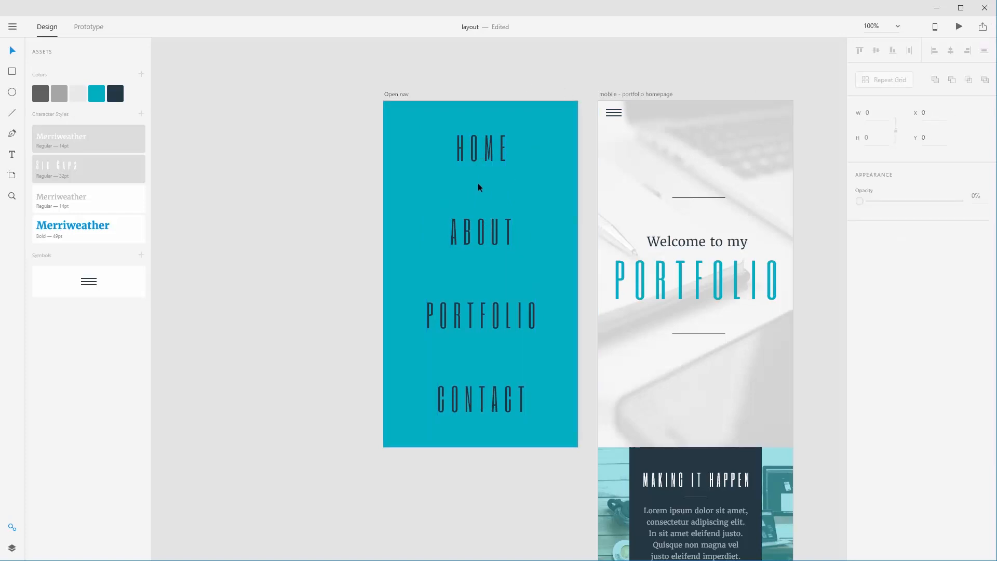
- Change the border color of the three divider lines between the menu links to the saved navy
drag(316, 166, 554, 422)
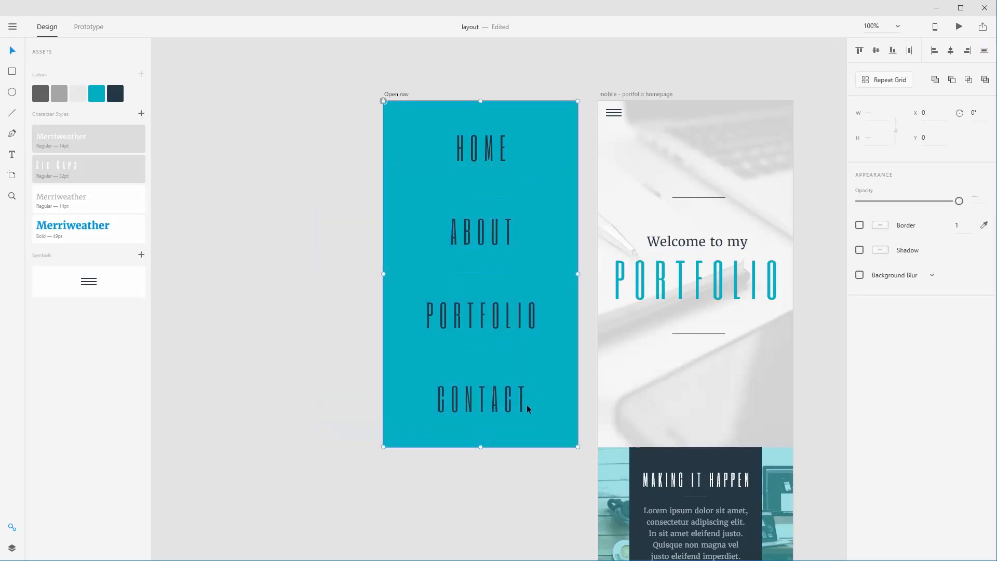
shift+click(511, 399)
shift+click(556, 371)
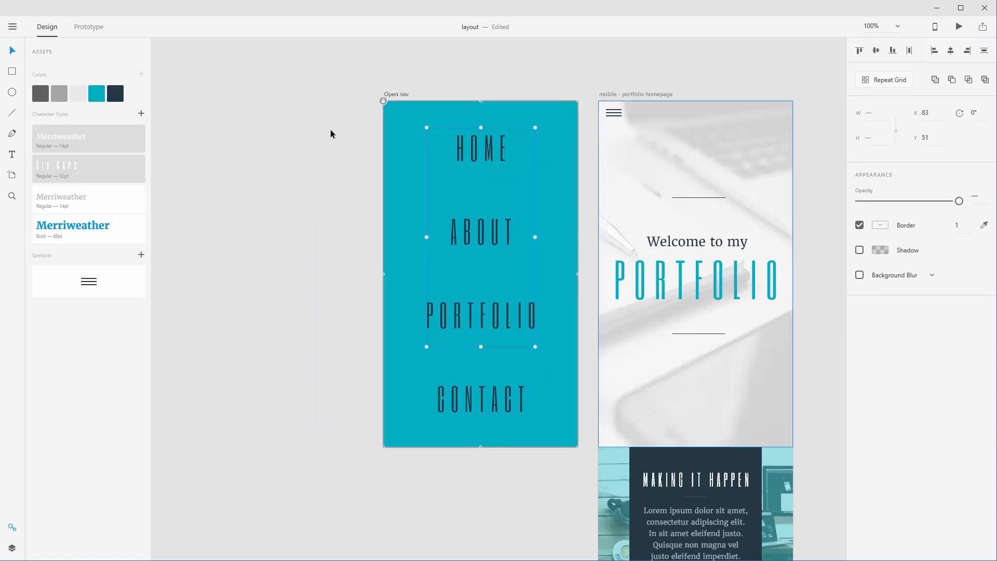
click(340, 224)
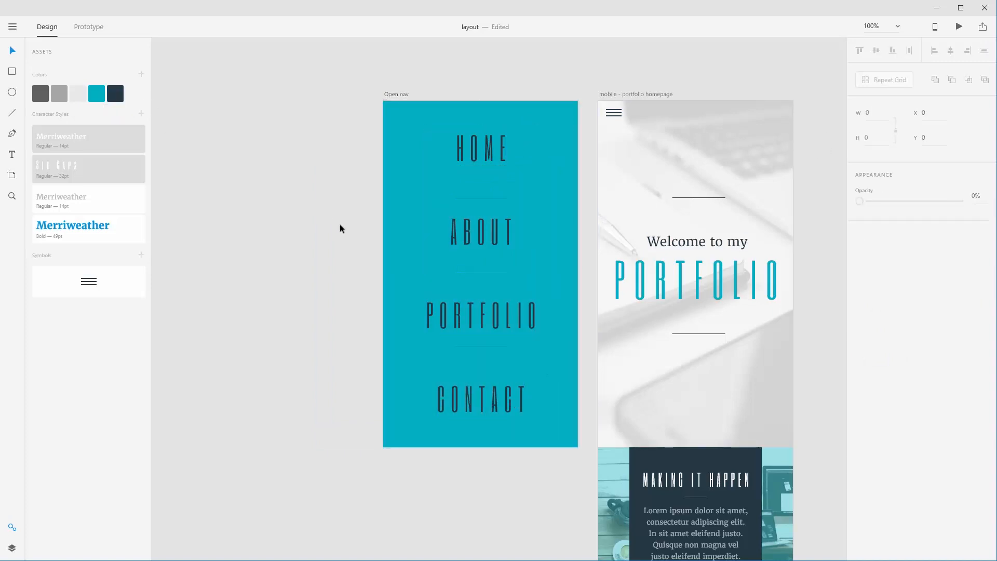
drag(330, 146, 548, 422)
shift+click(556, 411)
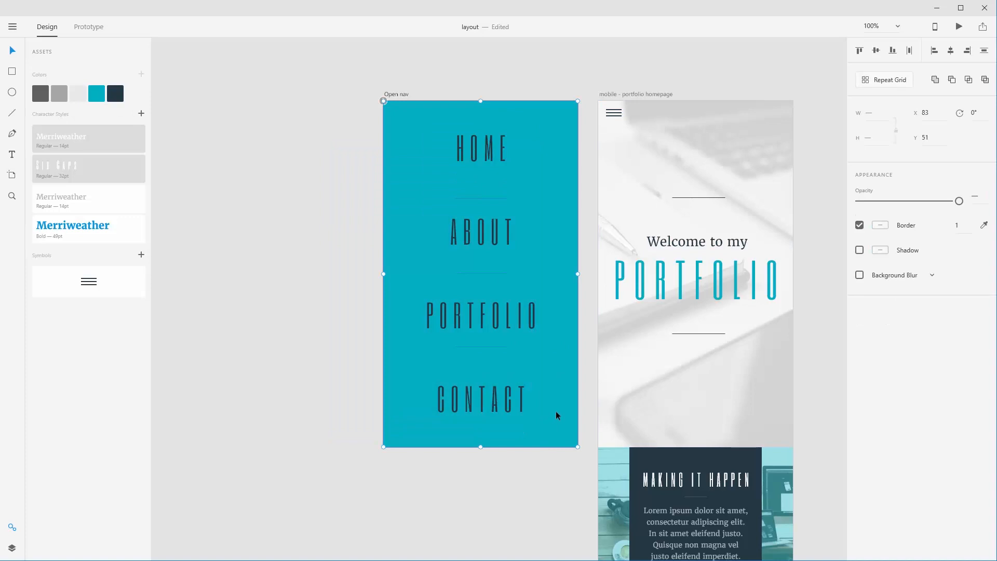
click(298, 351)
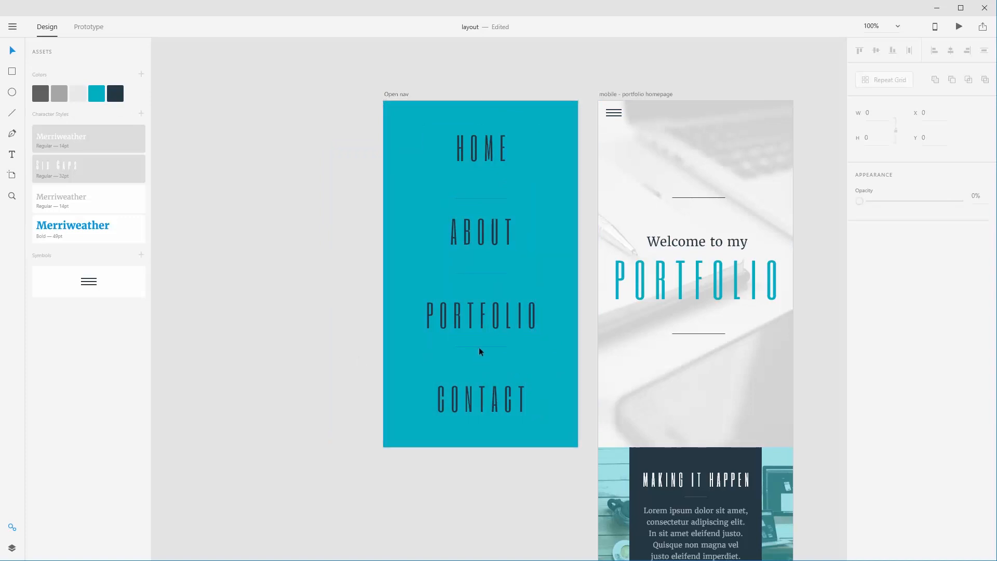
- Move the divider between PORTFOLIO and CONTACT down to the middle of its gap and stretch it across the artboard's full width
click(479, 347)
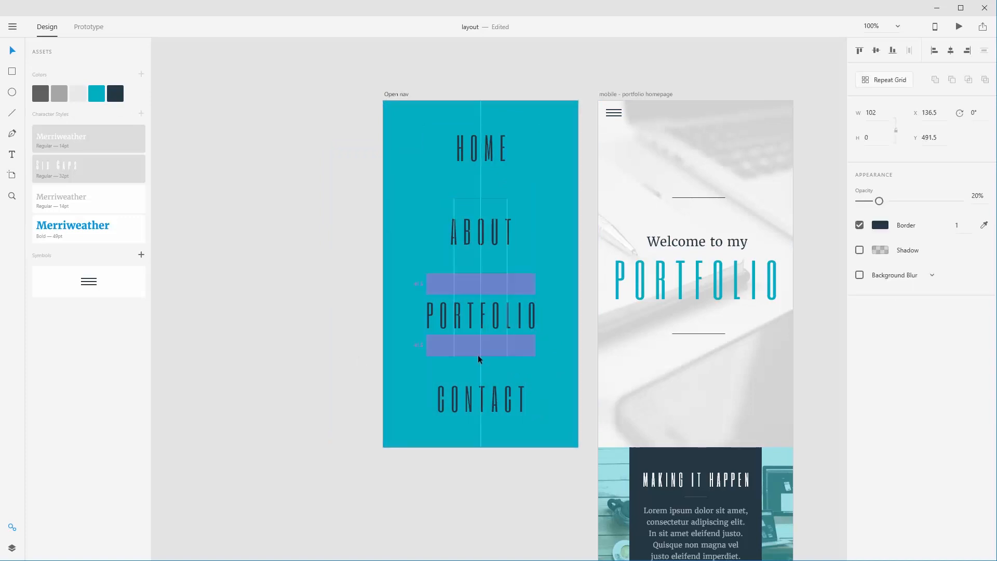
click(505, 354)
click(500, 356)
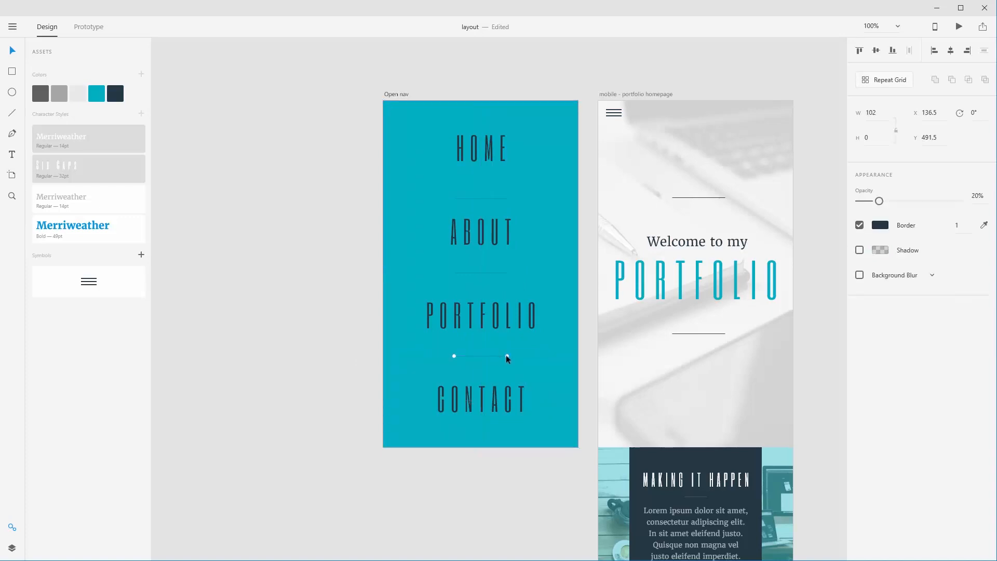
drag(507, 355, 579, 356)
click(268, 338)
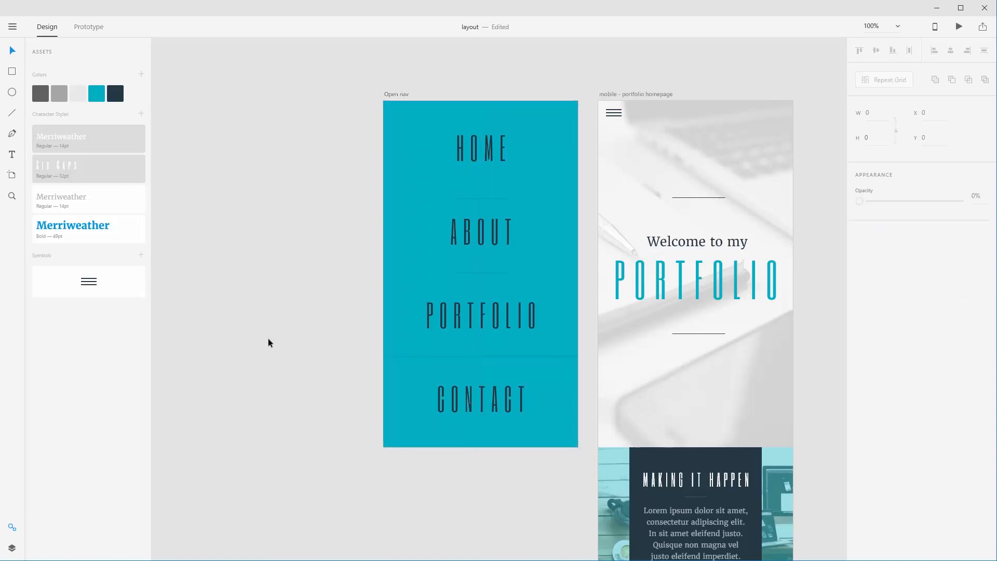
- Stretch the two remaining dividers across the full artboard width, moving the one below HOME up to the middle of its gap
click(484, 271)
drag(507, 272, 581, 273)
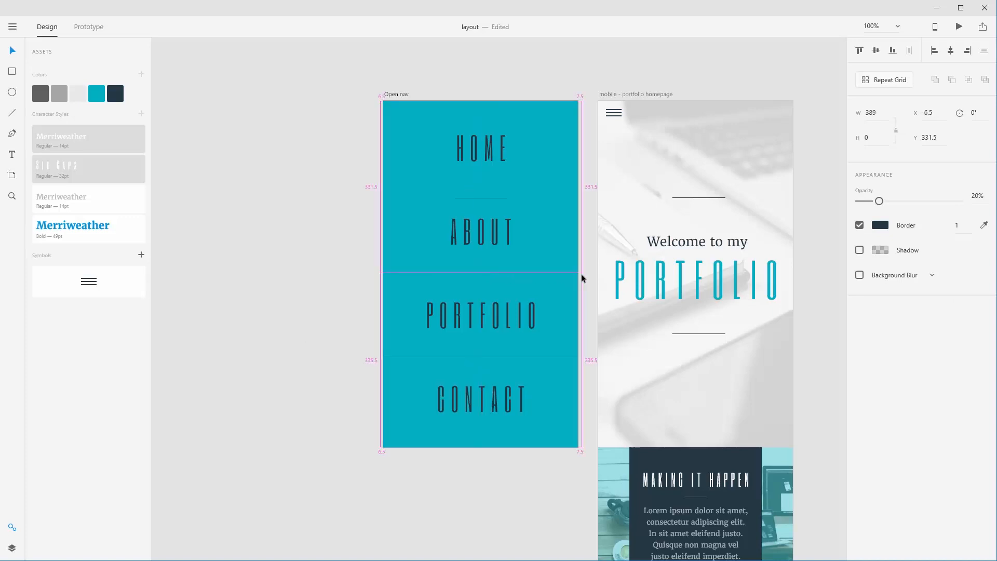
click(493, 199)
drag(493, 199, 579, 192)
click(301, 230)
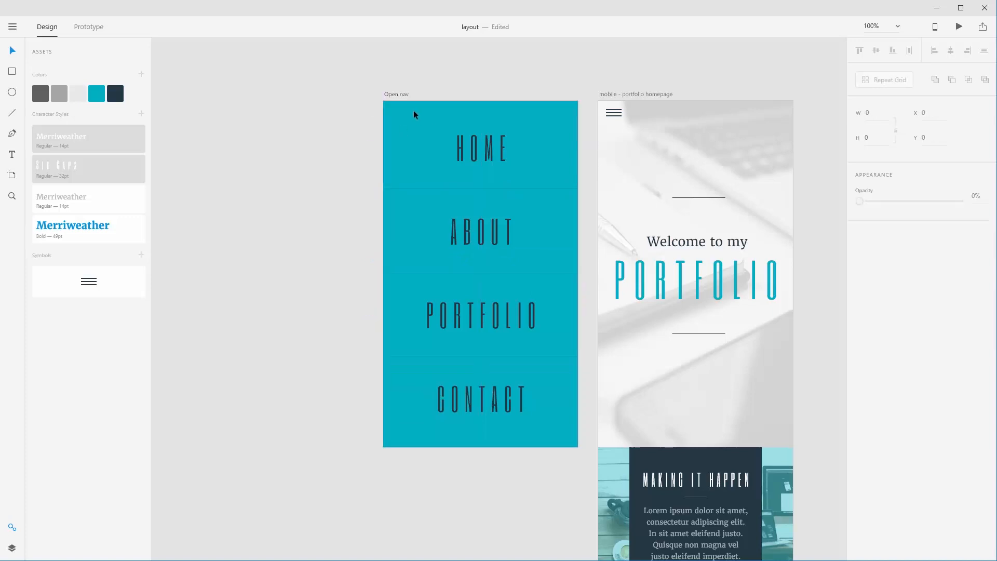
click(12, 113)
mouse_move(383, 115)
mouse_down()
mouse_move(412, 141)
mouse_move(404, 124)
mouse_up()
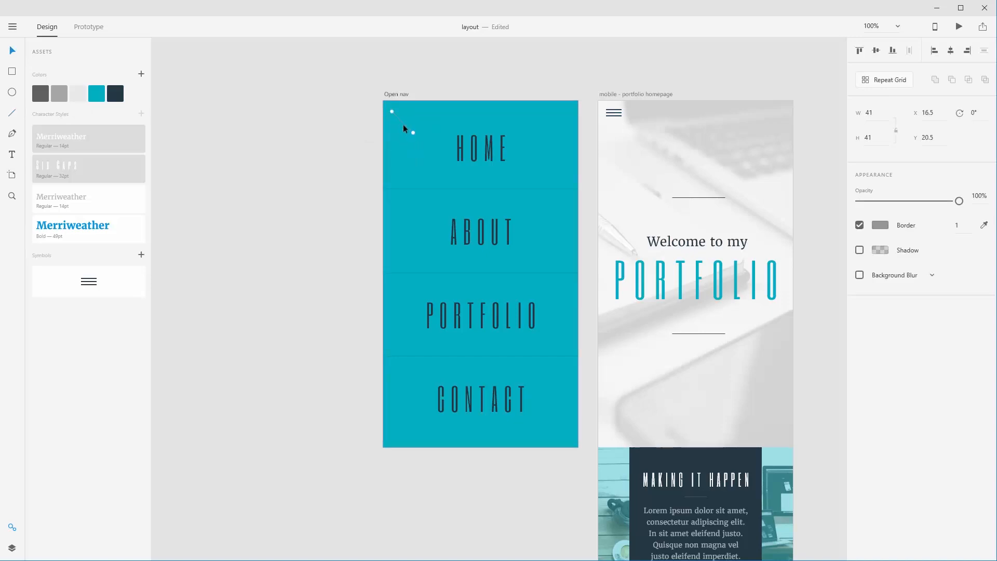
key(Delete)
- Draw a horizontal line about 44 px wide above HOME near the Open nav artboard's upper-left corner and set its border width to 2
click(610, 115)
mouse_move(615, 115)
alt+mouse_down()
mouse_move(454, 114)
mouse_move(614, 114)
alt+mouse_up()
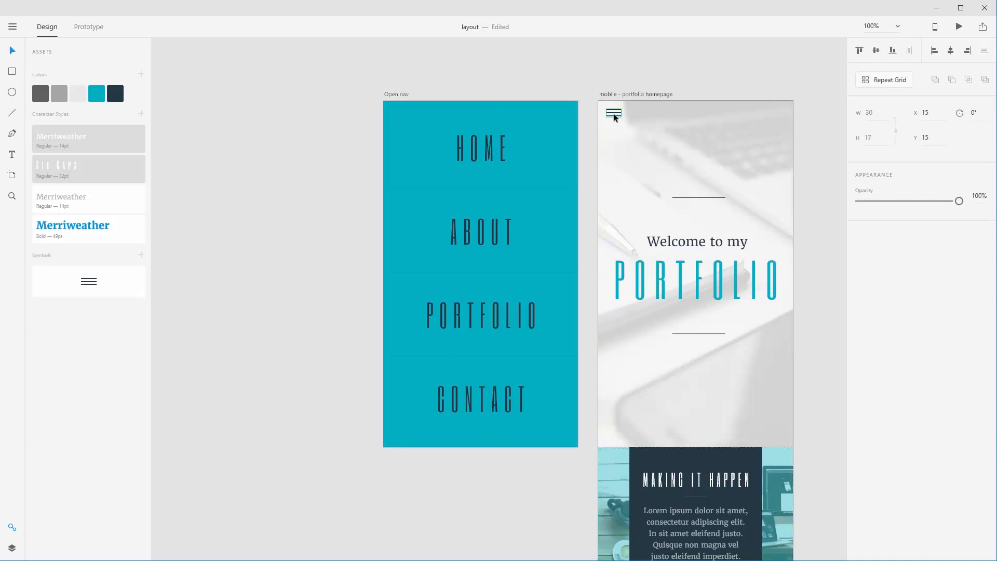
click(14, 120)
drag(393, 121, 416, 122)
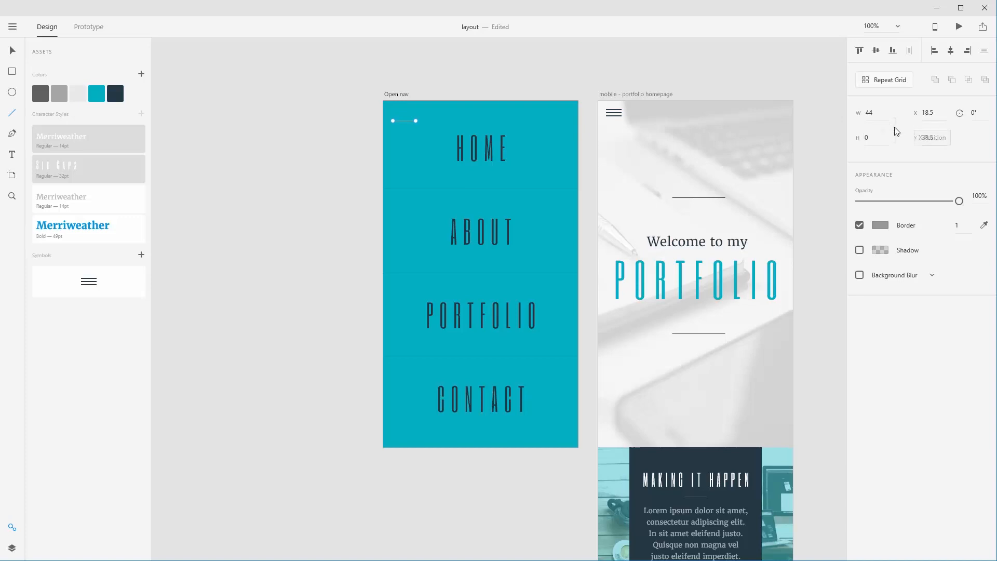
click(954, 226)
click(319, 150)
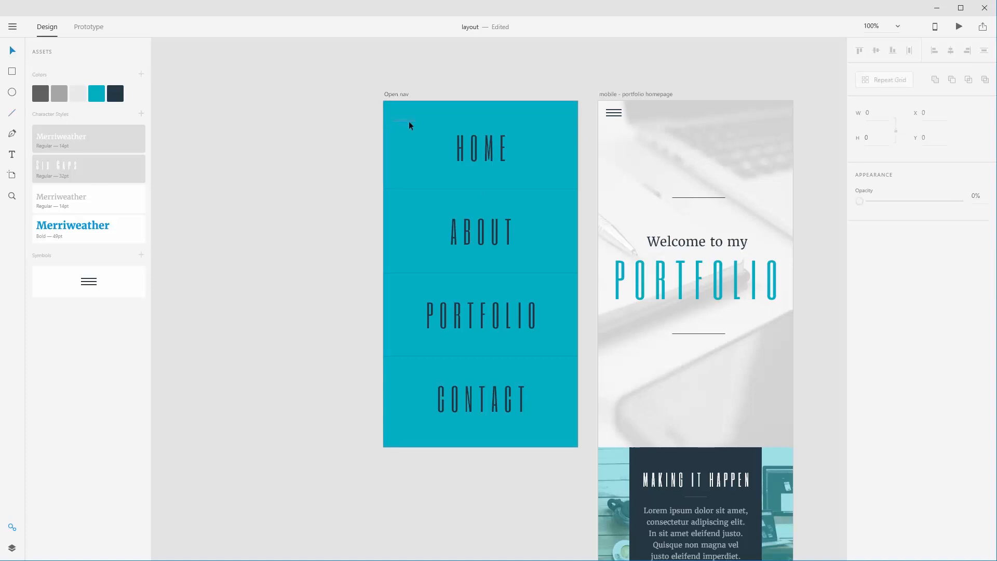
- Check the border styling of the homepage's hamburger icon bars and give the new Open nav line the saved navy border
click(613, 112)
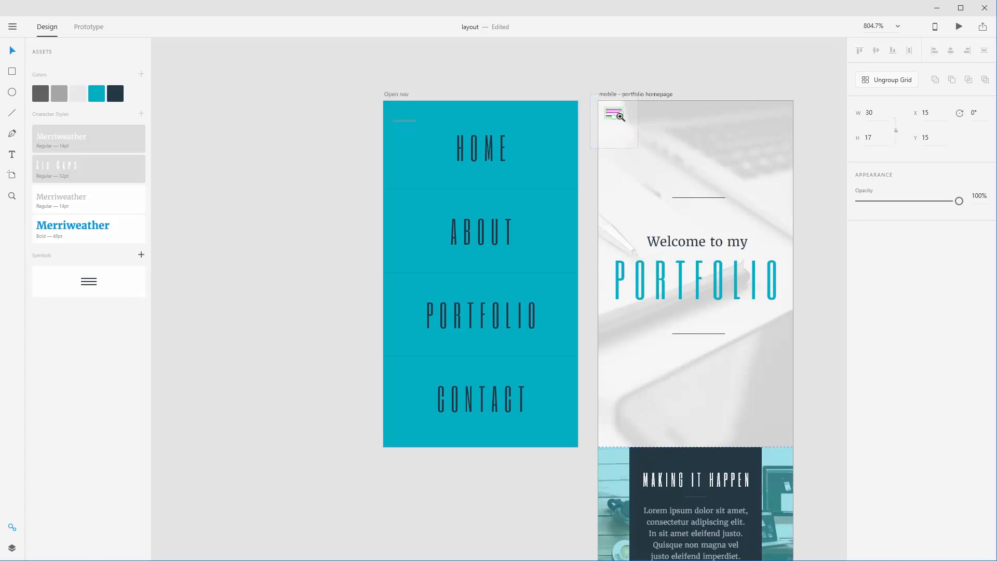
key(ctrl+3)
double_click(492, 203)
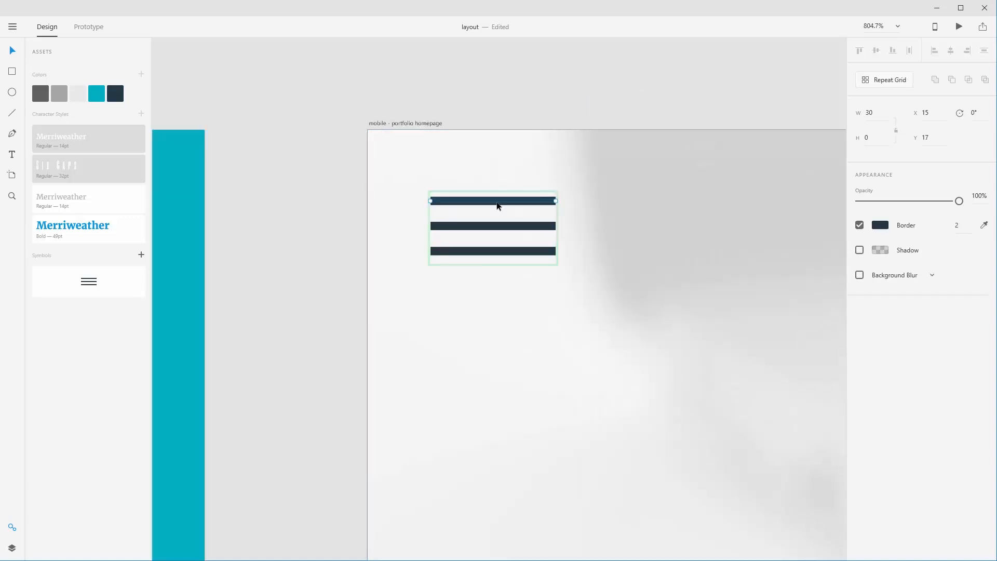
drag(200, 183, 545, 197)
drag(255, 194, 635, 172)
scroll(434, 171, left, 10)
click(388, 267)
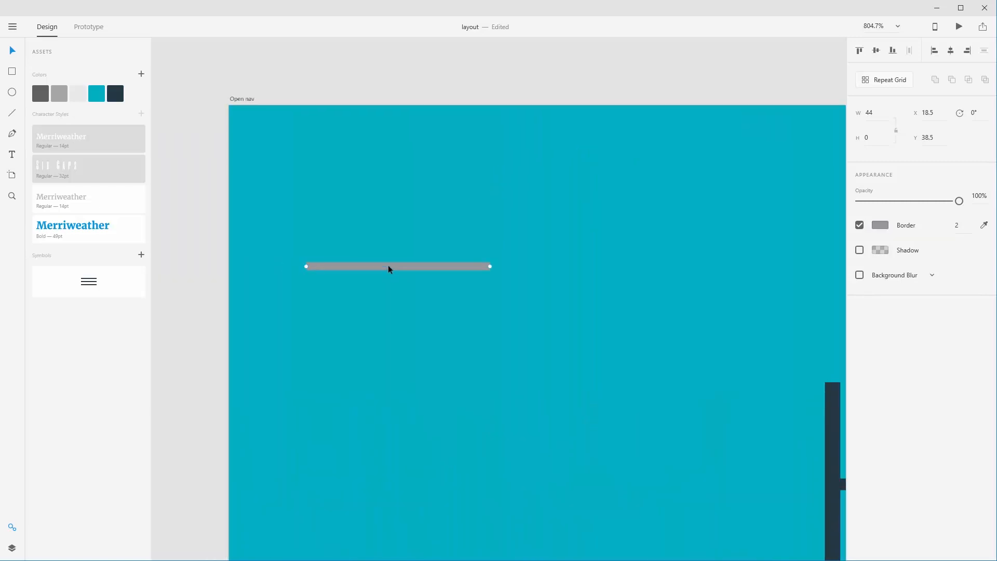
click(885, 226)
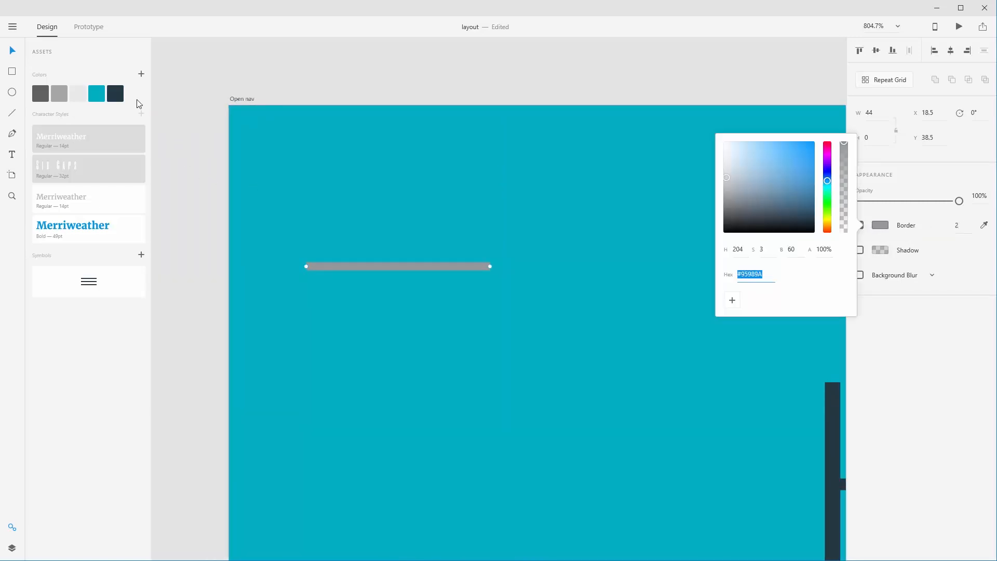
click(117, 94)
click(116, 95)
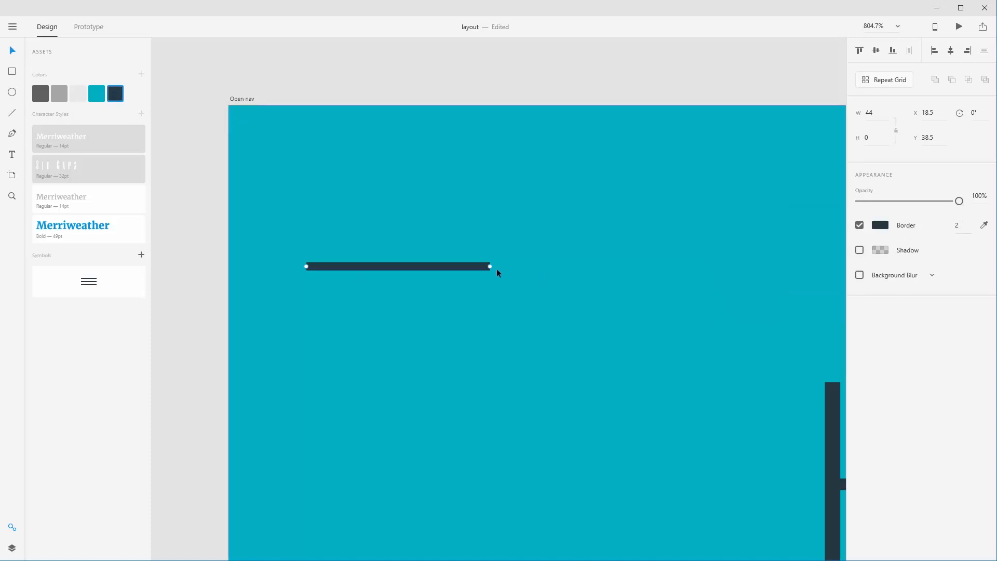
- Shorten the Open nav line to about 25 px and try drawing a comparison line above the homepage's hamburger icon
drag(490, 267, 428, 268)
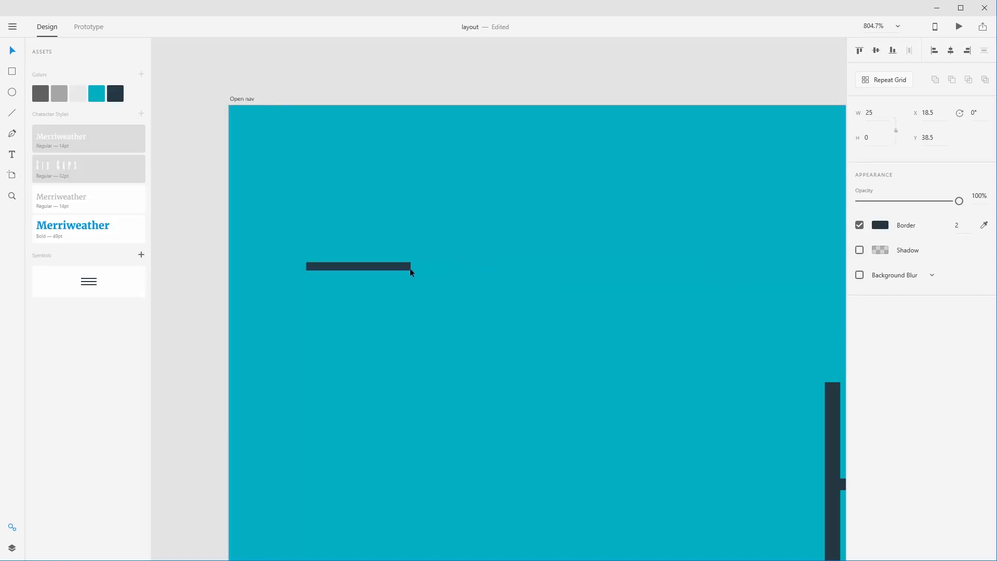
scroll(409, 268, right, 15)
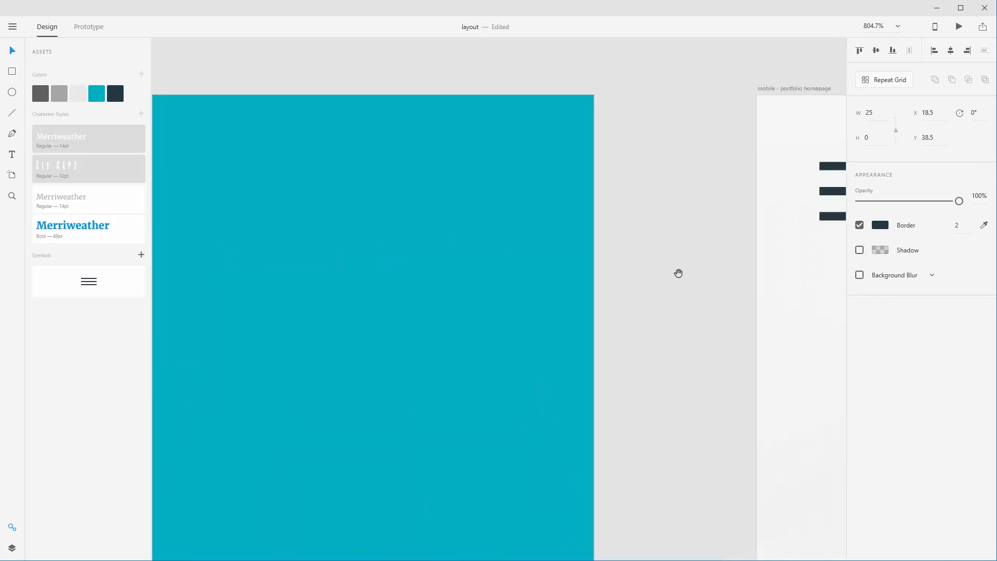
scroll(678, 274, right, 10)
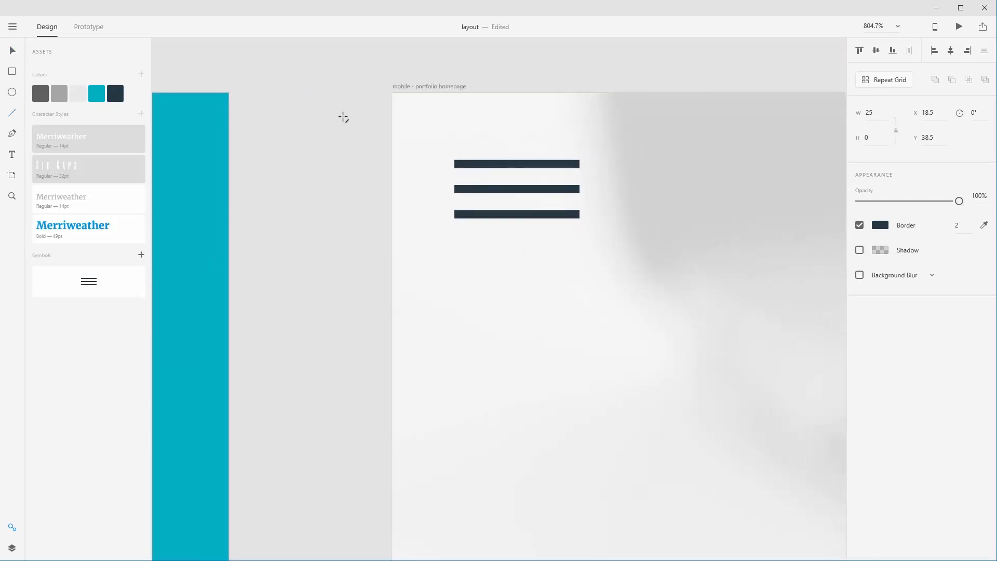
drag(456, 137, 580, 144)
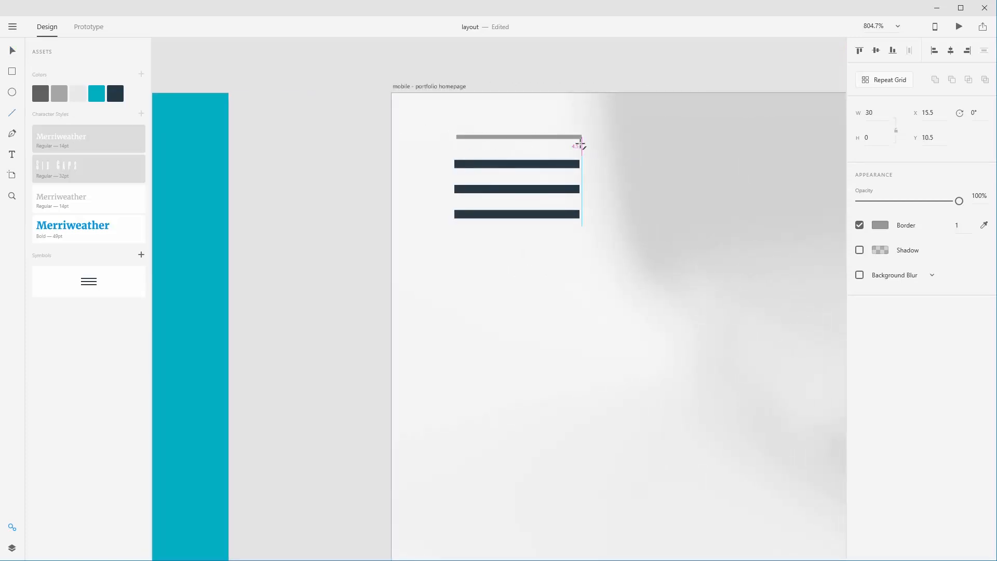
key(ctrl+z)
- Match the Open nav line to the homepage hamburger's top bar, 30 wide at X 15, Y 17
key(v)
click(556, 166)
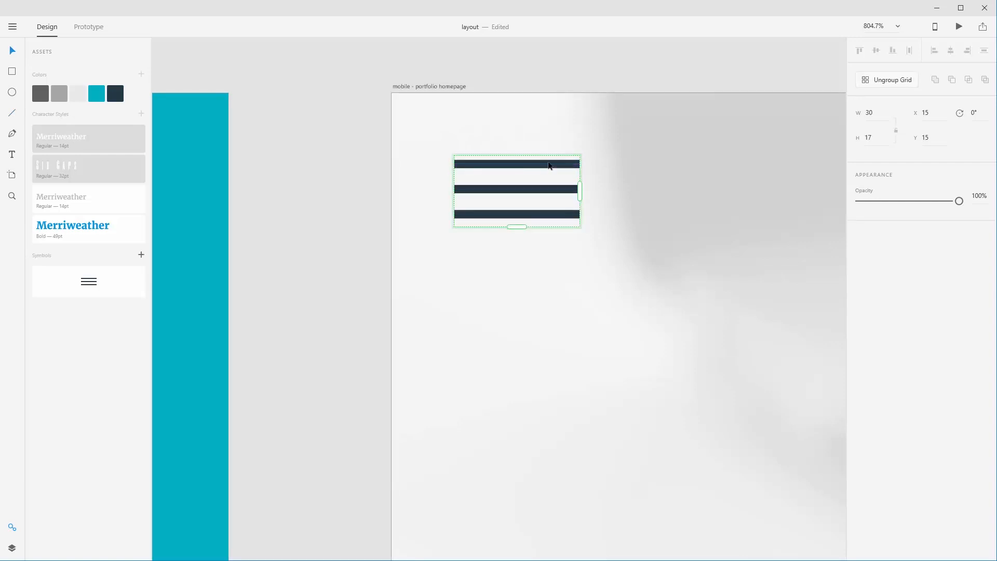
double_click(519, 166)
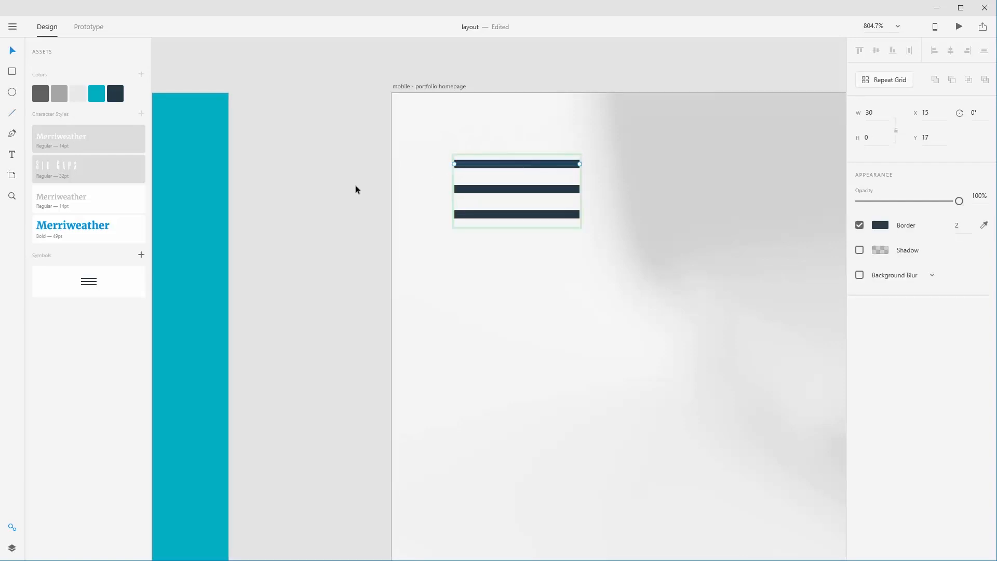
key(space)
drag(153, 192, 664, 192)
drag(258, 189, 656, 182)
drag(218, 194, 528, 189)
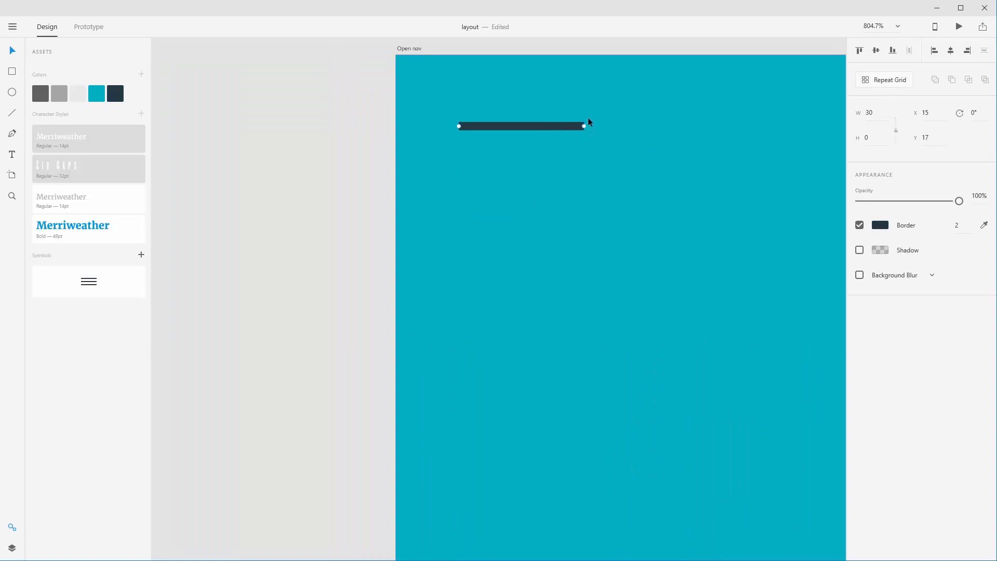
- Rotate the Open nav line to 45°
click(461, 134)
click(458, 127)
click(977, 112)
text(45)
key(Return)
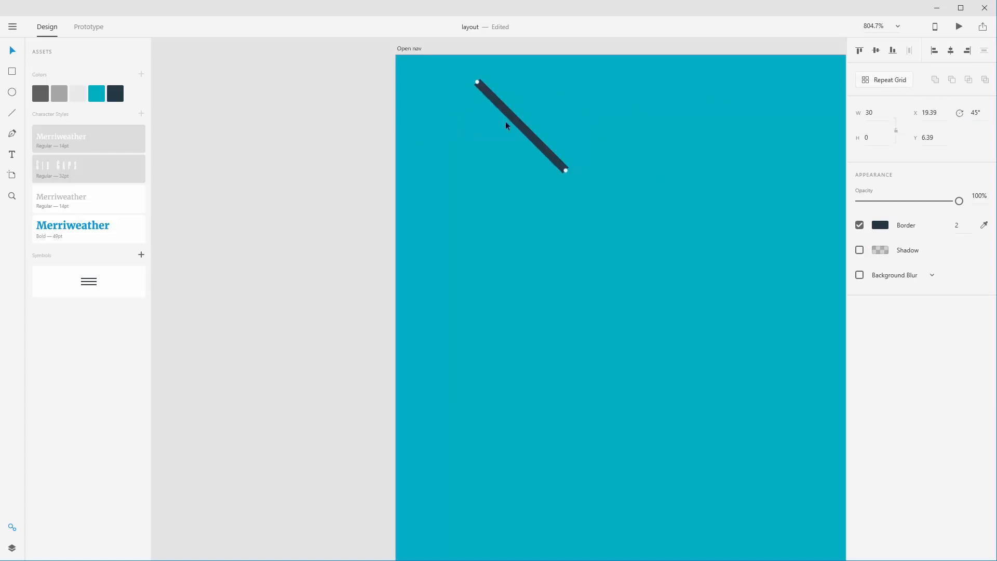
- Move the diagonal line to X 15.39, Y 13.39 and cross it with a copy rotated to 315°, forming an X icon
drag(523, 127, 505, 156)
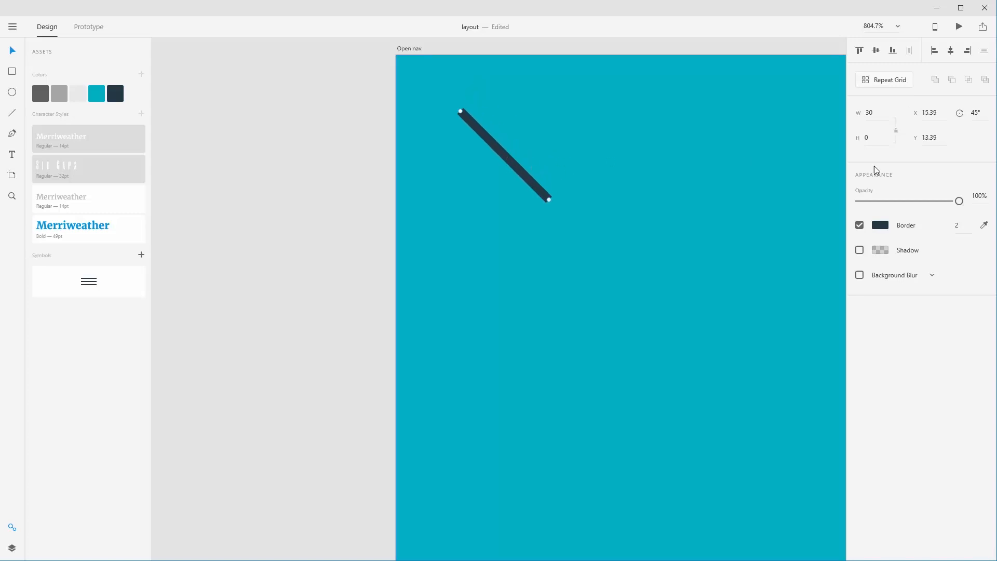
click(976, 112)
text(315)
key(Return)
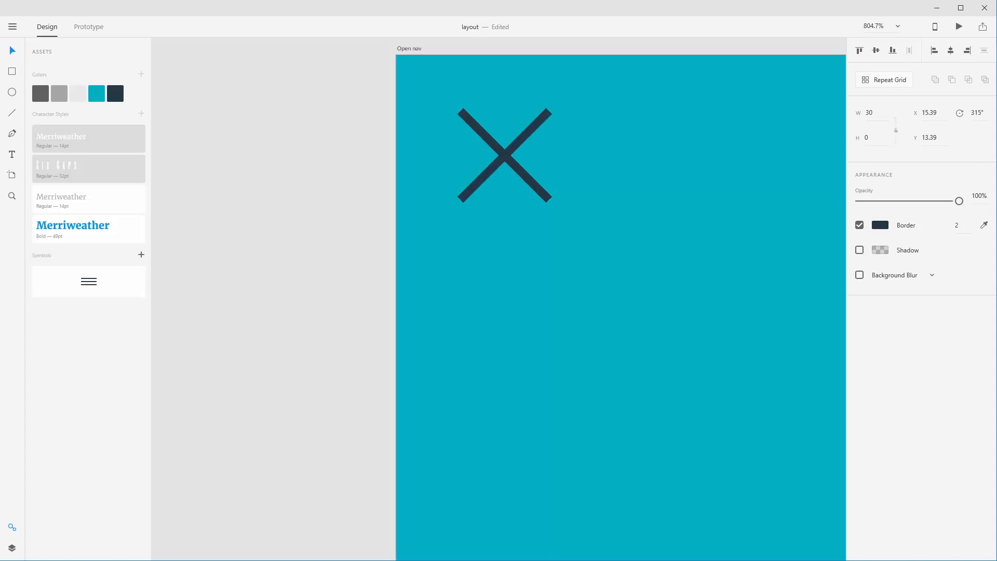
key(ctrl+1)
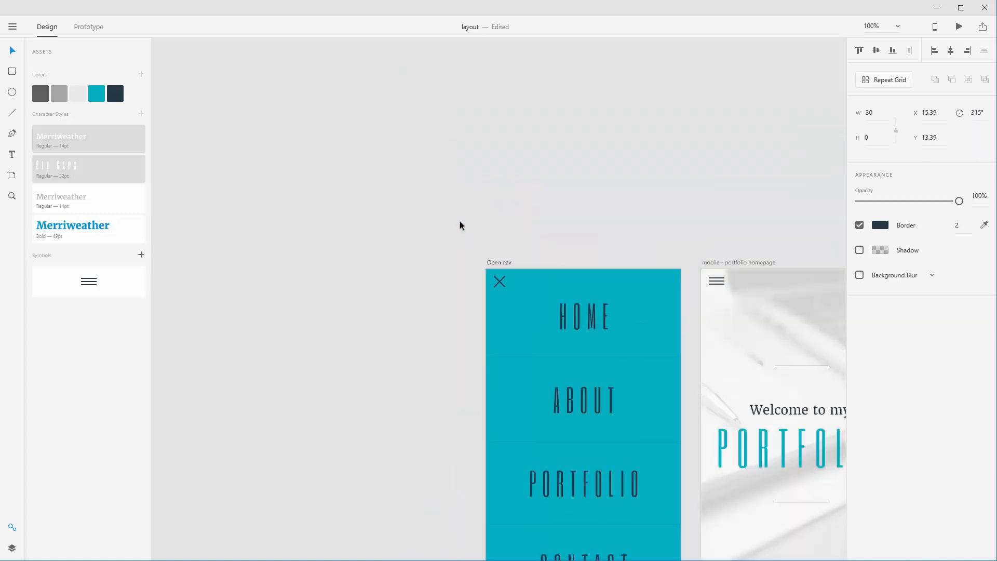
drag(474, 350, 254, 189)
click(226, 287)
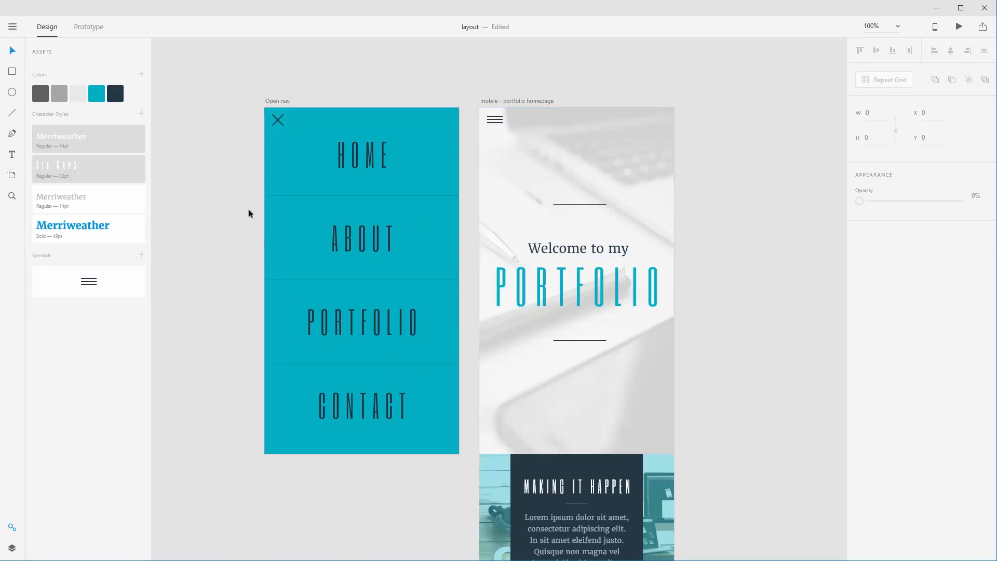
click(446, 257)
mouse_move(460, 282)
mouse_down()
mouse_move(262, 281)
mouse_move(470, 281)
mouse_move(289, 278)
mouse_move(457, 267)
mouse_up()
drag(459, 268, 459, 269)
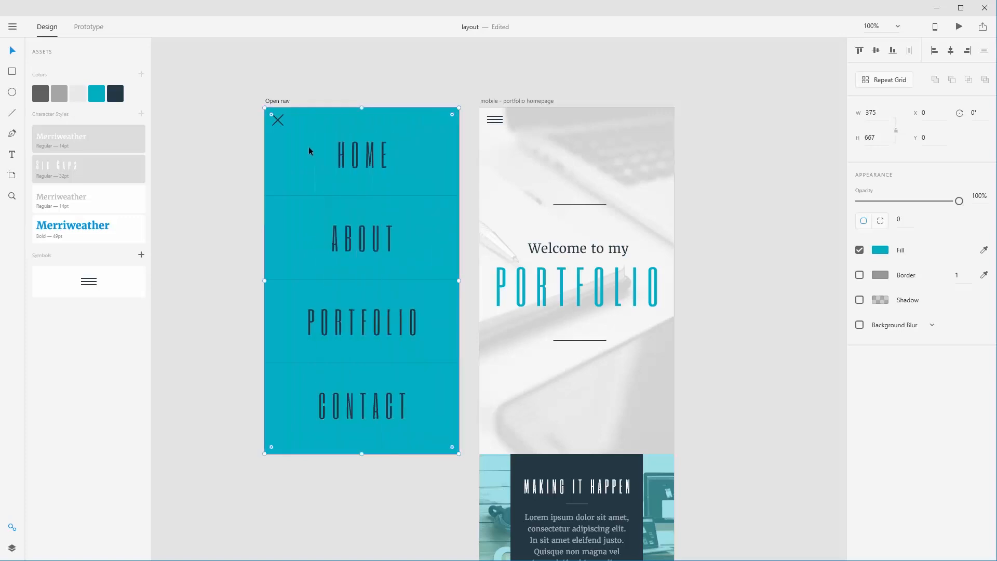
- Save the two crossed lines of the Open nav X icon together as a symbol
click(276, 120)
shift+click(276, 120)
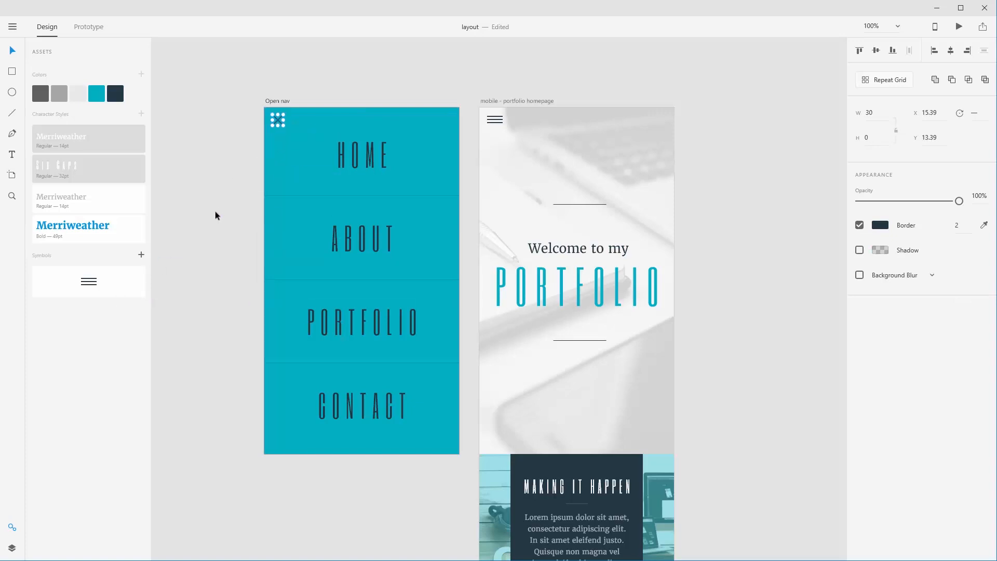
click(141, 256)
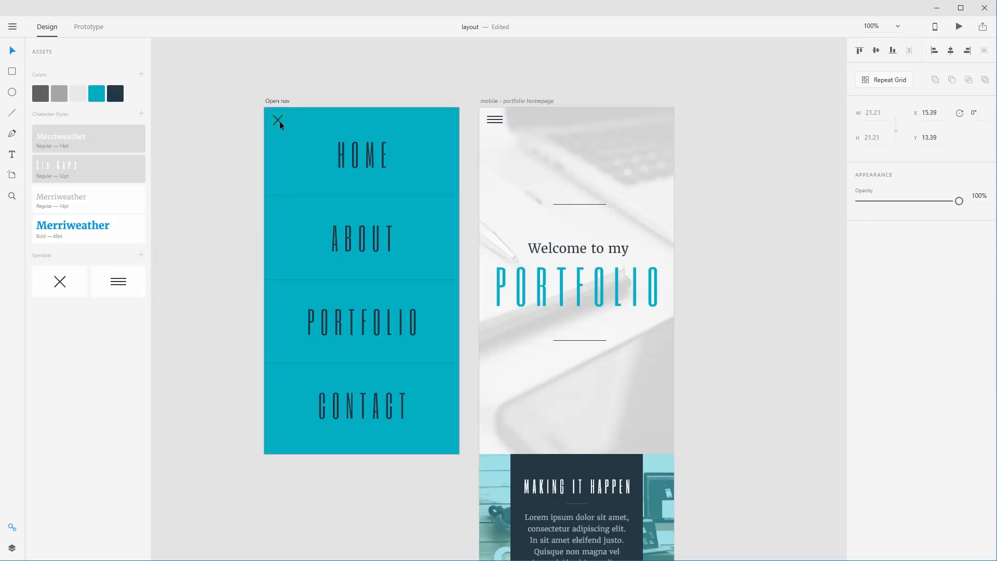
- Try the X icon in the Open nav artboard's upper-right corner and return it to the upper-left corner
drag(279, 120, 438, 121)
click(459, 71)
click(360, 184)
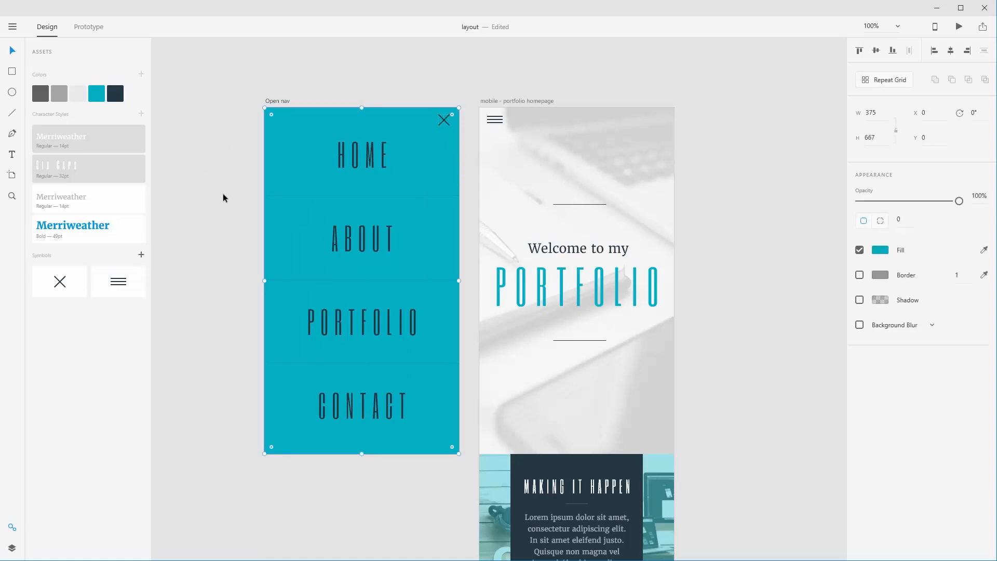
mouse_move(459, 279)
mouse_down()
mouse_move(245, 278)
mouse_move(459, 273)
mouse_up()
drag(444, 117, 279, 120)
click(471, 97)
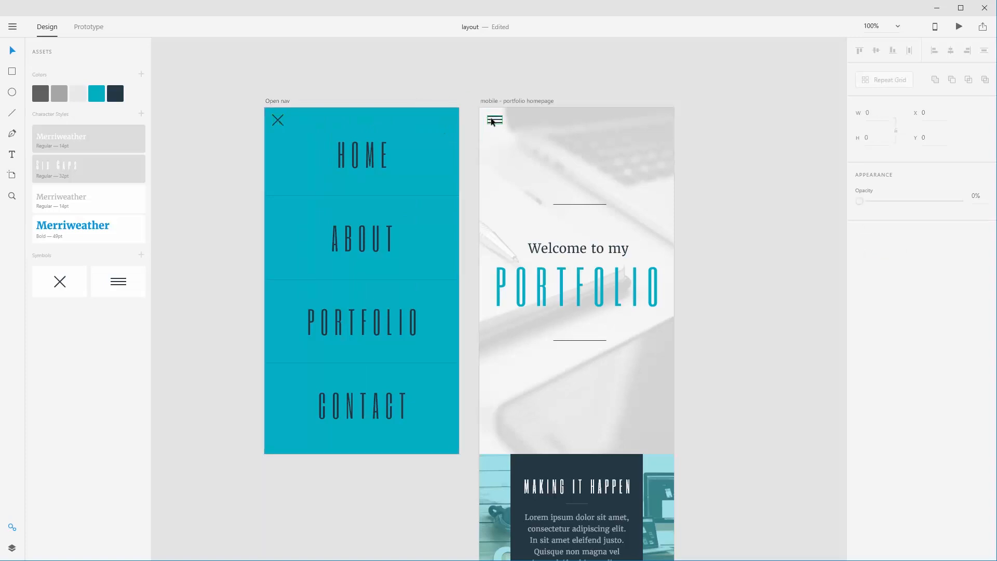
- Try the hamburger icon in the homepage's upper-right corner and undo the move
drag(492, 122, 657, 123)
click(737, 181)
key(ctrl+z)
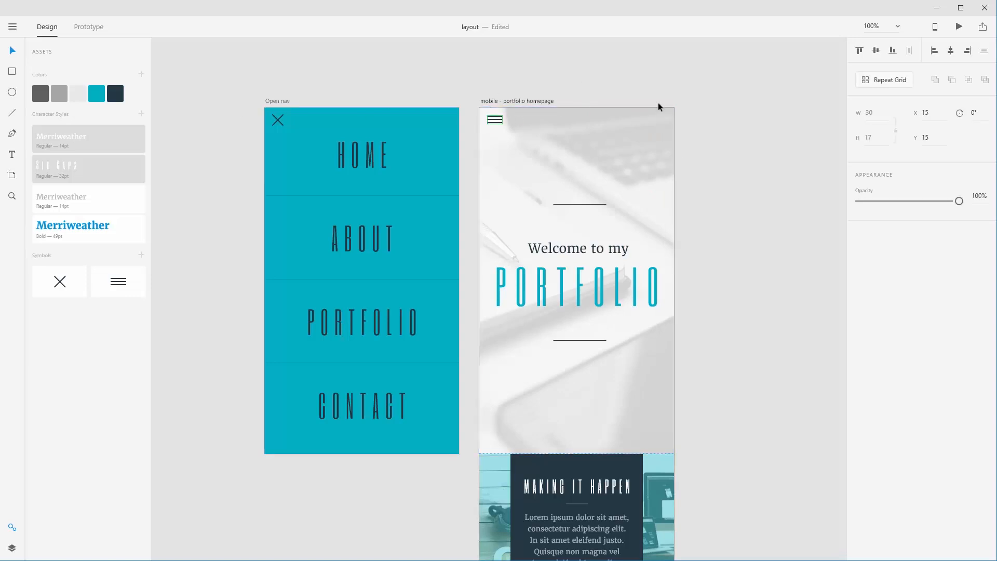
click(241, 146)
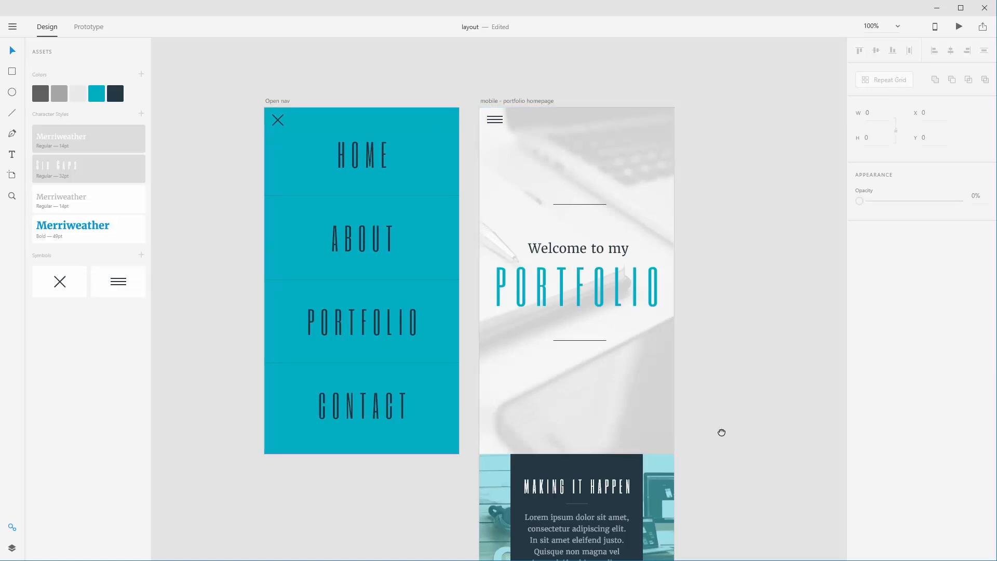
- Create a new iPhone 6/7 artboard of 375 by 667
scroll(718, 430, down, 10)
scroll(738, 396, down, 12)
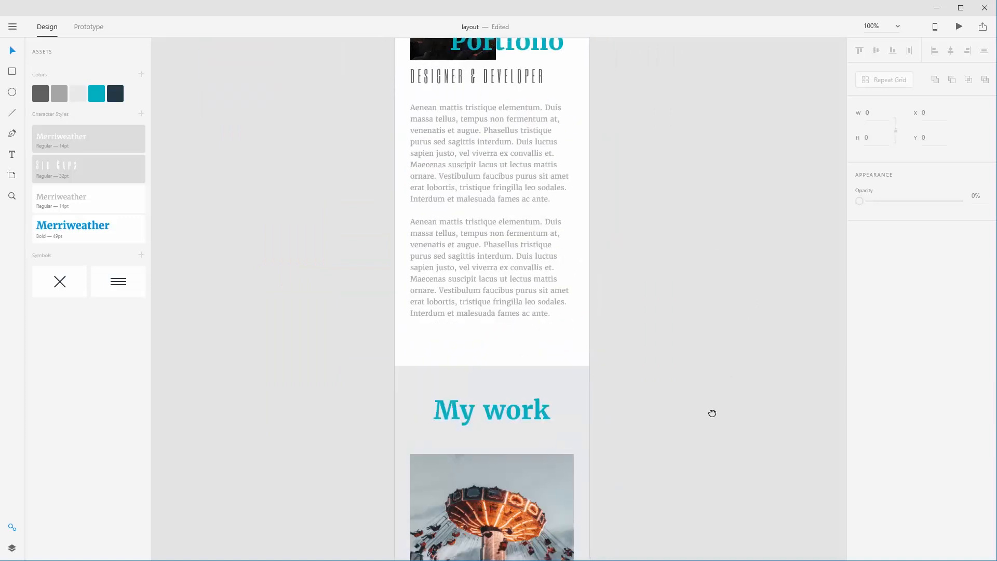
drag(647, 206, 642, 289)
drag(429, 262, 715, 267)
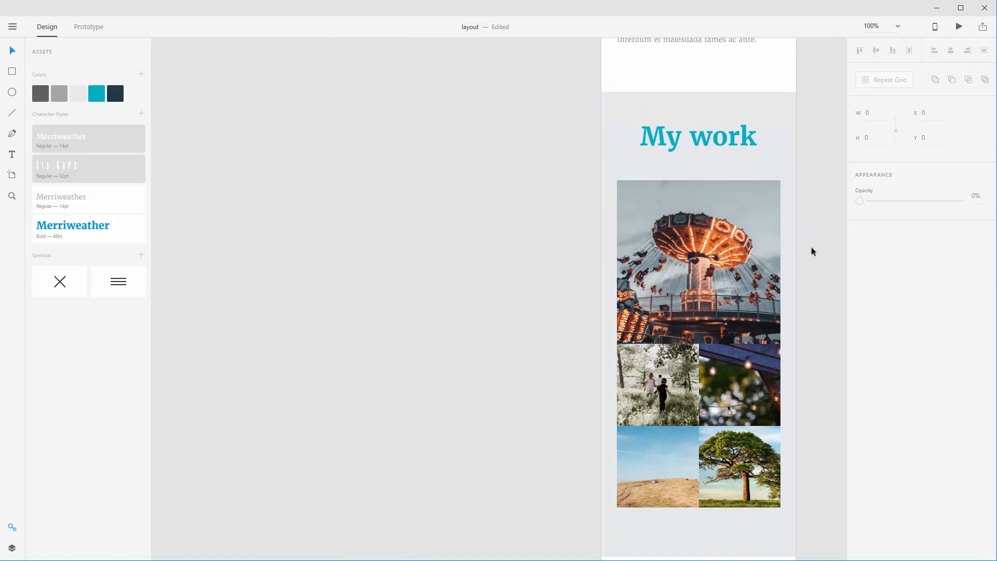
key(a)
click(902, 100)
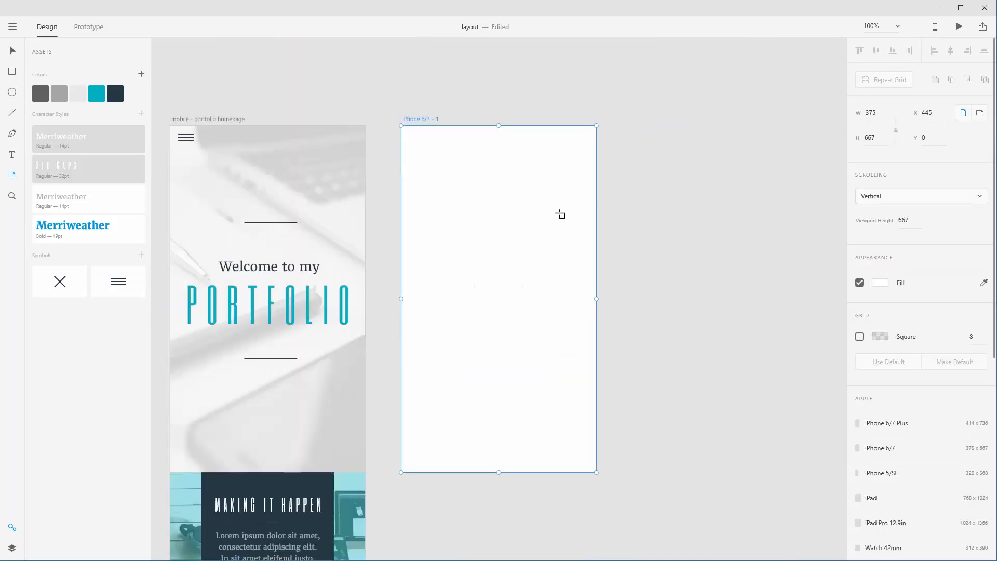
- Place the new artboard beside the homepage's My work section at X -420, Y 1791 and extend its height to 895
drag(466, 297, 340, 437)
drag(361, 365, 322, 356)
drag(416, 379, 478, 127)
drag(505, 356, 495, 194)
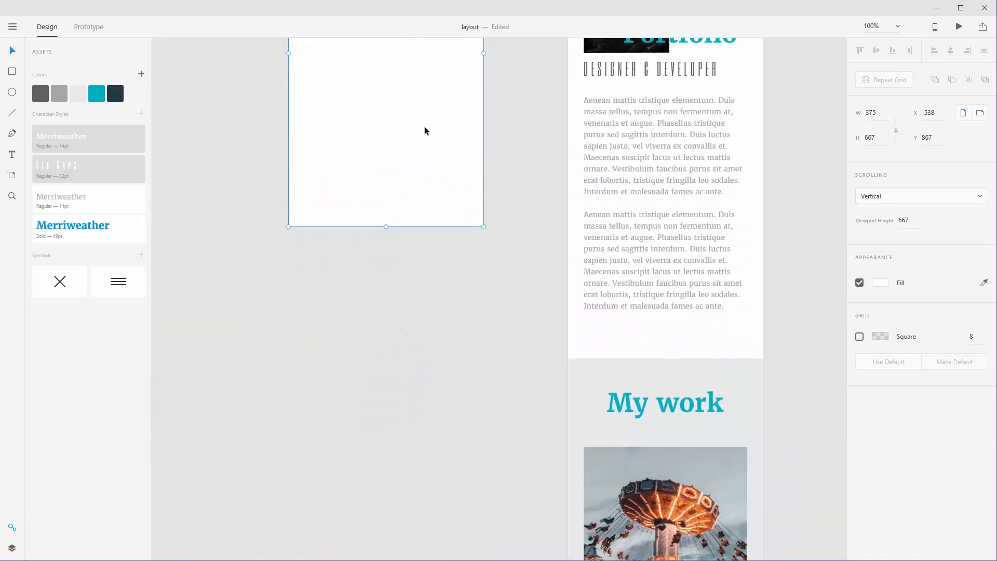
drag(425, 129, 503, 253)
drag(458, 399, 461, 516)
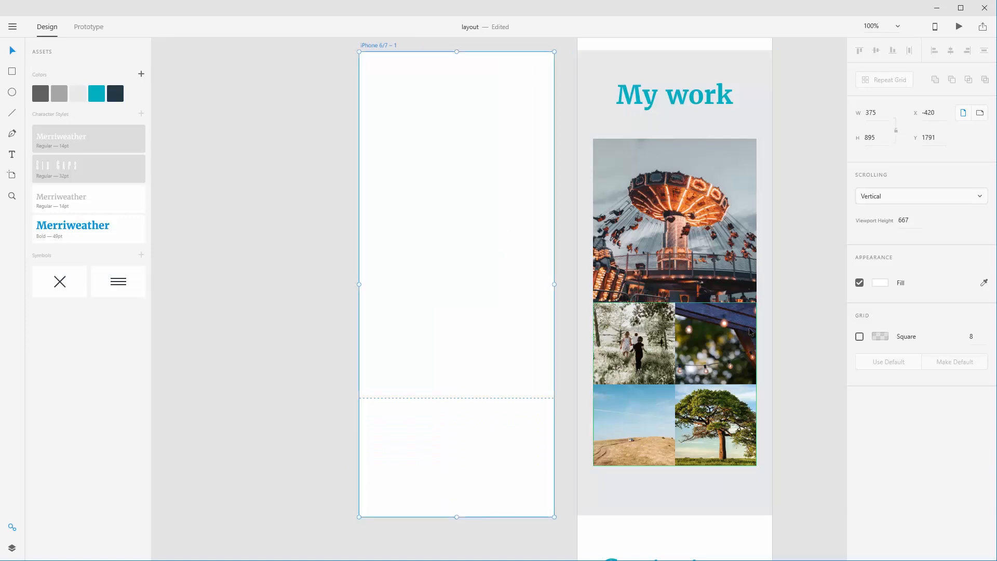
- Rename the new artboard as Work overlay
scroll(362, 285, right, 3)
double_click(315, 46)
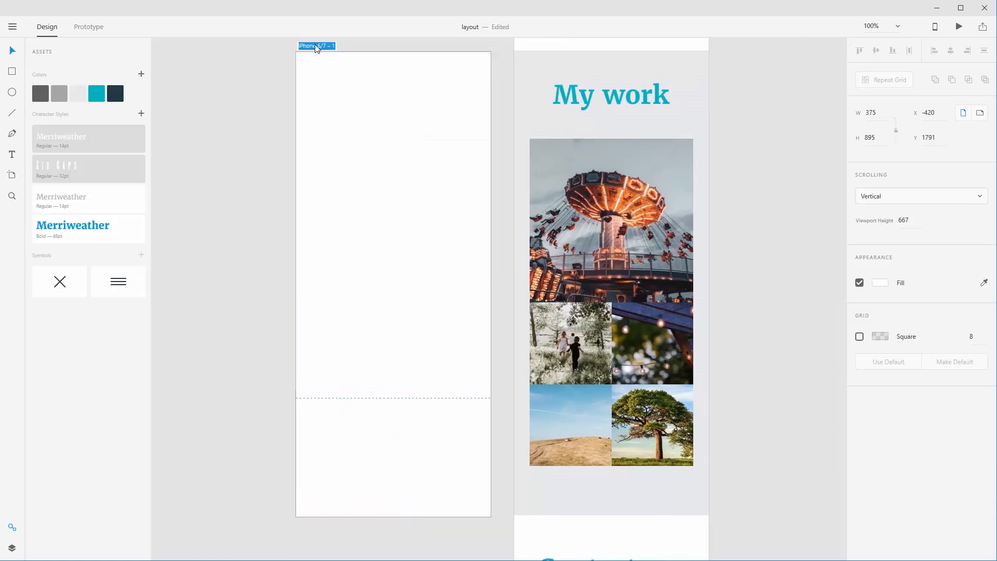
text(Work overlay)
key(Return)
- Copy the homepage's entire My work section onto the Work overlay artboard, centre it horizontally and save the document
drag(765, 71, 359, 486)
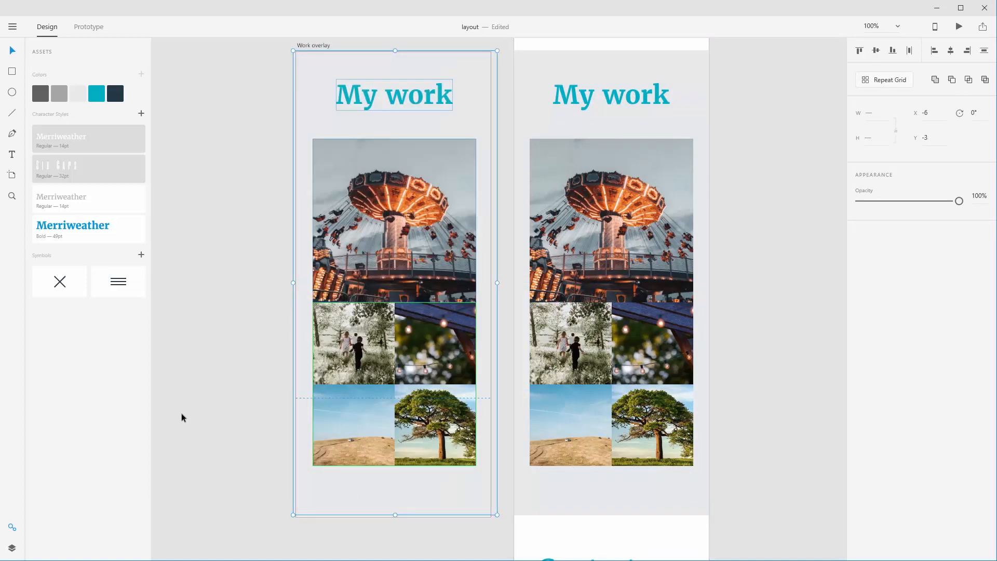
key(Left)
key(Left)
key(Left)
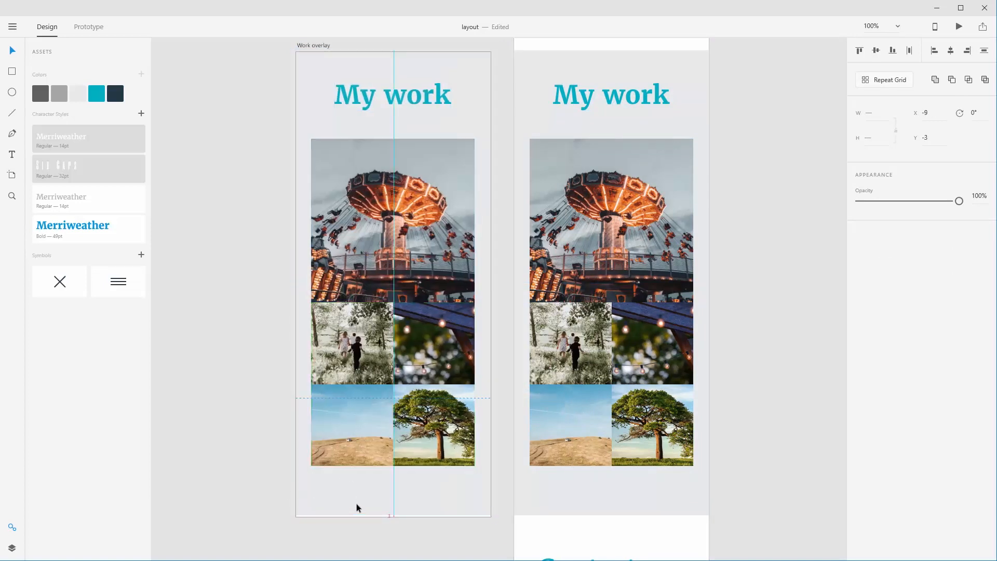
click(299, 502)
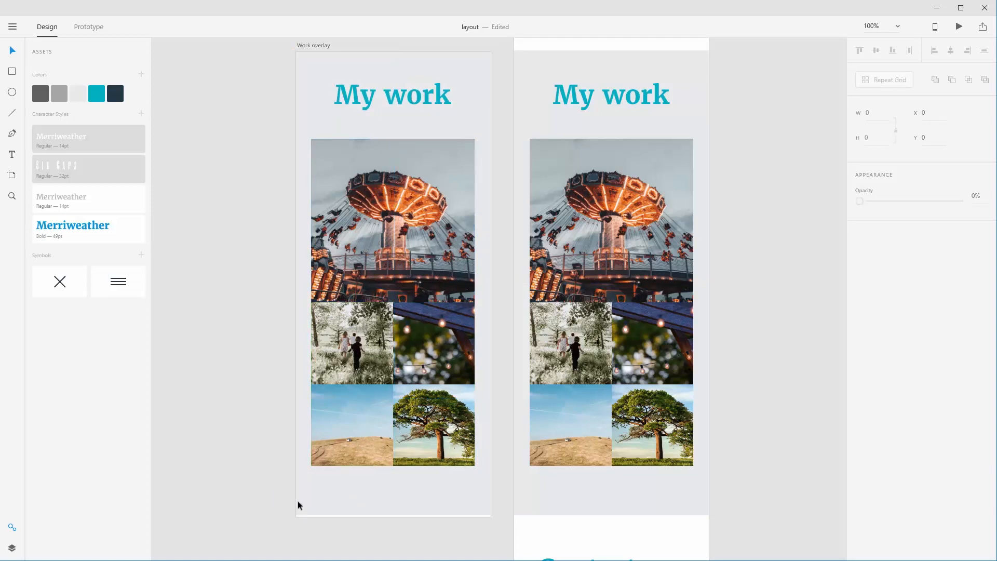
click(265, 498)
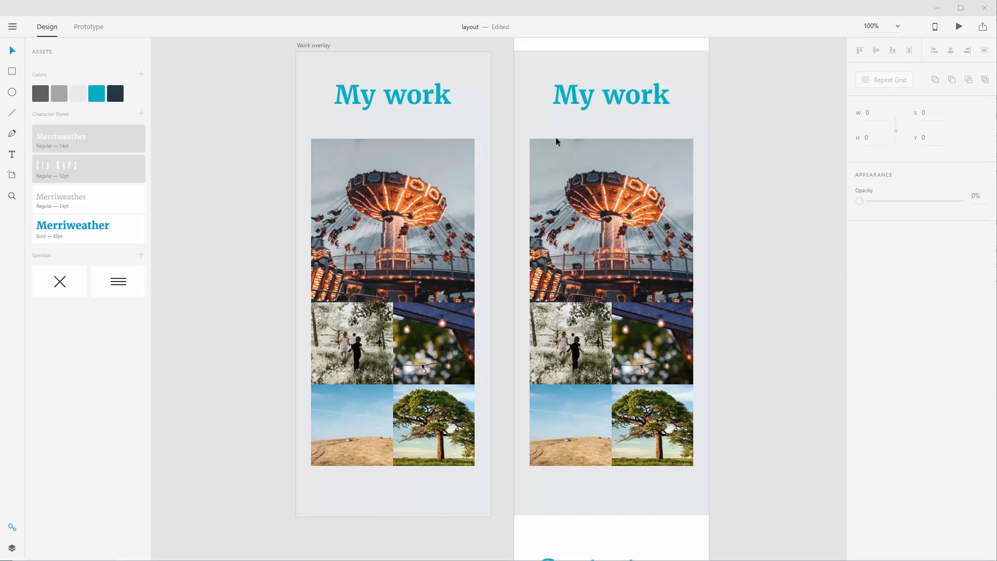
key(ctrl+s)
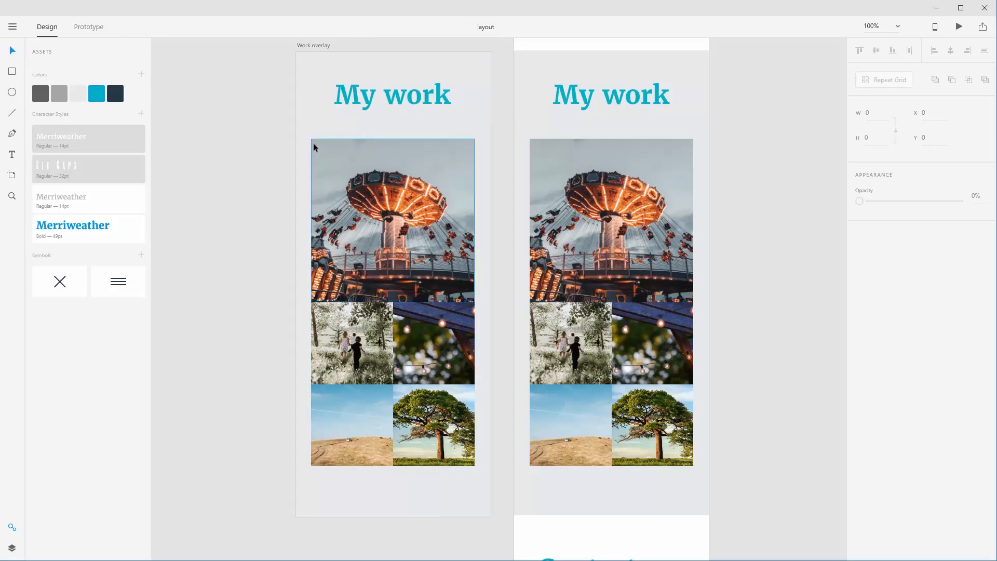
- Cover the Work overlay's large carnival photo with a 315 by 315 square, without a border and filled with the saved teal
click(12, 71)
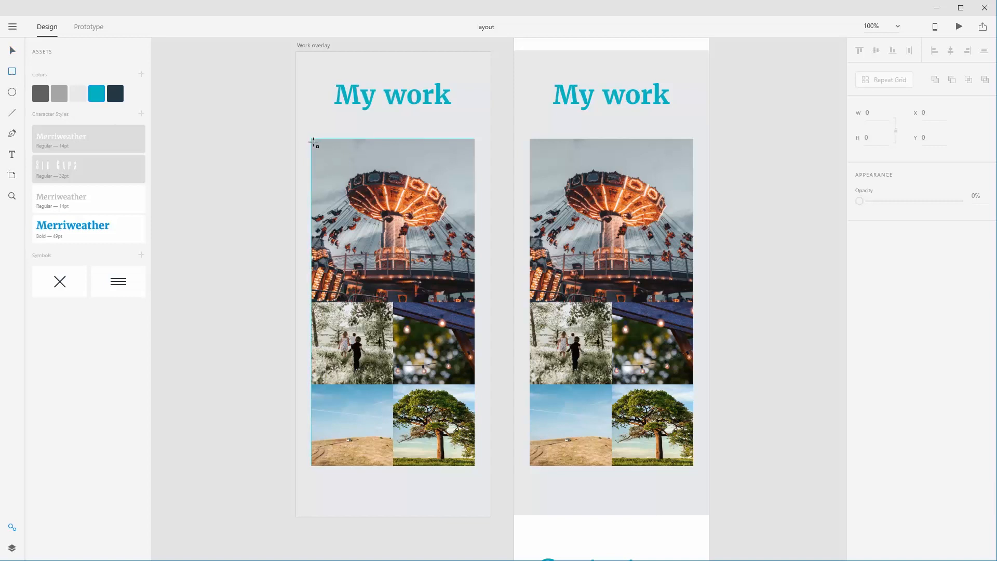
drag(311, 139, 474, 302)
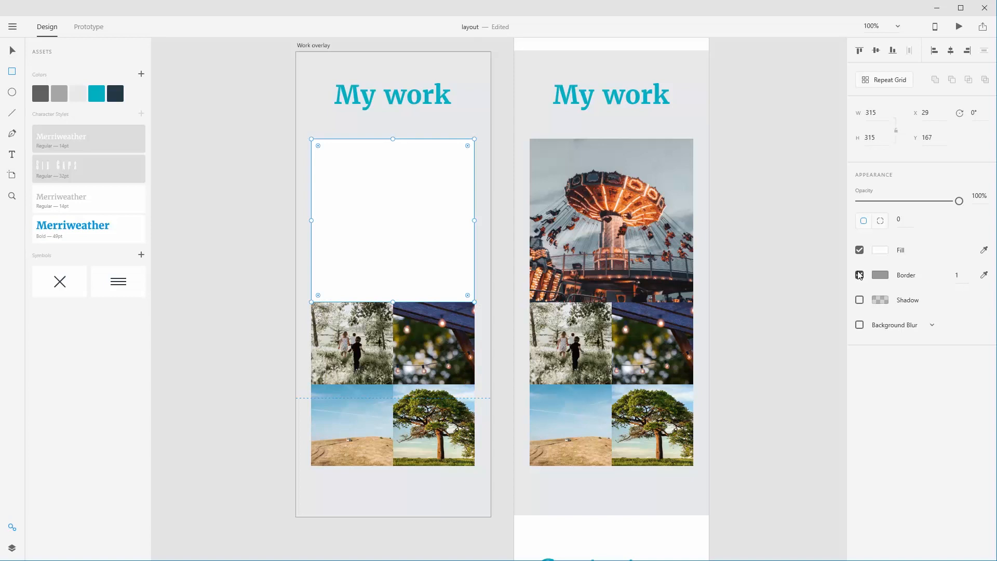
click(860, 275)
click(102, 97)
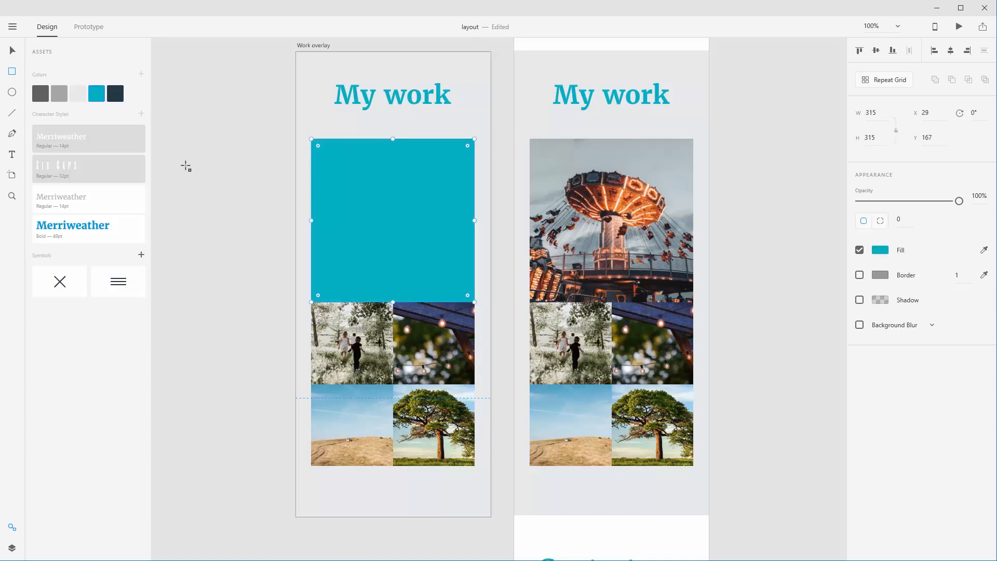
key(Escape)
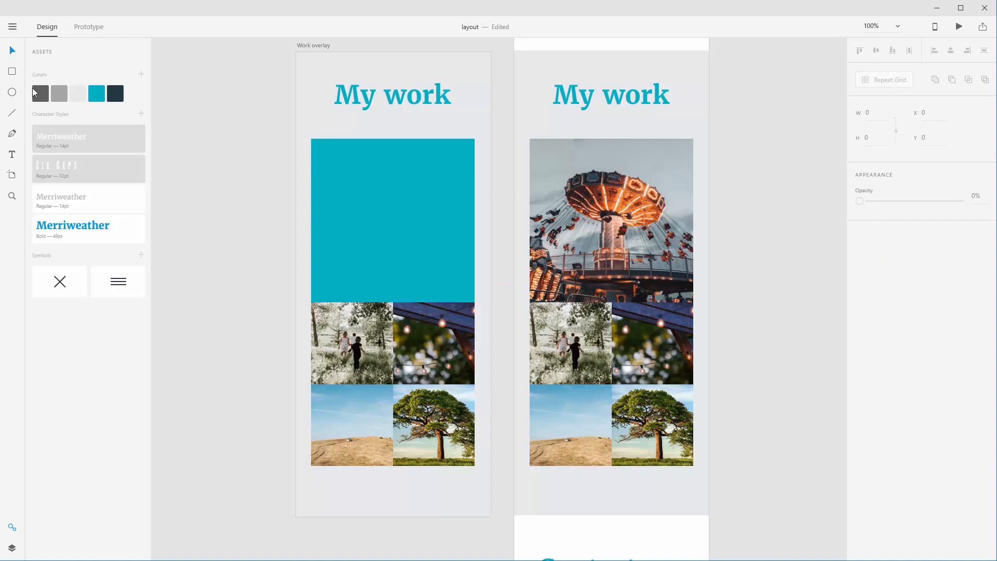
click(12, 73)
drag(759, 189, 837, 302)
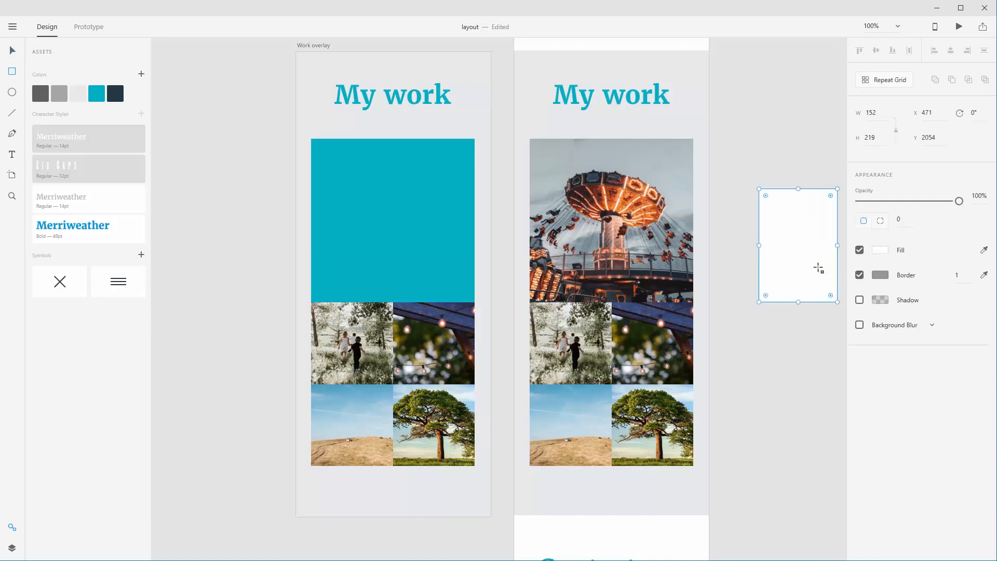
key(Delete)
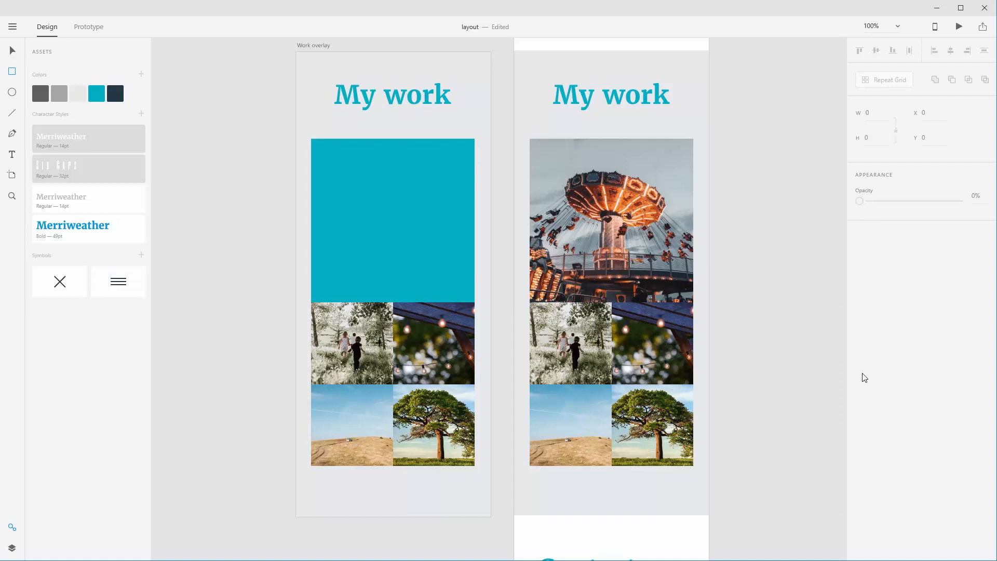
drag(793, 162, 762, 208)
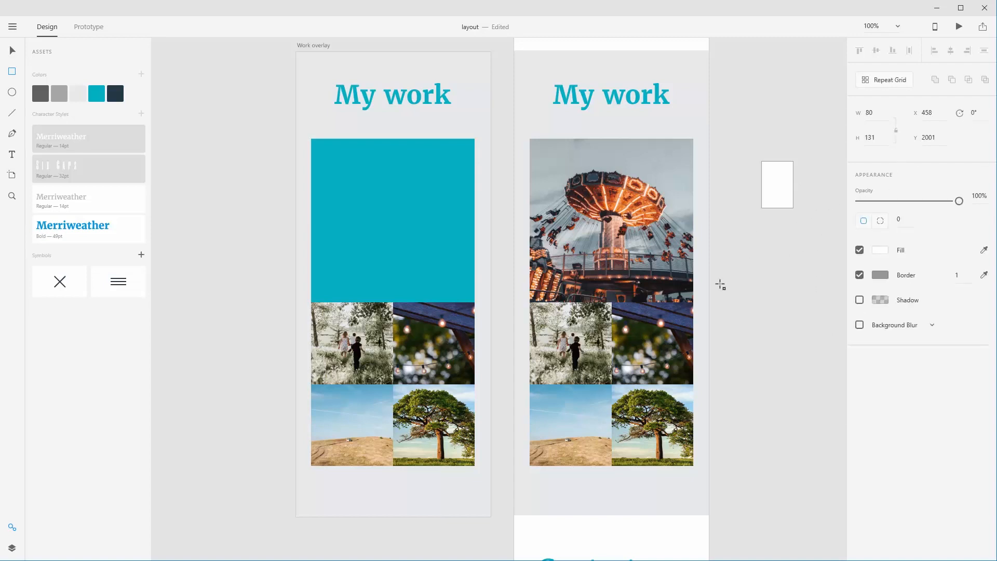
key(Delete)
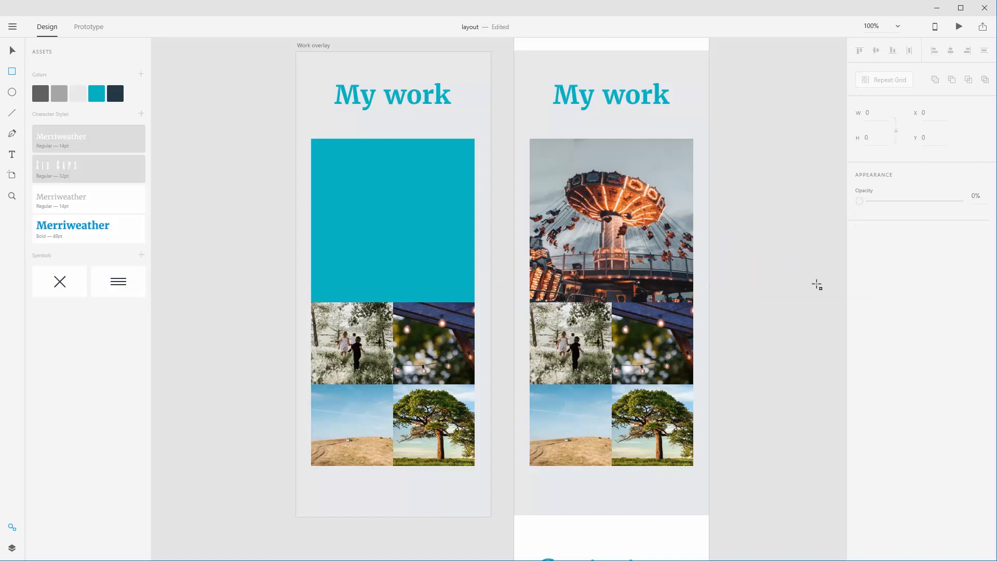
click(12, 26)
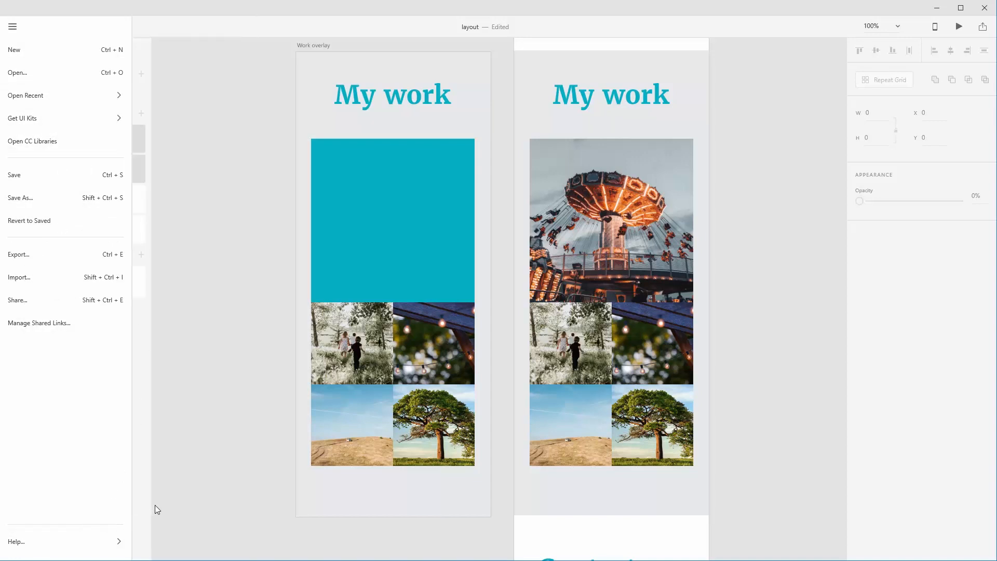
click(12, 27)
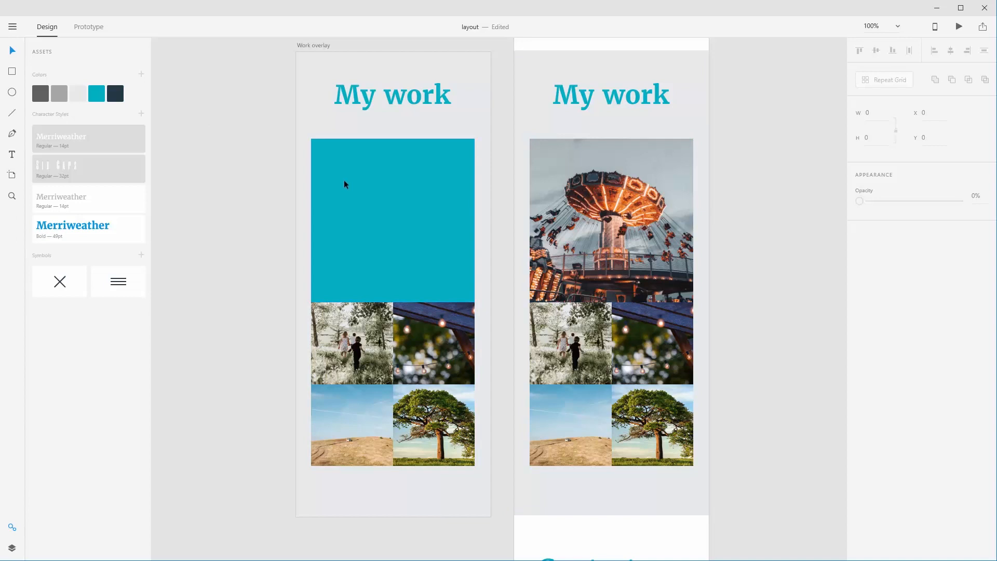
click(381, 166)
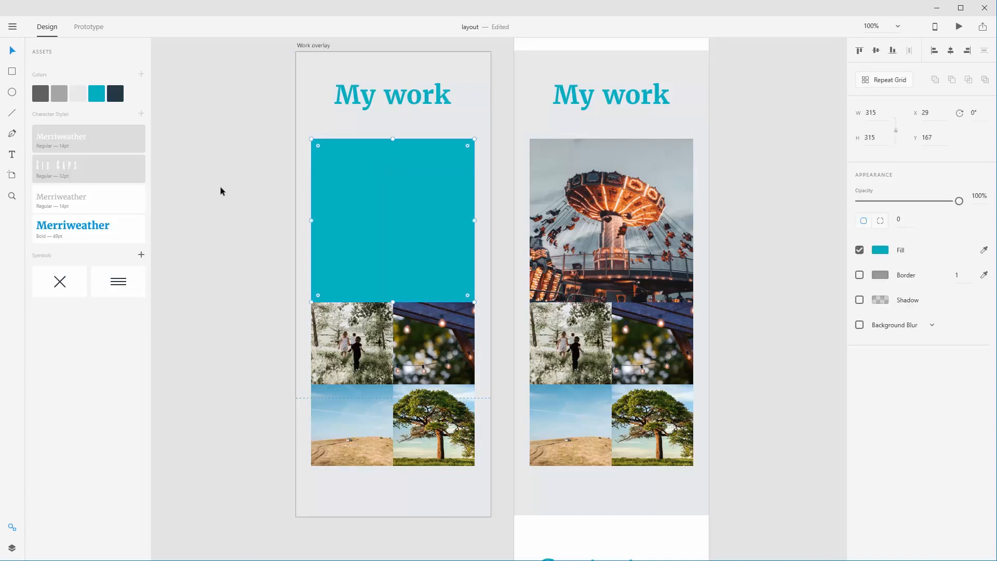
click(224, 234)
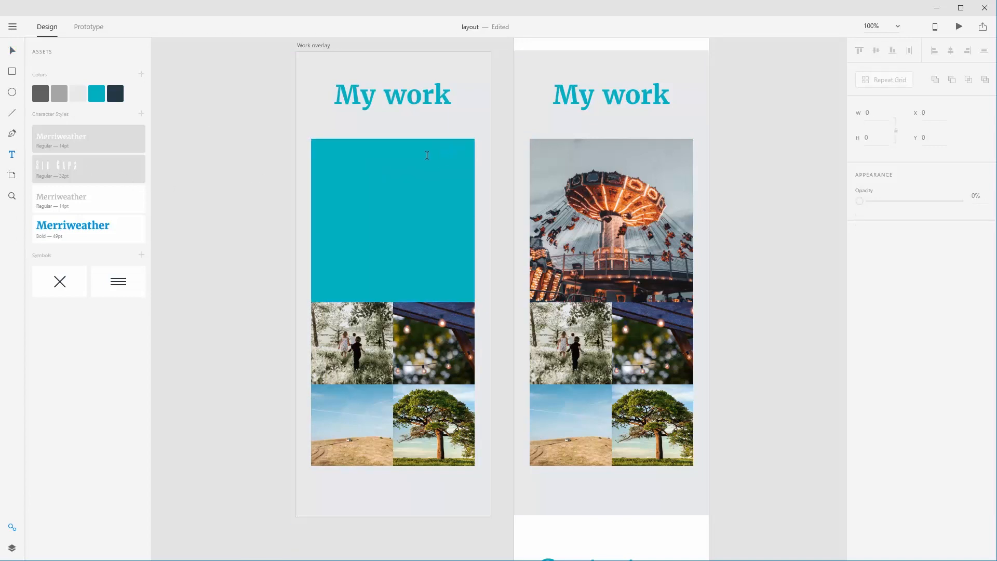
- Add the text "PROJECT NAME" beside the teal square and apply the saved white Six Caps character style
click(241, 213)
text(Proje)
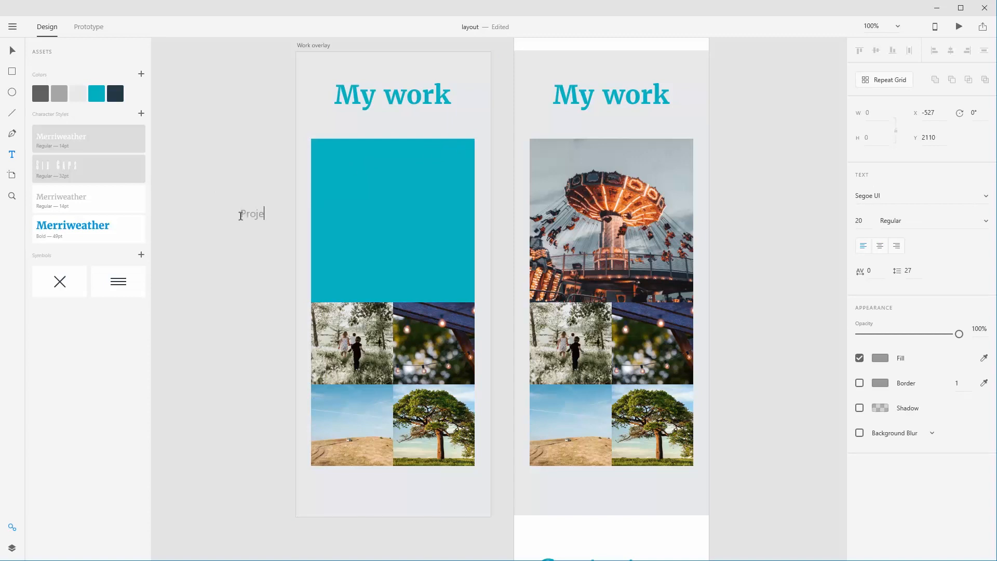
text(ct name)
key(ctrl+a)
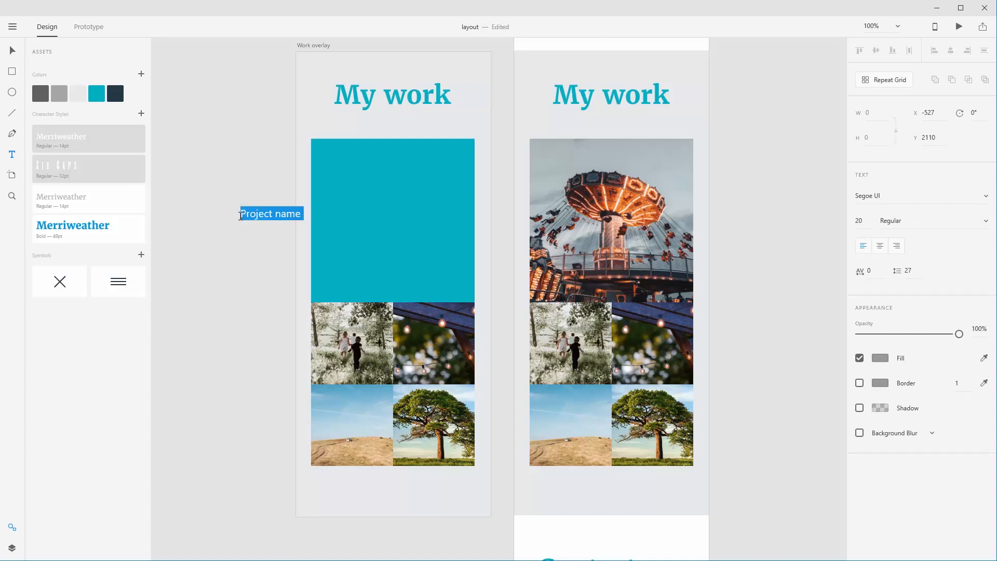
text(PROJECT NAME)
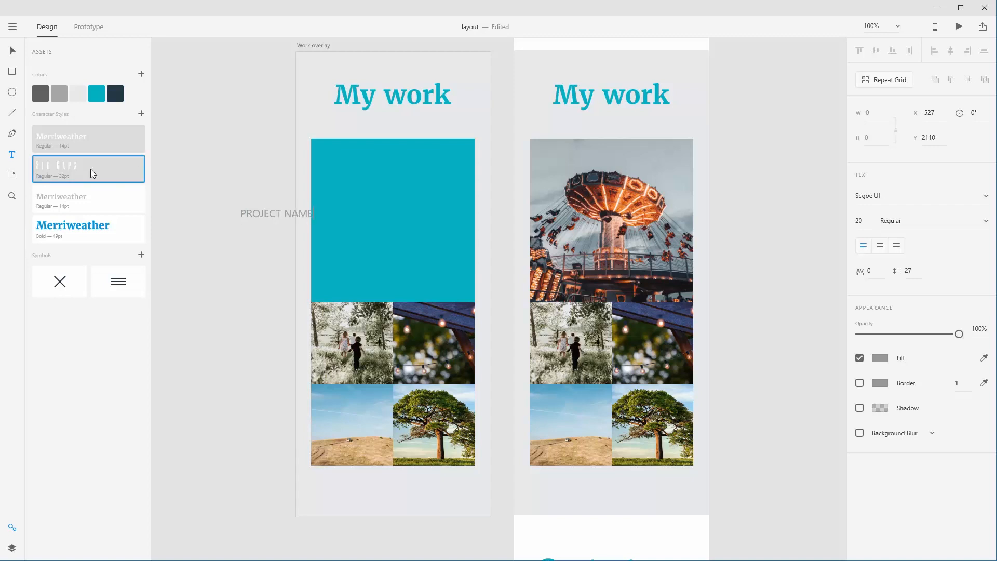
key(Escape)
click(126, 165)
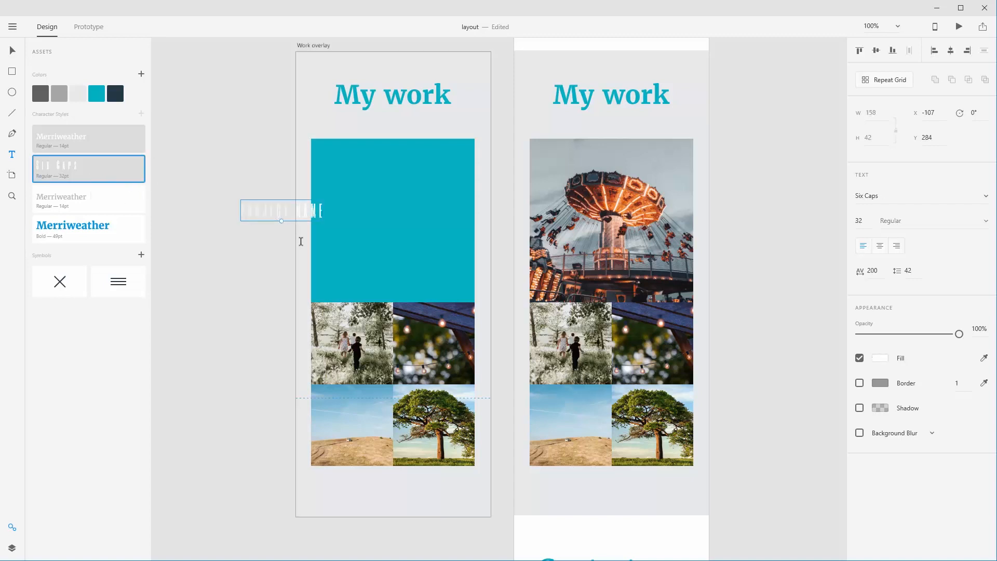
- Enlarge the PROJECT NAME text to size 54 and place it on the teal square at X 48, Y 184
drag(282, 222, 285, 236)
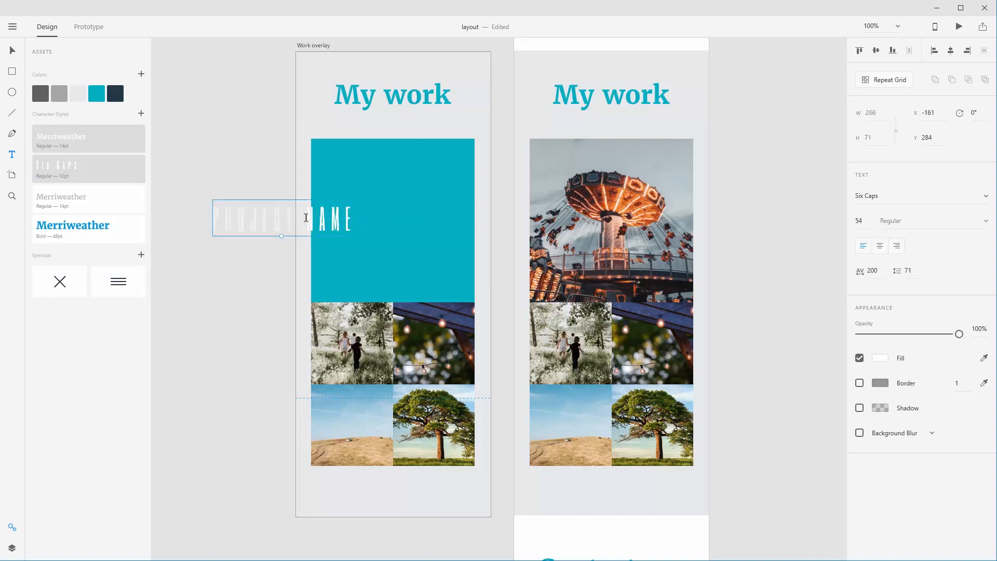
key(Escape)
drag(304, 219, 412, 170)
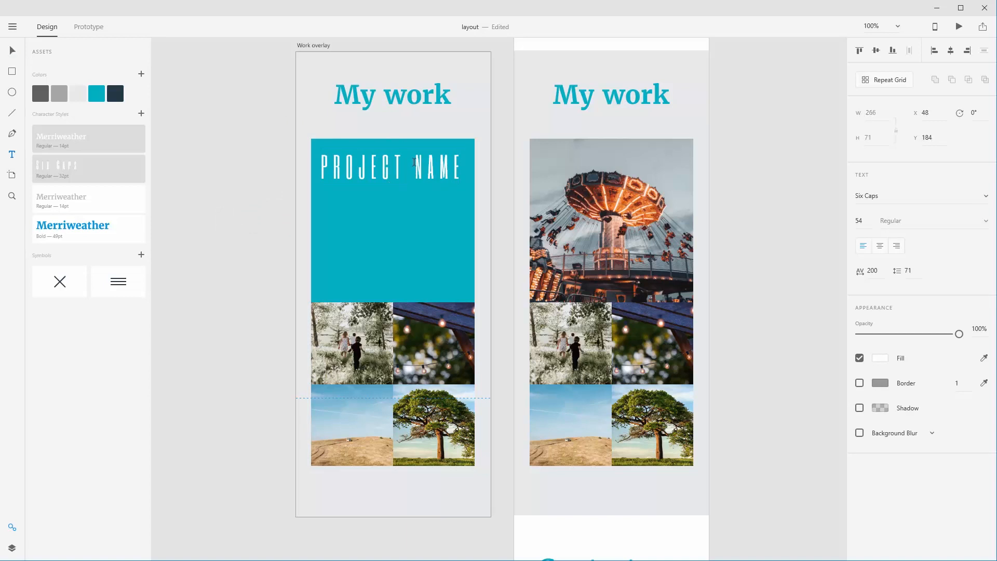
- Split the title into two lines before NAME and reduce its line spacing to 60
double_click(414, 163)
key(BackSpace)
key(Return)
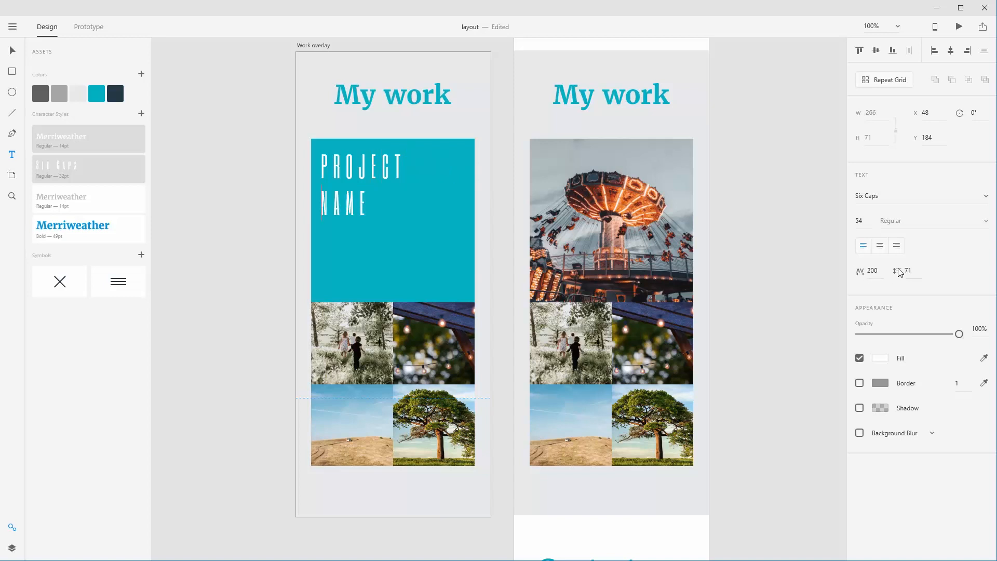
drag(910, 272, 902, 299)
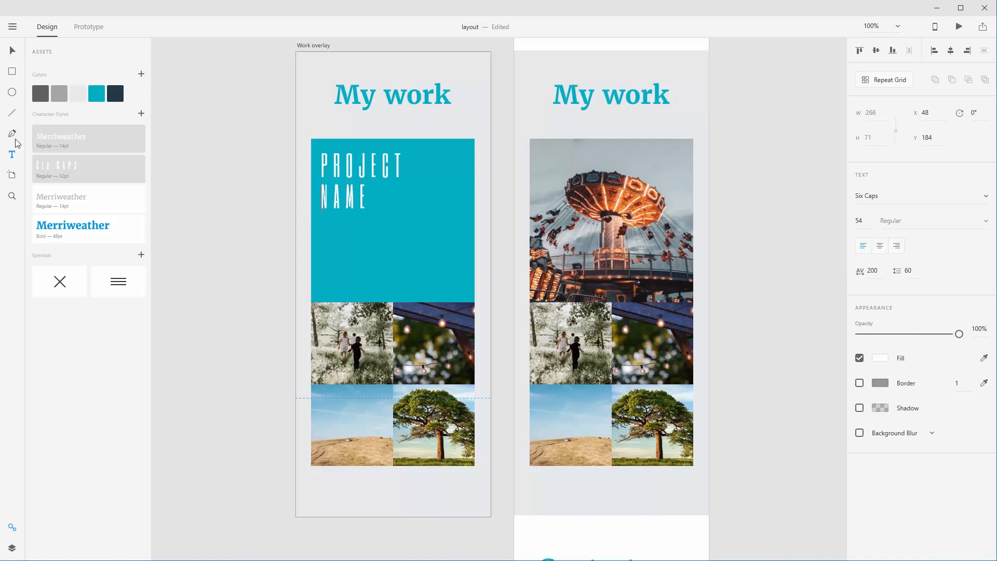
- Refine the two-line title to size 58 with line spacing 57, positioned at X 52, Y 175
click(12, 50)
click(312, 179)
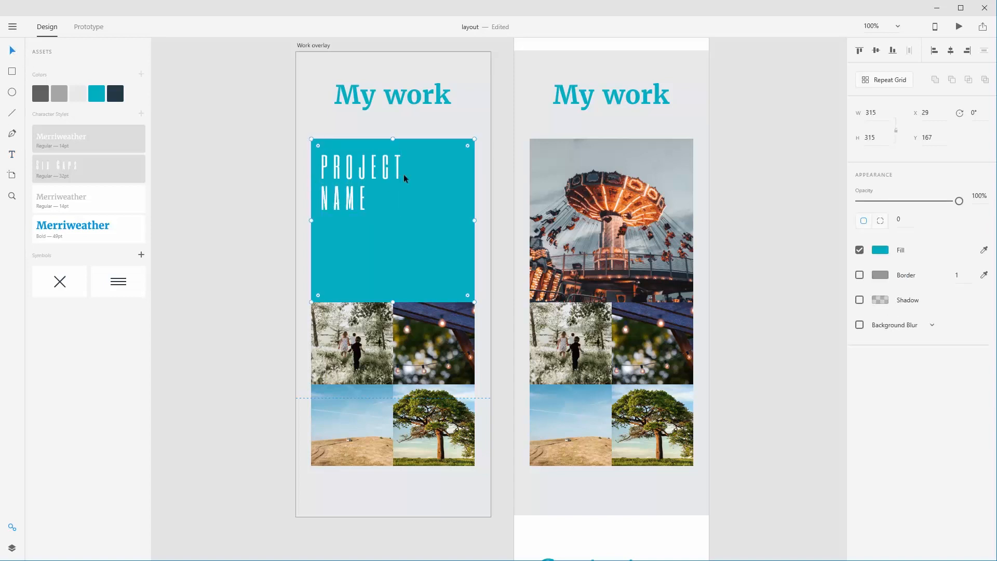
click(385, 174)
click(221, 182)
click(384, 183)
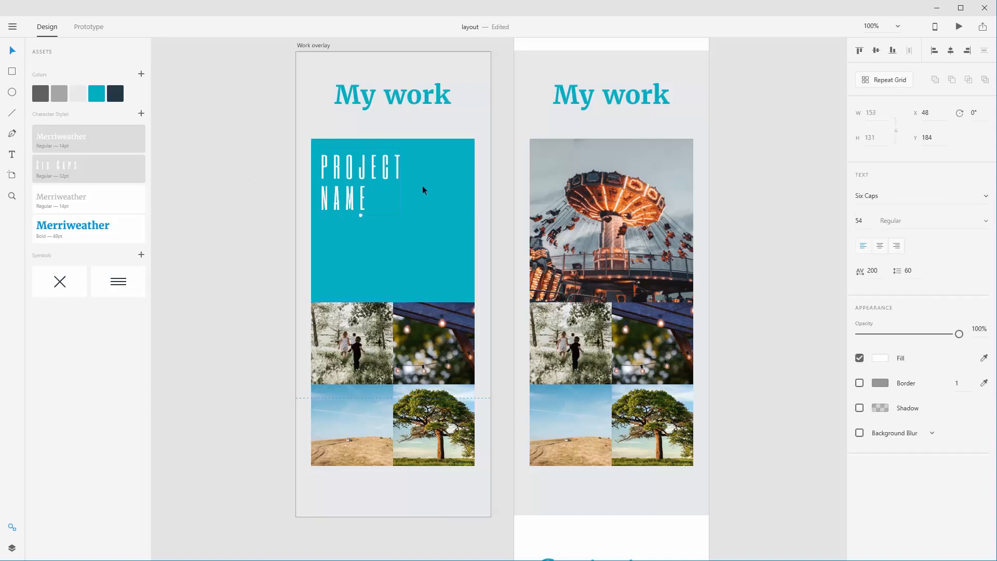
mouse_move(897, 272)
mouse_down()
mouse_move(890, 325)
mouse_move(893, 282)
mouse_up()
drag(362, 213, 361, 217)
click(242, 202)
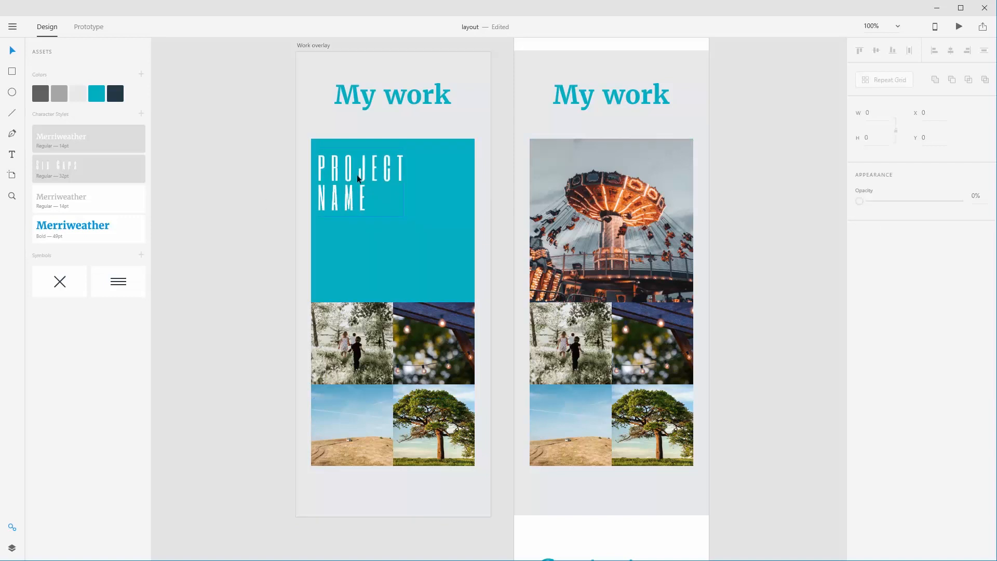
drag(357, 176, 363, 317)
key(ctrl+z)
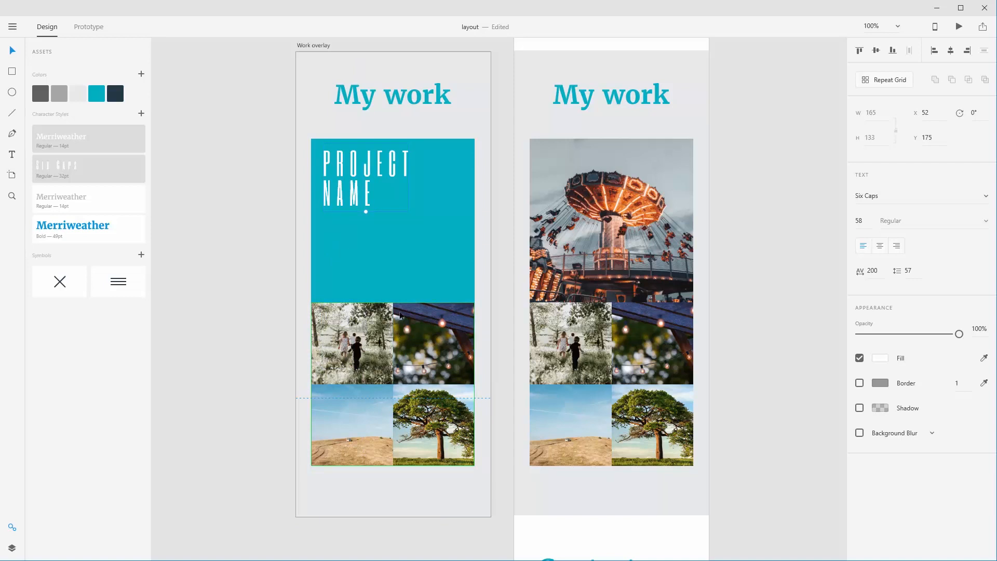
- Lower the teal square's opacity to 70% to let the carnival photo show through
click(350, 263)
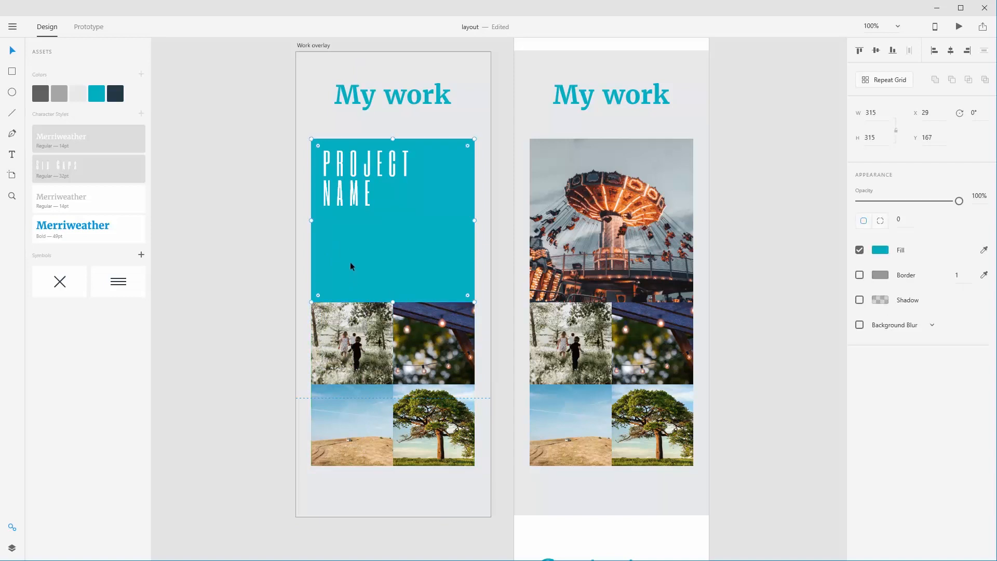
drag(959, 201, 919, 202)
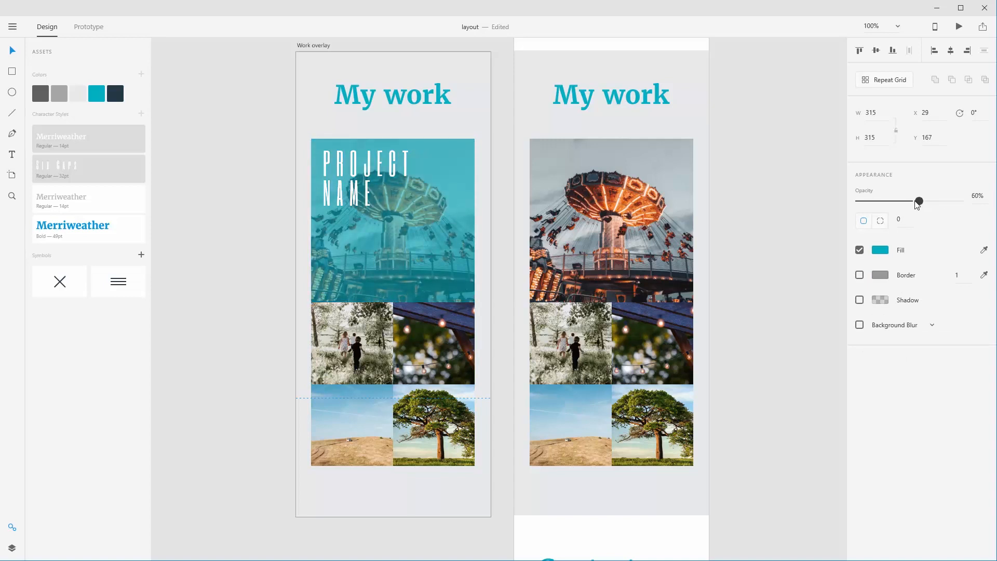
click(801, 298)
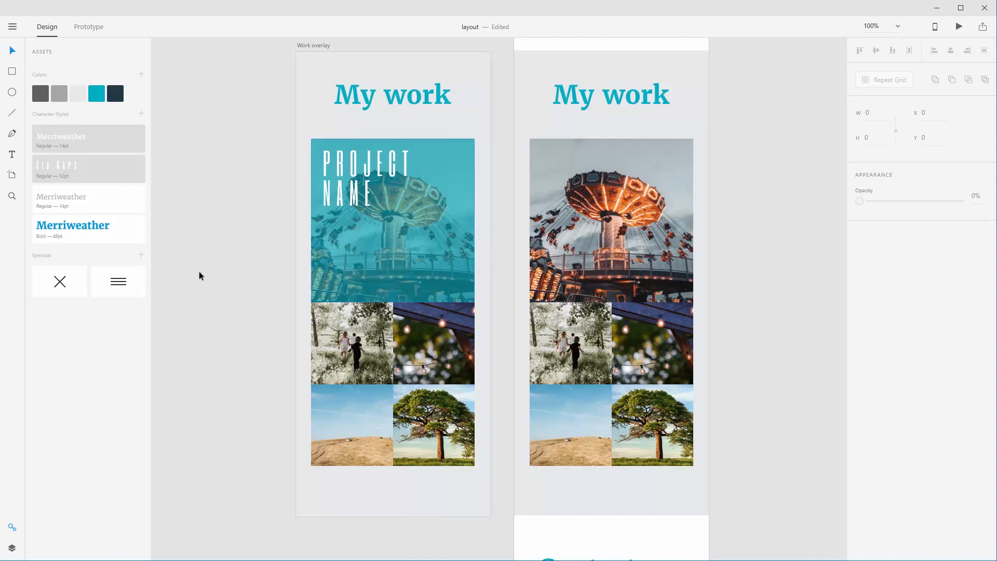
click(439, 181)
mouse_move(473, 220)
mouse_down()
mouse_move(299, 222)
mouse_move(488, 225)
mouse_move(474, 226)
mouse_up()
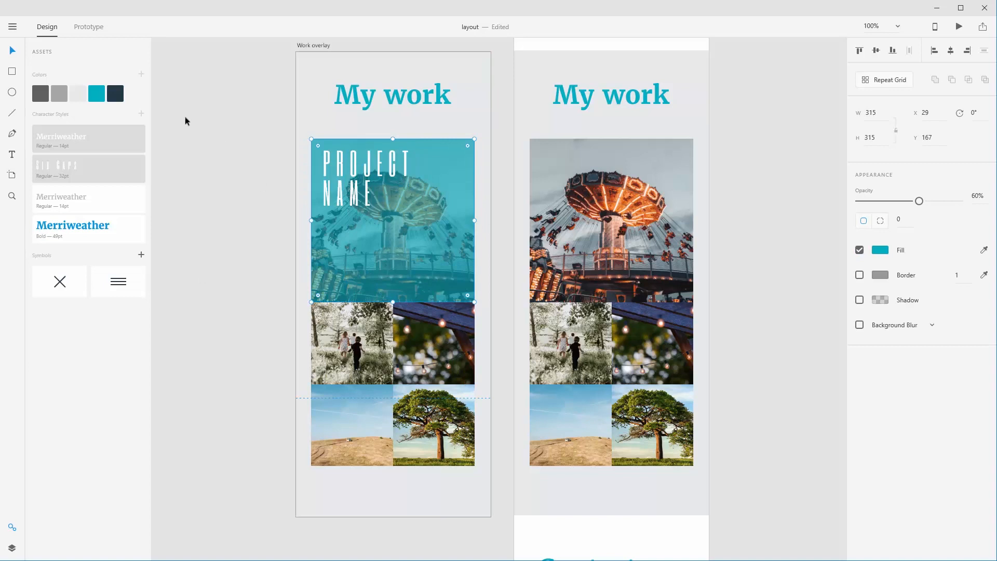
click(234, 252)
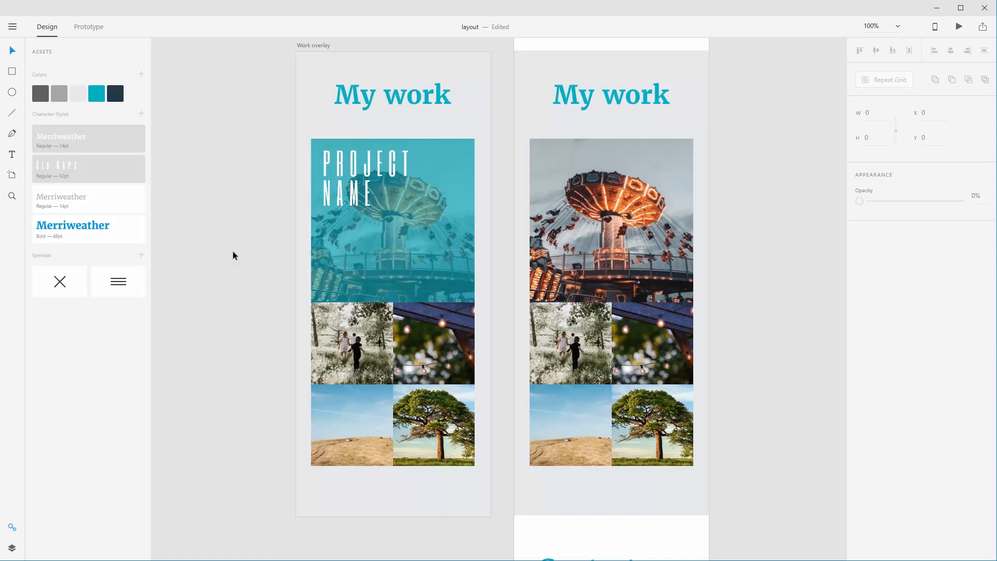
click(453, 225)
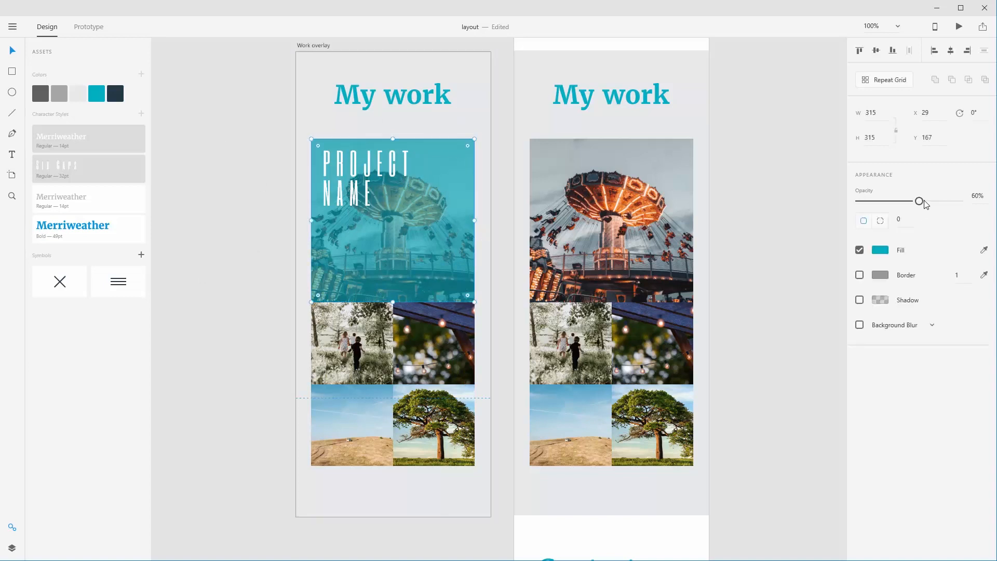
drag(924, 204, 934, 202)
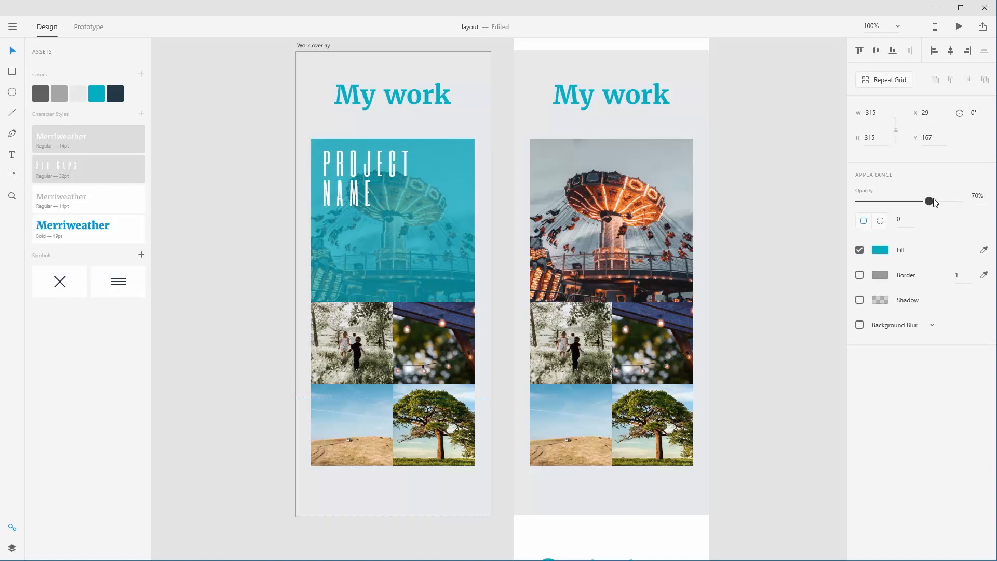
click(254, 224)
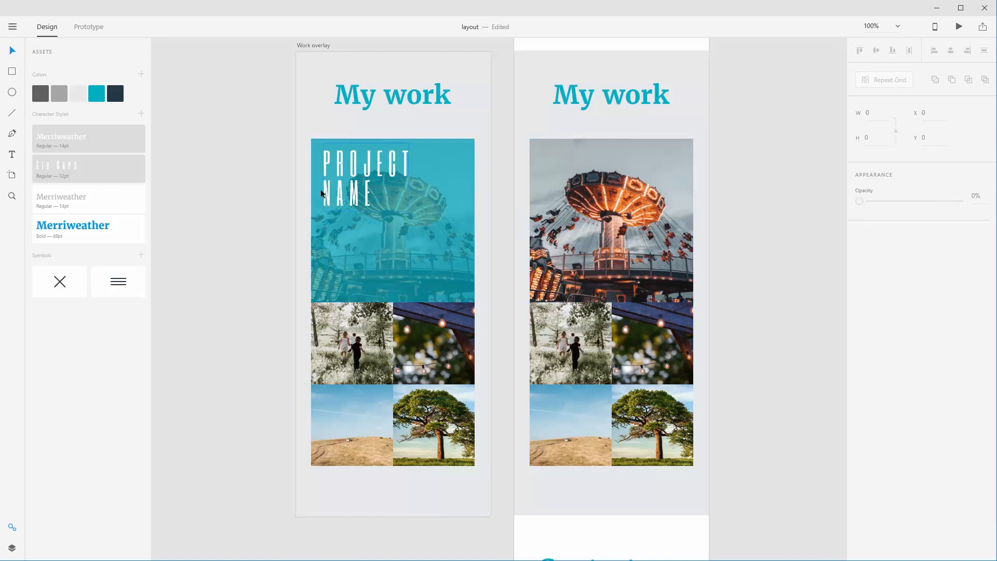
- Duplicate the title below itself as a description in the saved white Merriweather 14pt style, reading "Short project decription could go right here"
alt+drag(347, 166, 347, 230)
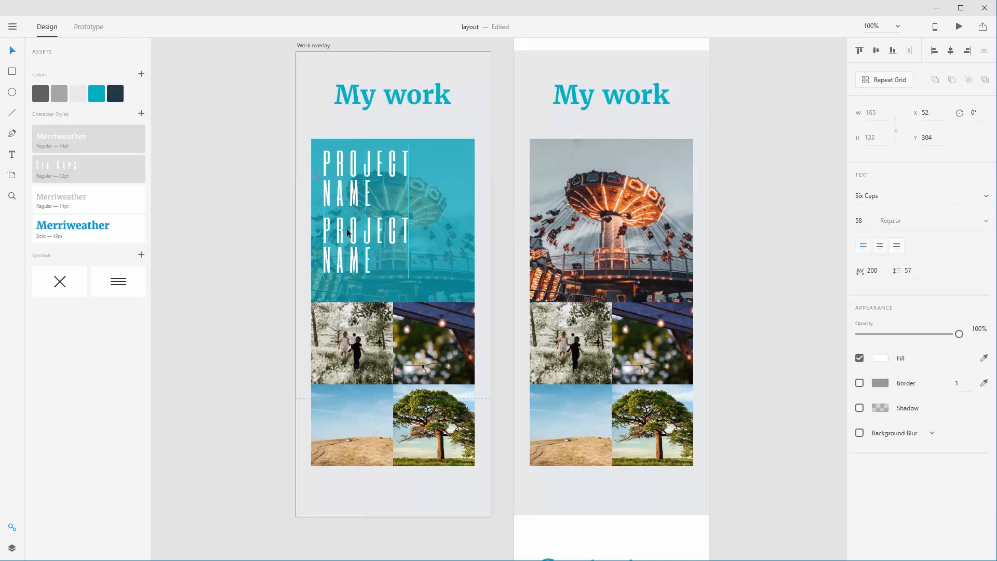
click(50, 144)
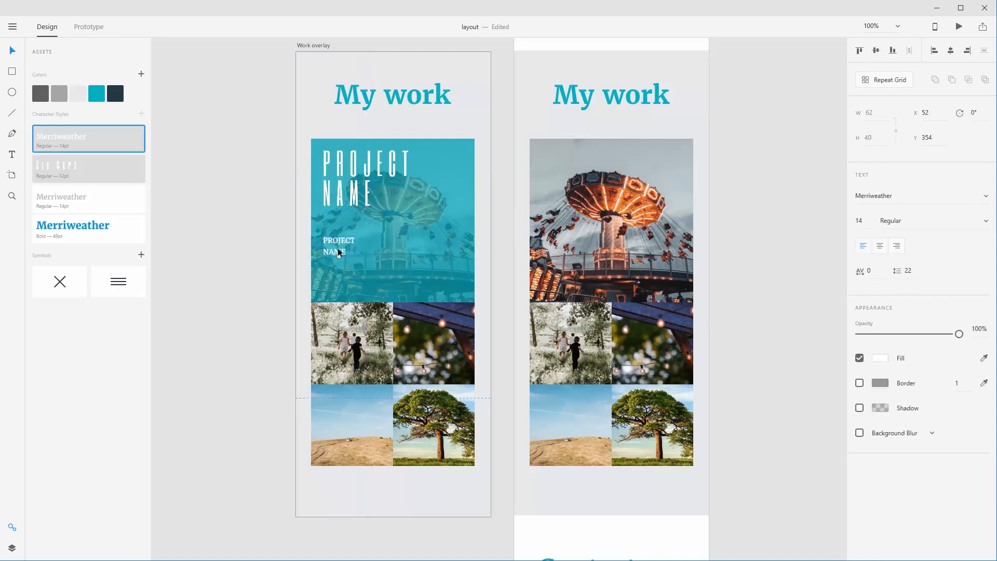
double_click(338, 252)
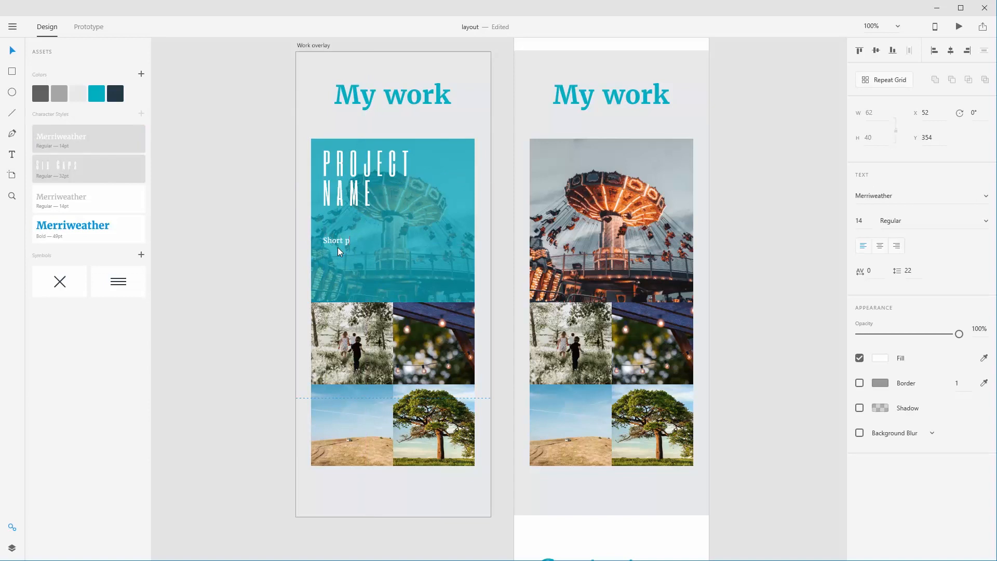
text(Short project decription could go right here)
key(Escape)
- Duplicate the description below itself at X 52, Y 408 and turn the copy into an underlined, bold "Read more" link
drag(349, 241, 348, 268)
double_click(344, 269)
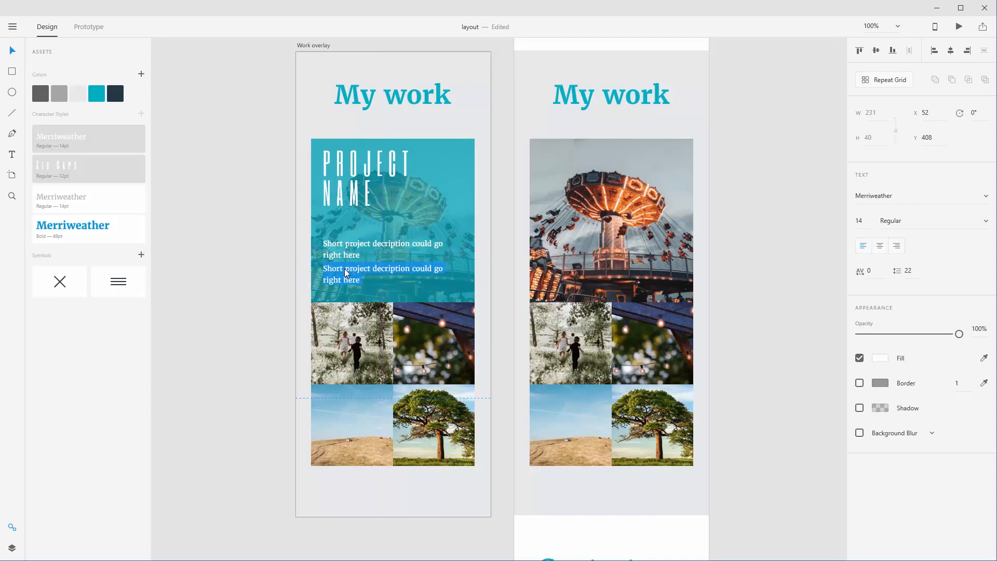
text(Read more)
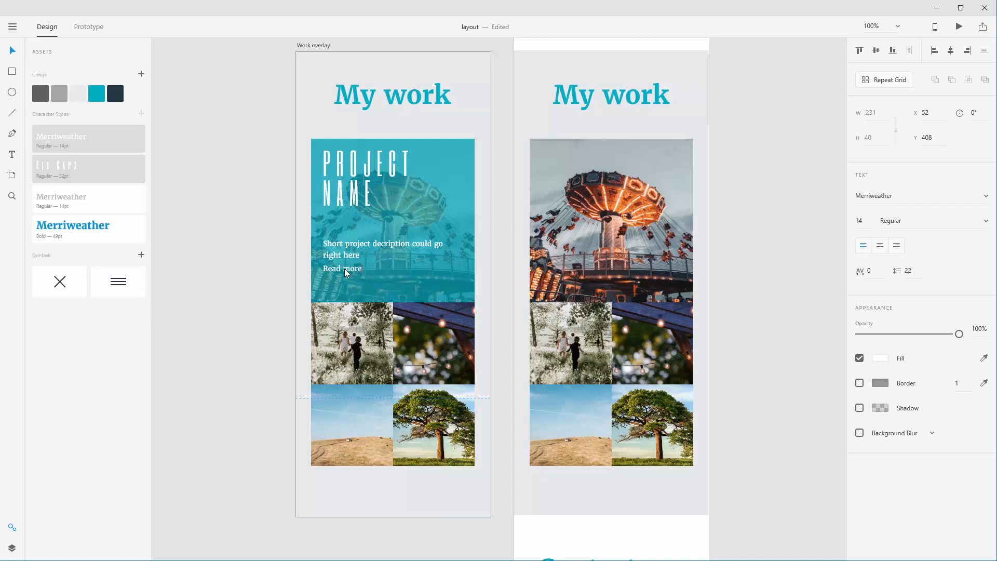
key(ctrl+a)
click(985, 221)
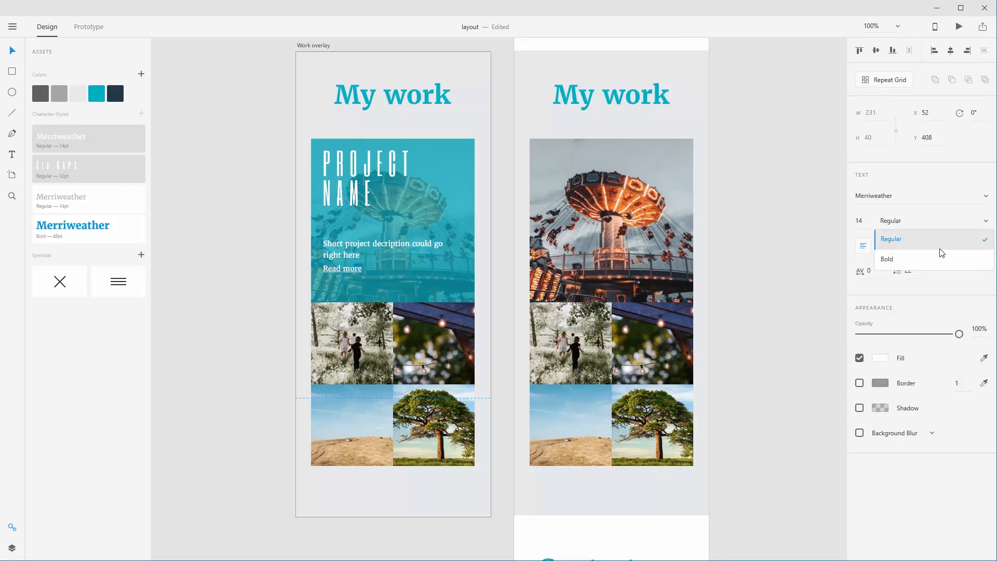
click(914, 260)
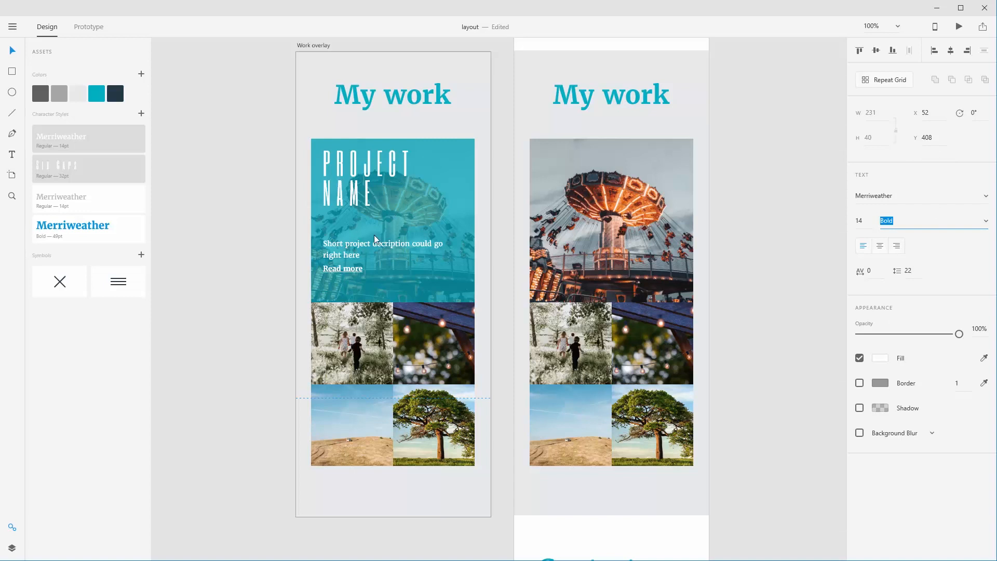
- Move the Read more link lower in the overlay and reposition the project description at X 52, Y 374
click(229, 243)
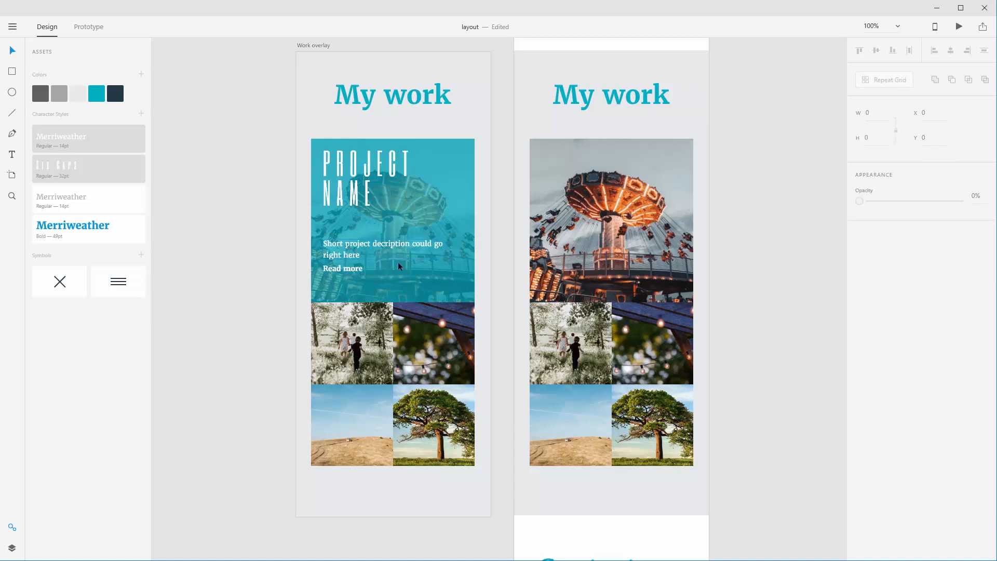
click(349, 270)
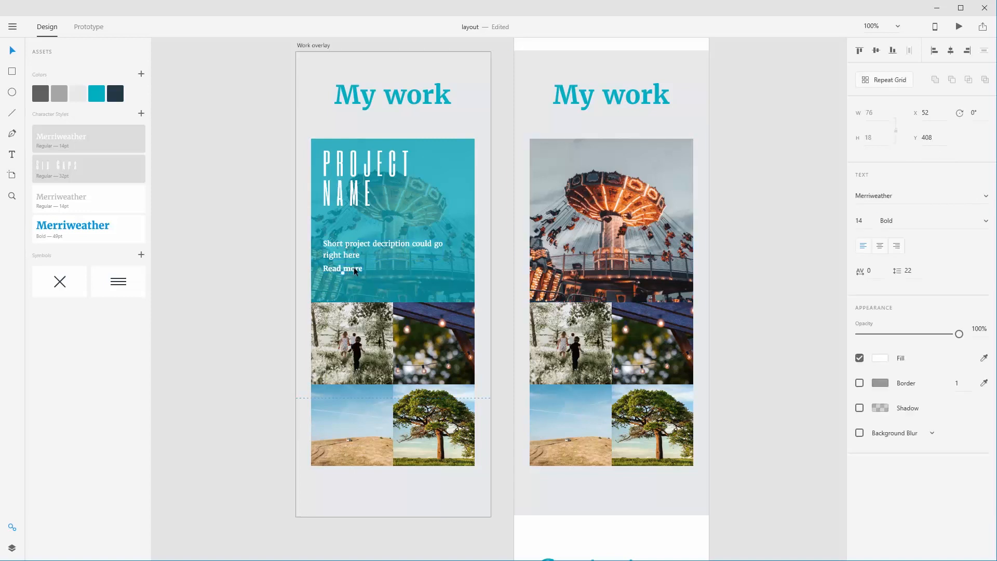
drag(353, 267, 350, 282)
drag(356, 244, 354, 254)
triple_click(347, 256)
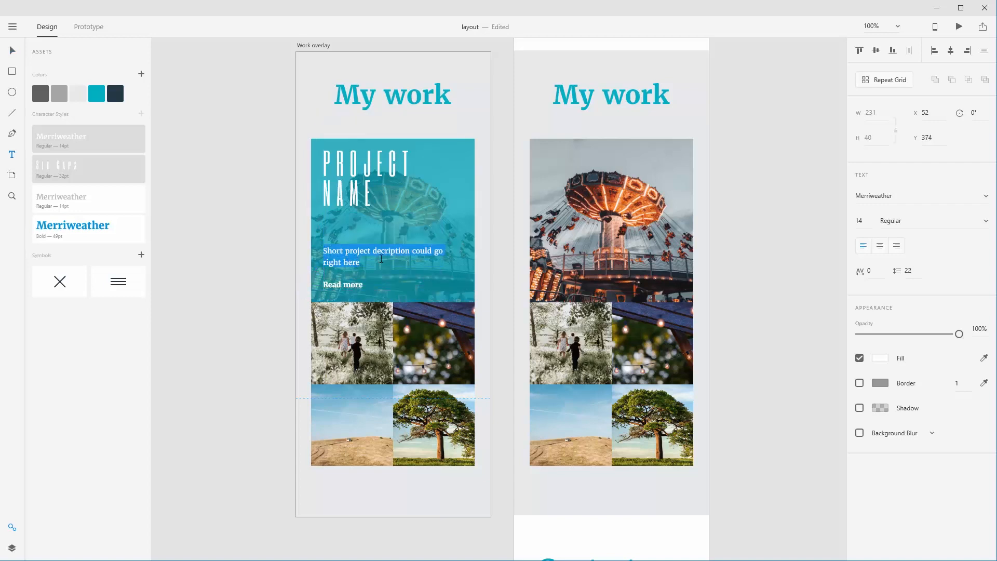
click(314, 256)
key(Escape)
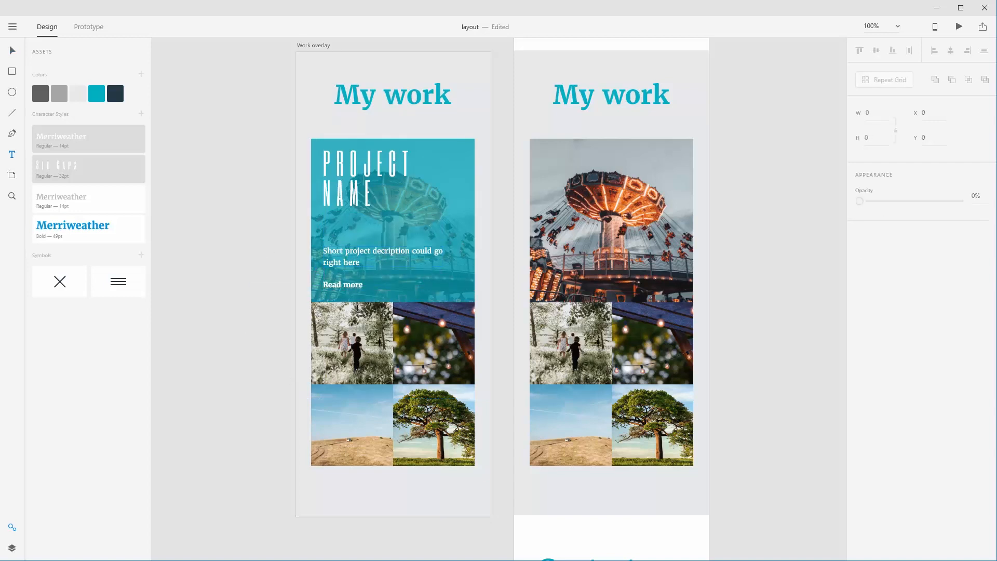
- Copy the project title at size 37 with line spacing 36 and the teal overlay, fitted to the photo, onto the sandy hill photo
drag(364, 209, 364, 400)
click(270, 384)
drag(269, 385, 270, 350)
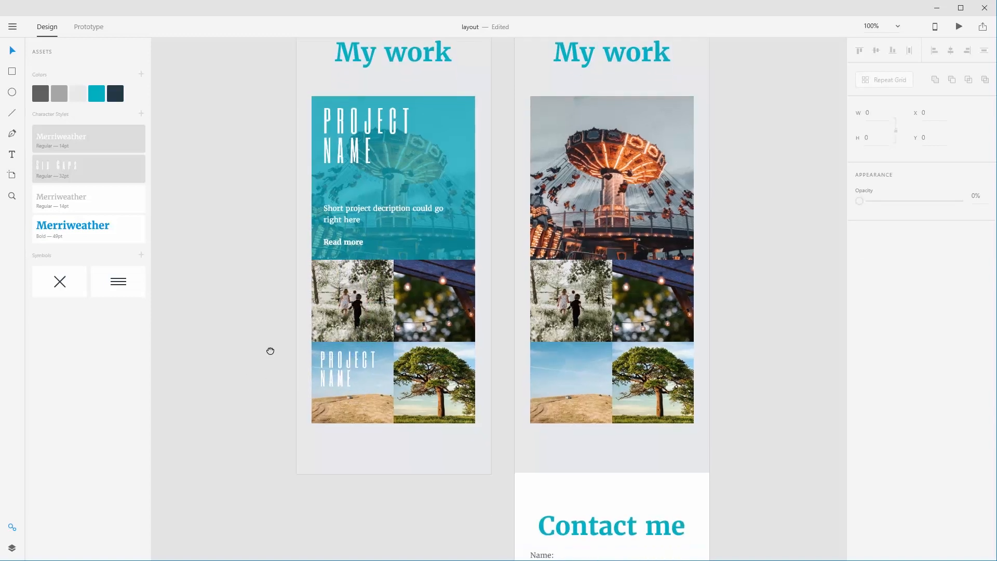
drag(457, 144, 393, 341)
click(270, 322)
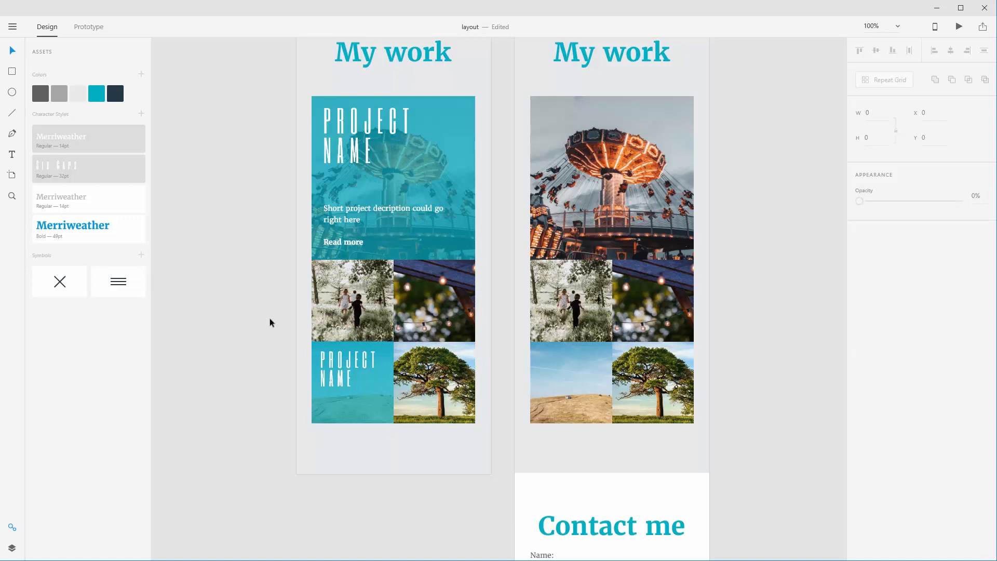
- Copy the Read more link onto the sandy hill overlay at X 46, near the lower edge
drag(325, 243, 322, 410)
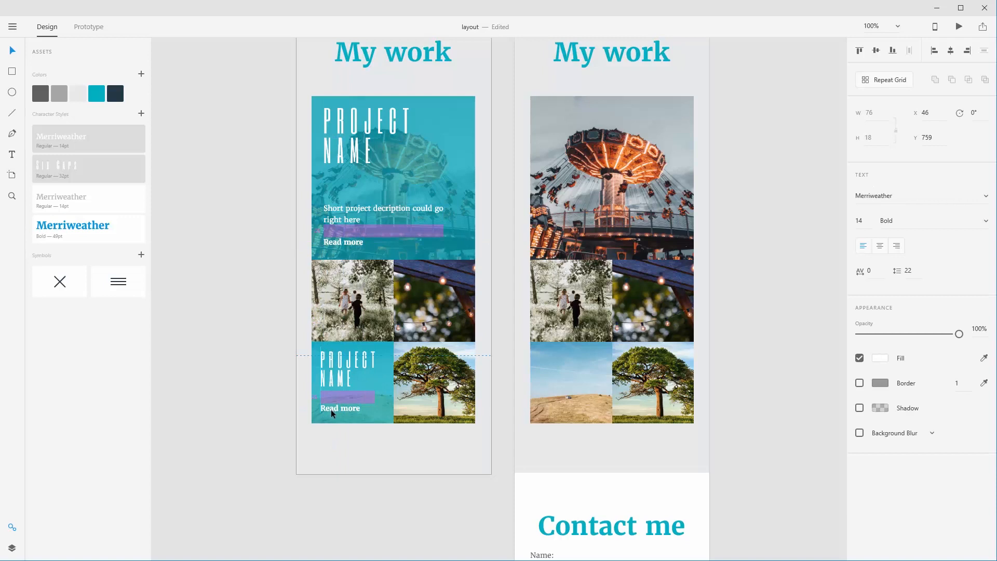
click(248, 400)
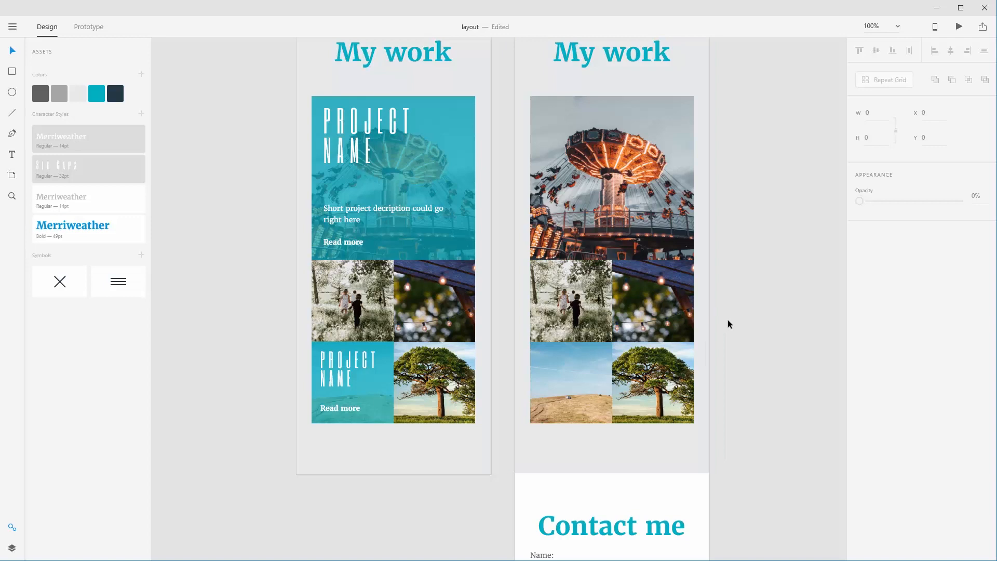
drag(349, 408, 349, 410)
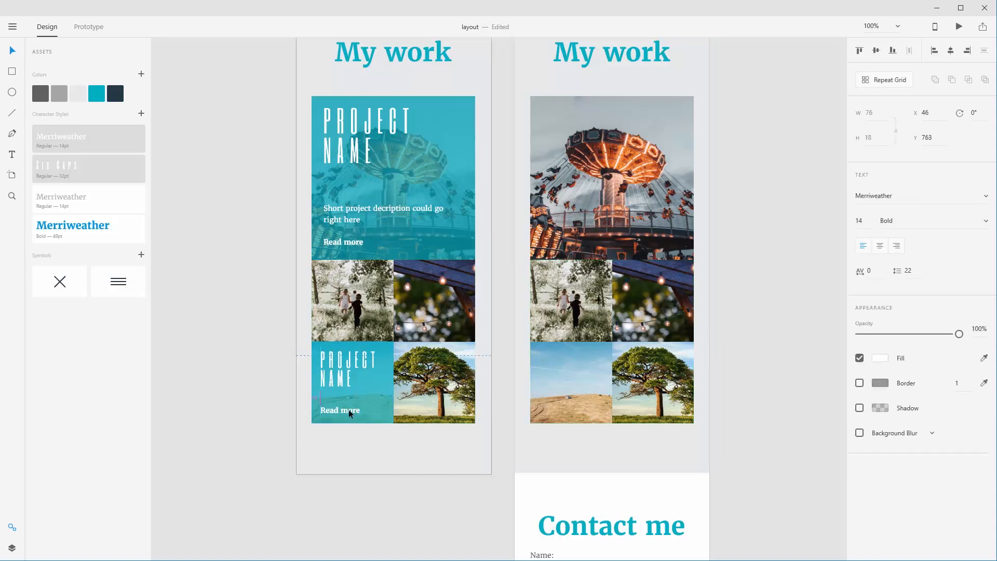
click(223, 385)
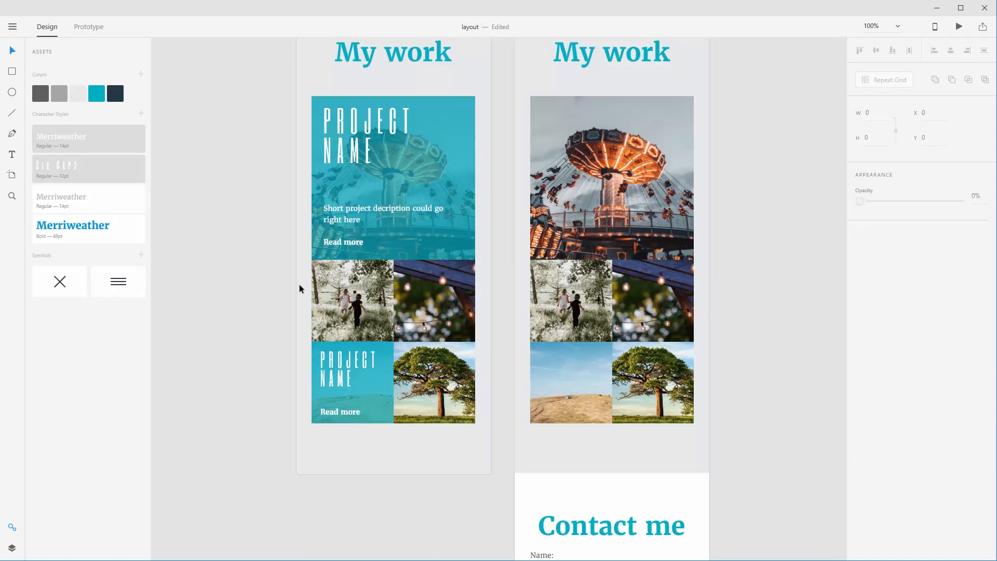
- Align the large overlay's title, description and Read more link at X 46, with the link at Y 448
drag(353, 243, 349, 247)
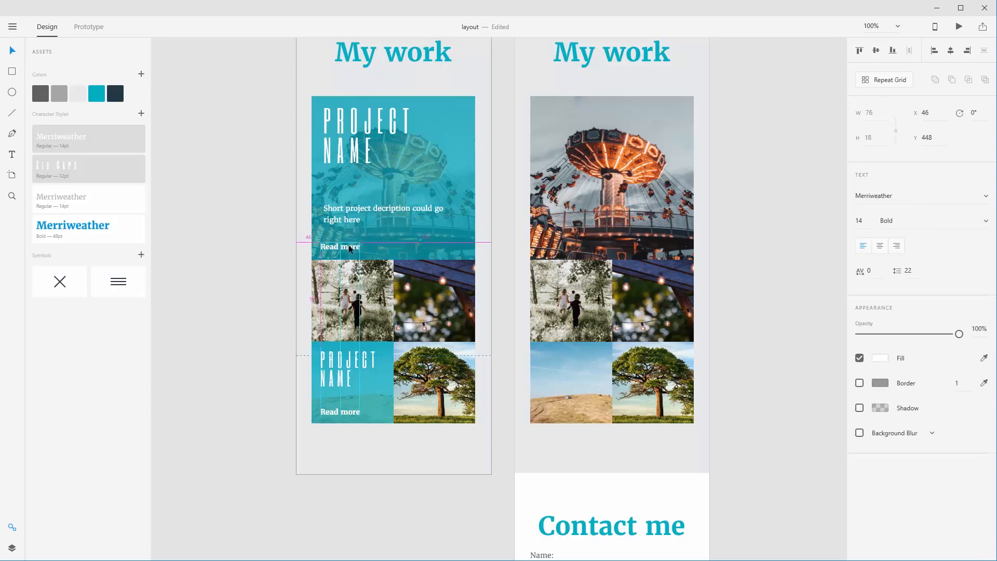
drag(349, 208, 345, 208)
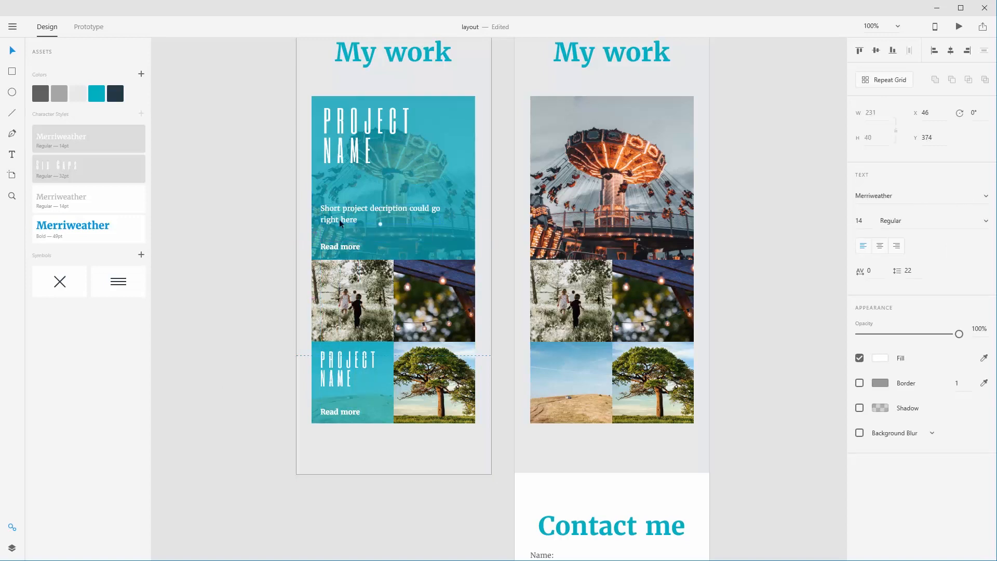
drag(332, 132, 328, 133)
click(308, 134)
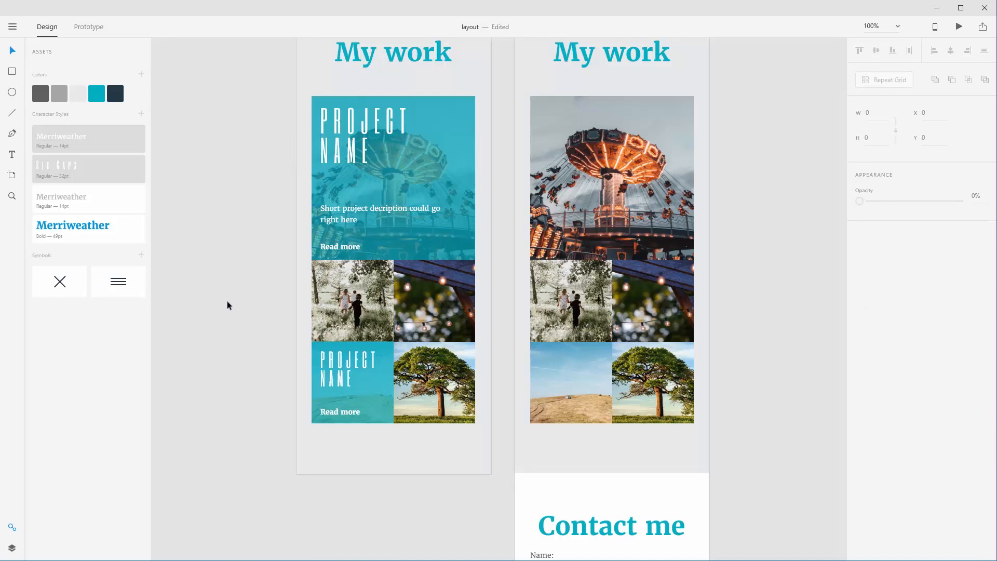
- Try the saved dark navy color on the large overlay square, and restore its teal fill
click(438, 172)
click(113, 98)
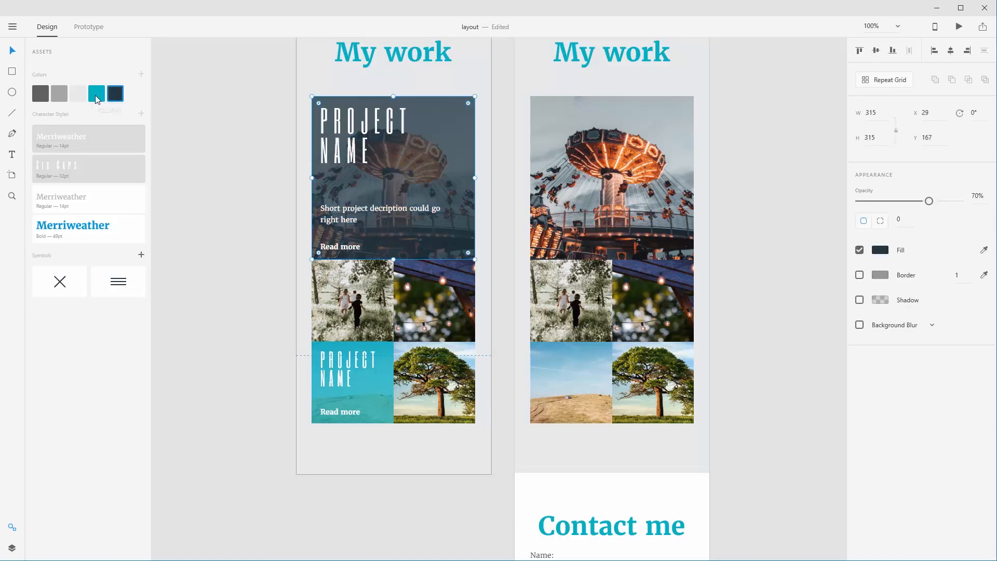
click(98, 94)
click(211, 173)
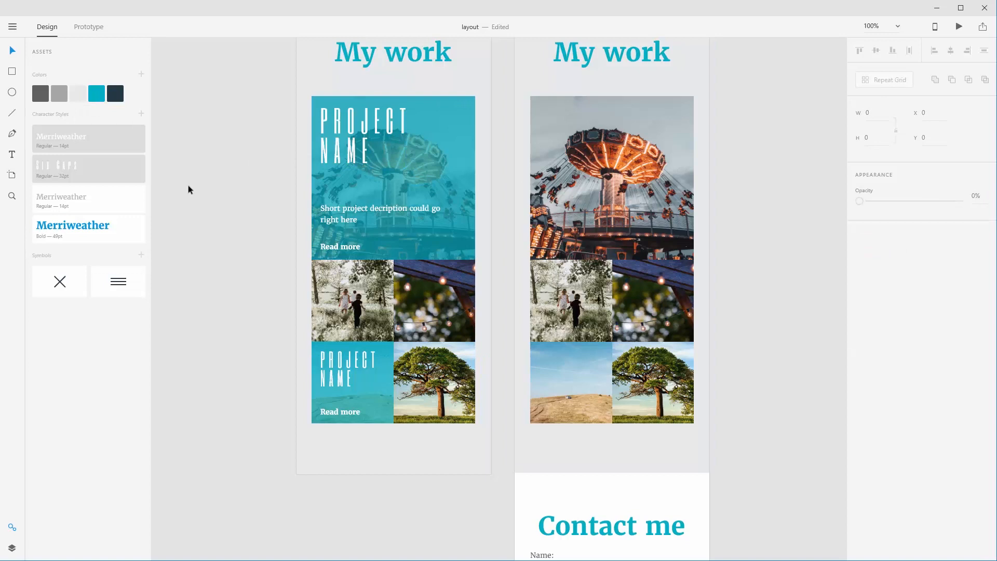
- Duplicate the large overlay square, narrow the copy to a 26-wide strip at 100% opacity, and place it along the overlay's left edge
click(432, 176)
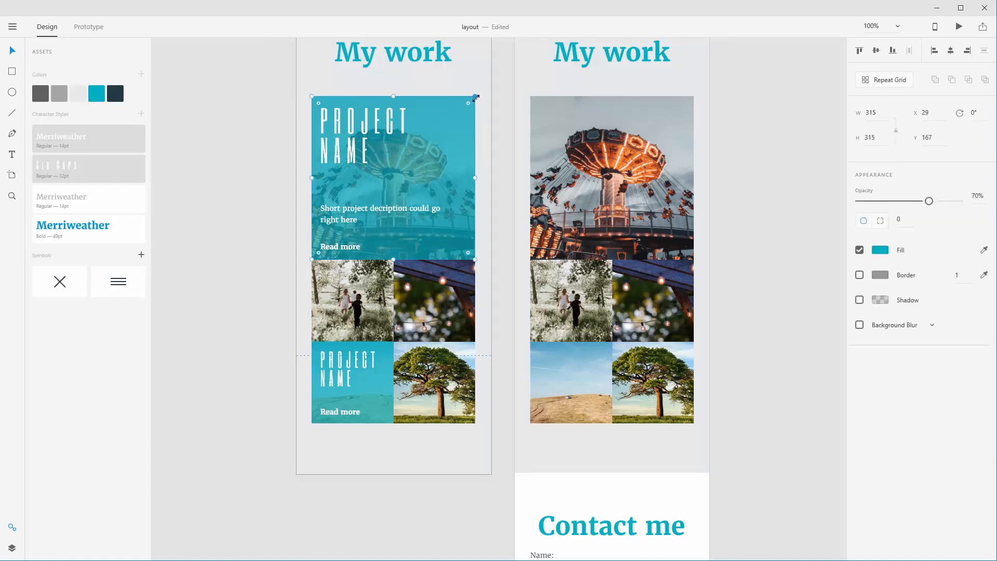
mouse_move(475, 97)
mouse_down()
mouse_move(335, 94)
mouse_move(474, 95)
mouse_move(475, 255)
mouse_move(474, 95)
mouse_move(332, 95)
mouse_move(474, 95)
mouse_up()
key(ctrl+d)
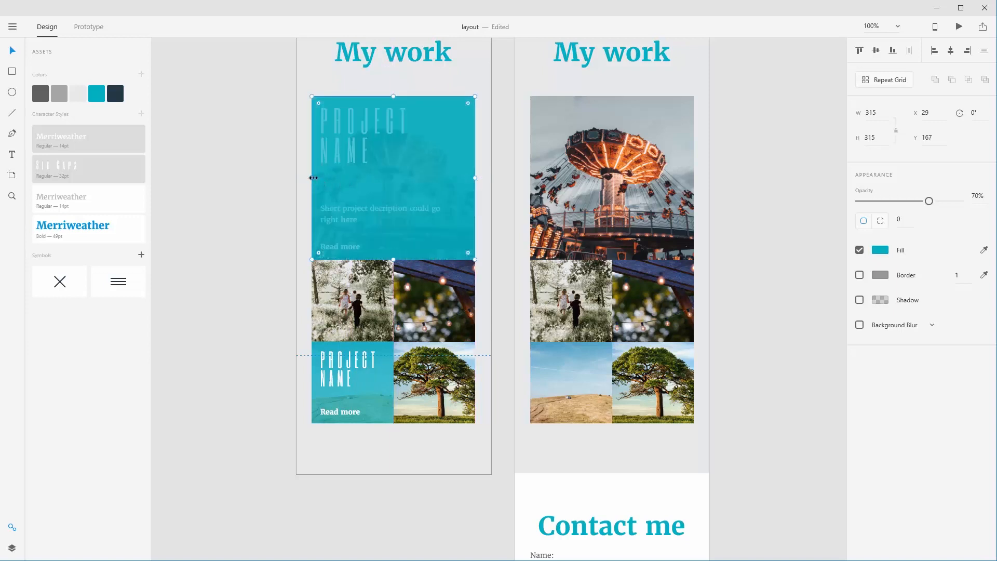
drag(313, 177, 462, 172)
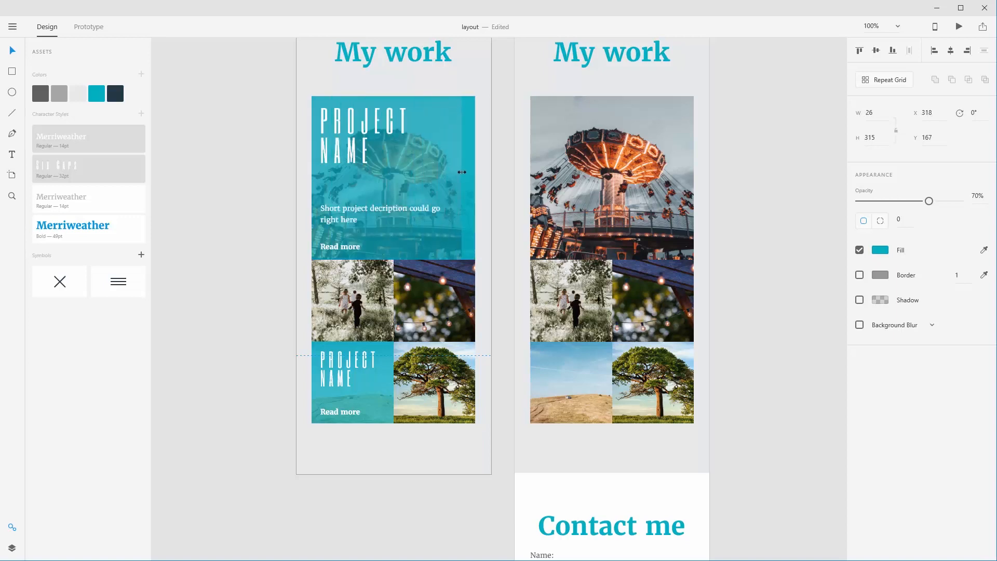
drag(929, 201, 960, 201)
drag(467, 141, 319, 142)
- Shift the large overlay's title, description and Read more link together to X 72, clear of the strip
click(352, 134)
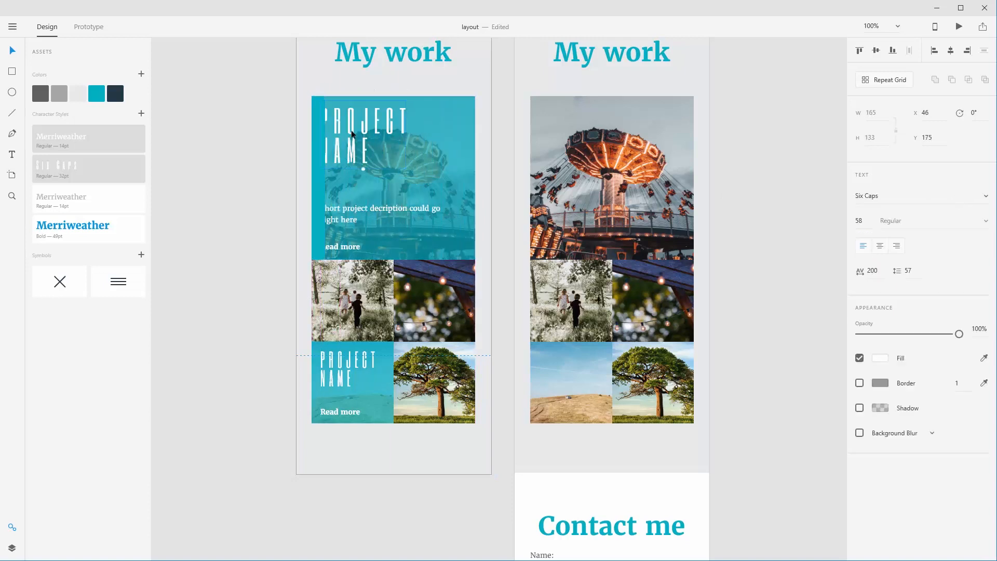
shift+click(354, 213)
shift+click(339, 248)
drag(339, 249, 355, 244)
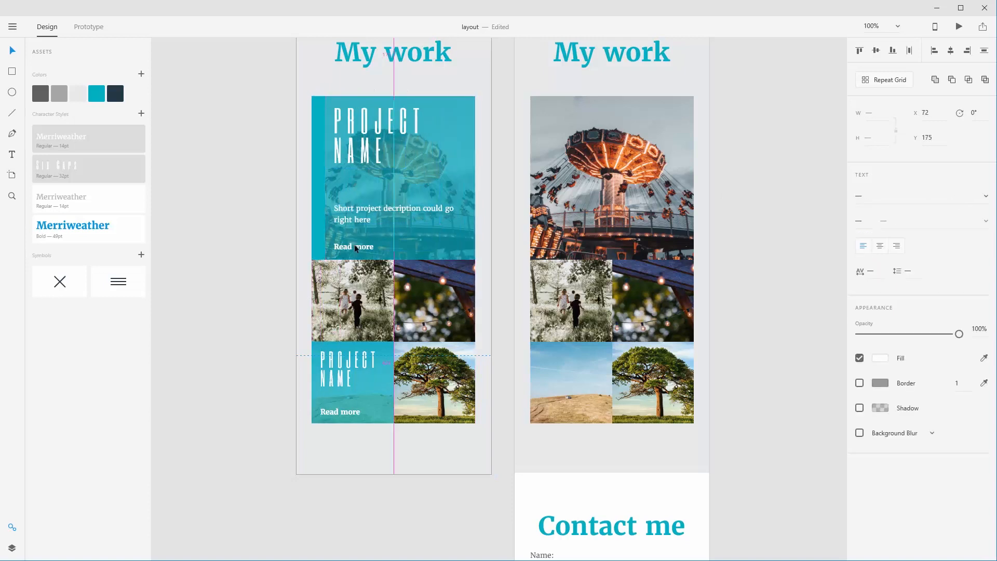
click(229, 232)
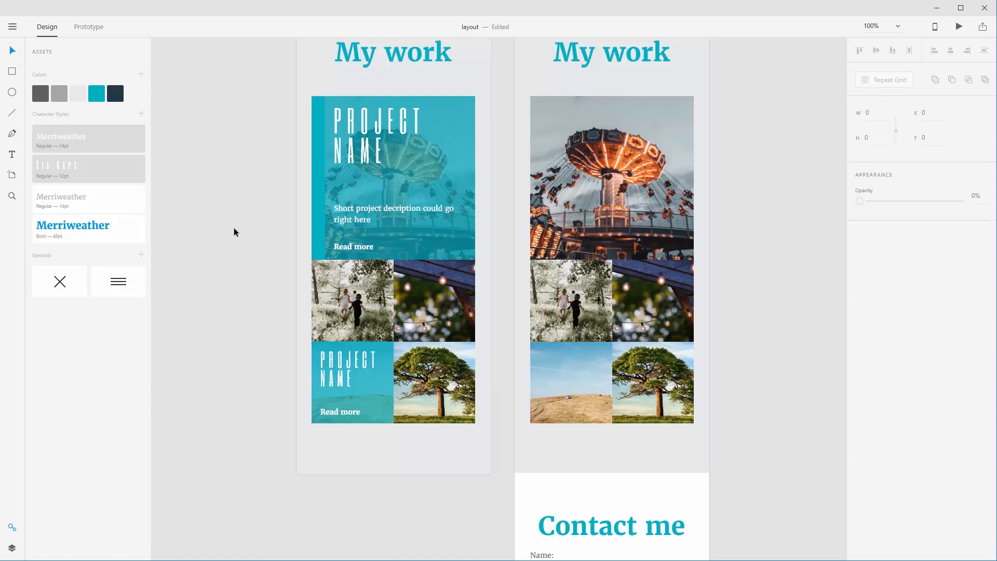
- Fill the narrow vertical strip with the saved dark navy color
click(319, 187)
click(115, 94)
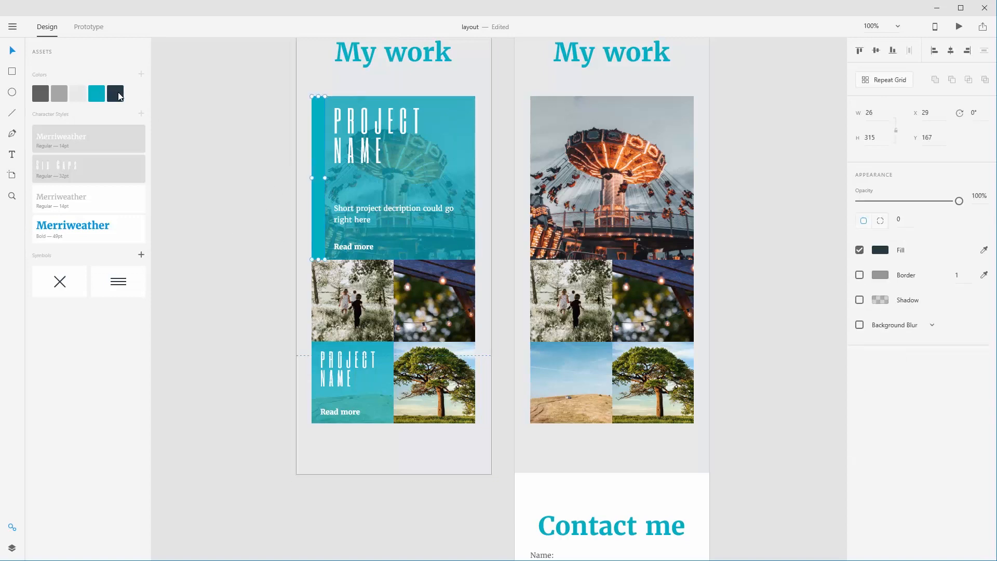
click(232, 152)
- Try dark navy on the large project title, and settle on the saved light grey fill
click(371, 151)
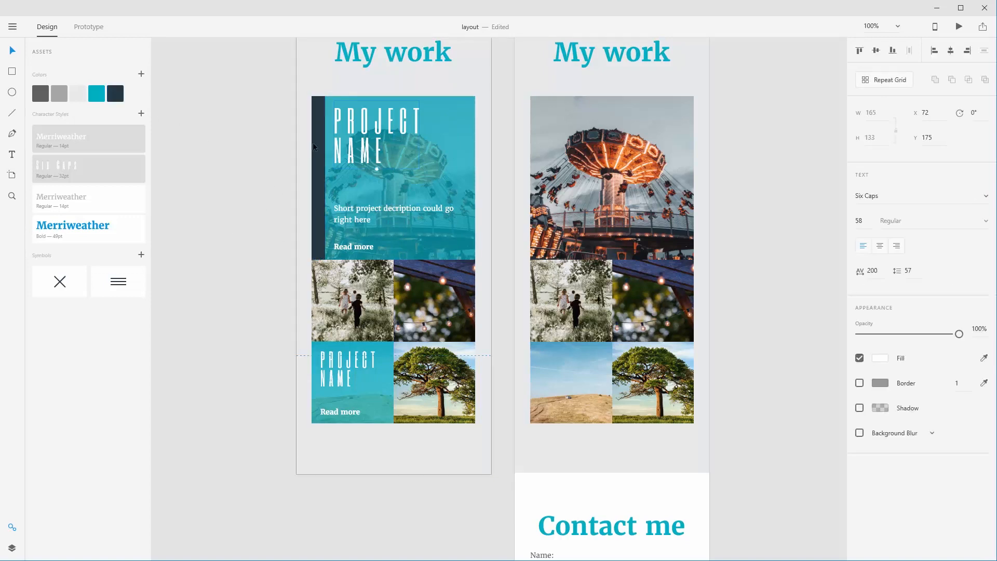
click(116, 94)
click(236, 141)
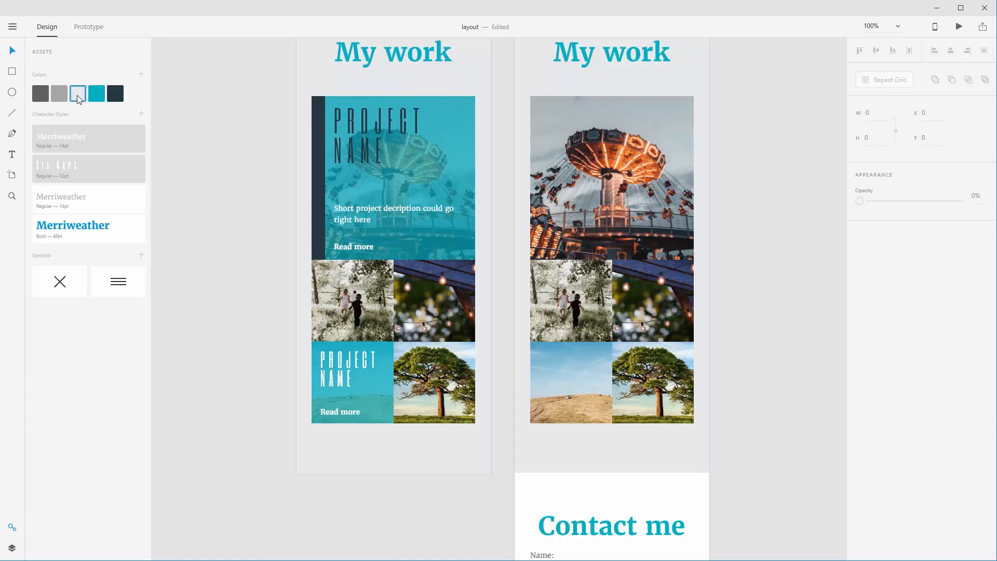
click(395, 120)
click(78, 94)
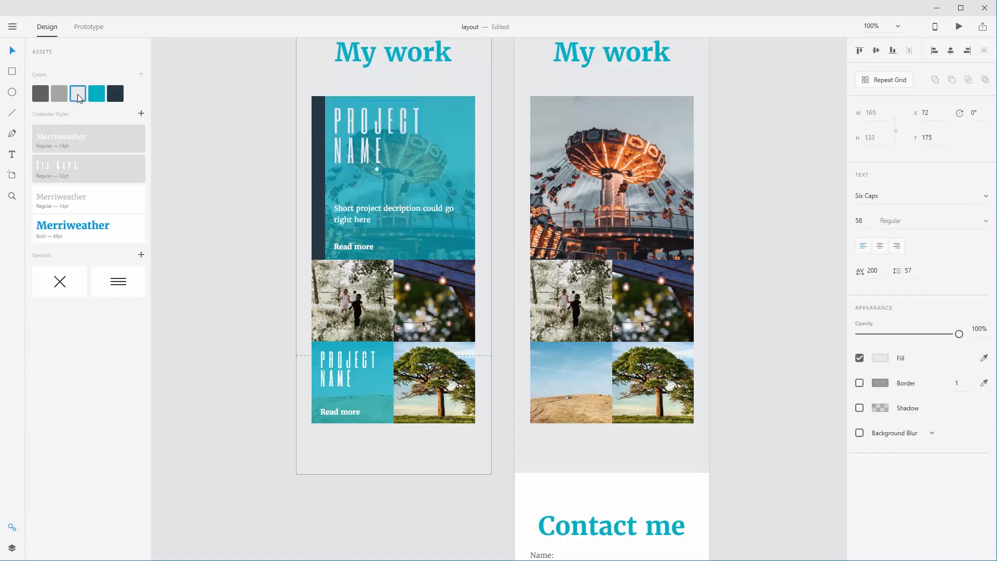
- Try the mid grey and dark grey colors on the large project title, and fill it with dark navy
click(63, 98)
click(41, 93)
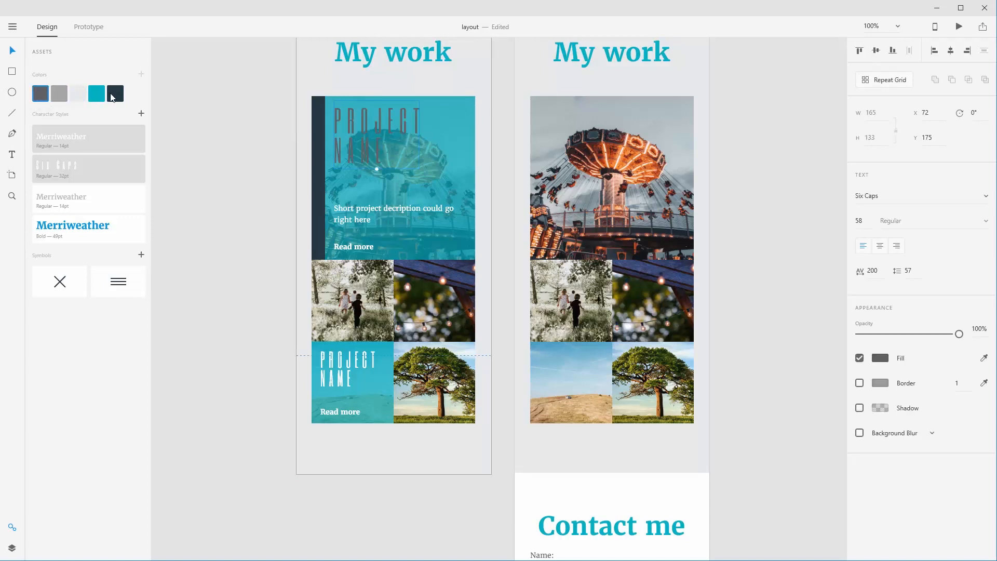
click(110, 93)
click(238, 166)
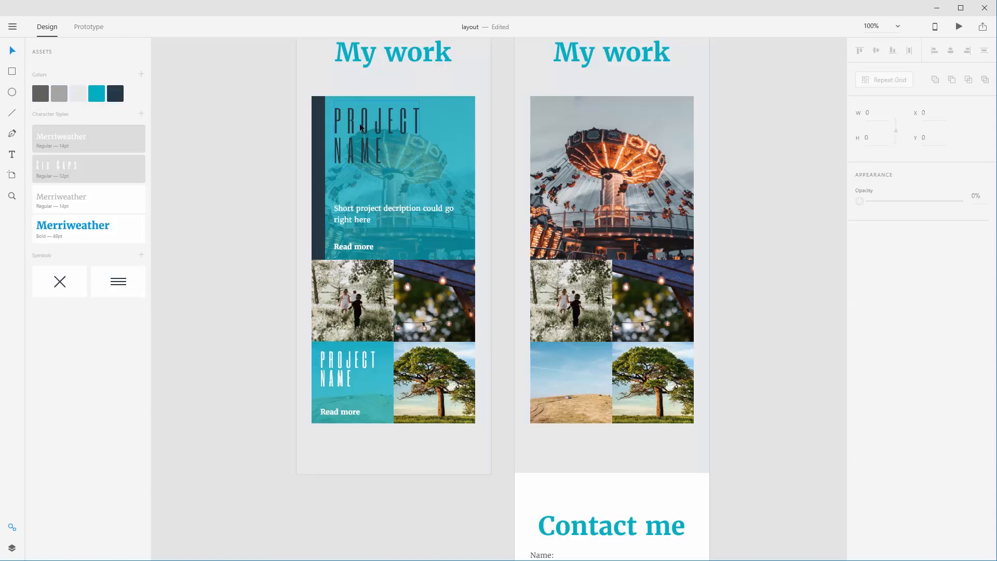
- Copy the navy strip onto the sandy hill overlay at height 158, and shift that overlay's title and Read more link clear of it
drag(318, 242, 326, 388)
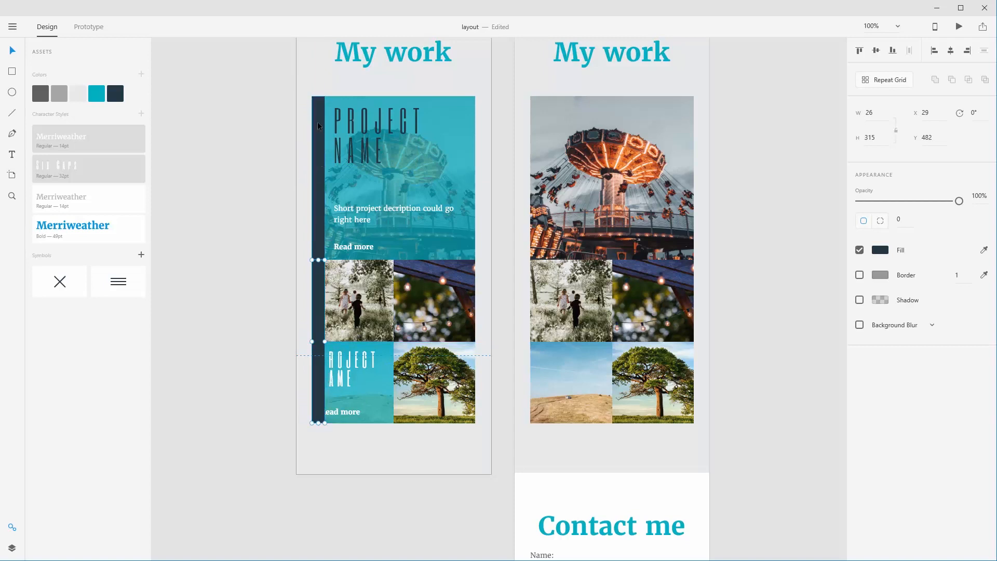
drag(318, 258, 318, 341)
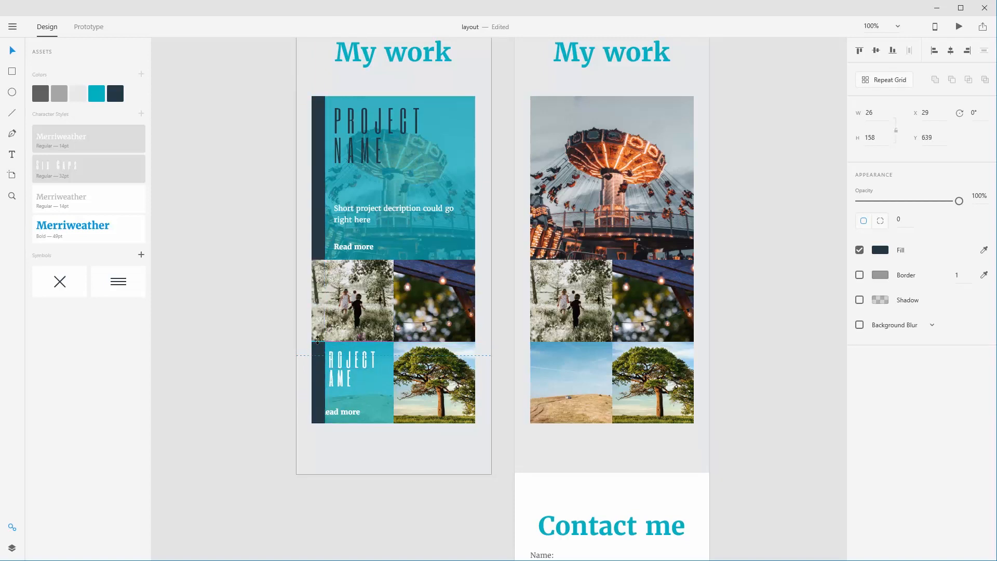
click(351, 360)
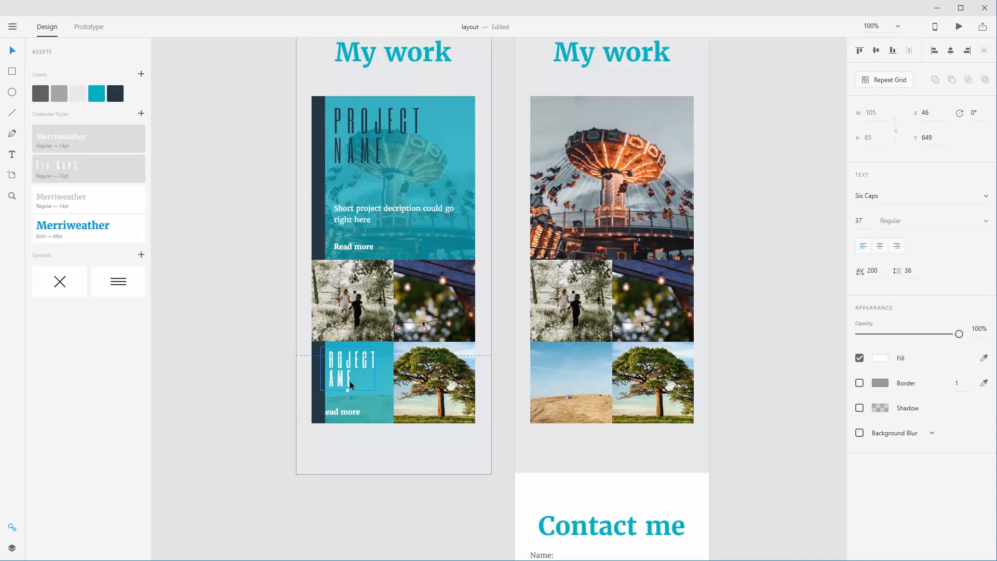
drag(340, 365, 354, 368)
mouse_move(360, 411)
mouse_down()
mouse_move(348, 412)
mouse_move(357, 412)
mouse_up()
click(210, 438)
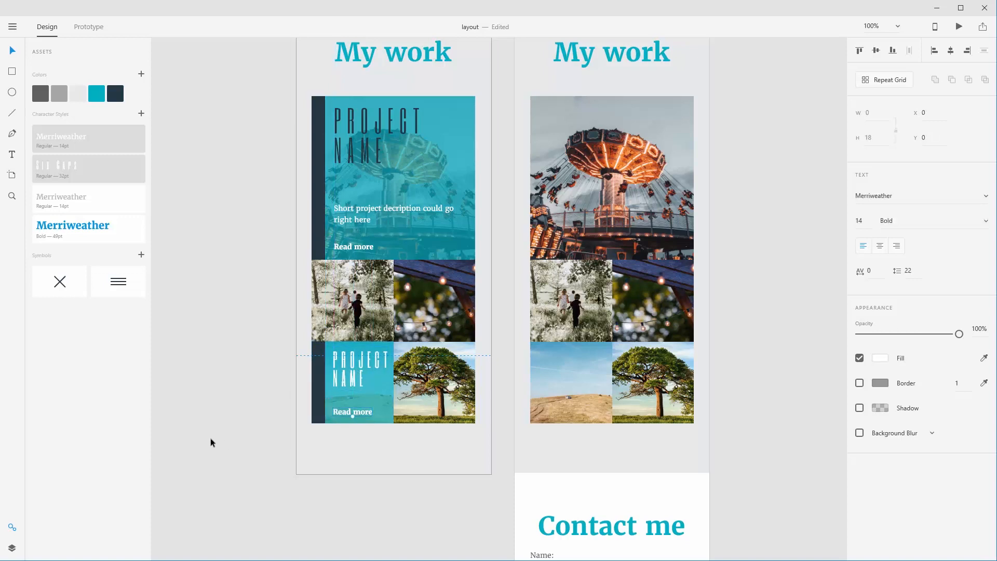
- Fill the project title on the sandy hill overlay with the saved dark navy color
click(338, 380)
click(113, 92)
click(197, 342)
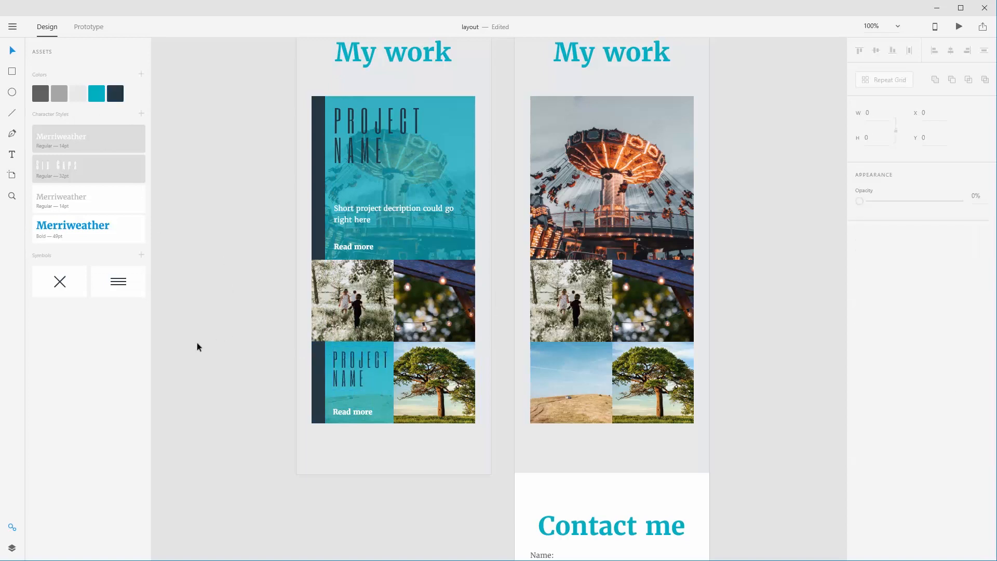
click(374, 364)
click(240, 403)
- Undo the sandy hill overlay's strip, text shifts and title recoloring, and revert the large title to light grey
key(ctrl+z)
key(ctrl+z)
key(ctrl+z)
key(ctrl+z)
key(ctrl+z)
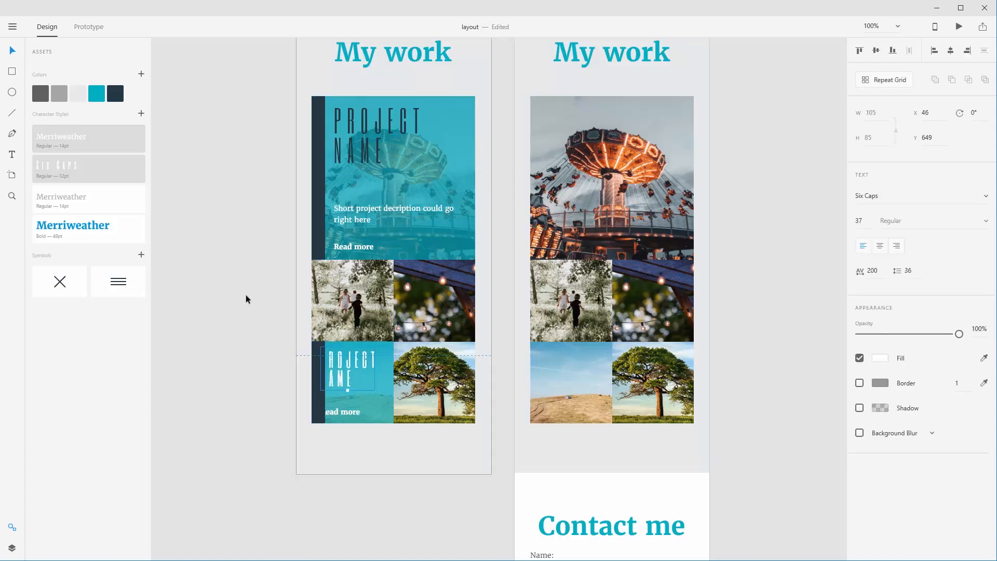
click(233, 257)
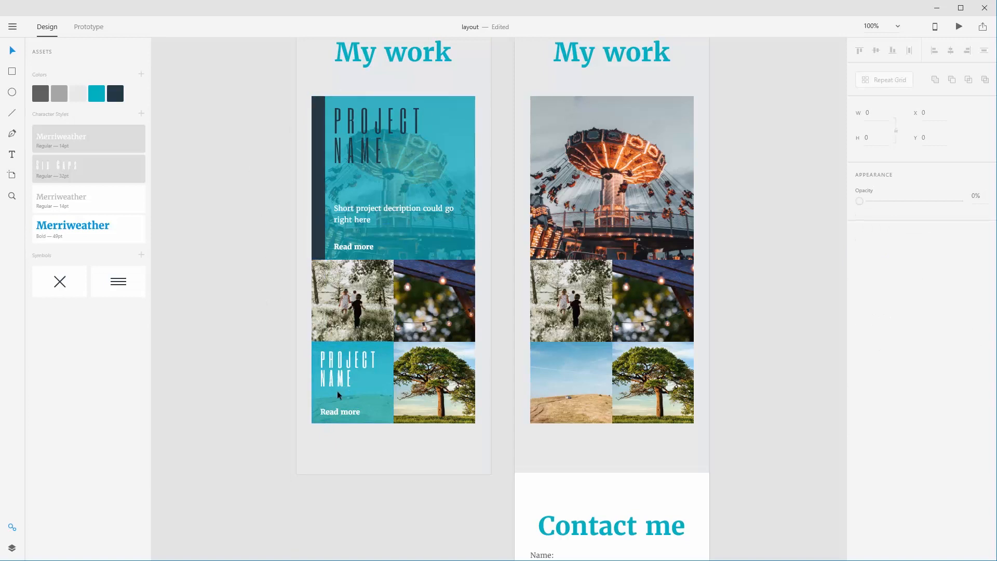
key(ctrl+z)
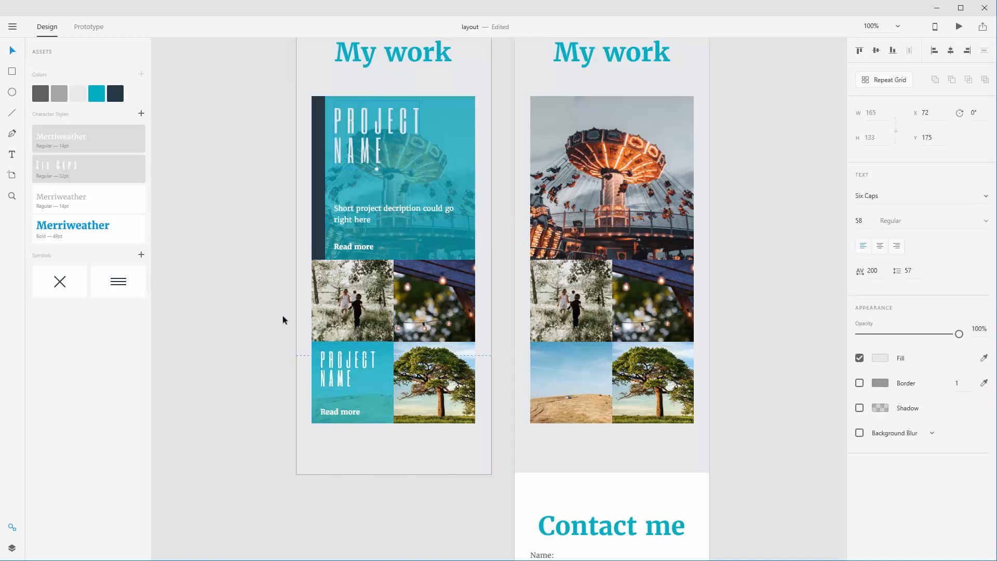
- Undo the vertical strip on the carousel overlay along with its color, placement and the related text shifts
key(ctrl+shift+z)
key(ctrl+z)
click(283, 315)
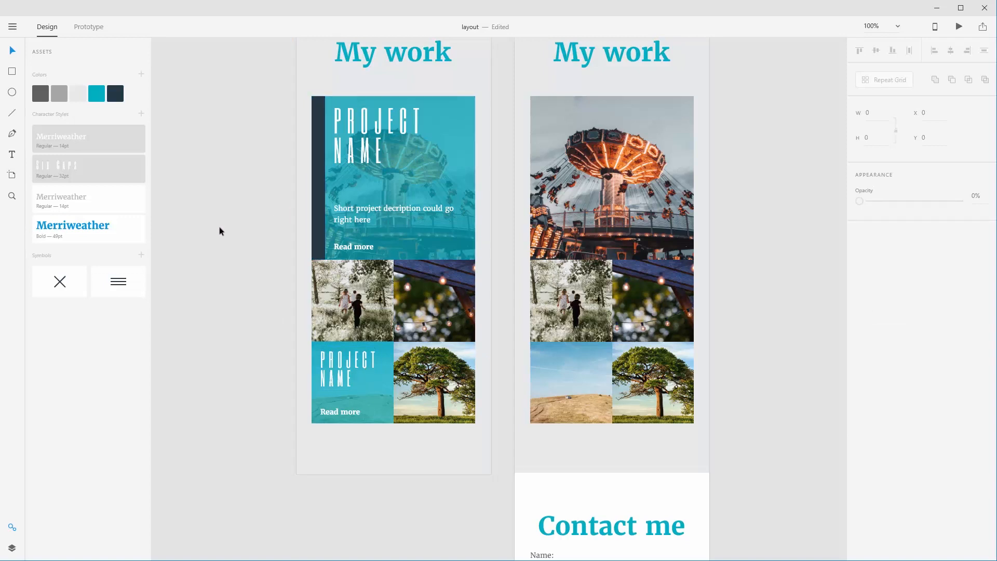
key(ctrl+z)
key(ctrl+z)
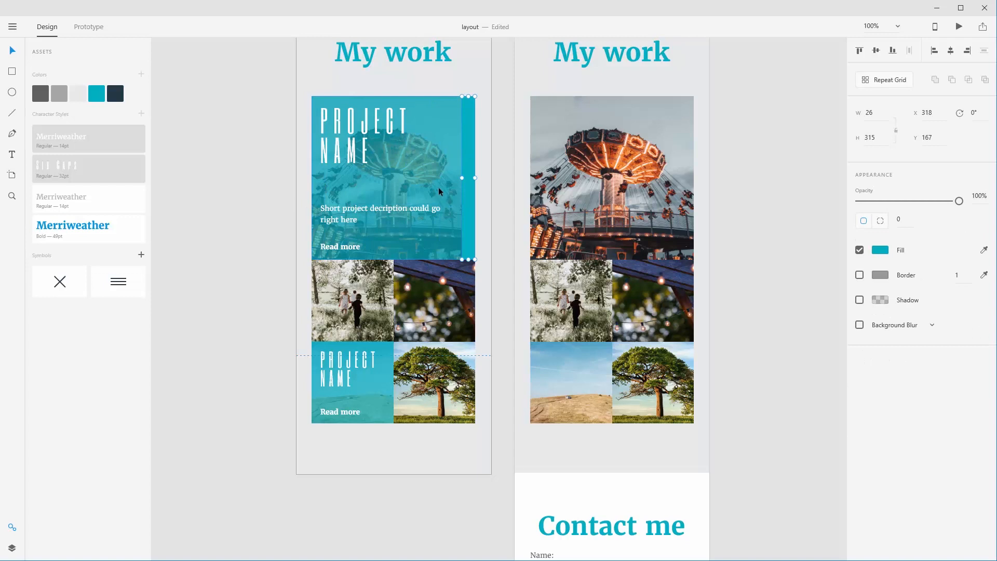
key(ctrl+z)
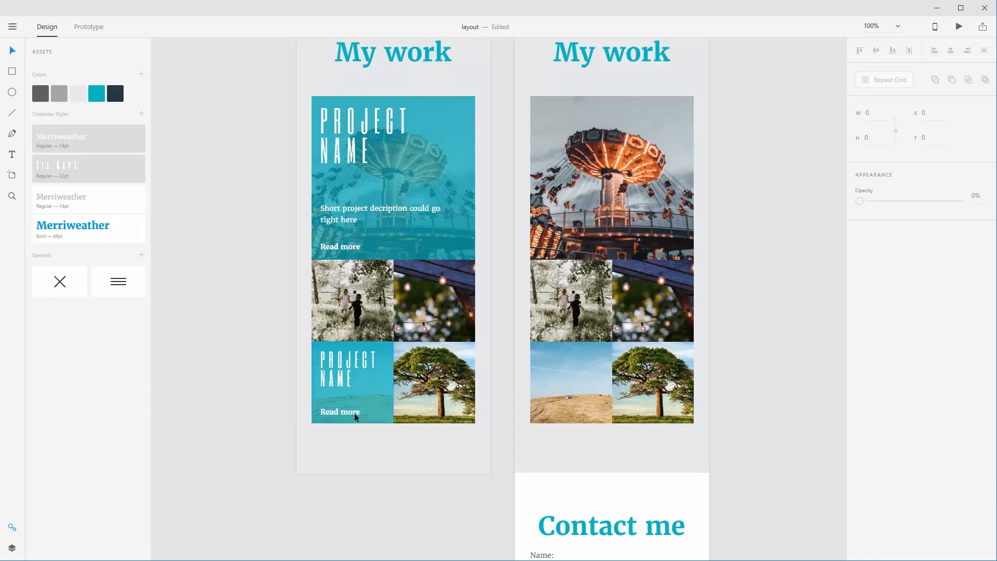
click(339, 245)
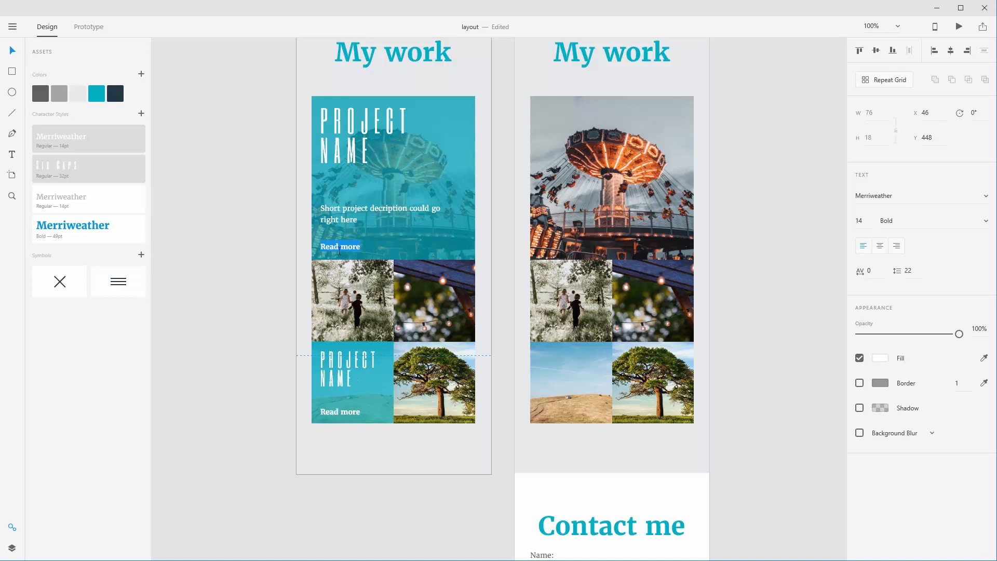
click(274, 271)
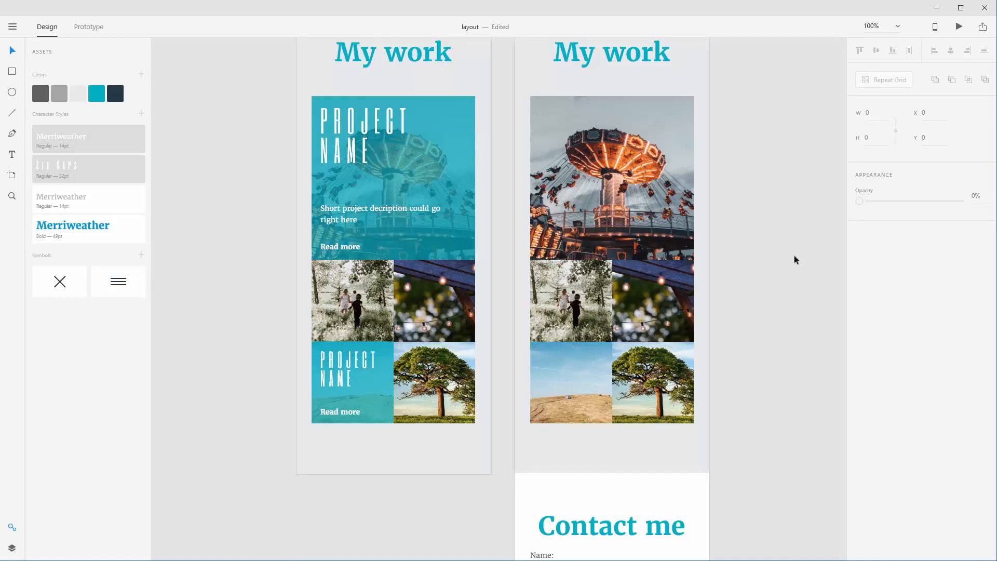
drag(738, 306, 688, 291)
scroll(703, 327, down, 10)
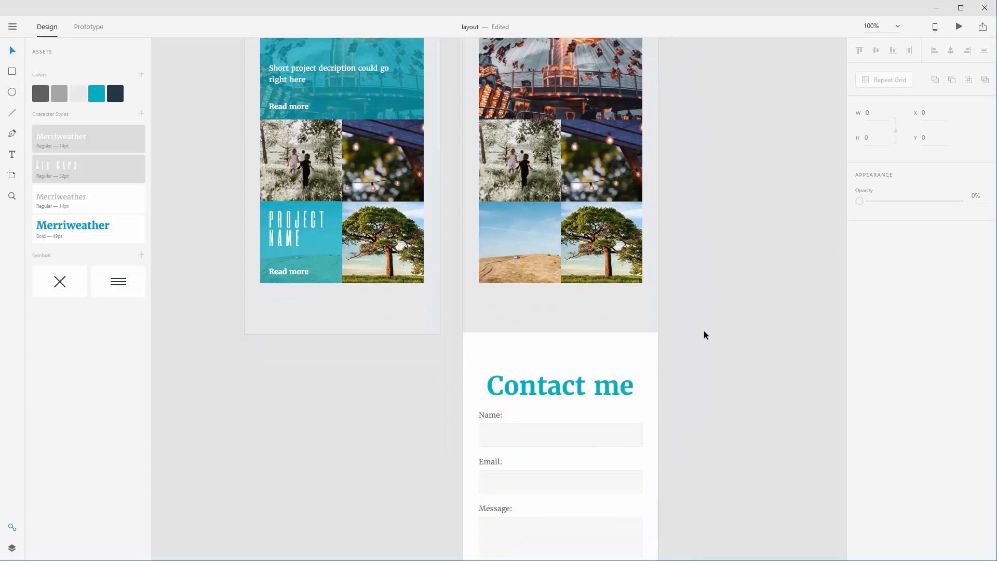
scroll(719, 262, up, 12)
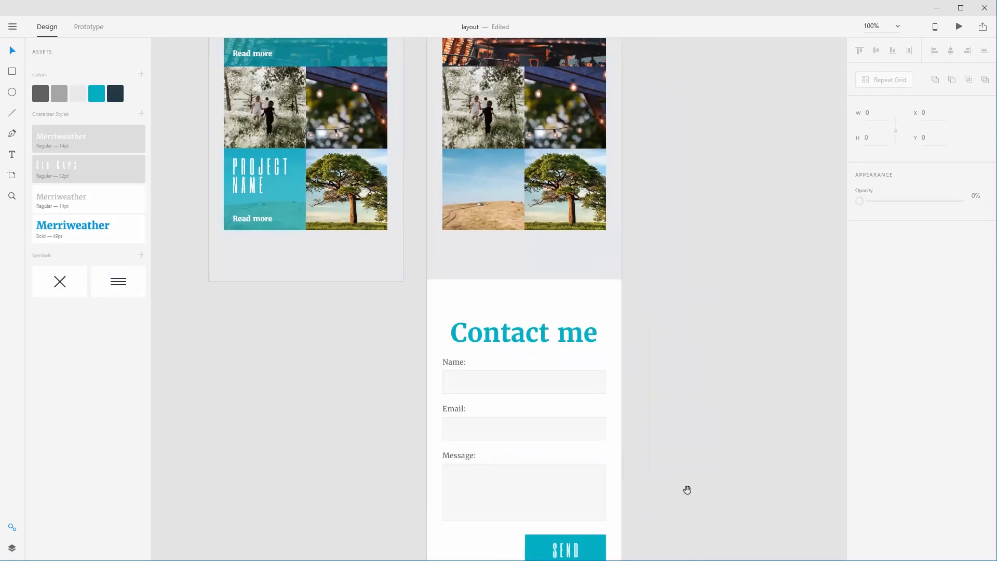
scroll(665, 437, right, 3)
drag(585, 351, 644, 329)
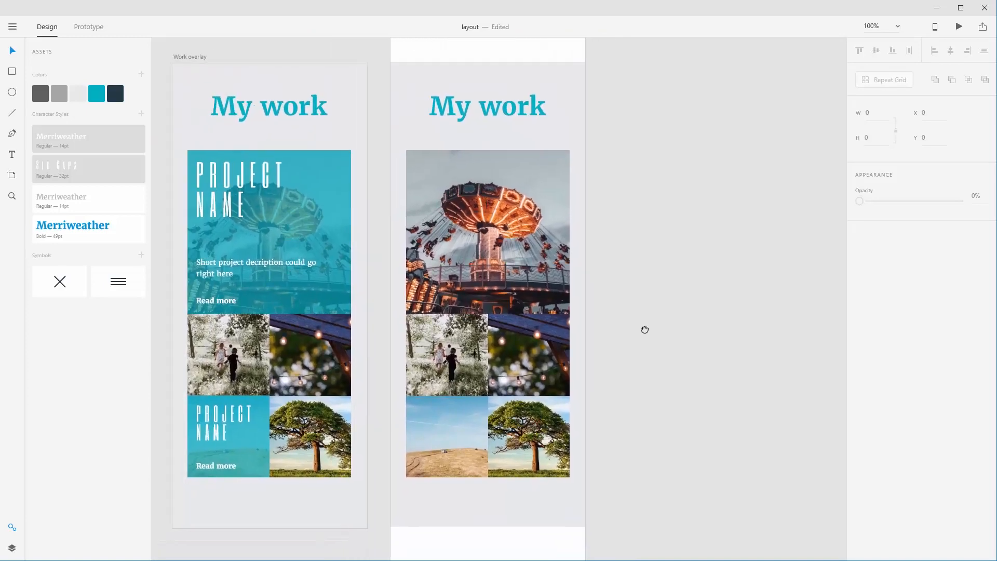
drag(263, 46, 321, 553)
drag(252, 486, 700, 467)
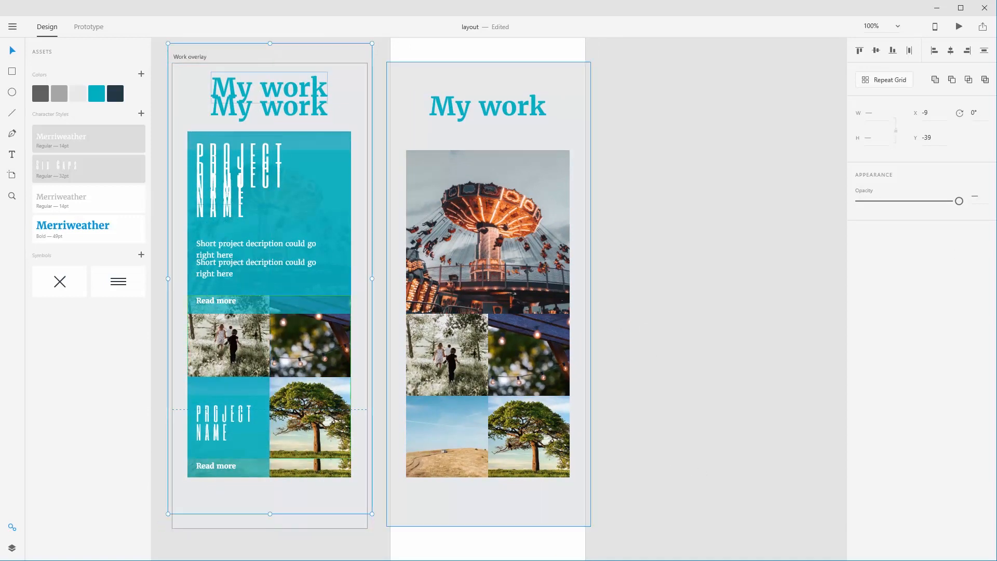
key(ctrl+z)
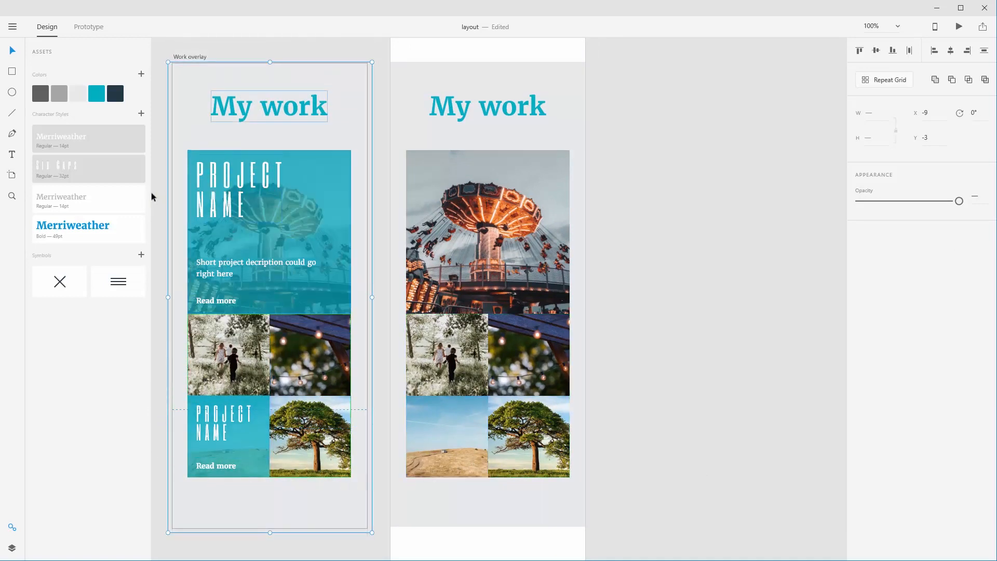
- Duplicate the Work overlay artboard to the opposite side of the main layout artboard
key(a)
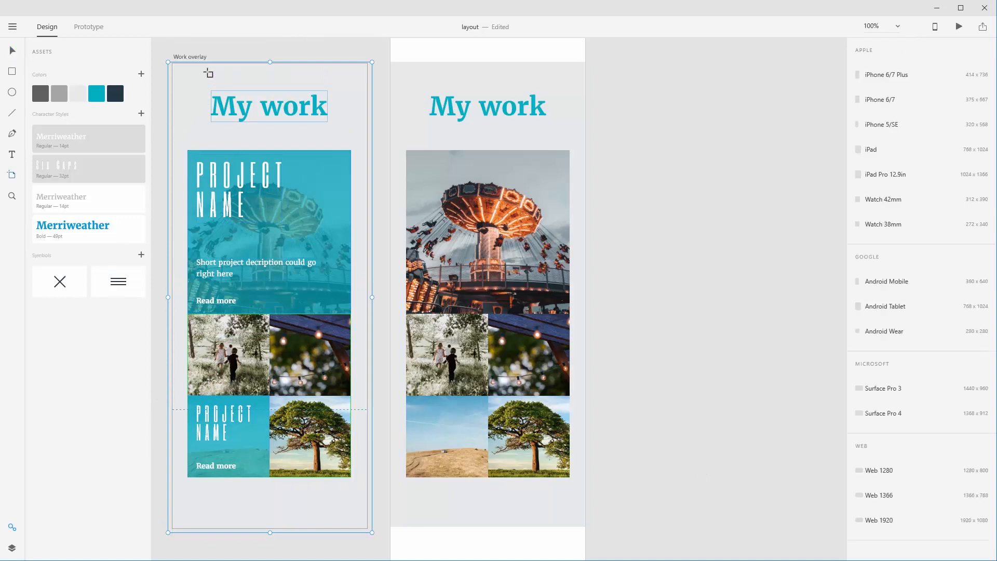
key(v)
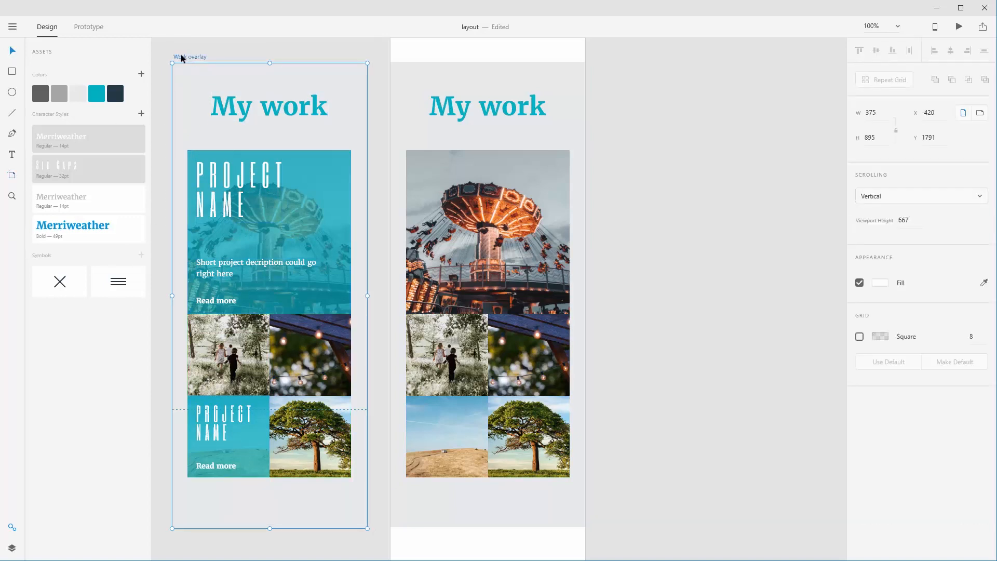
drag(181, 54, 602, 74)
click(836, 229)
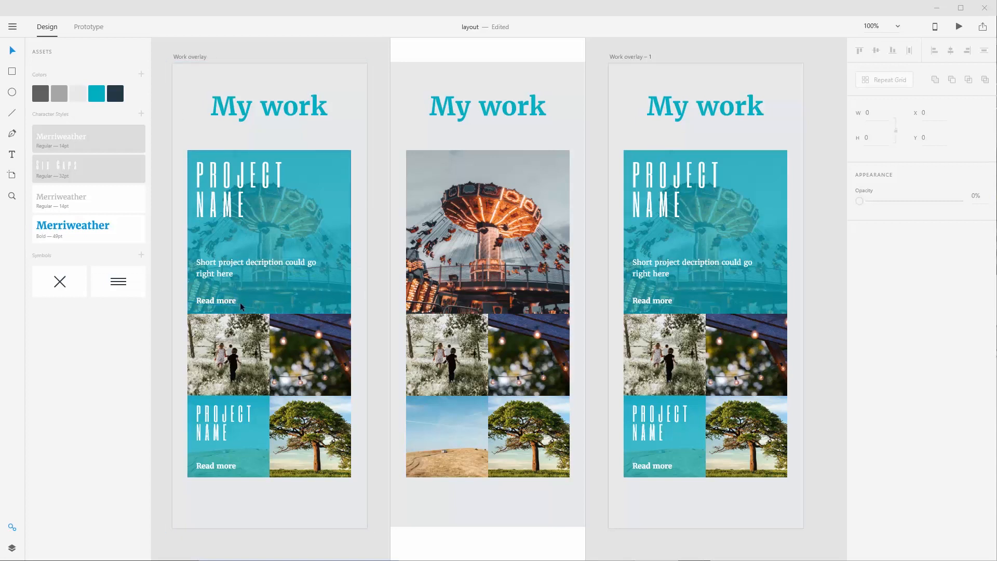
- Try dark navy on the carousel overlay's Read more link, fill it with the saved light grey, and set its font size to 16
click(203, 302)
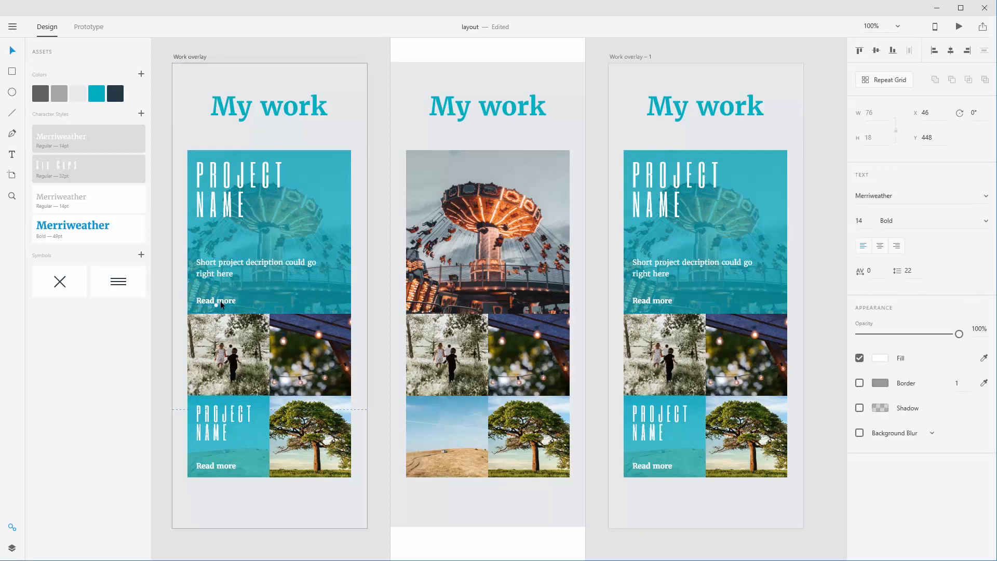
click(116, 94)
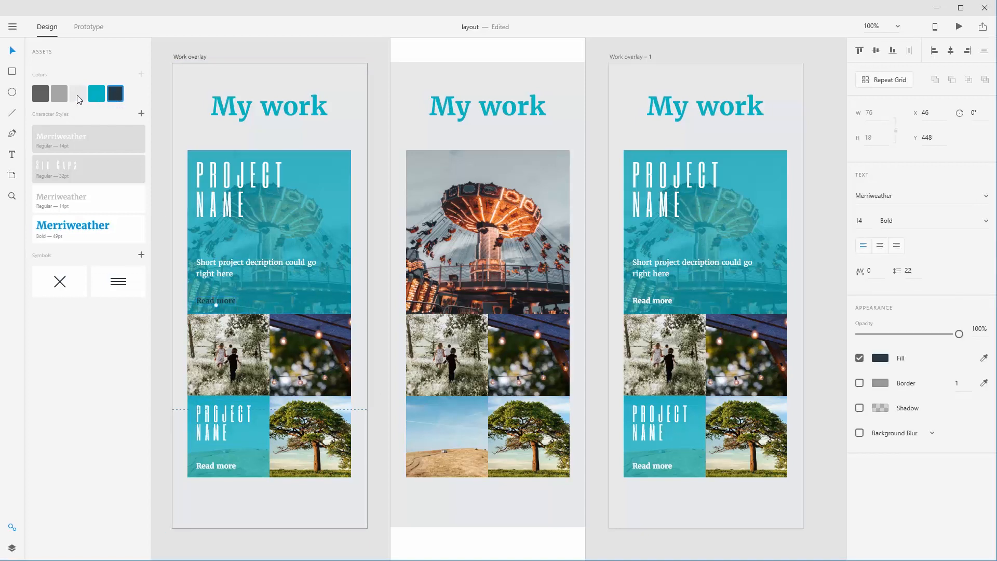
click(77, 96)
click(859, 221)
text(16)
key(Return)
- Set the font size of the sandy hill overlay's Read more link to 16
click(213, 466)
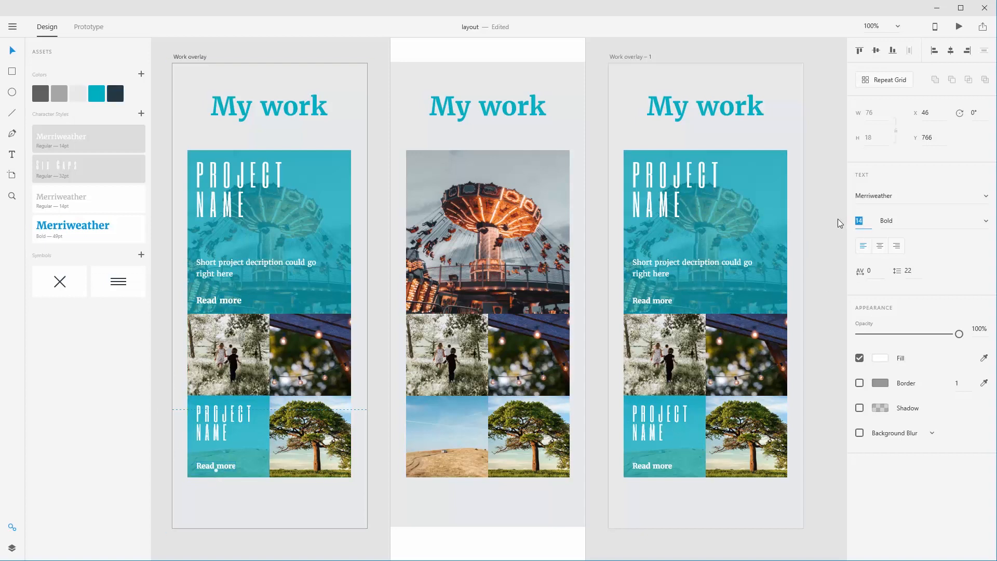
text(16)
key(Return)
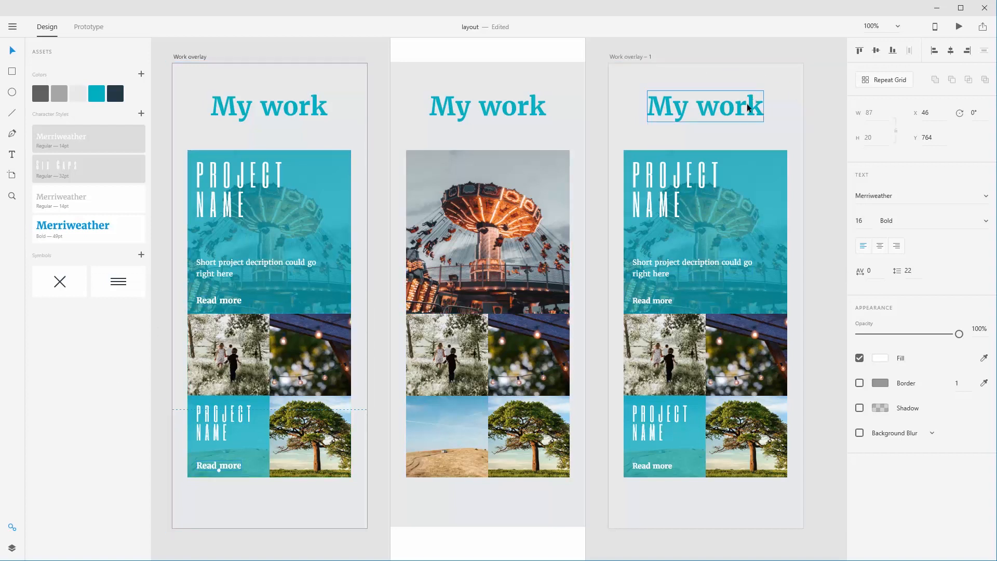
- Delete all contents of the duplicated Work overlay artboard and remove the artboard itself
click(789, 74)
key(Delete)
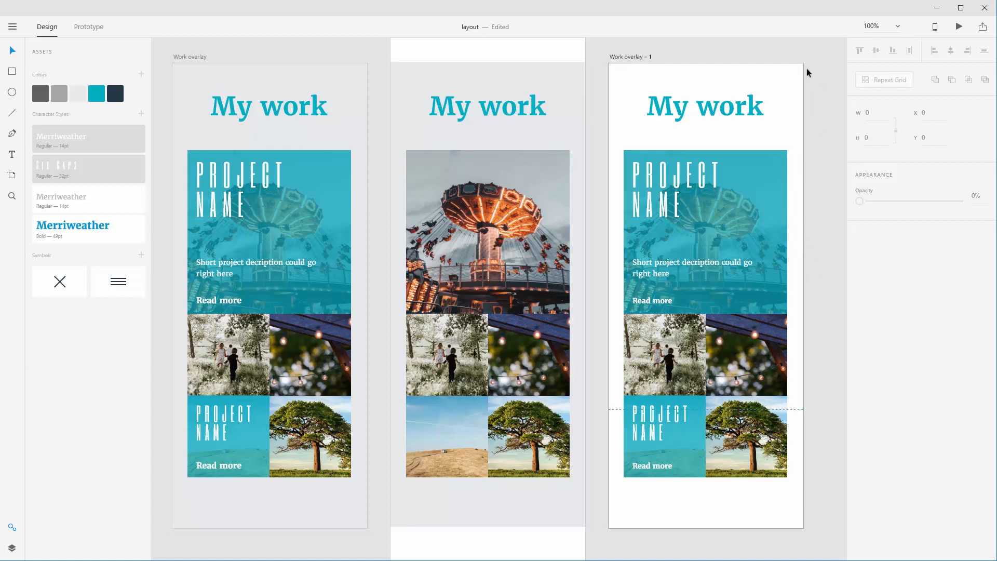
drag(818, 65, 652, 506)
key(Delete)
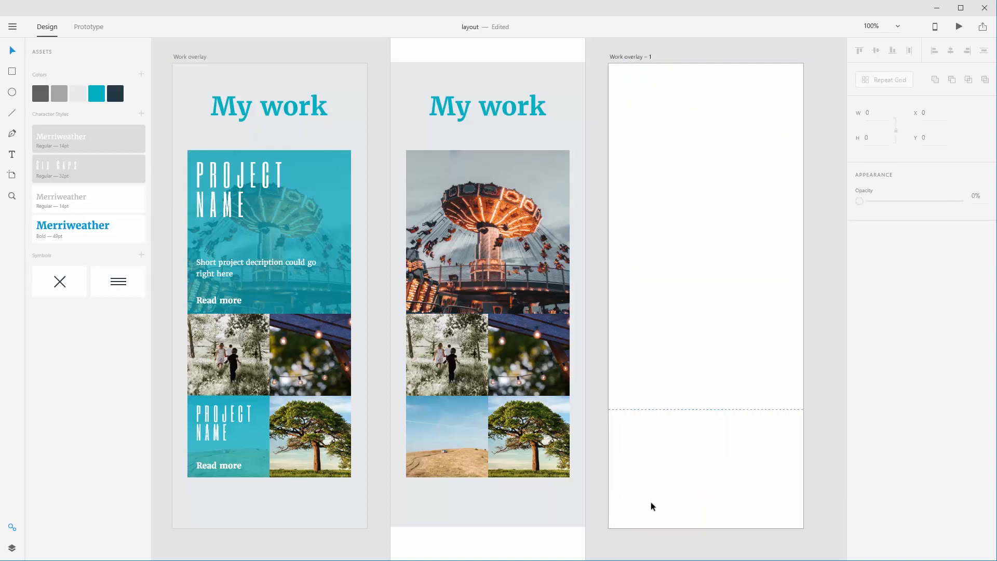
click(643, 55)
key(Delete)
- Add an iPhone 6/7 artboard beside the main layout artboard, positioned at X 420, Y 1791 with matching gaps
key(a)
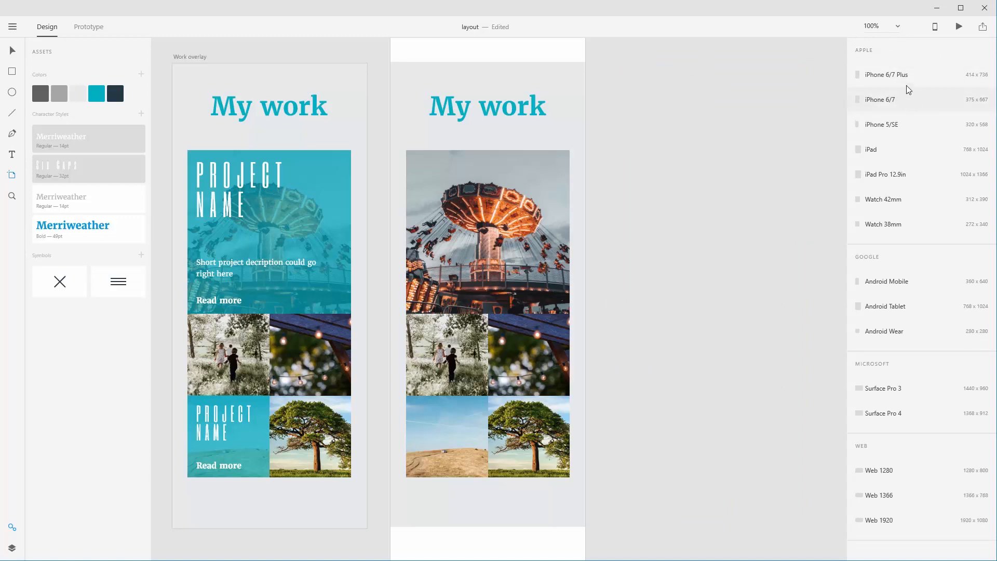
click(903, 99)
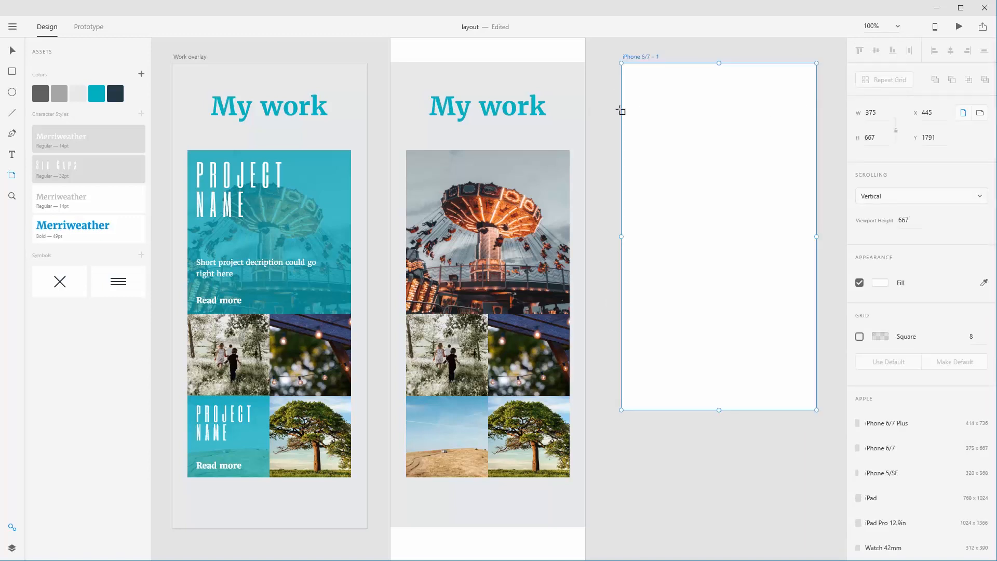
key(v)
drag(696, 101, 681, 102)
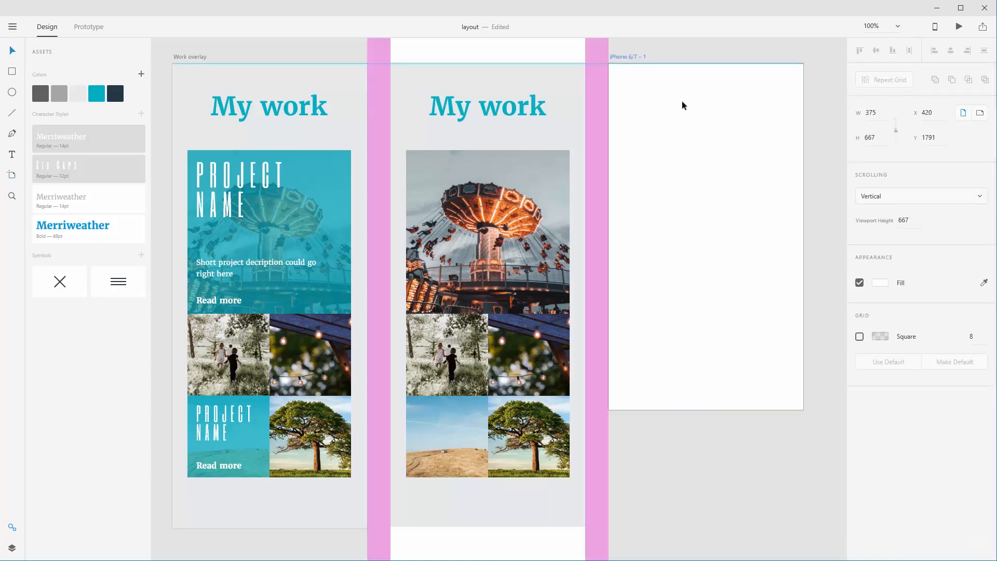
click(796, 121)
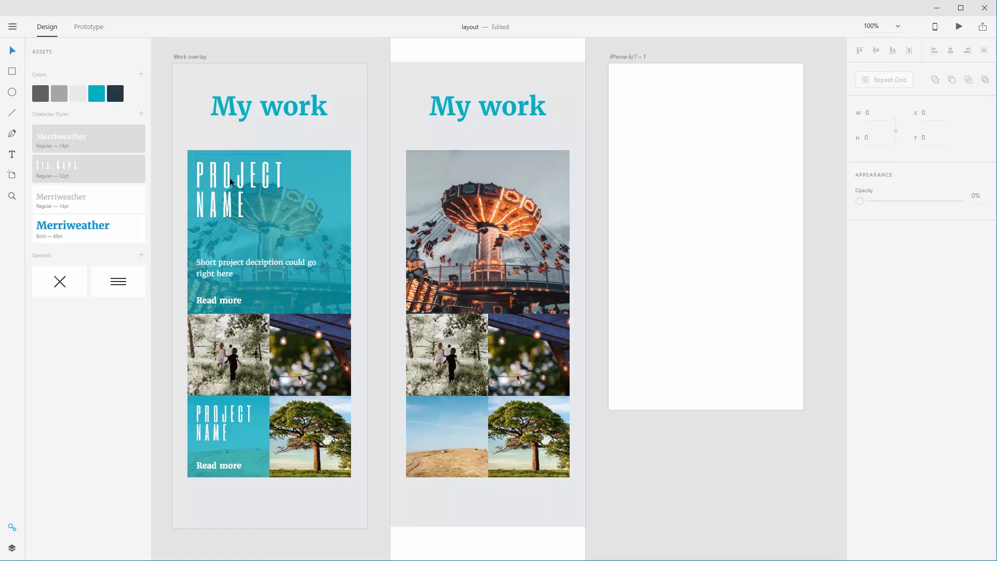
- Copy the large project title onto the new artboard at X 27, Y 23 and fill it with the saved dark navy
alt+drag(217, 176, 658, 94)
click(115, 93)
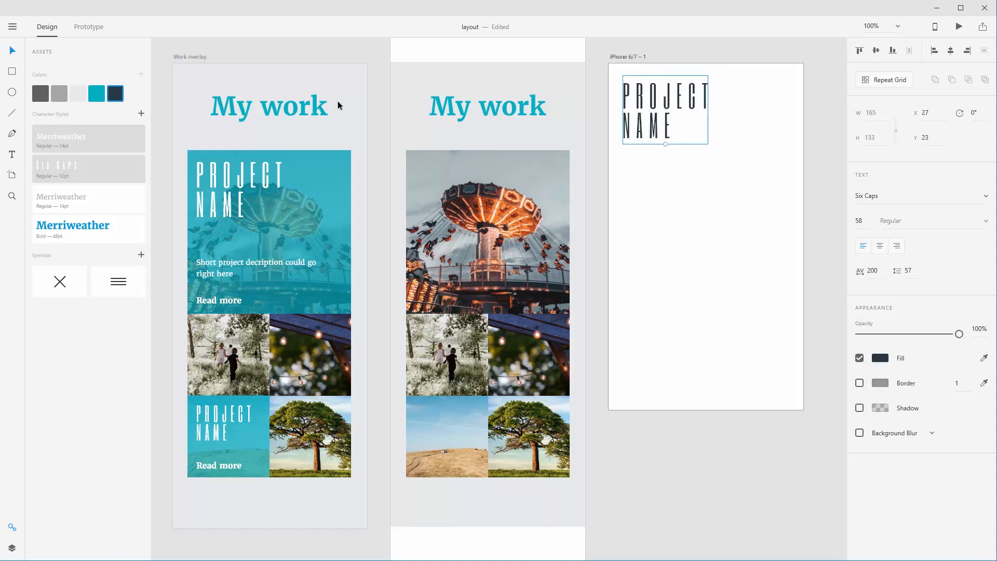
click(742, 119)
- Remove the line break from the copied title so PROJECT NAME sits on a single line
double_click(663, 119)
click(664, 119)
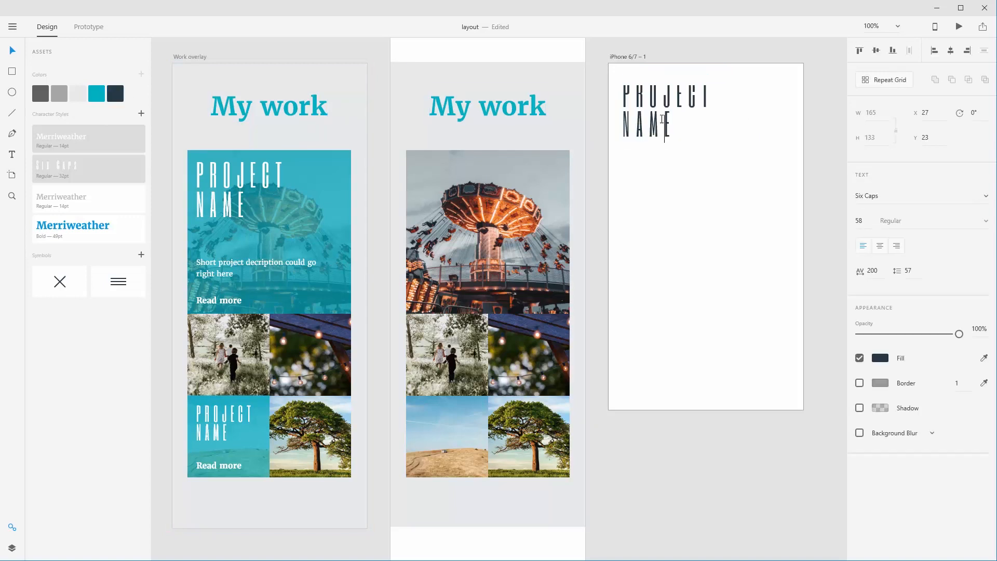
click(741, 145)
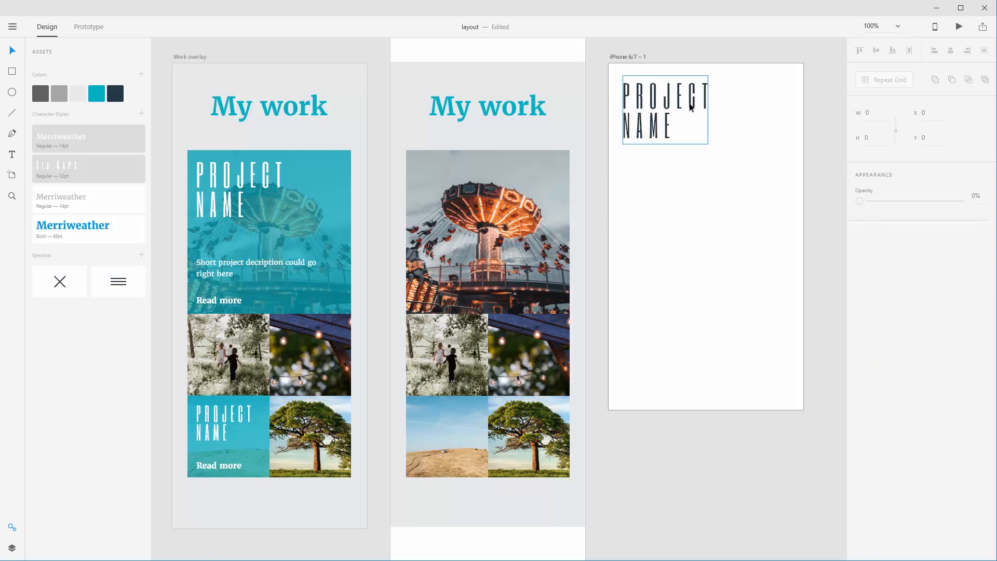
click(699, 116)
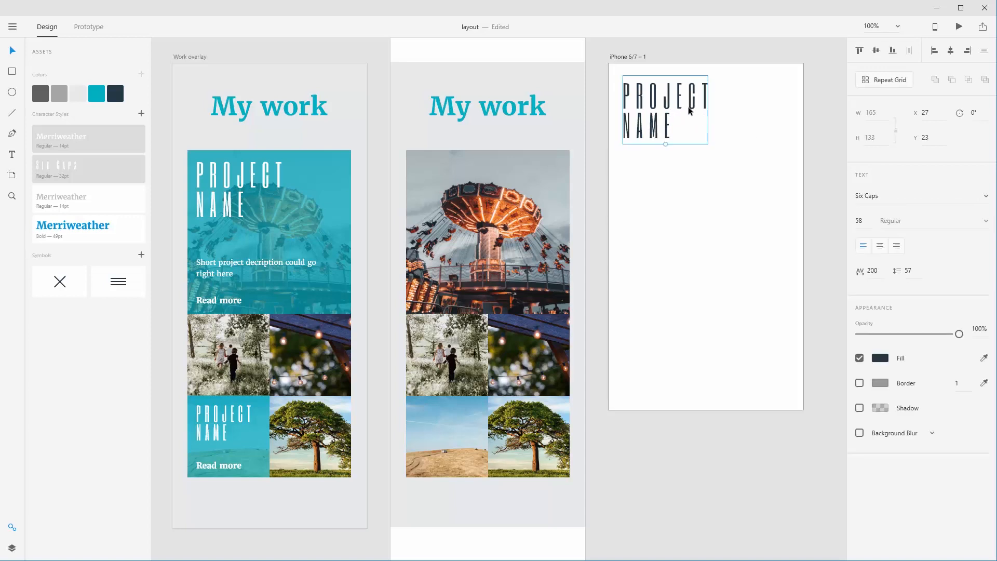
double_click(691, 100)
click(711, 99)
key(Delete)
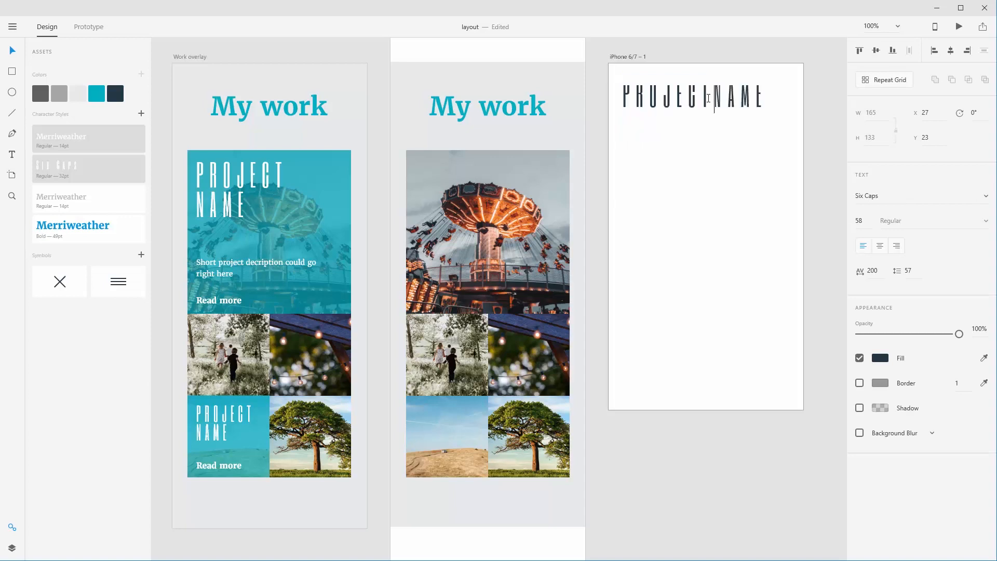
key(Escape)
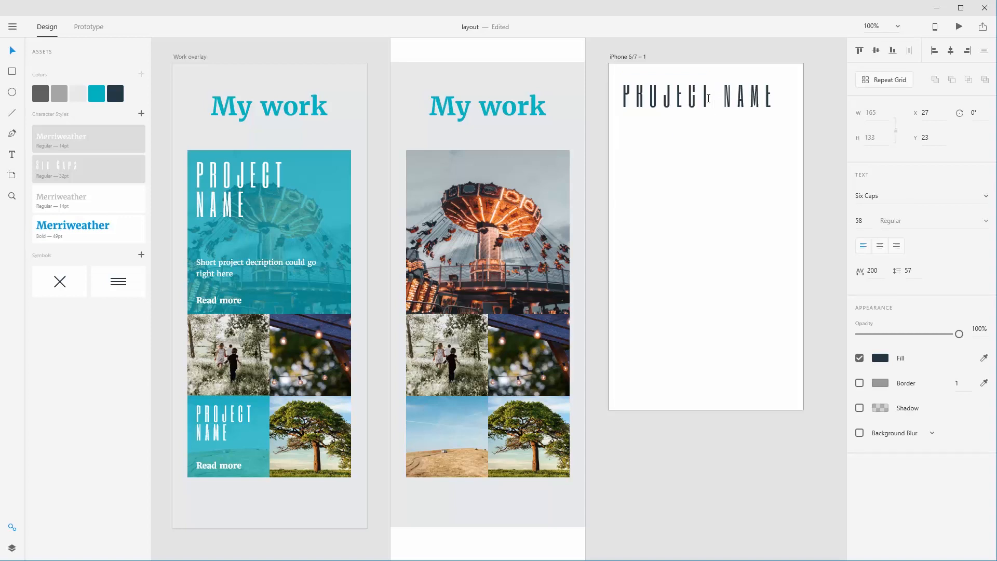
click(751, 191)
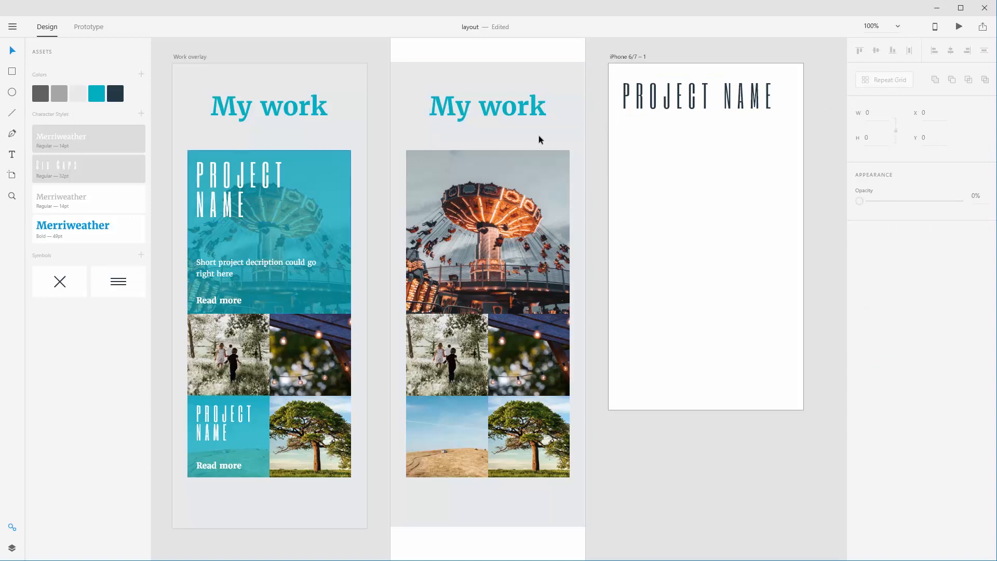
- Replace the new artboard's project title with a copy of the main layout's header photo, name heading and subtitle at X 40, Y 38.5
scroll(691, 114, up, 10)
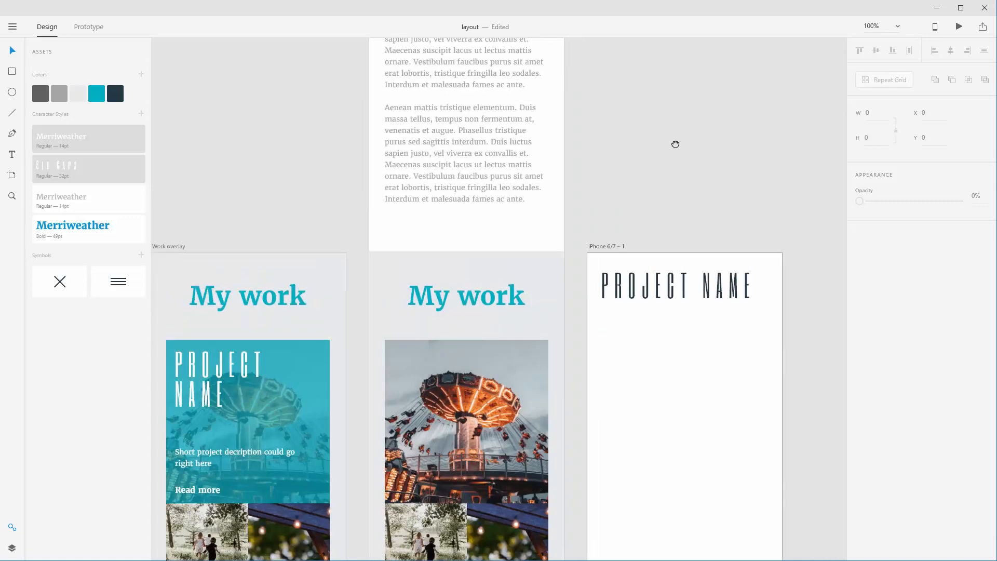
drag(291, 150, 574, 240)
drag(685, 383, 684, 142)
drag(711, 314, 708, 108)
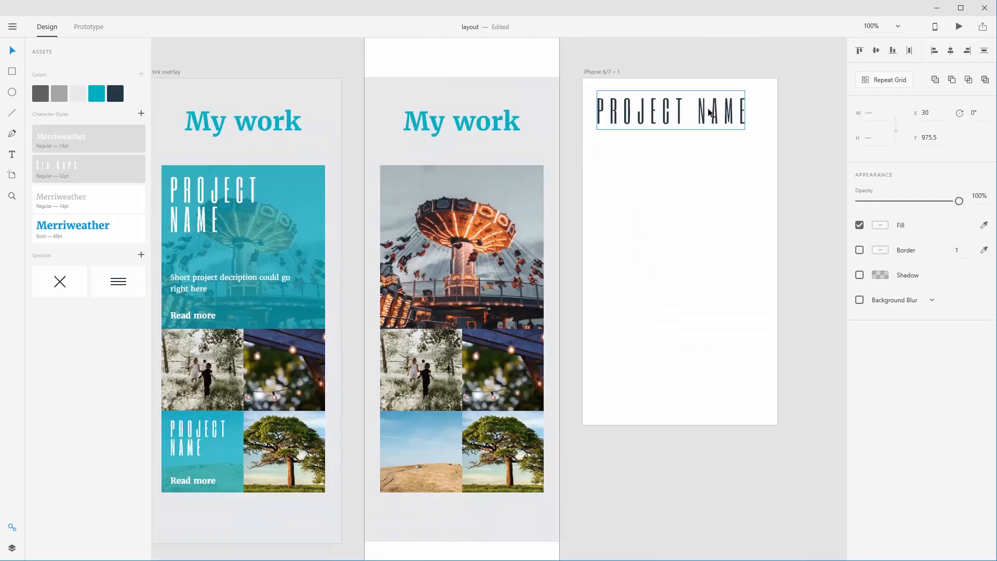
click(708, 108)
key(Delete)
key(ctrl+v)
drag(664, 220, 661, 139)
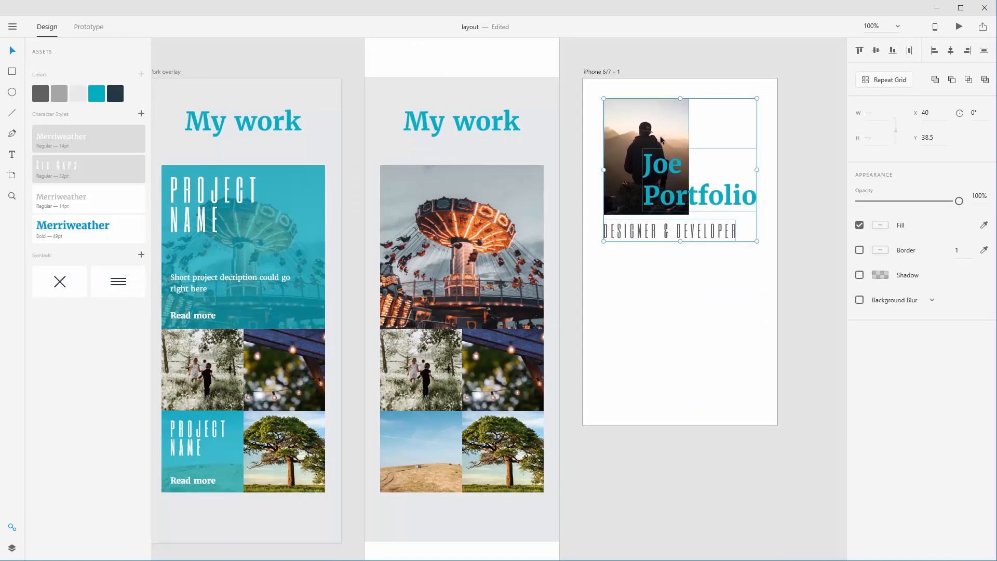
click(816, 129)
- Change the copied name heading on the new artboard to Project Name
click(686, 197)
double_click(677, 185)
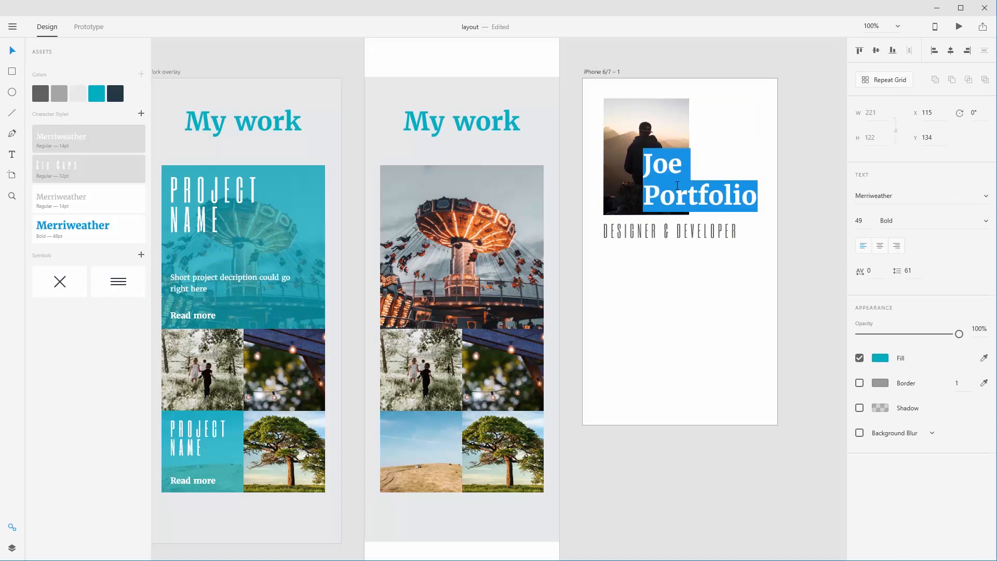
text(Projec)
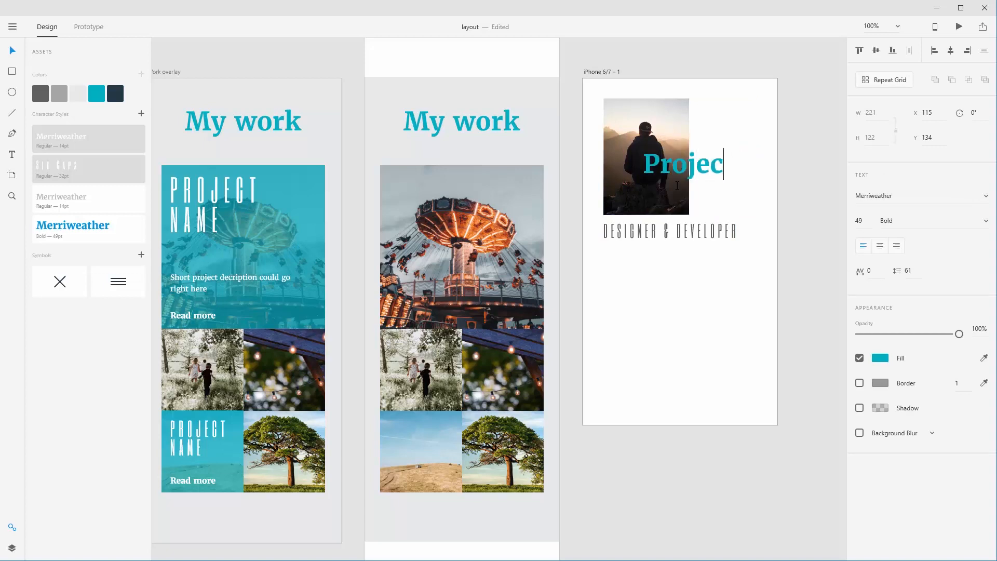
text(t Name)
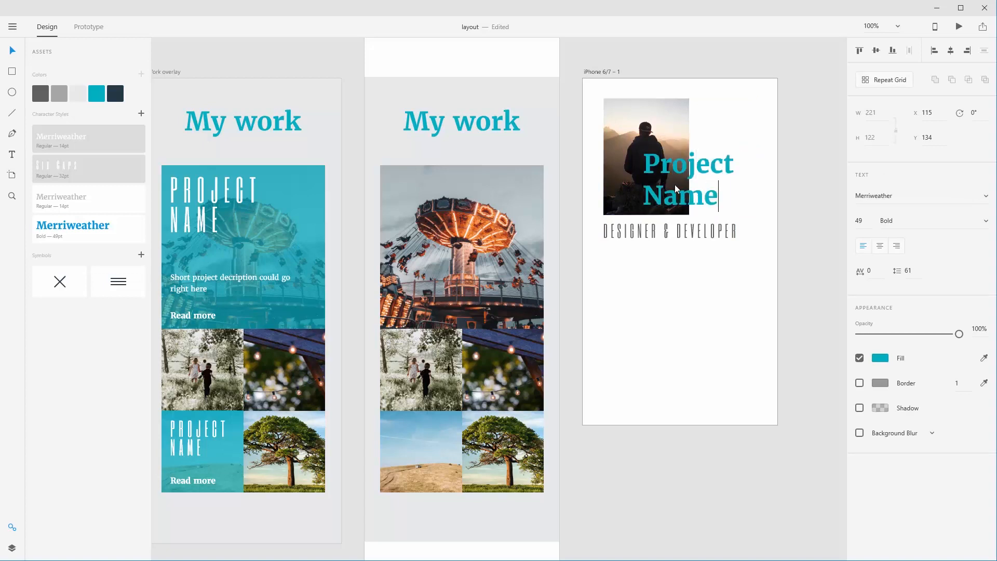
key(Escape)
click(768, 220)
- Replace the copied subtitle text on the new artboard with SUBTITLE GOES HERE
click(727, 231)
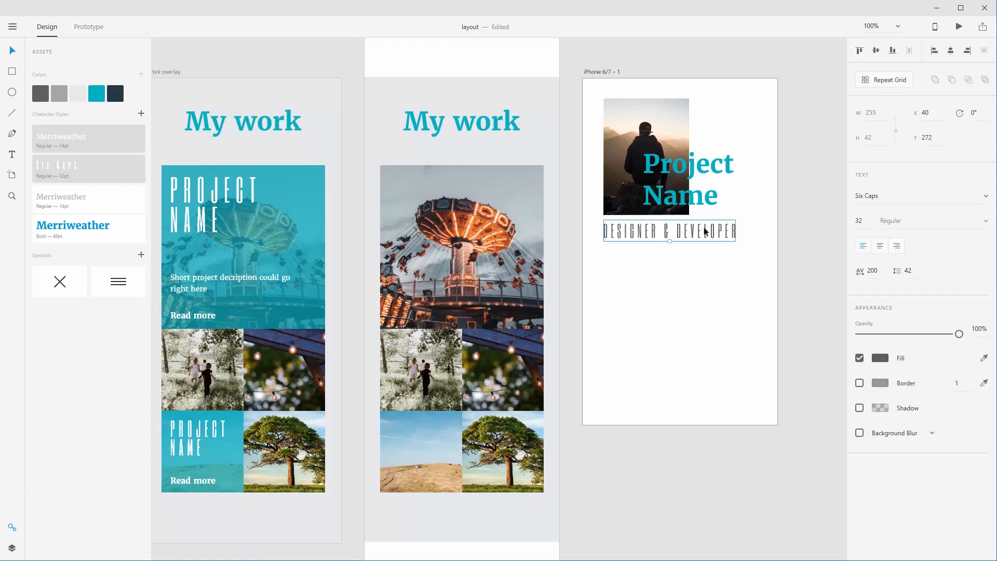
double_click(706, 232)
text(SUB)
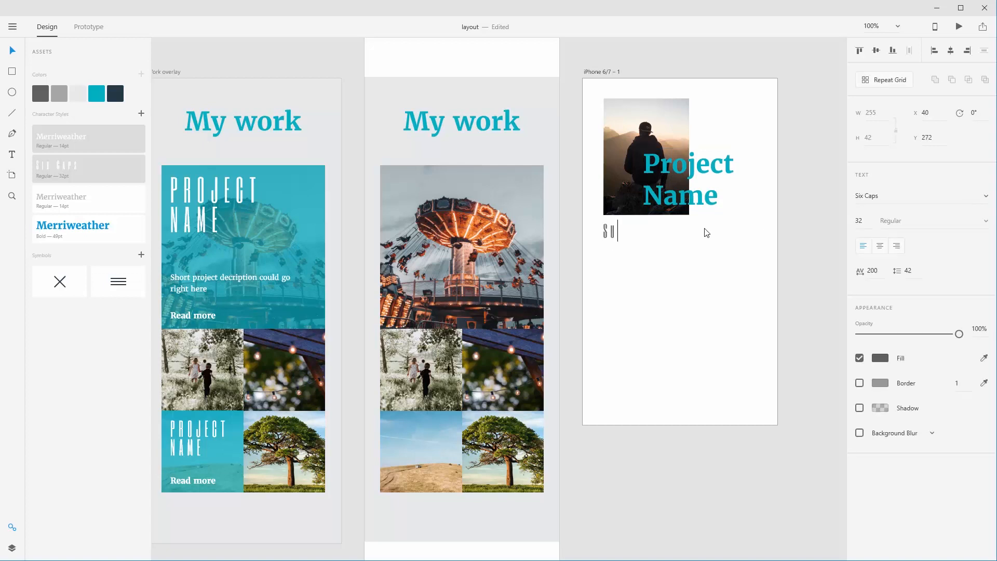
key(BackSpace)
key(BackSpace)
text(UBTITLE GOES HERE)
key(Escape)
click(777, 211)
- Stretch the header photo from X 0, Y 0 across the new artboard's full width, 375 wide by 262 high
click(645, 119)
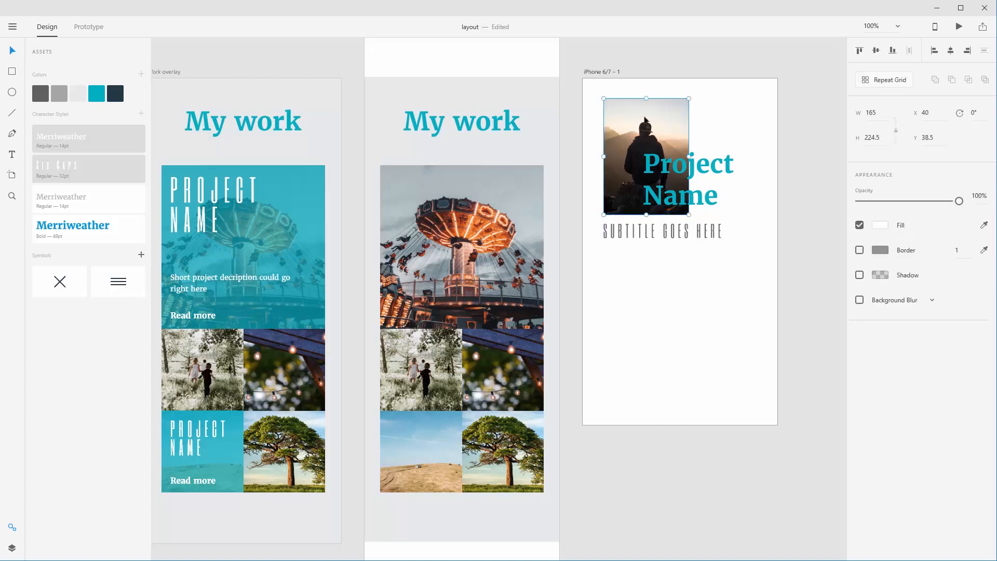
drag(604, 98, 583, 79)
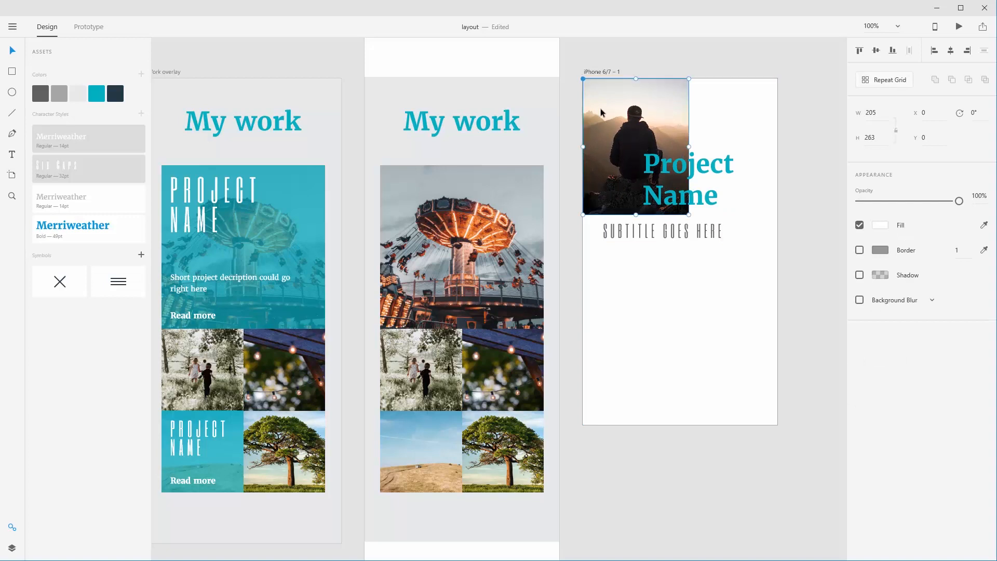
drag(689, 214, 778, 215)
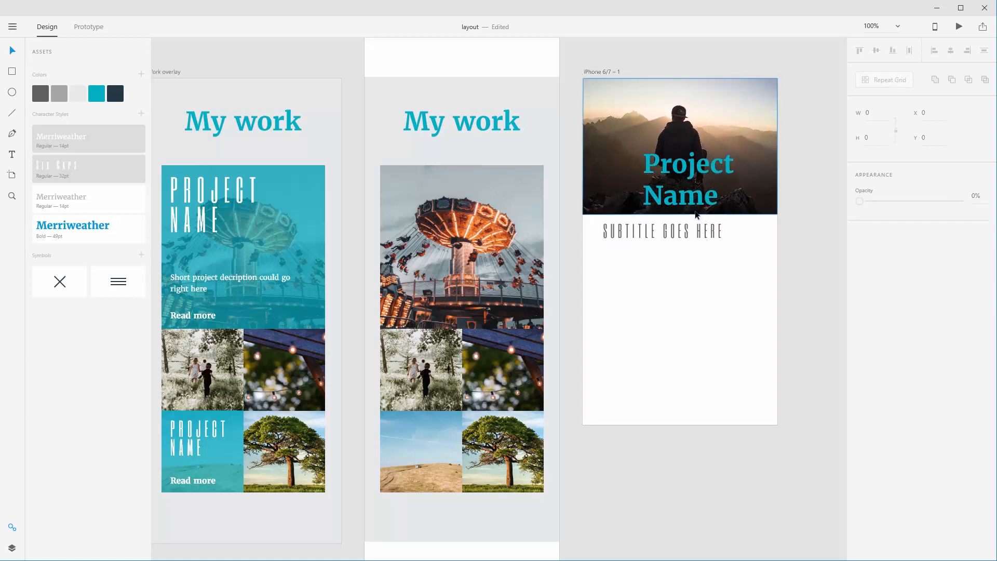
- Move the Project Name heading to X 40, Y 134, in line with the subtitle, and fill it with the saved light grey
drag(696, 206, 655, 207)
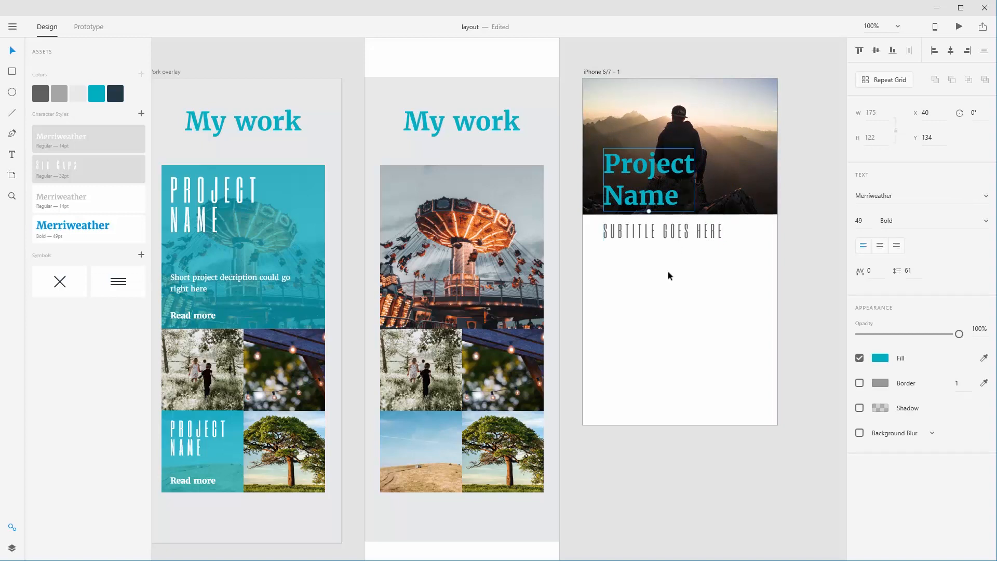
click(80, 96)
click(726, 298)
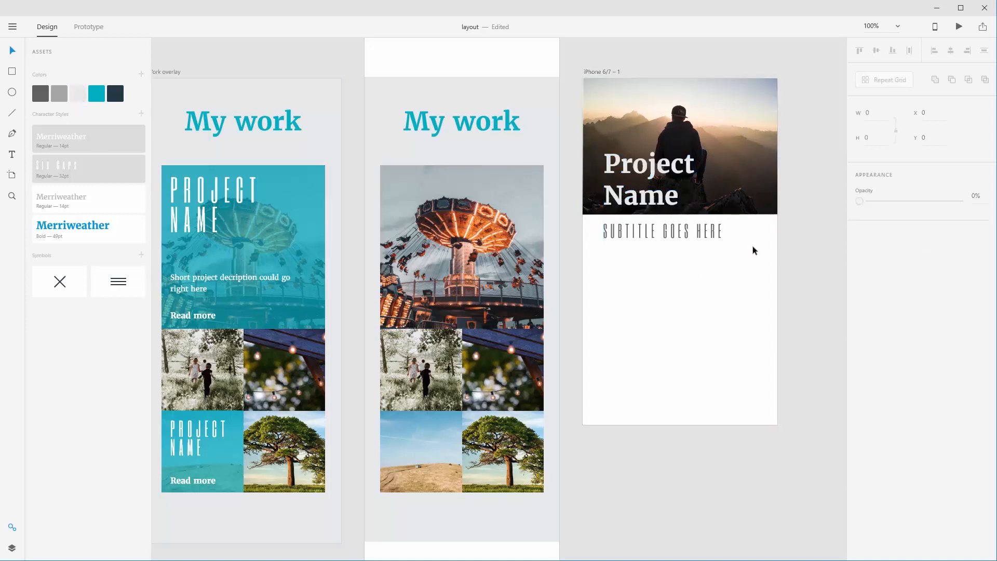
click(710, 236)
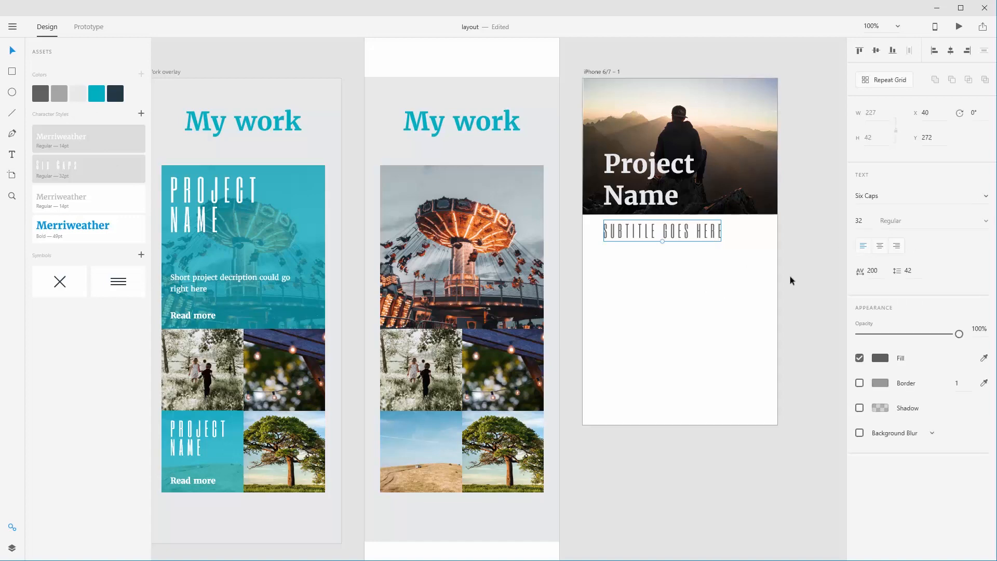
- Copy the main layout's two body paragraphs onto the new artboard, directly below the subtitle
scroll(734, 250, up, 4)
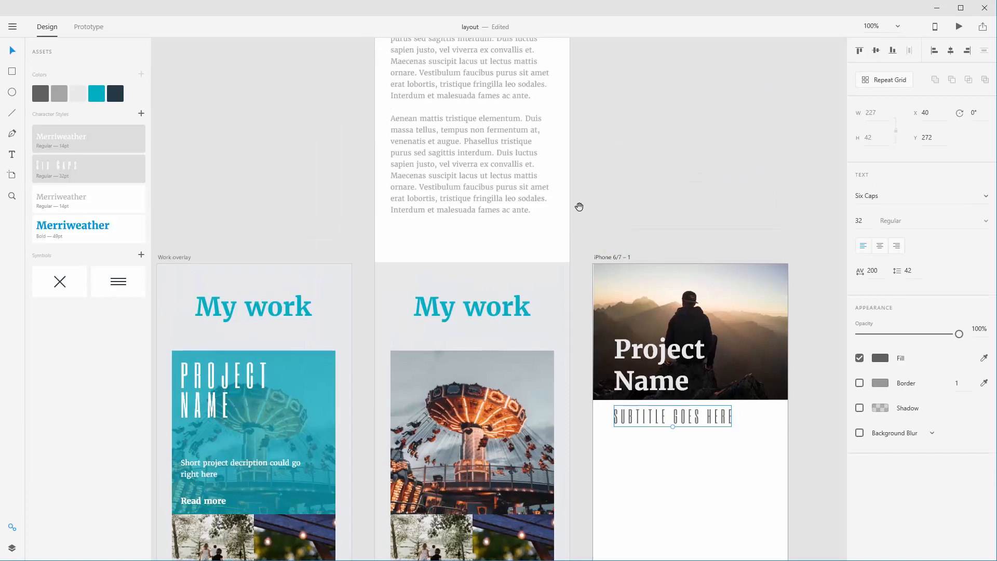
click(556, 198)
drag(800, 377, 774, 151)
key(ctrl+v)
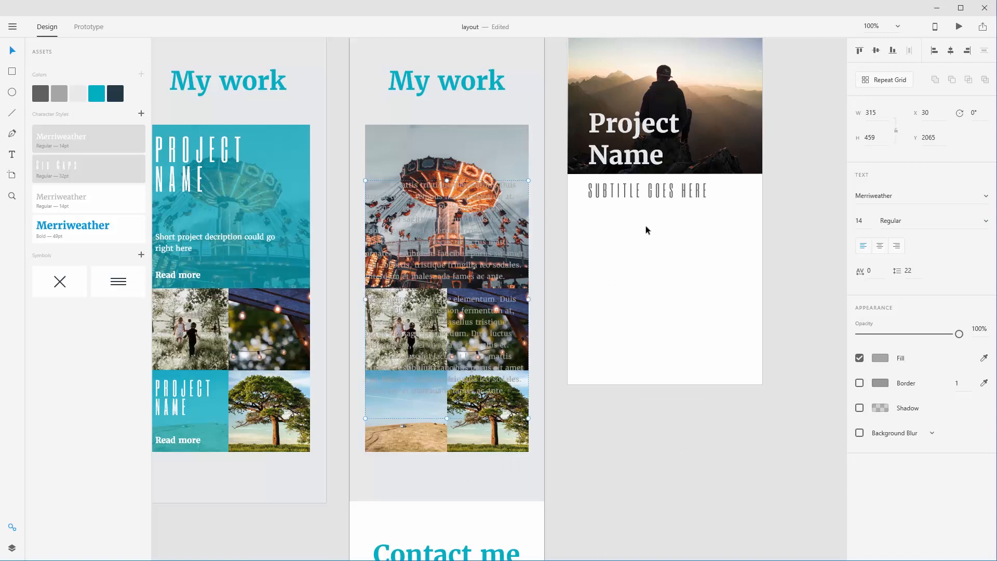
drag(462, 241, 665, 255)
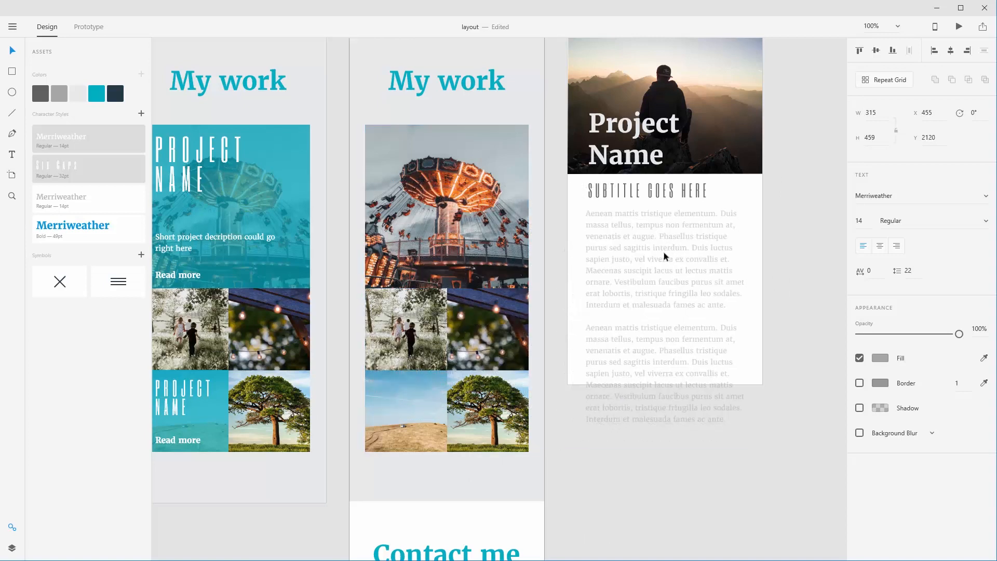
click(805, 260)
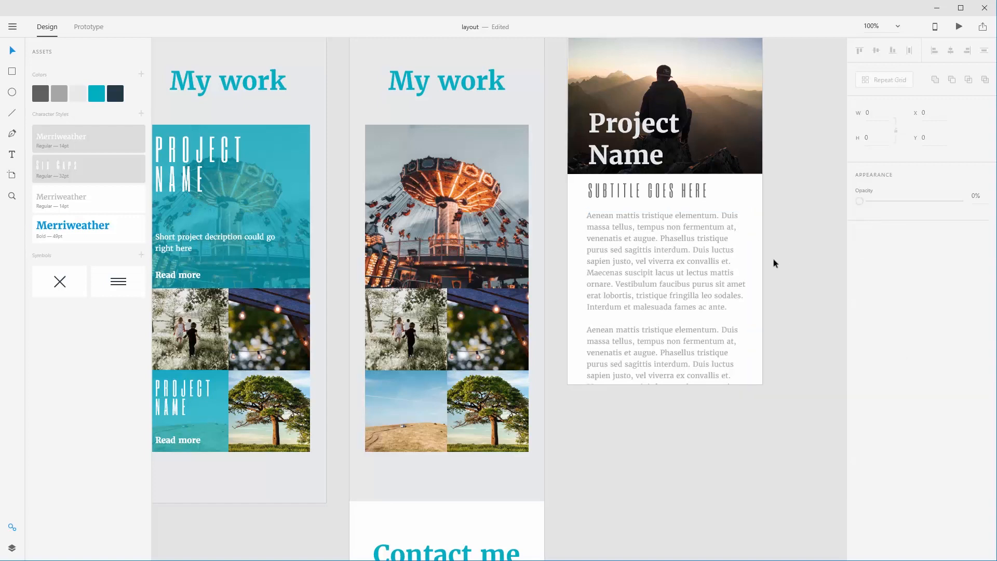
- Copy the carousel photo from the main layout over the new artboard's header at X -1, Y -3, sized 376 by 265
scroll(779, 223, up, 3)
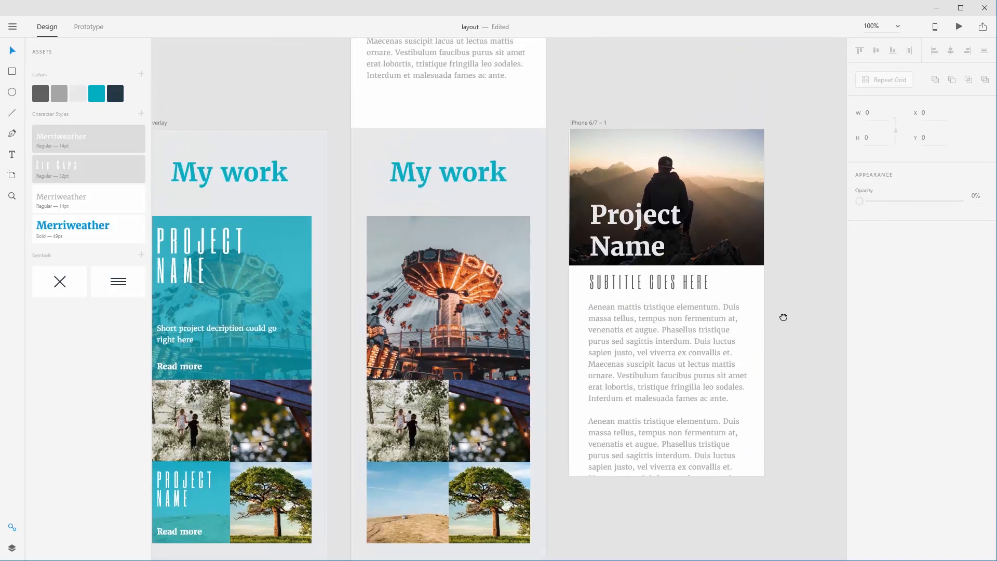
click(450, 224)
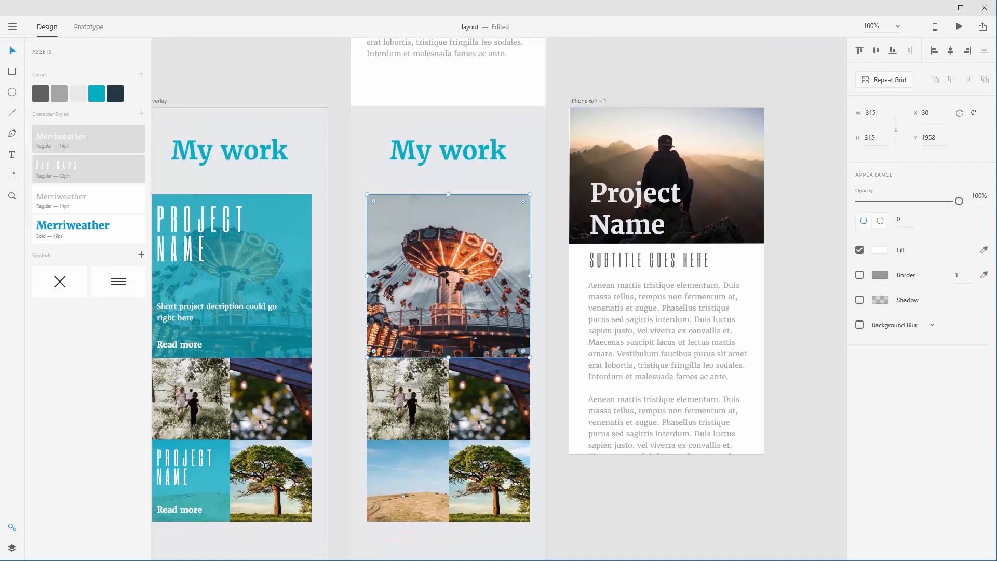
drag(437, 285, 639, 200)
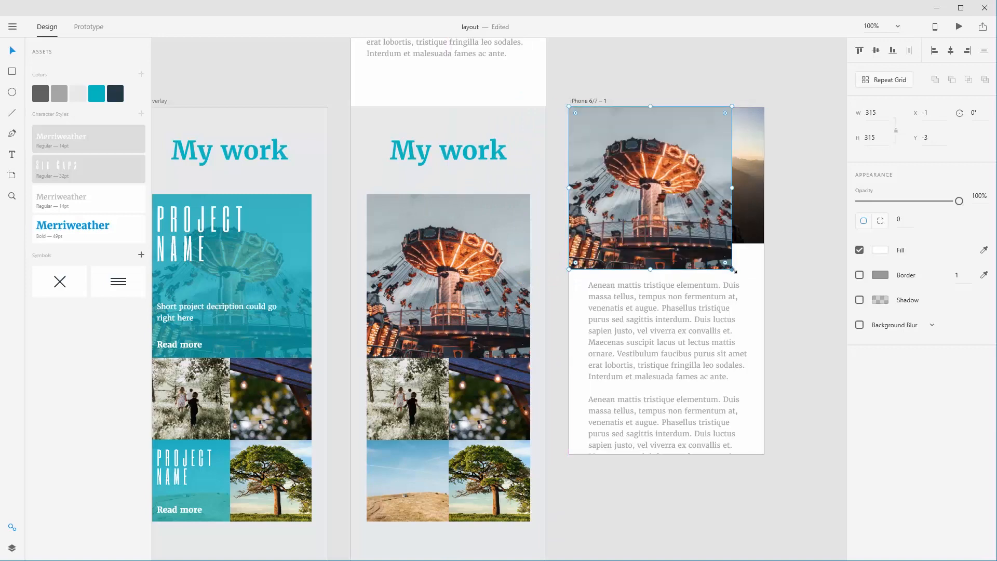
drag(732, 269, 764, 244)
click(789, 284)
click(736, 209)
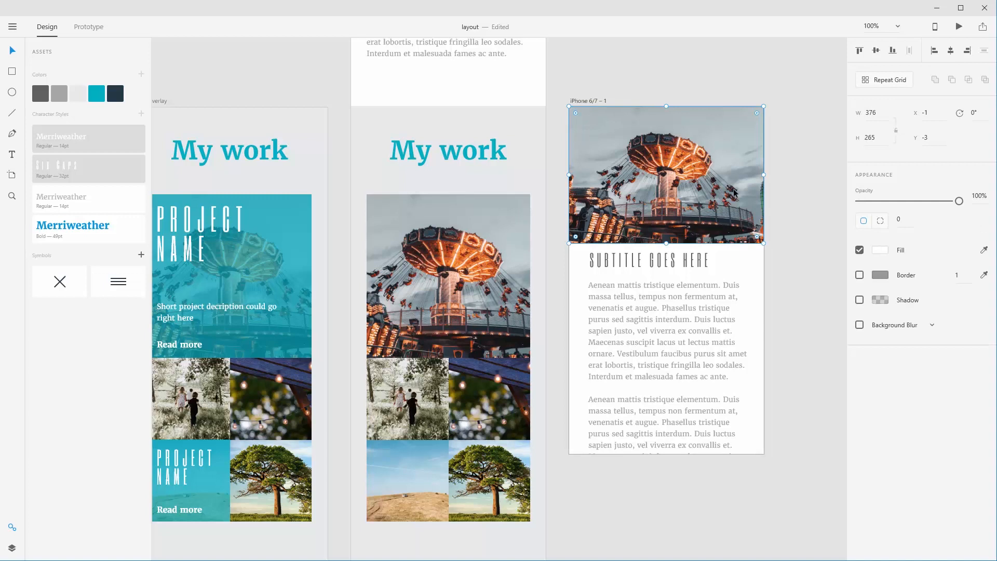
- Move the carousel photo to X 61, Y 101 and send it to the back of the artboard
drag(650, 147, 681, 200)
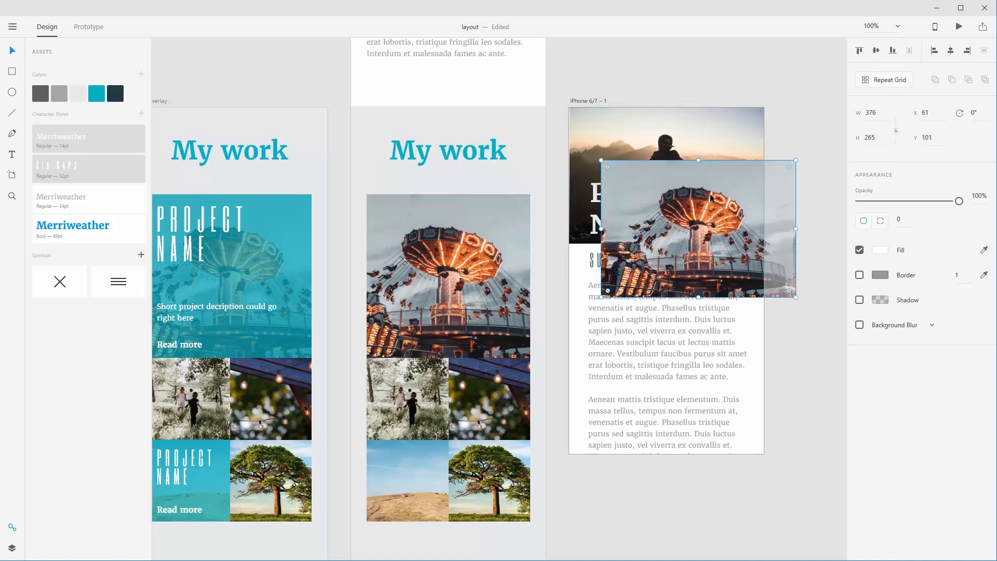
right_click(705, 193)
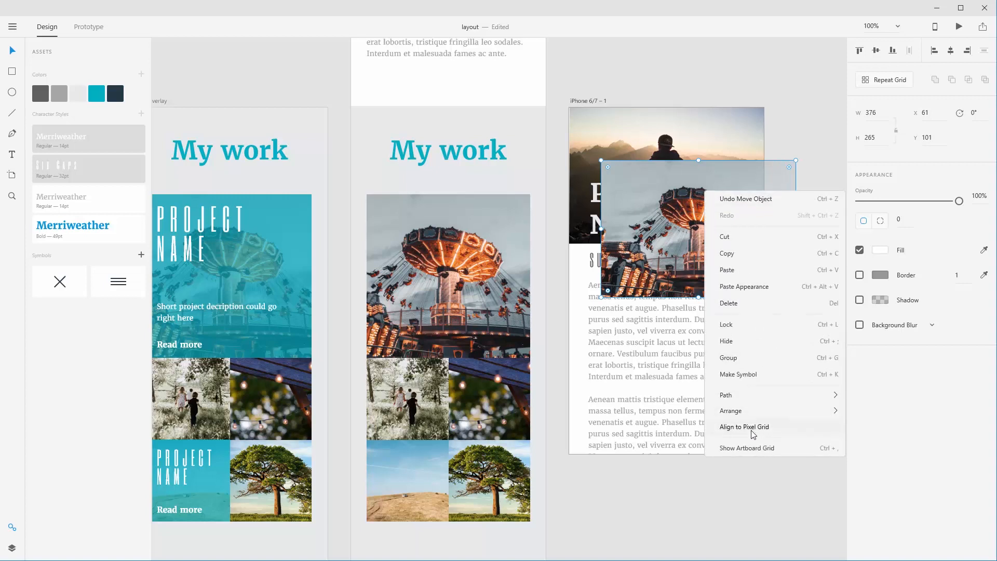
mouse_move(761, 411)
click(885, 460)
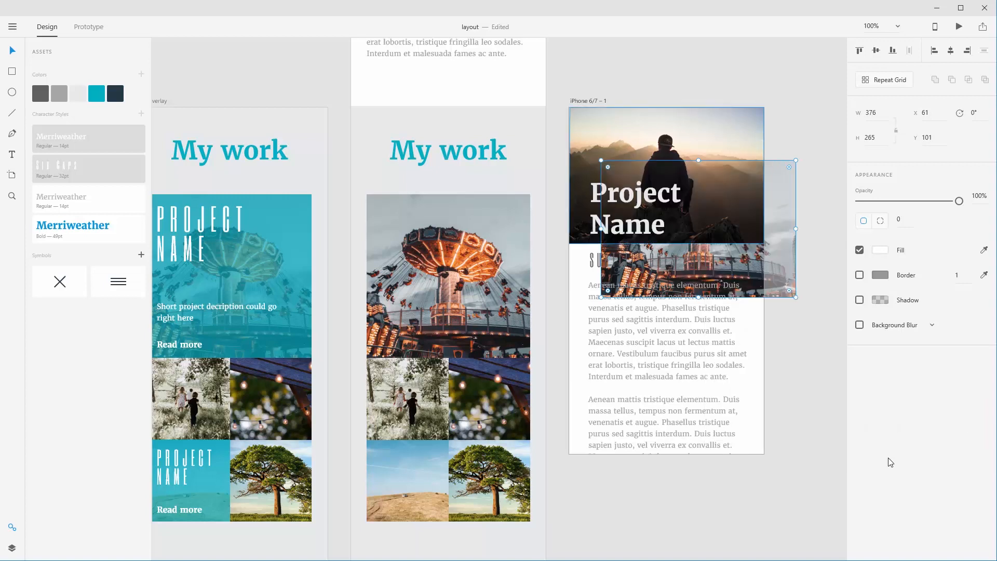
- Delete the old header photo of the man and move the carousel photo up to fill the header area
click(758, 155)
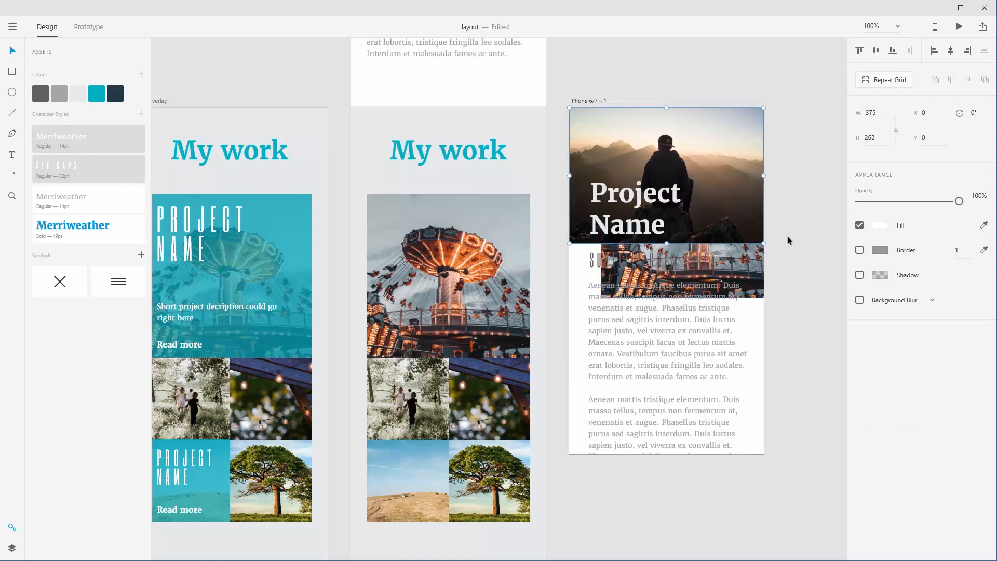
key(Delete)
click(741, 173)
drag(752, 182, 721, 130)
click(800, 194)
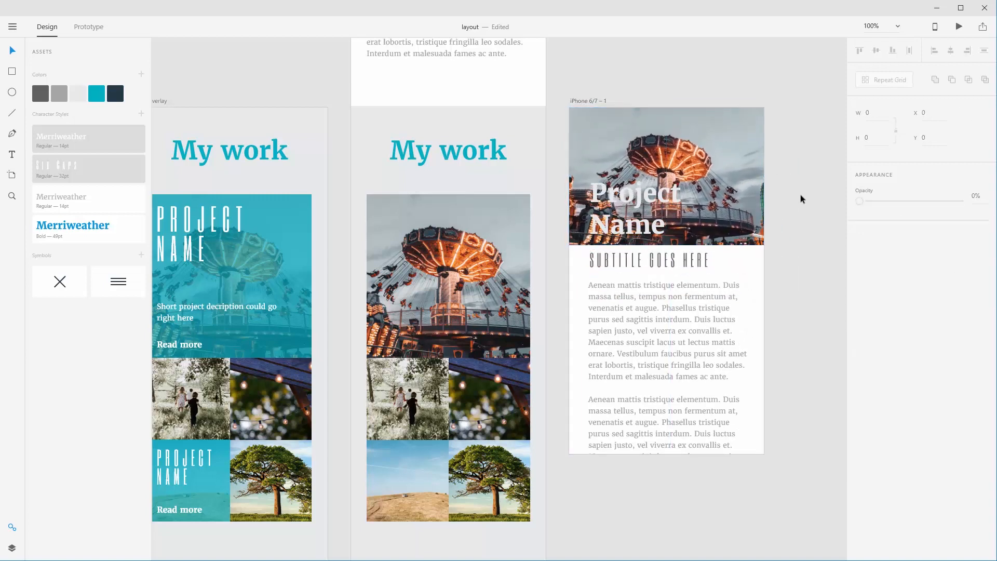
- Fill the Project Name heading on the new artboard with the saved dark navy
click(652, 202)
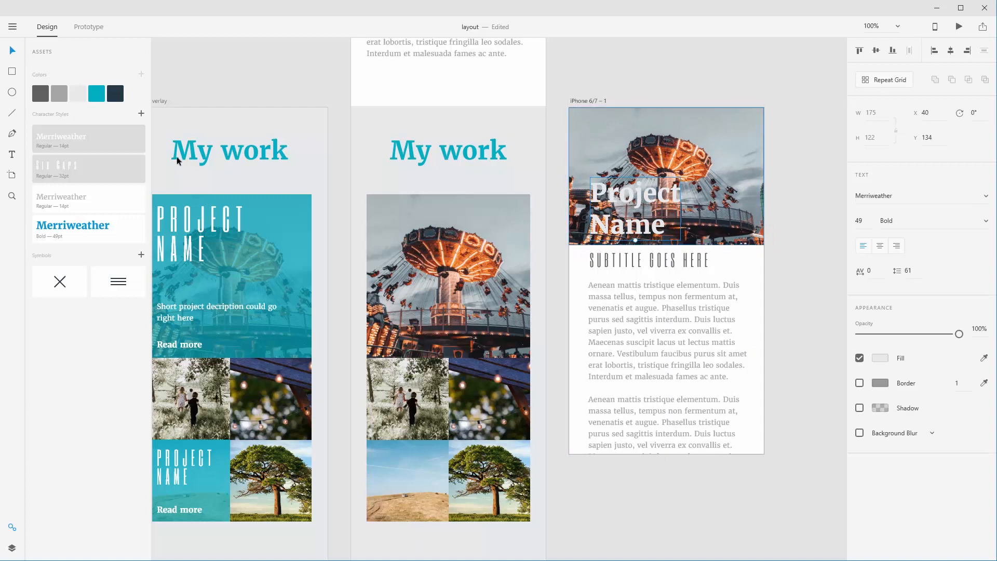
click(115, 93)
click(783, 235)
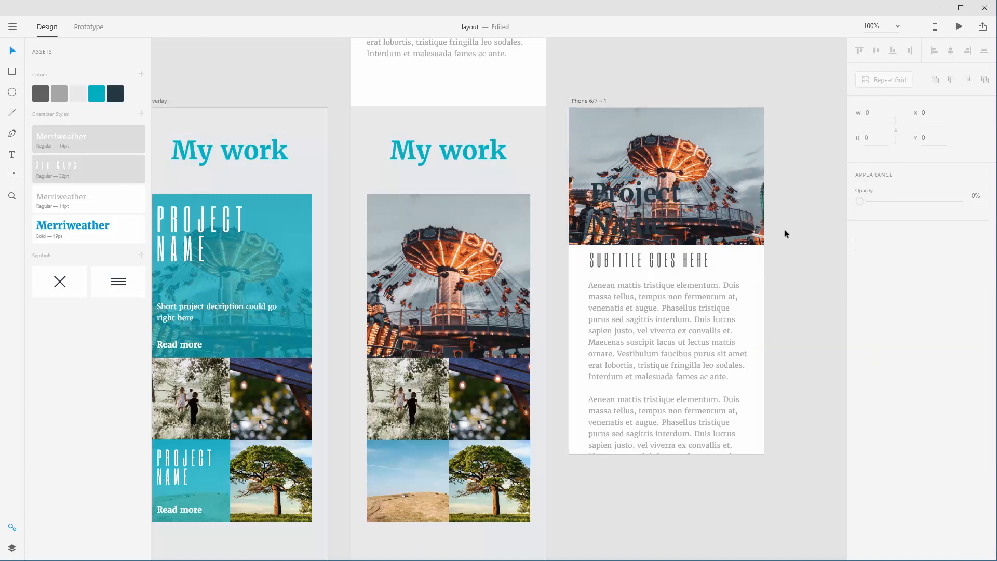
- Copy the large teal overlay from the Work overlay artboard over the new page's heading at X 0, Y 133, with a height of 213
drag(269, 236, 705, 216)
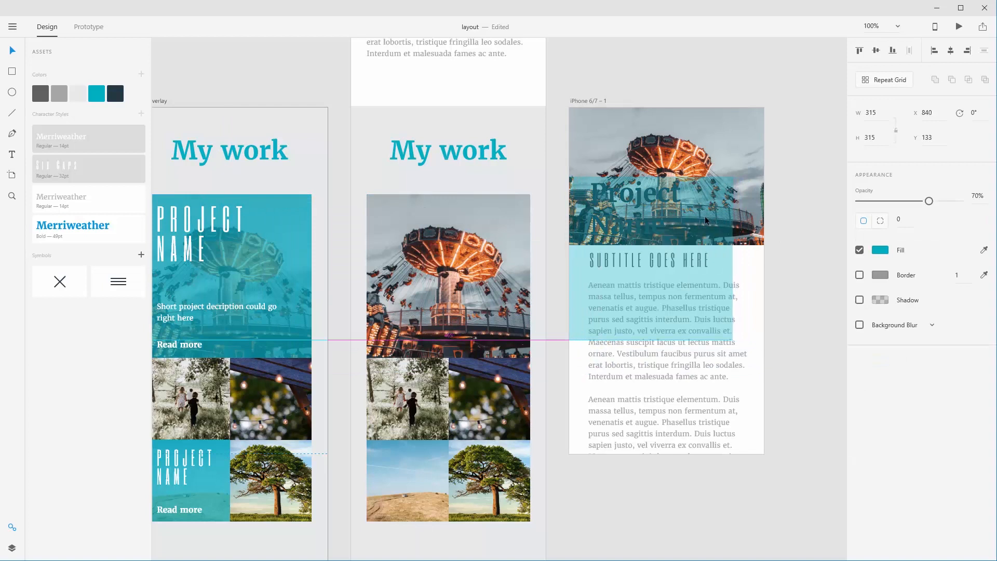
drag(731, 339, 733, 287)
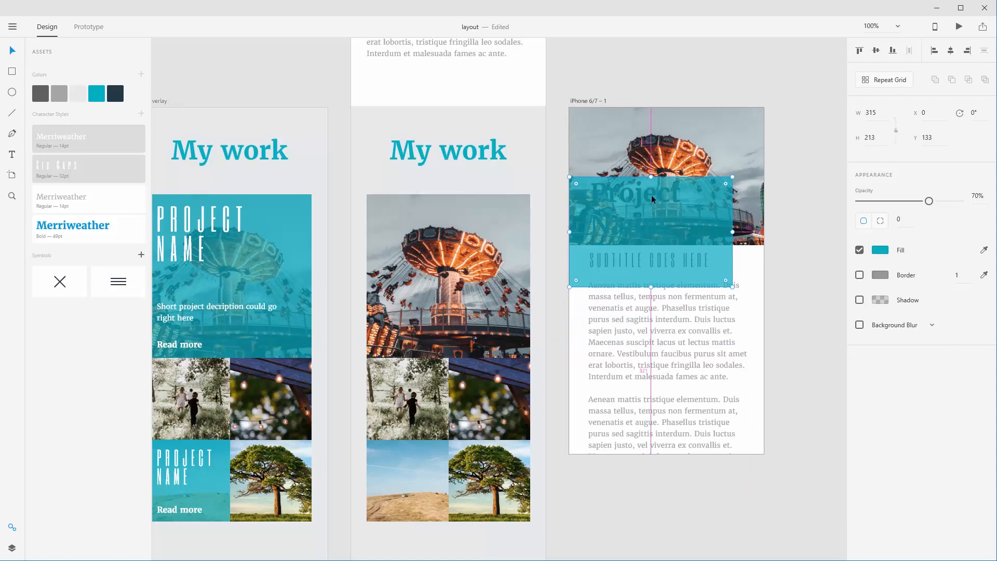
right_click(696, 208)
mouse_move(780, 429)
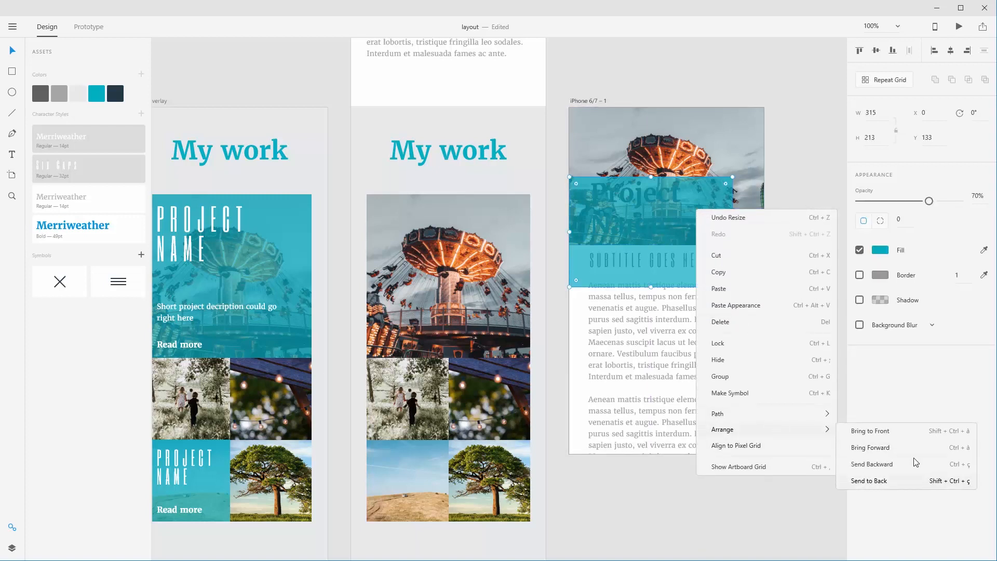
click(641, 445)
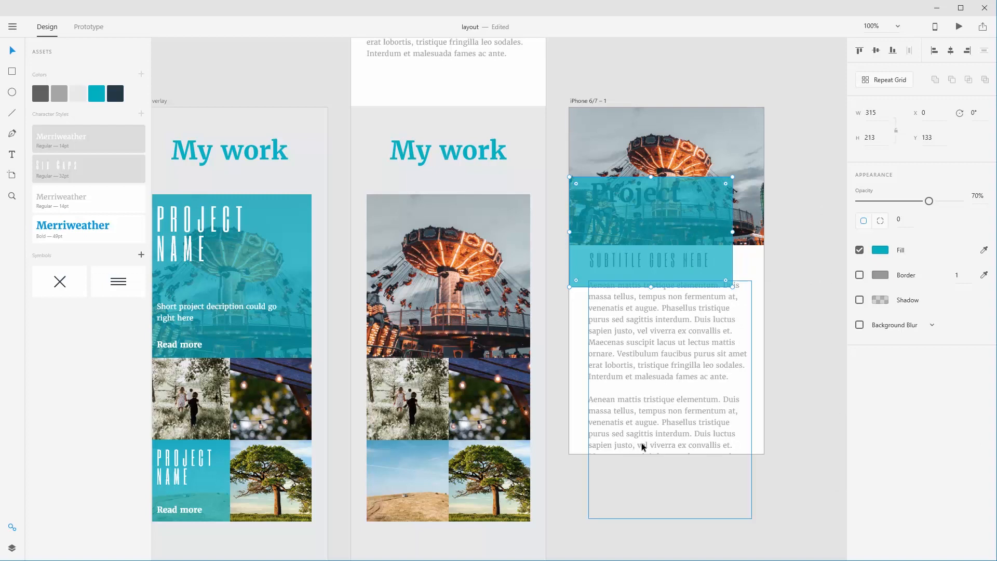
- Arrange the teal overlay rectangle so it sits behind the Project Name title and subtitle but above the hero photo
key(alt)
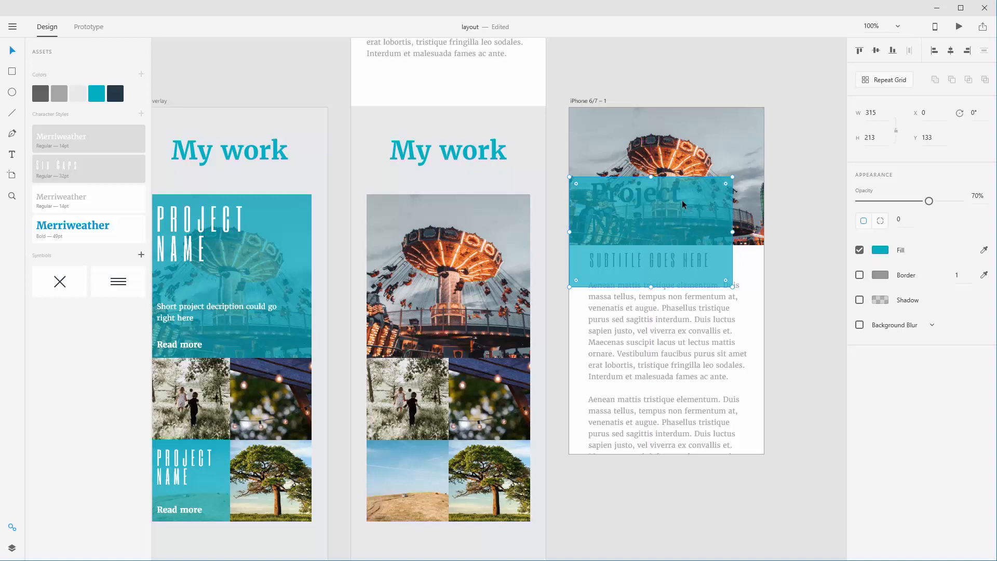
right_click(682, 201)
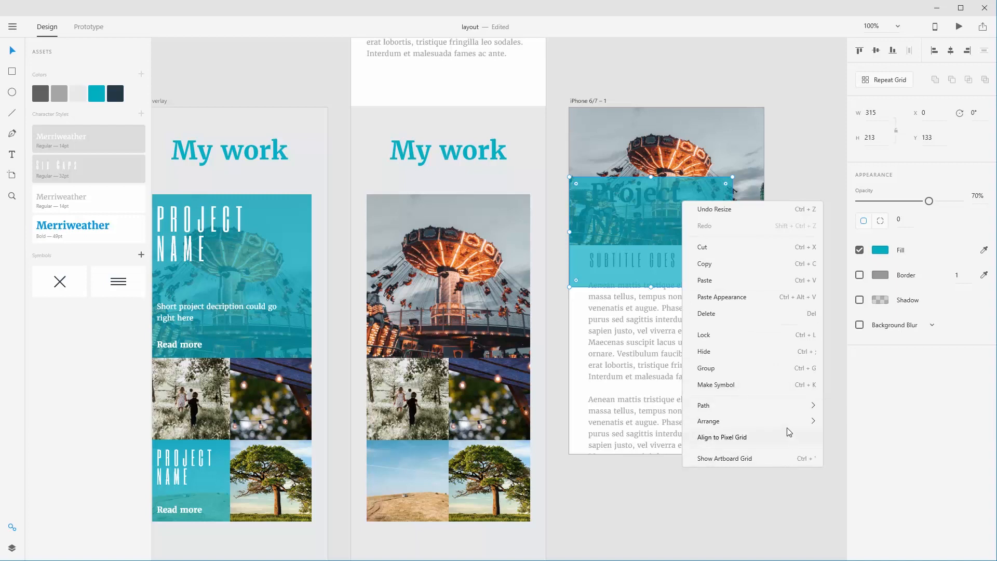
mouse_move(783, 422)
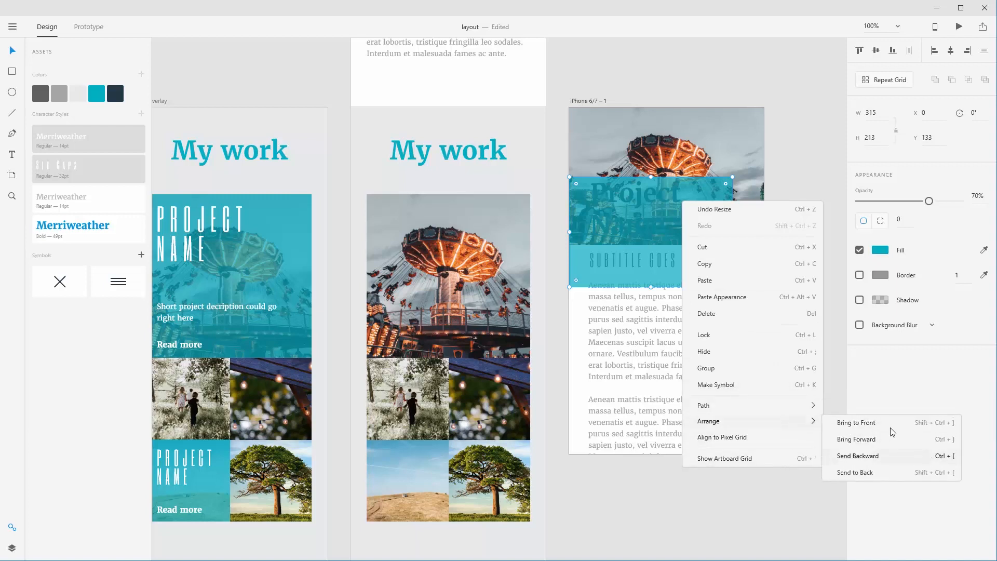
click(873, 472)
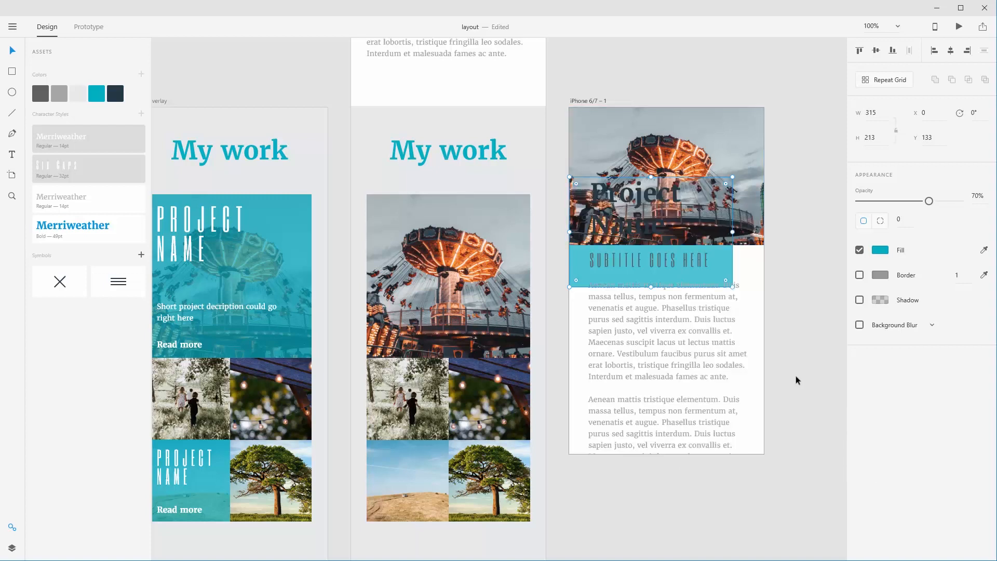
key(alt)
right_click(581, 252)
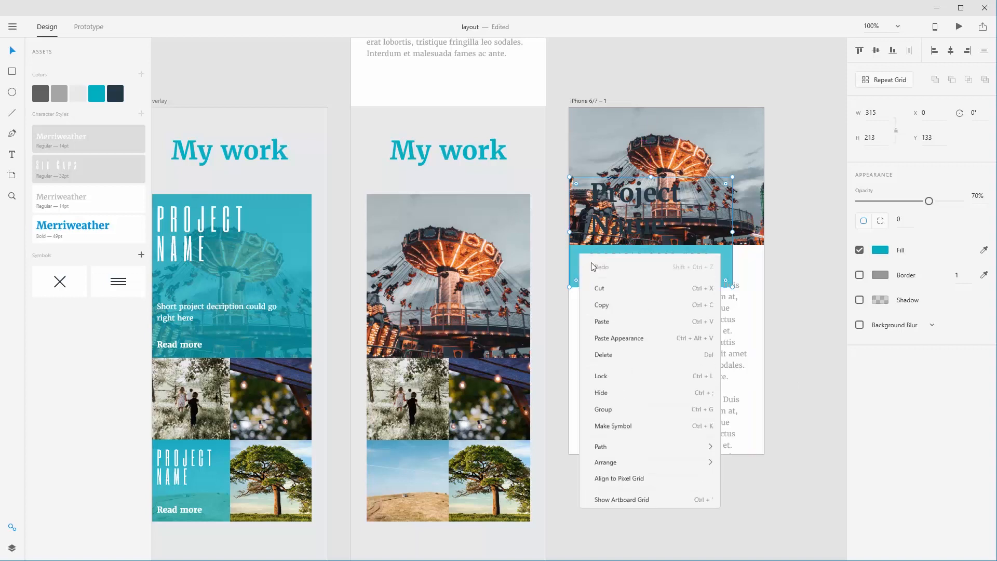
mouse_move(685, 480)
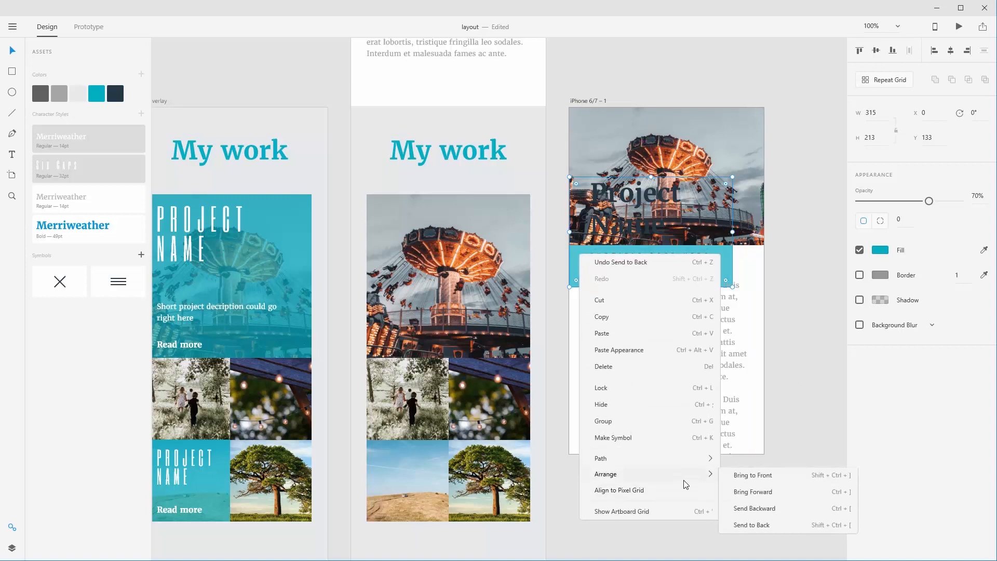
click(782, 491)
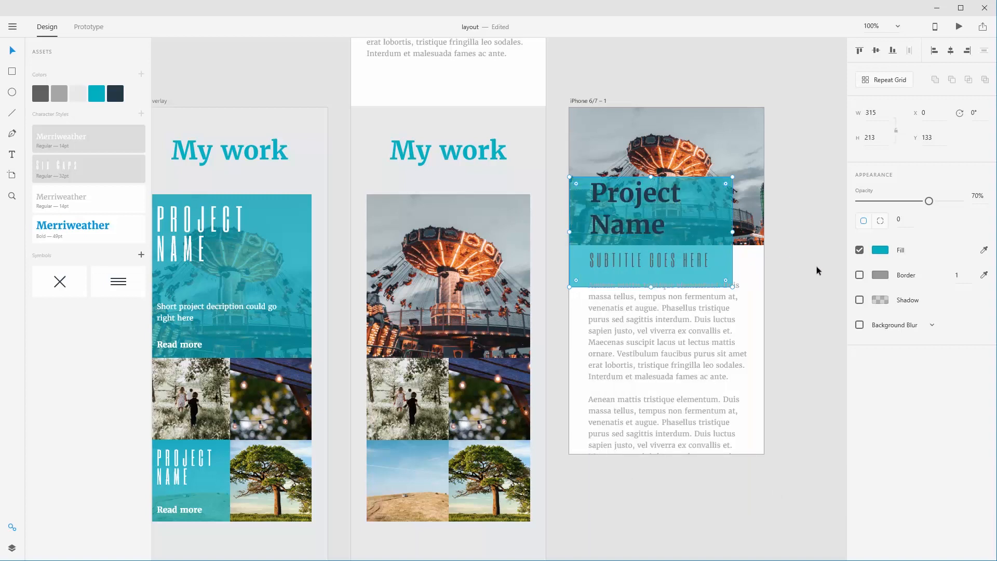
- Change the fill of the Project Name title on the iPhone 6/7 – 1 artboard to white
click(636, 207)
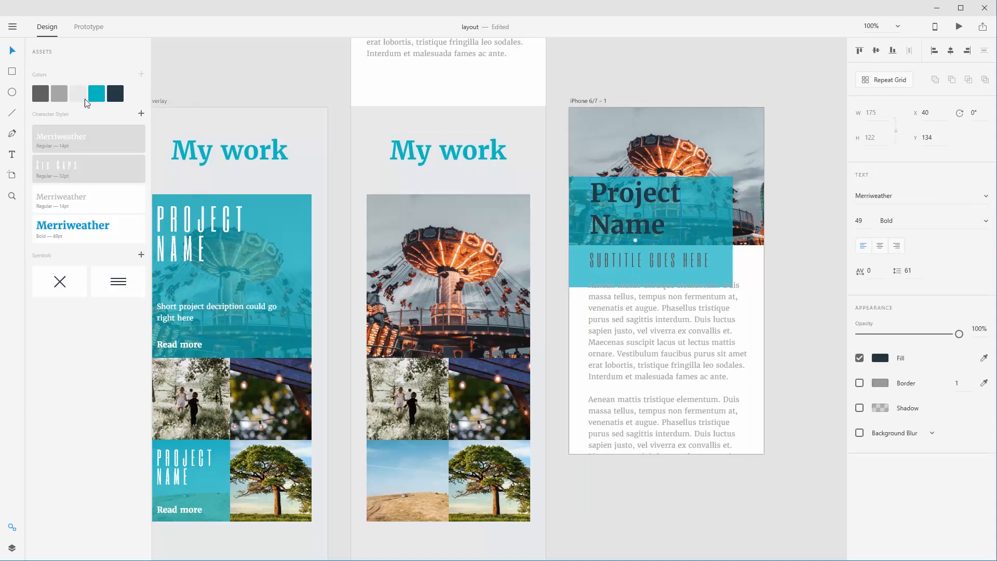
click(77, 93)
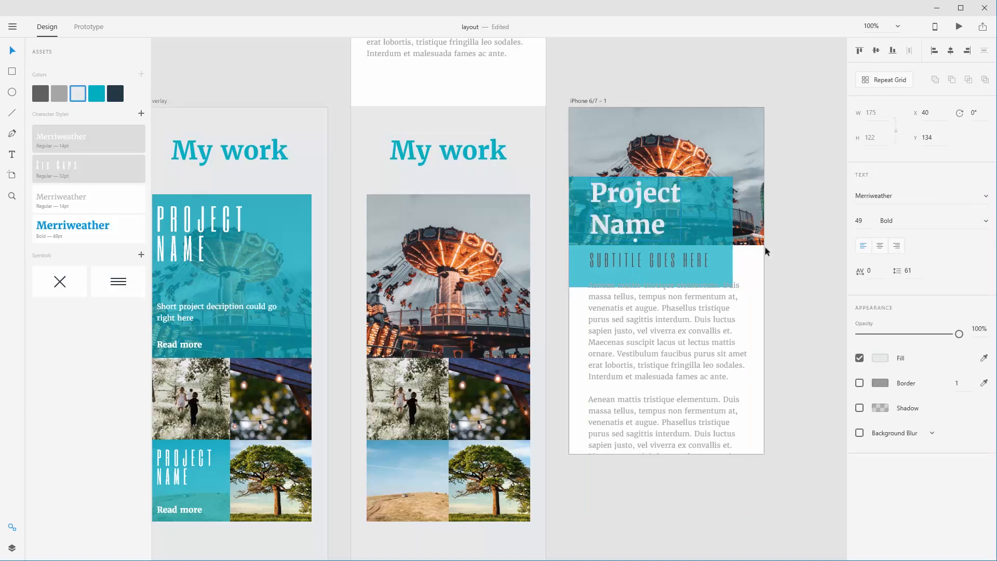
click(881, 358)
click(808, 170)
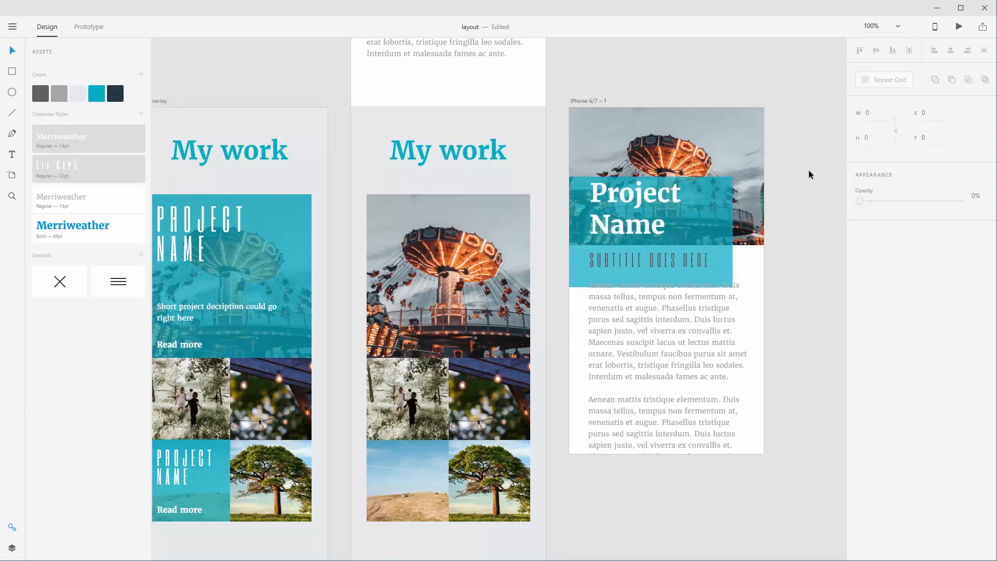
- Nudge the Project Name title slightly lower and move the body paragraph down to leave a gap below the teal overlay
click(641, 199)
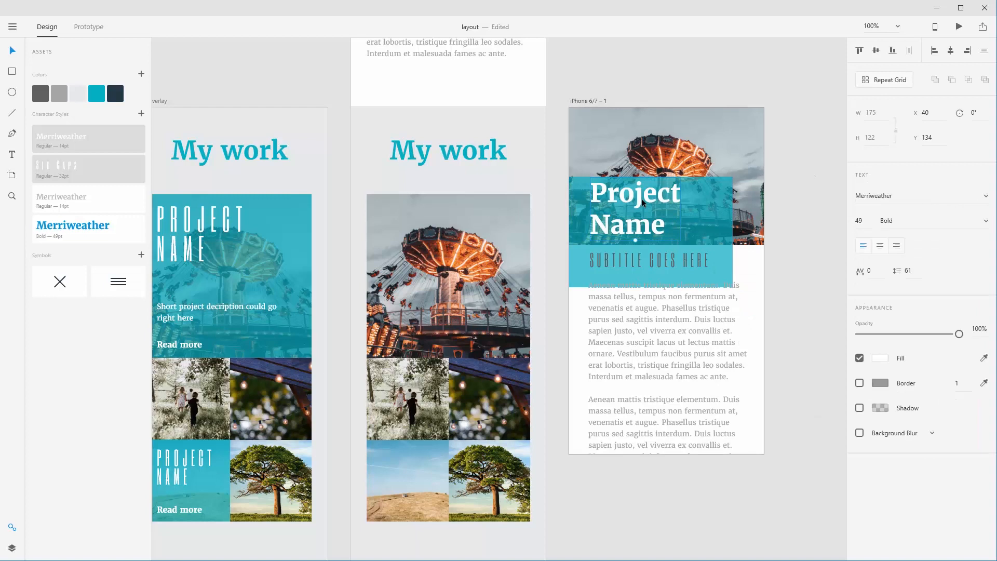
click(785, 189)
click(660, 329)
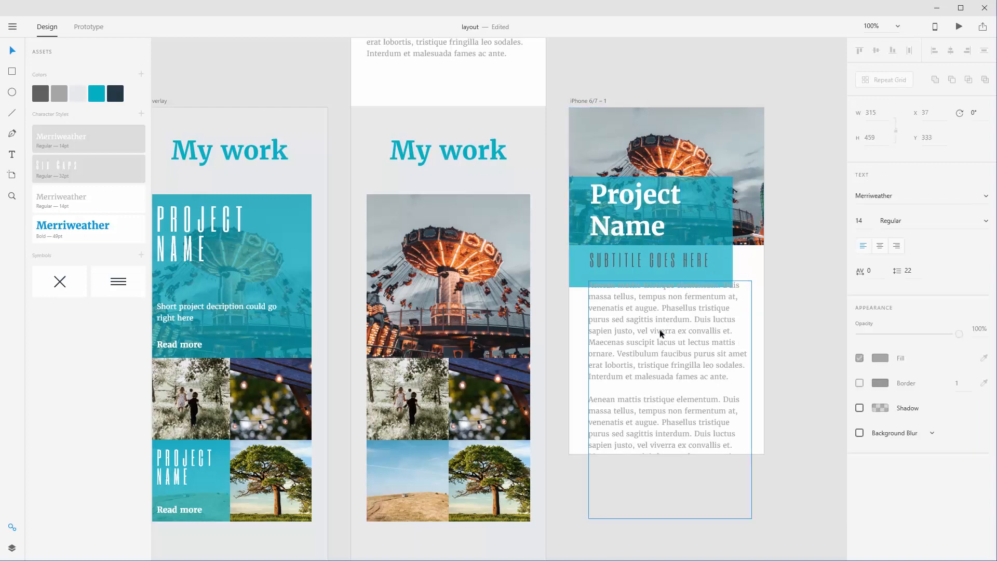
drag(660, 329, 658, 400)
- Nudge the subtitle to X 44, Y 281 and recolour it with the saved dark navy
drag(677, 263, 678, 268)
click(767, 315)
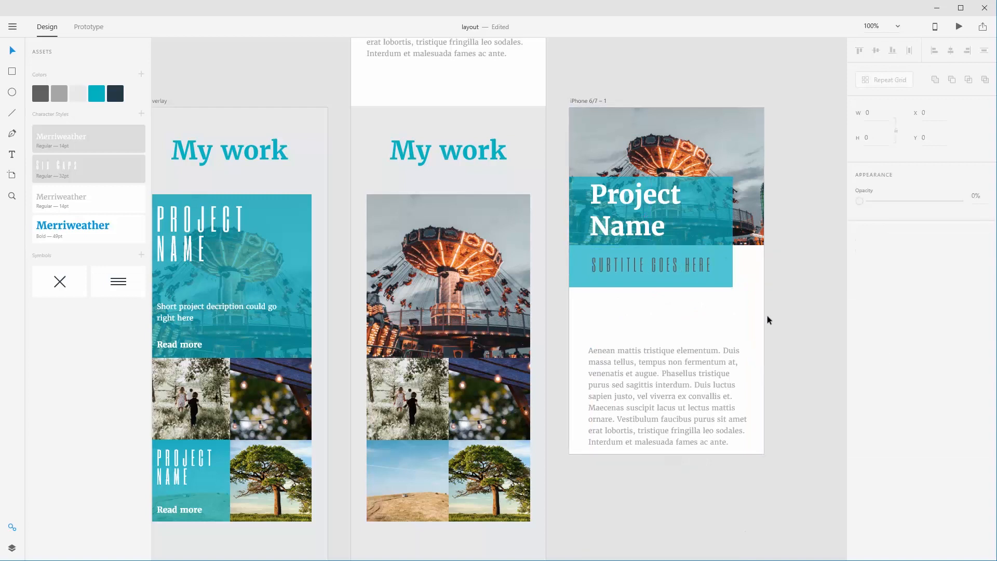
click(683, 262)
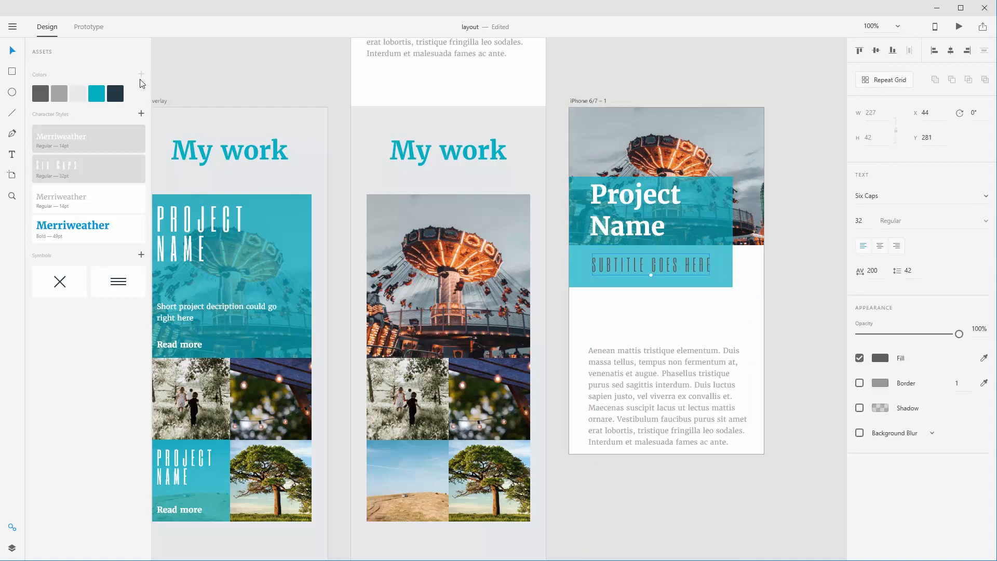
click(758, 317)
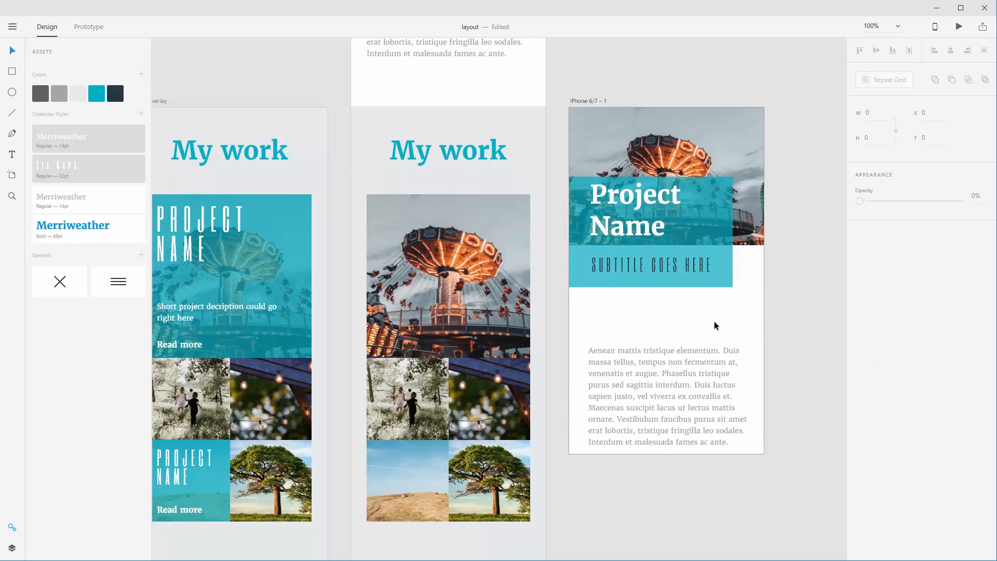
- Extend the hero photo downward to a height of 378 so it reaches below the teal overlay
click(743, 146)
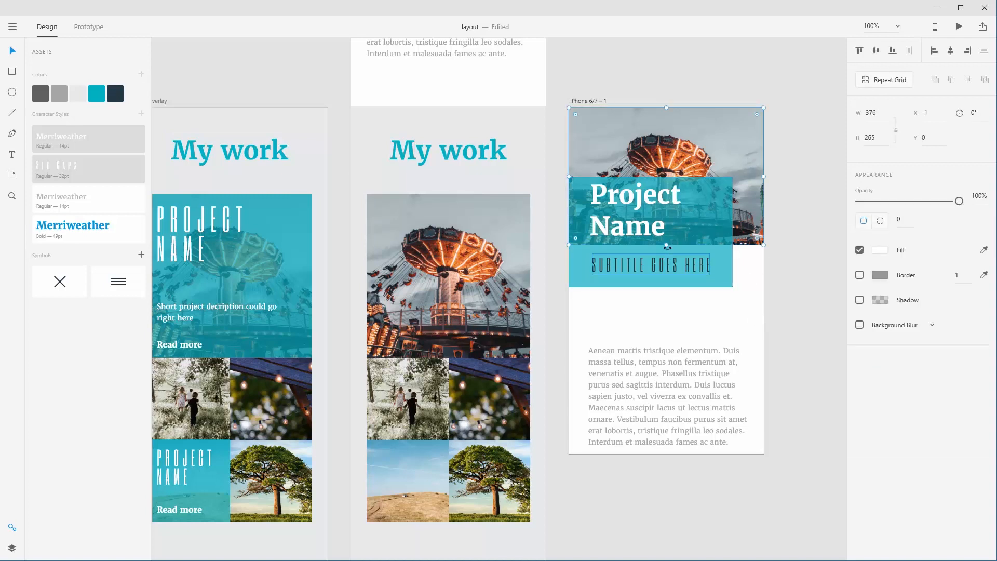
drag(667, 244, 663, 305)
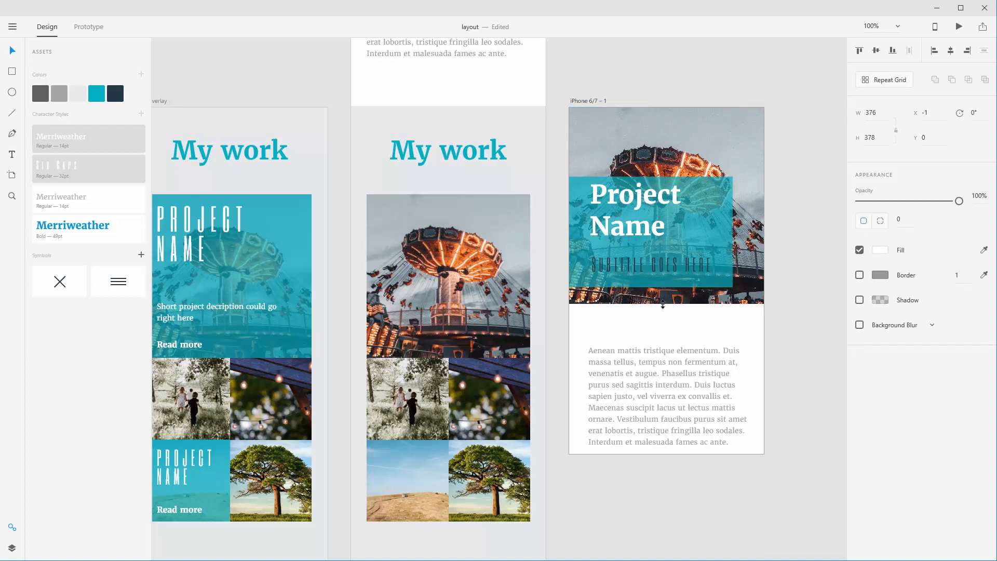
click(647, 266)
click(787, 283)
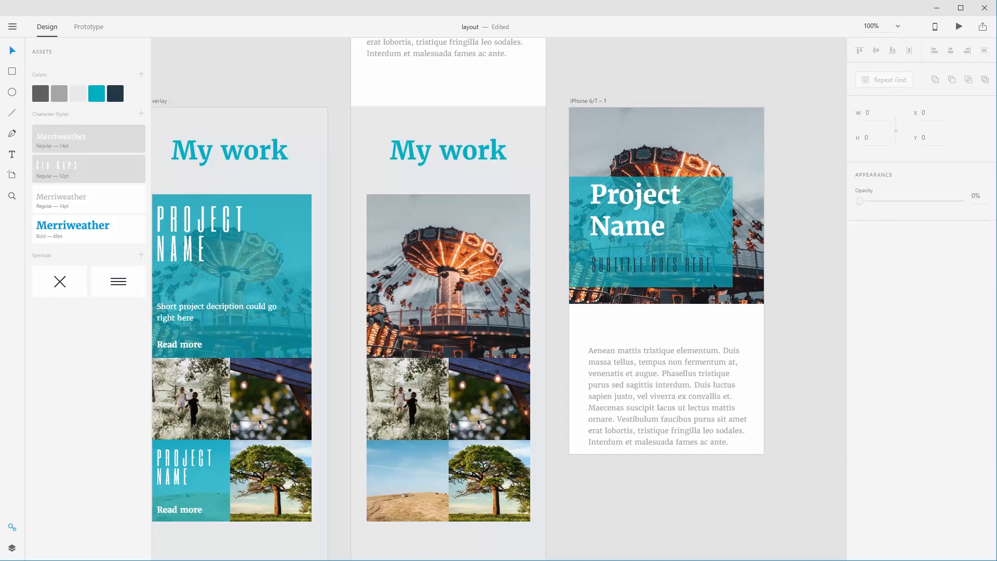
- Draw a 227-wide horizontal line between the title and subtitle, with a dark navy border at 20% opacity
key(l)
drag(594, 249, 712, 249)
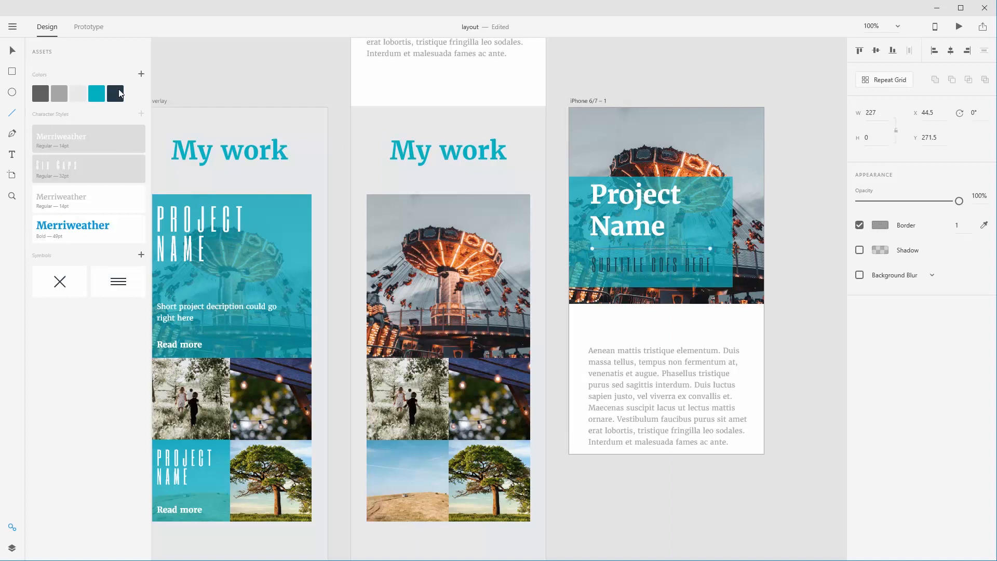
click(78, 93)
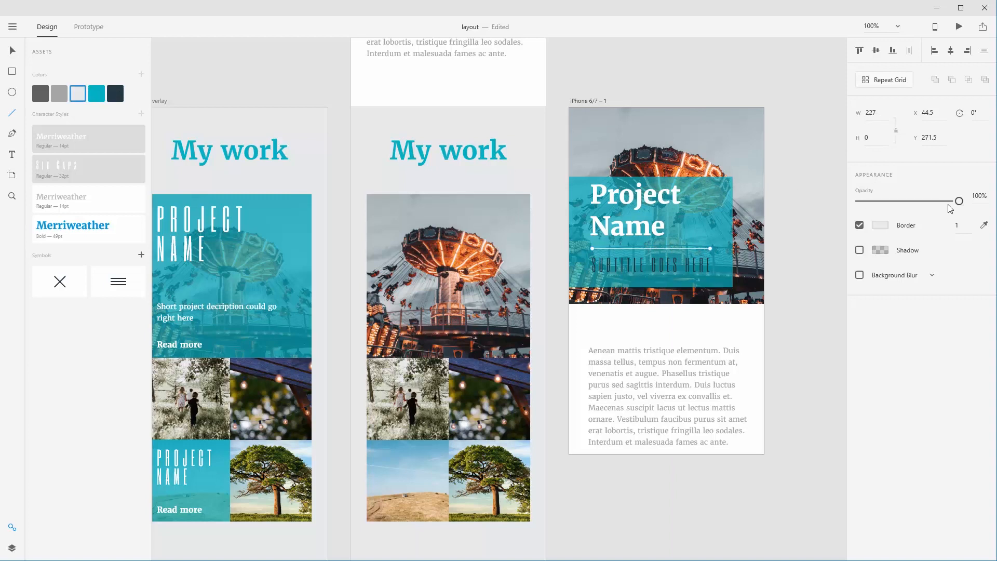
drag(958, 201, 900, 201)
click(115, 96)
click(880, 201)
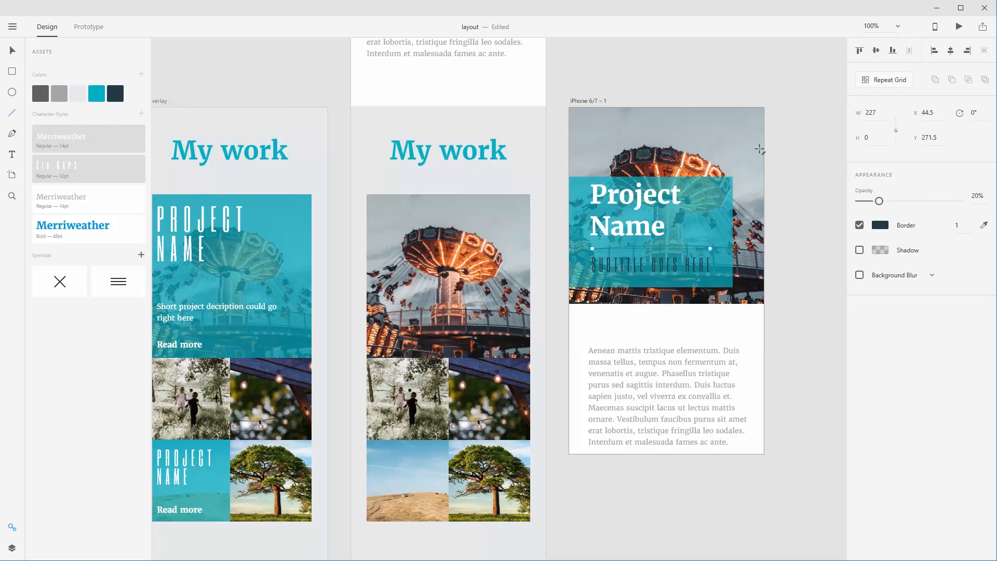
key(Escape)
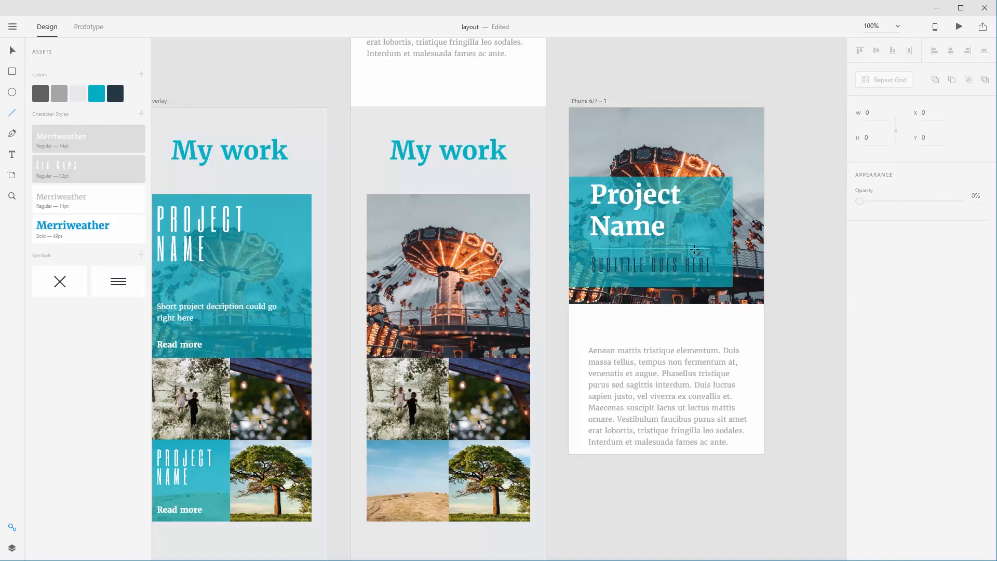
- Raise the opacity of the divider line between the title and subtitle to 60%
click(13, 51)
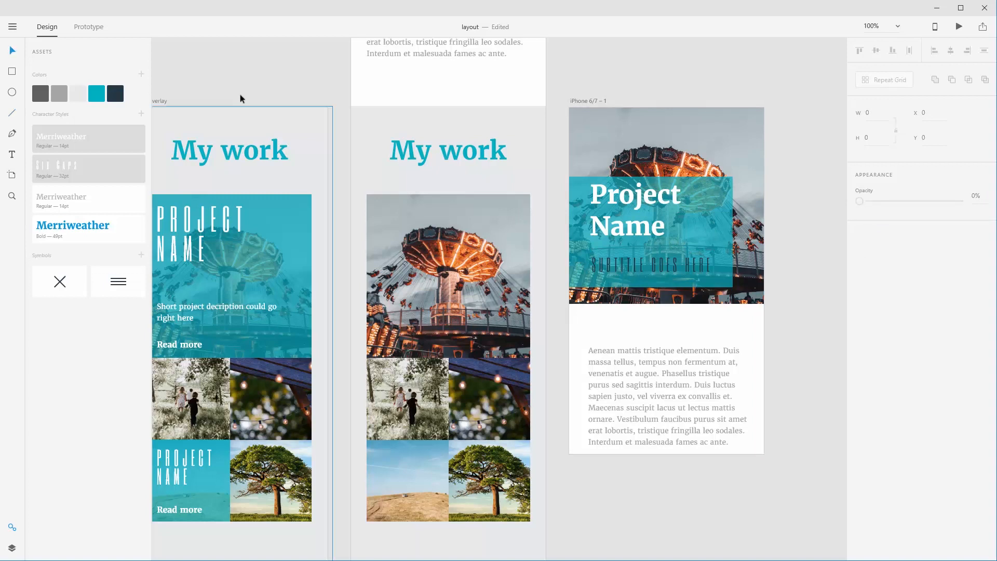
click(691, 249)
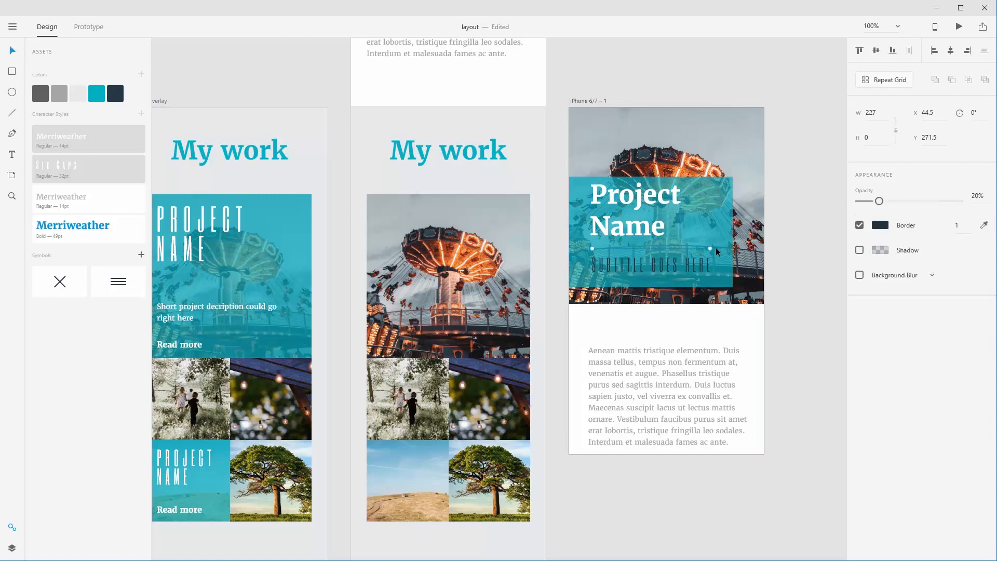
drag(883, 201, 890, 204)
click(815, 204)
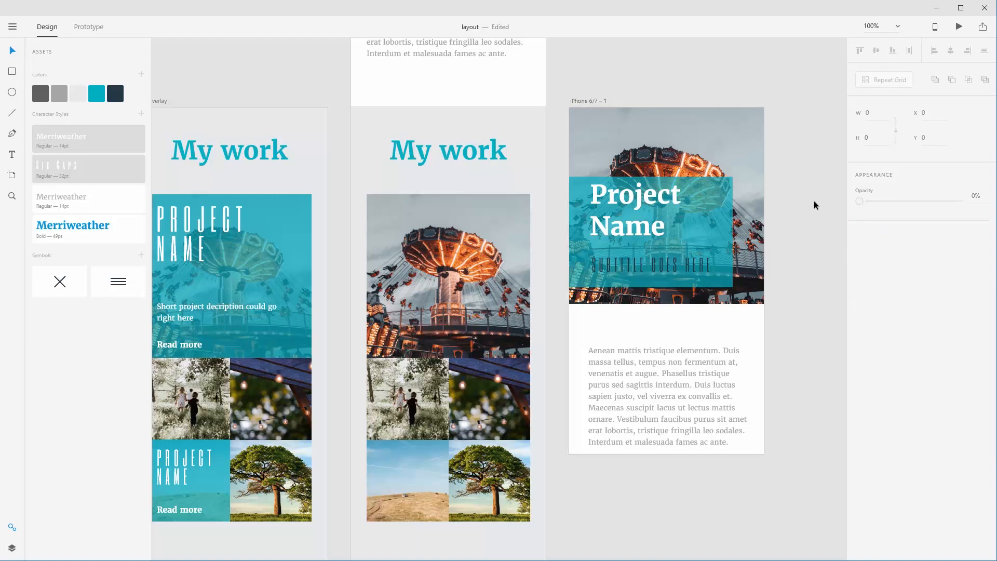
click(718, 200)
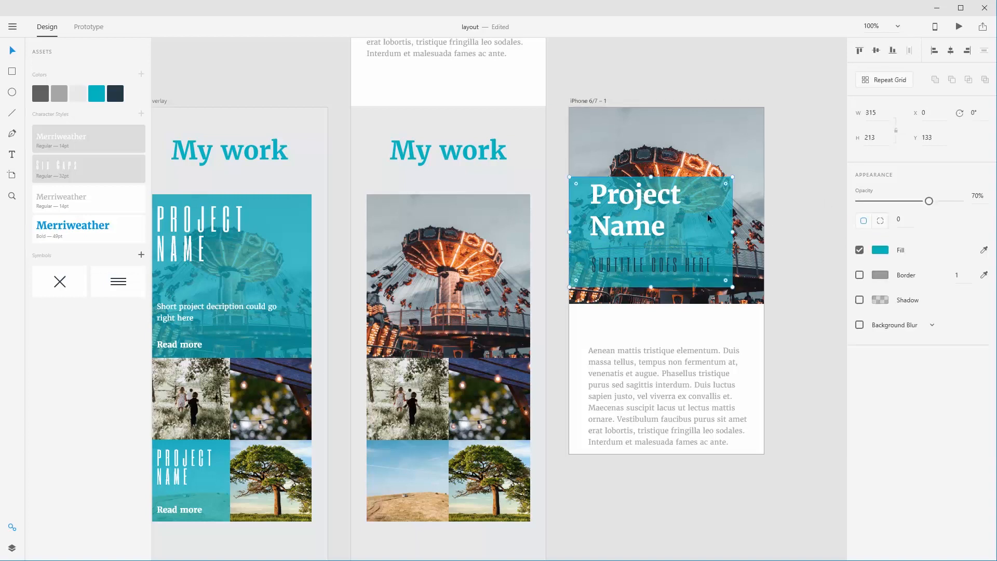
click(670, 249)
drag(890, 201, 921, 203)
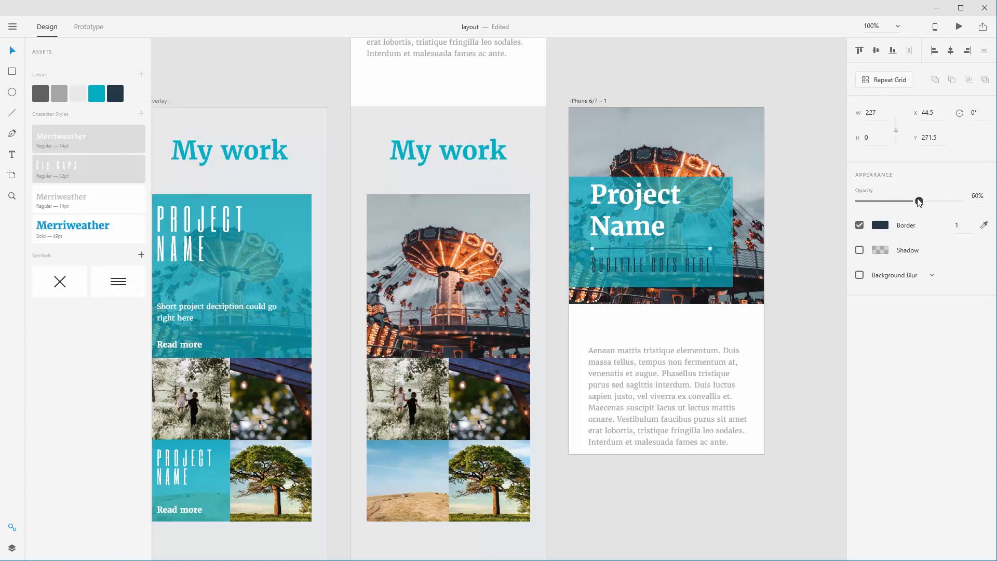
key(Escape)
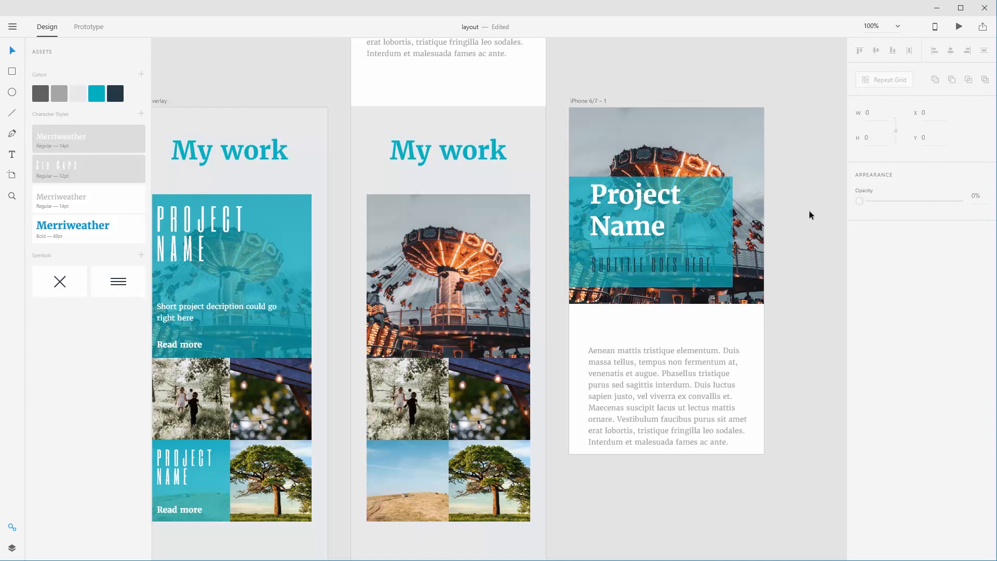
- Move the body paragraph up to X 37, Y 416, closer to the hero photo's lower edge
drag(814, 284, 815, 222)
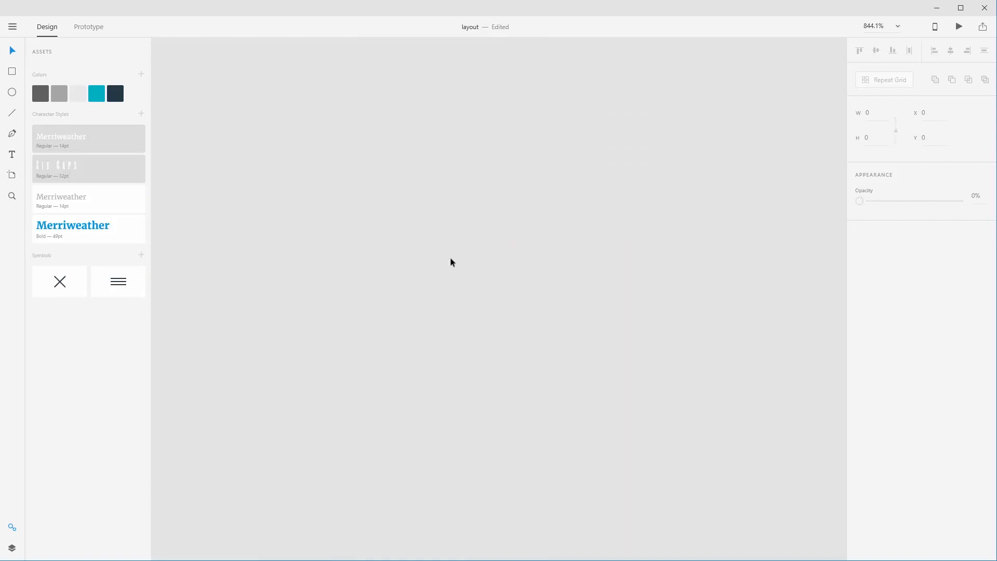
drag(541, 209, 571, 301)
key(ctrl+1)
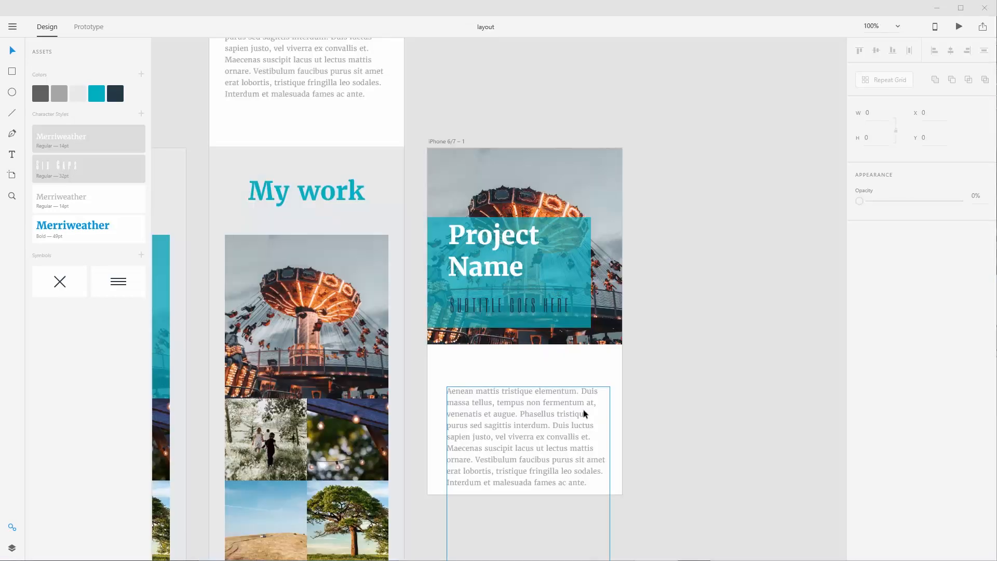
drag(553, 418, 627, 299)
key(ctrl+z)
key(space)
click(720, 330)
drag(589, 380, 588, 359)
key(space)
drag(726, 413, 747, 390)
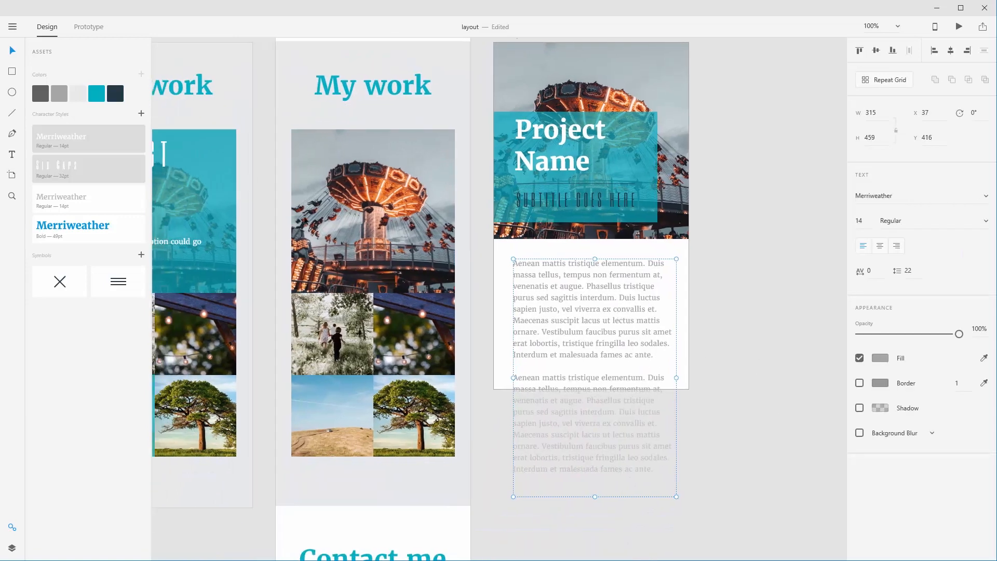
- Try to stretch the teal overlay upward and move it together with the title higher on the hero photo
key(space)
drag(721, 152, 716, 240)
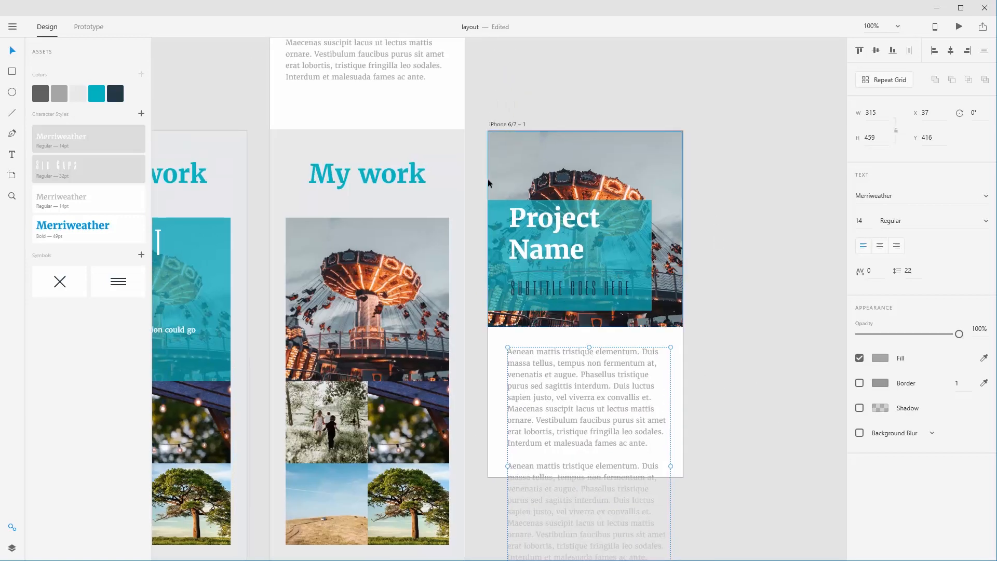
scroll(741, 305, down, 2)
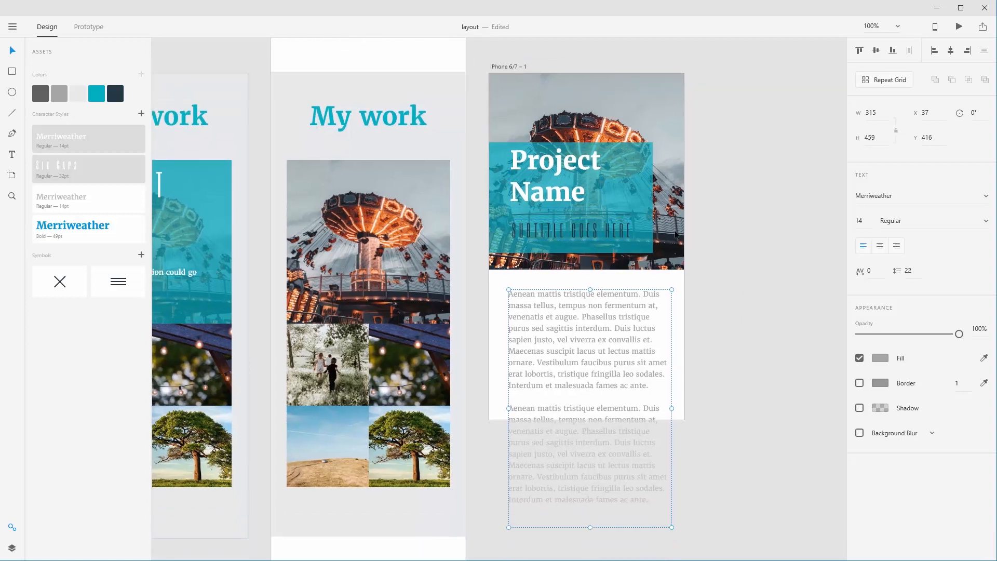
click(723, 238)
click(561, 234)
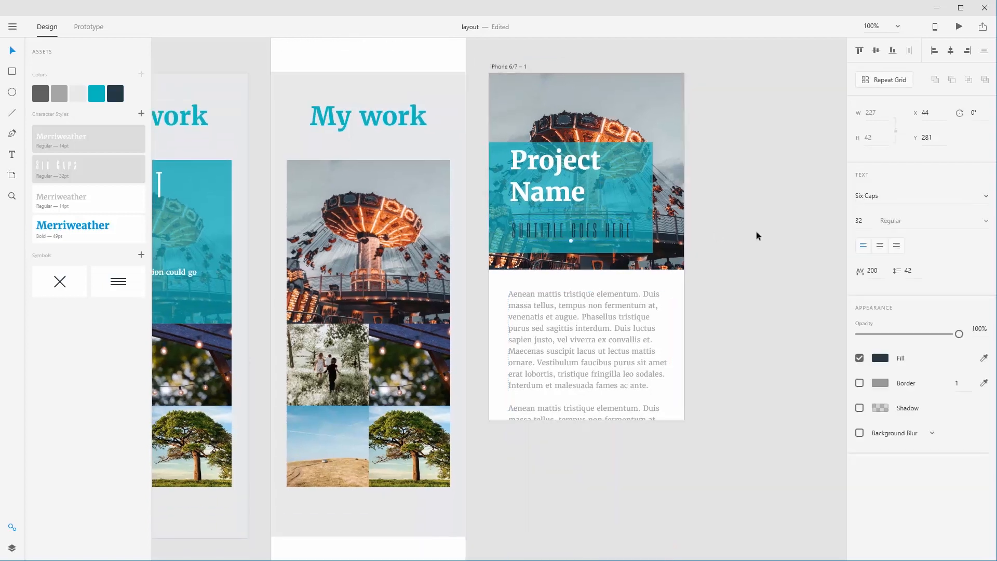
click(614, 149)
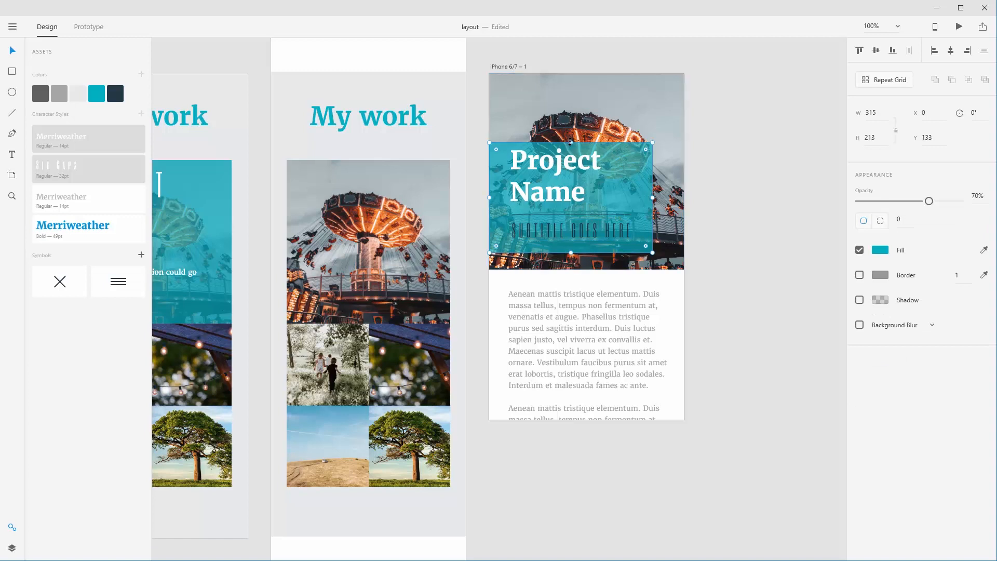
drag(570, 142, 574, 89)
shift+click(558, 160)
drag(559, 160, 555, 127)
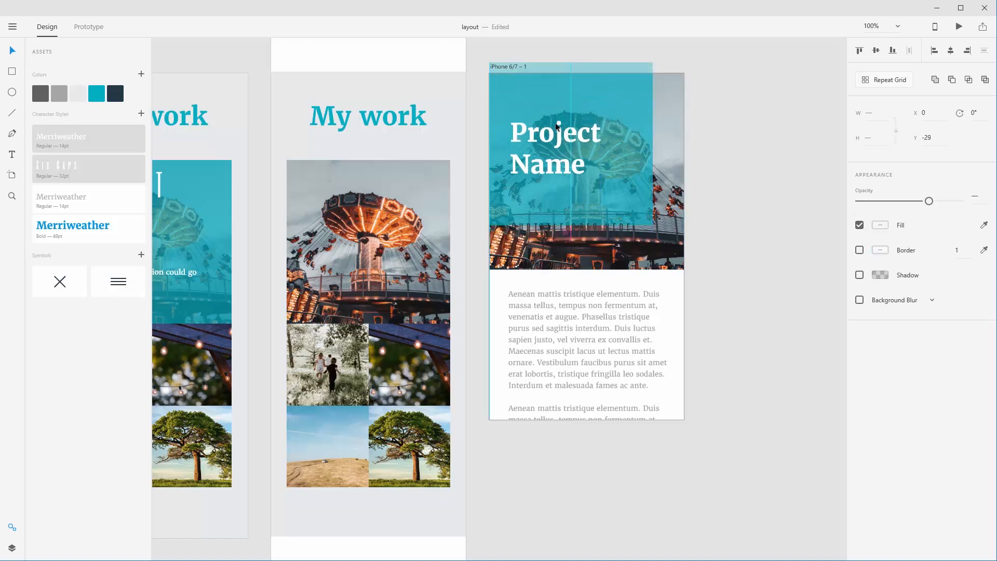
key(ctrl+z)
key(ctrl+z)
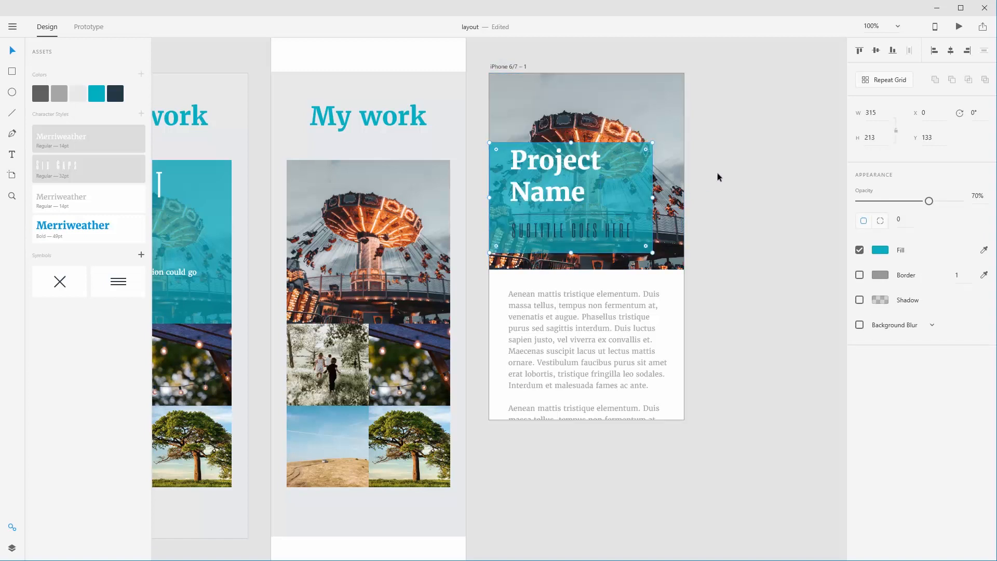
click(718, 177)
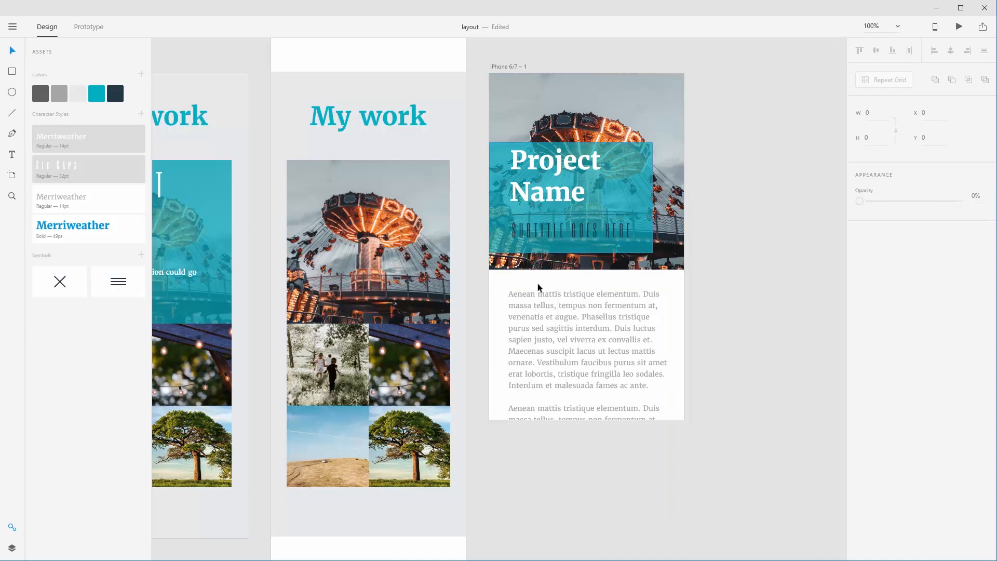
- Try to extend the teal overlay's lower edge past the hero photo to a height of 369
click(534, 244)
drag(571, 253, 569, 334)
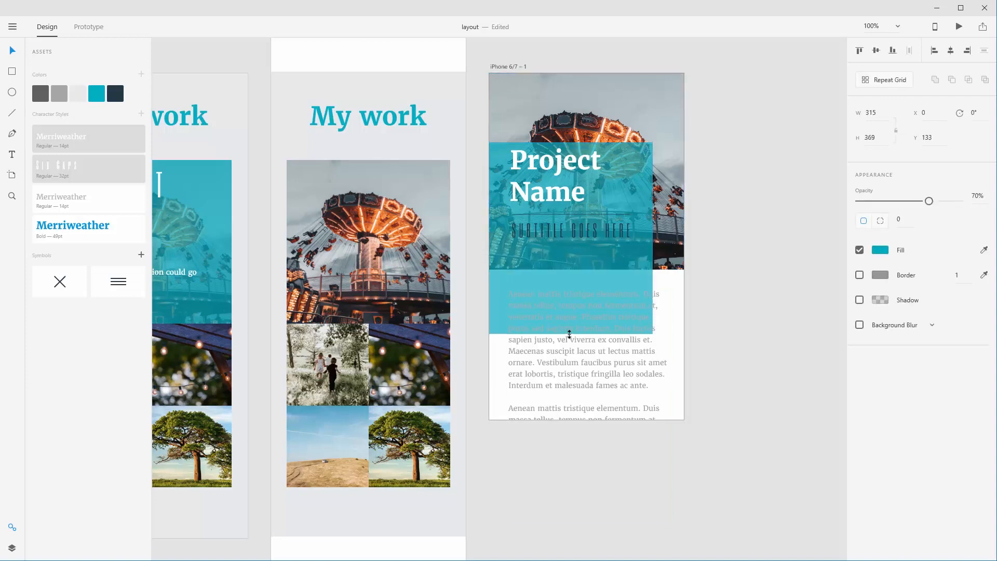
key(ctrl+z)
click(787, 293)
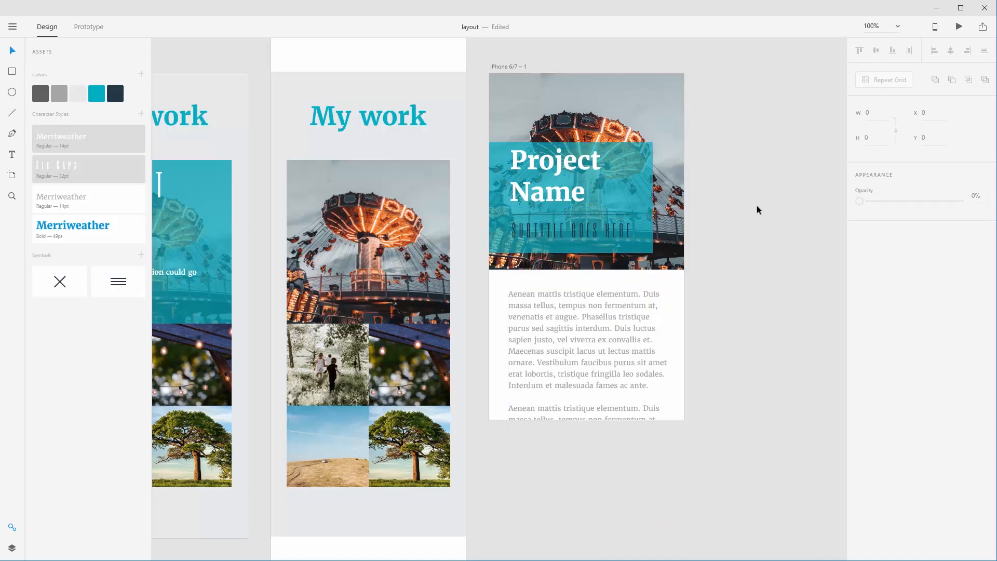
- Recolour the subtitle on the teal overlay with the light grey swatch
click(566, 237)
click(78, 94)
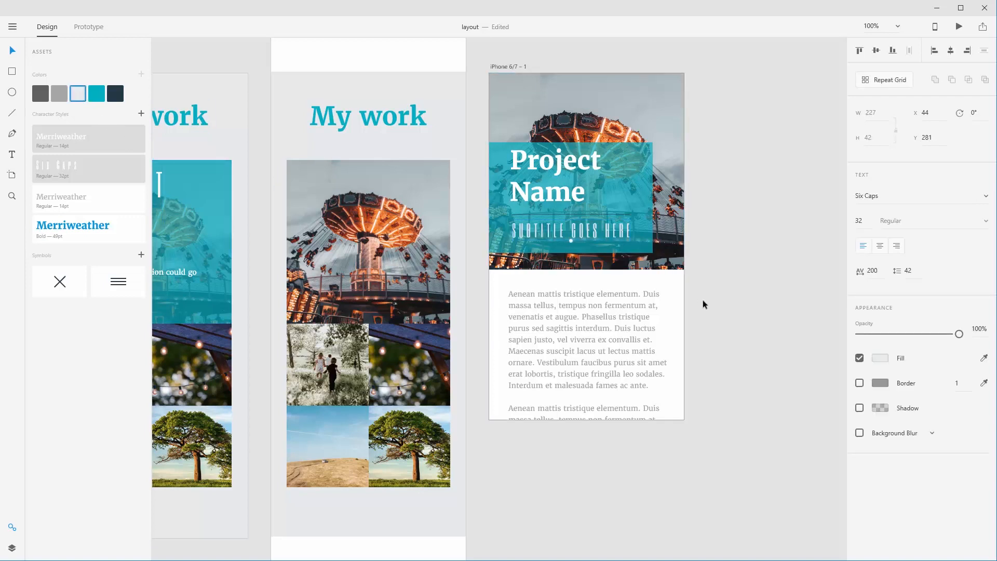
click(774, 305)
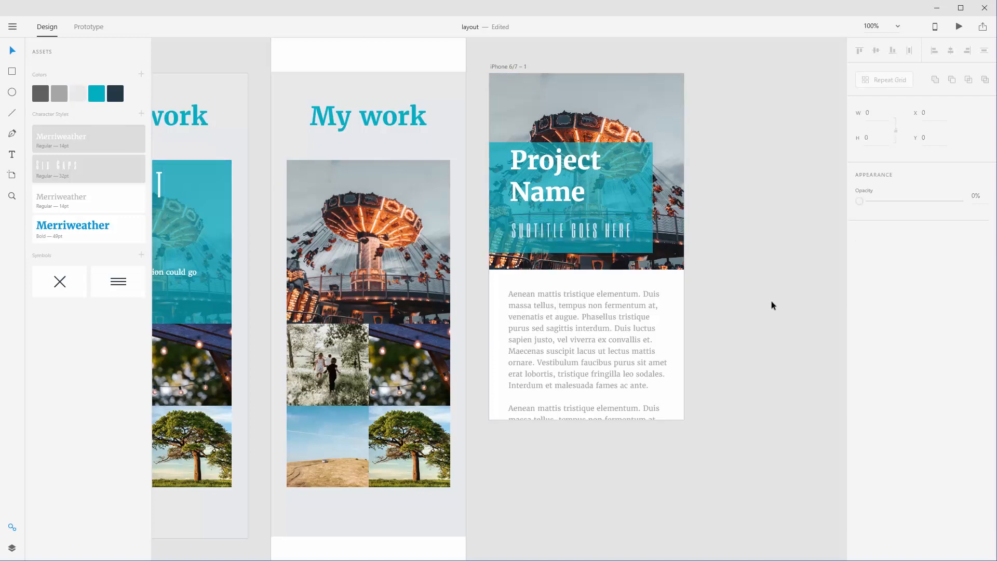
- Give the divider line between title and subtitle a light grey border and lower its opacity to about 32%
click(608, 215)
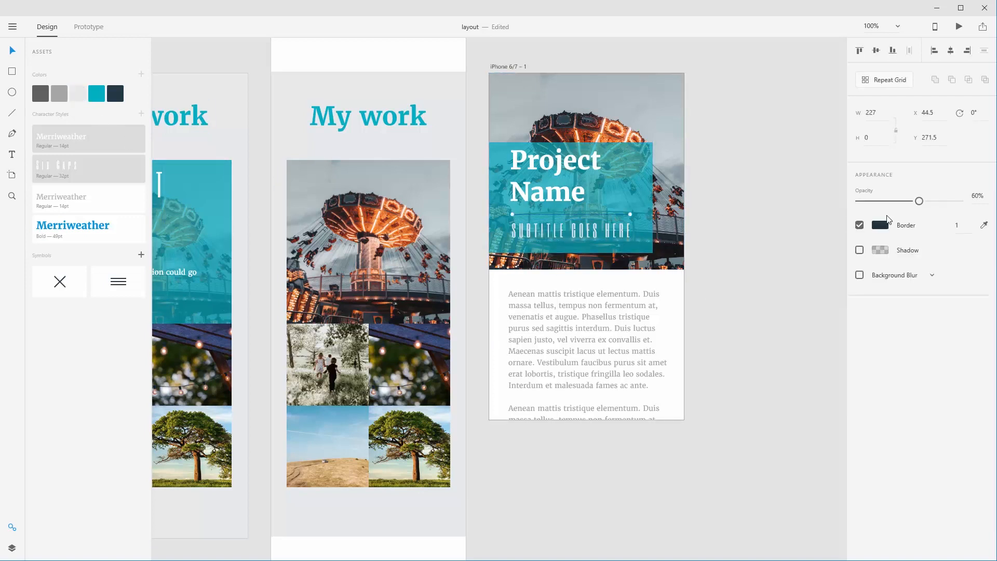
click(78, 95)
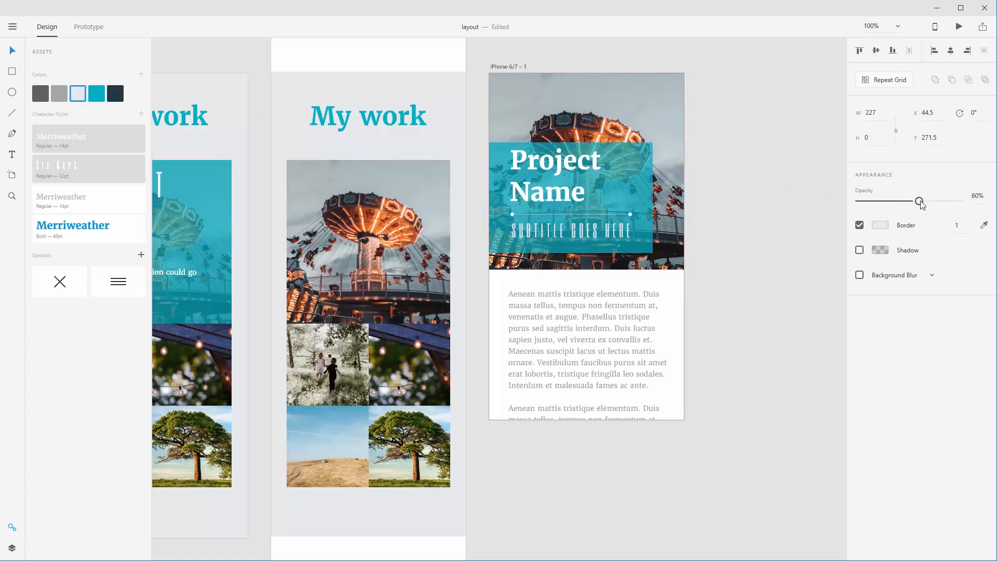
drag(918, 201, 889, 201)
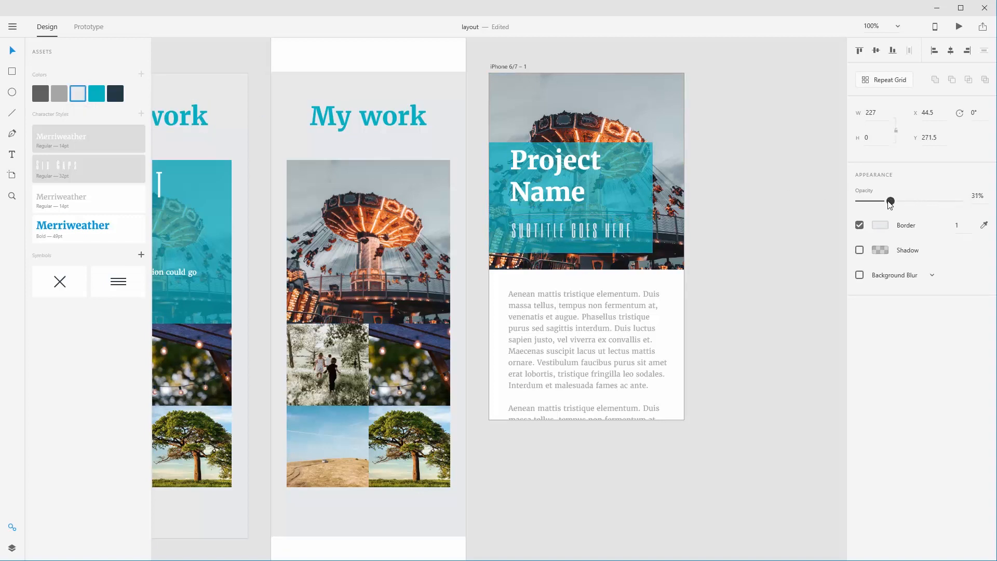
click(712, 205)
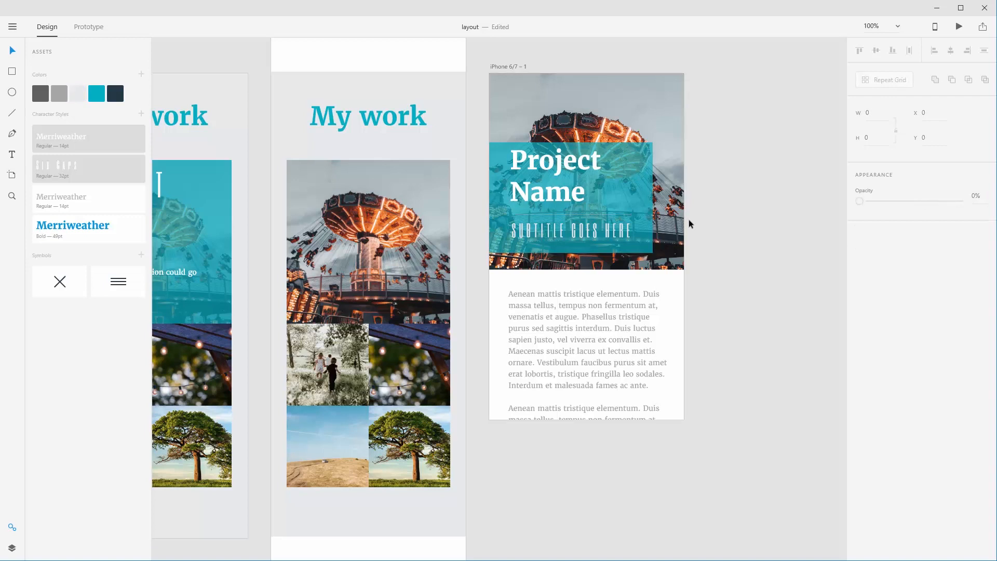
- Compare the saved swatch colours on the subtitle and set its fill to dark navy #223843
click(552, 234)
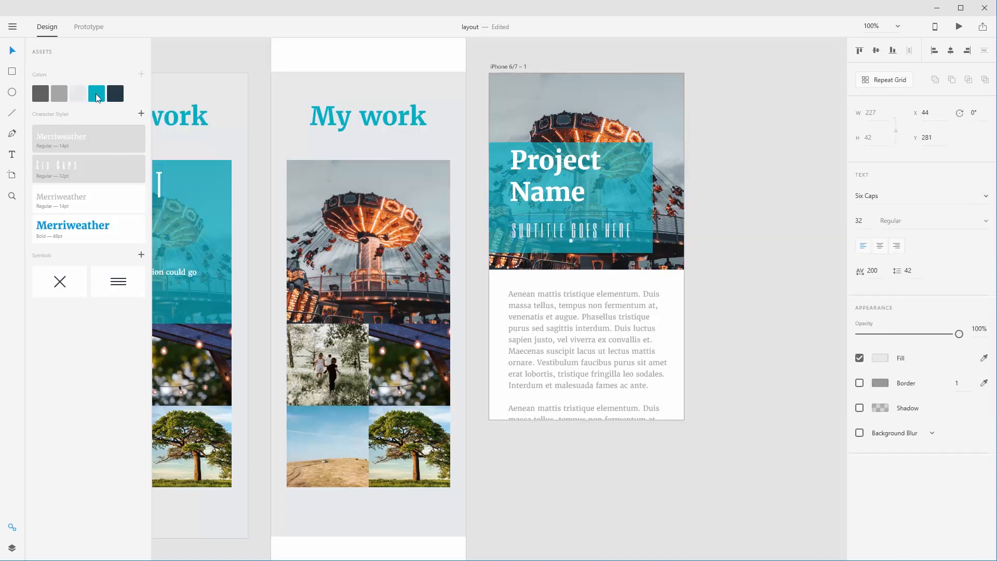
click(96, 94)
click(117, 94)
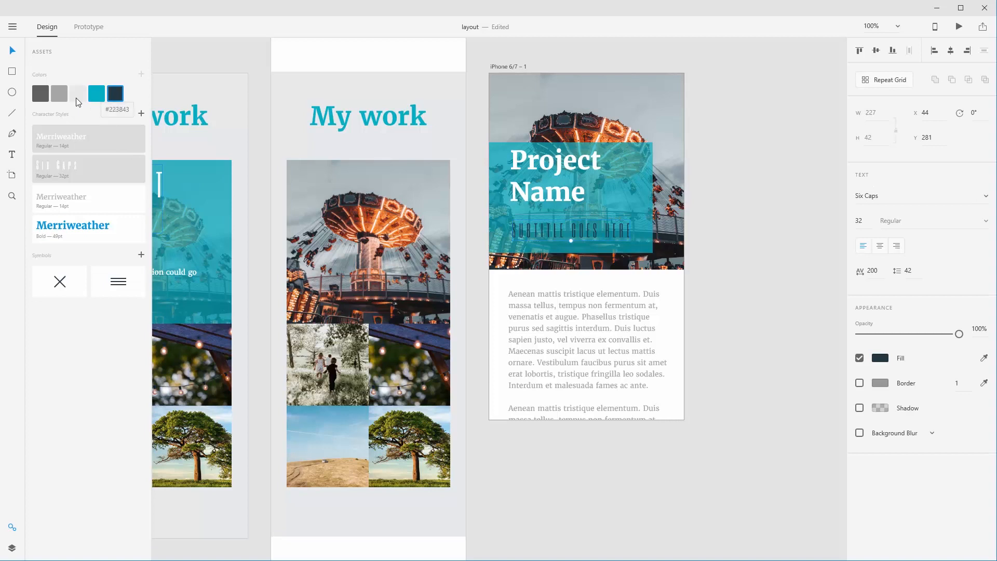
click(41, 96)
click(117, 94)
click(77, 92)
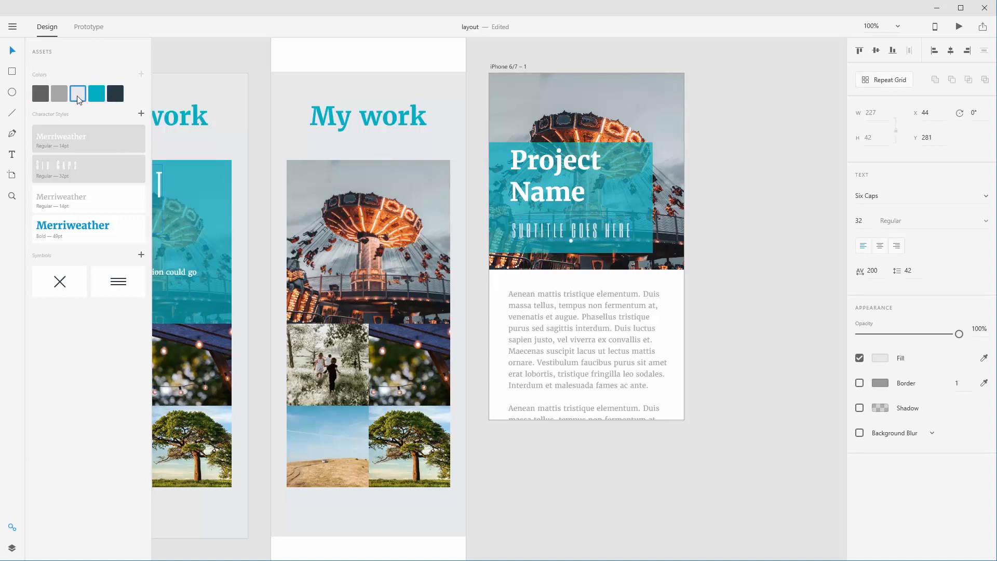
click(64, 94)
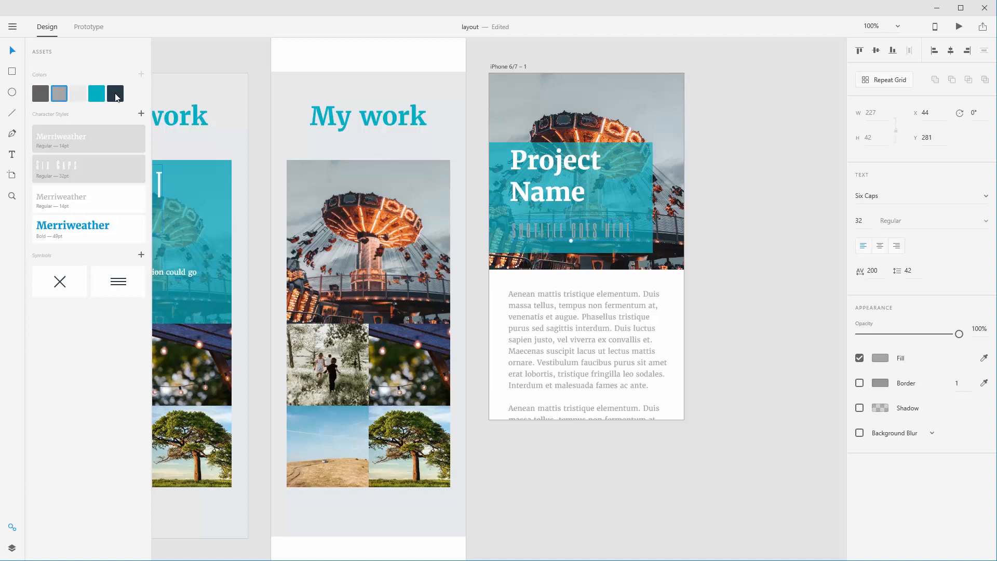
click(117, 95)
click(729, 273)
- Move the subtitle below the hero photo to X 40, Y 388, and shift the body paragraph down to make room
drag(590, 231, 586, 286)
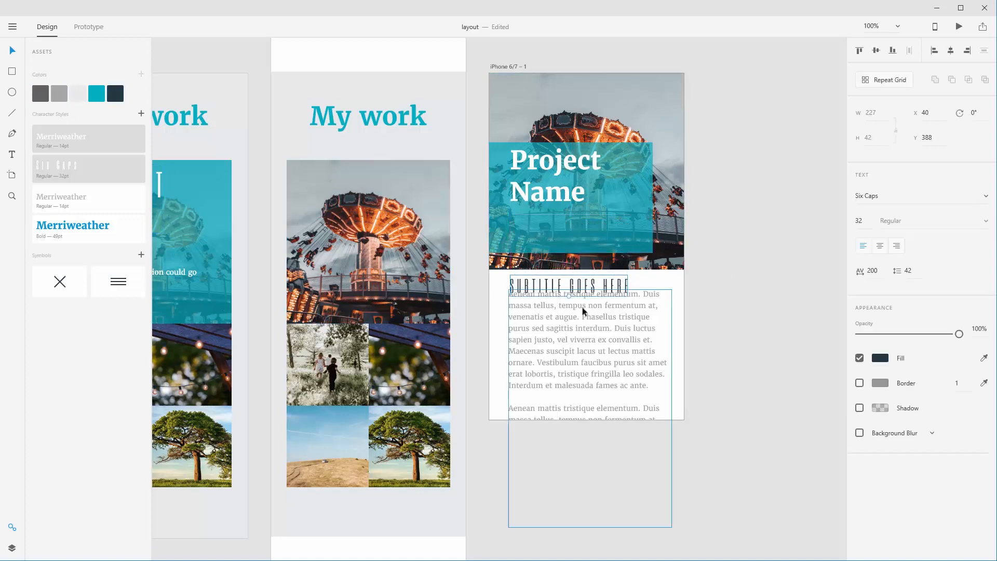
drag(555, 180, 554, 180)
drag(580, 337, 582, 372)
click(742, 304)
- Place the divider line beneath the subtitle at Y 438.5 and set its border to dark navy
drag(596, 329, 581, 307)
click(581, 302)
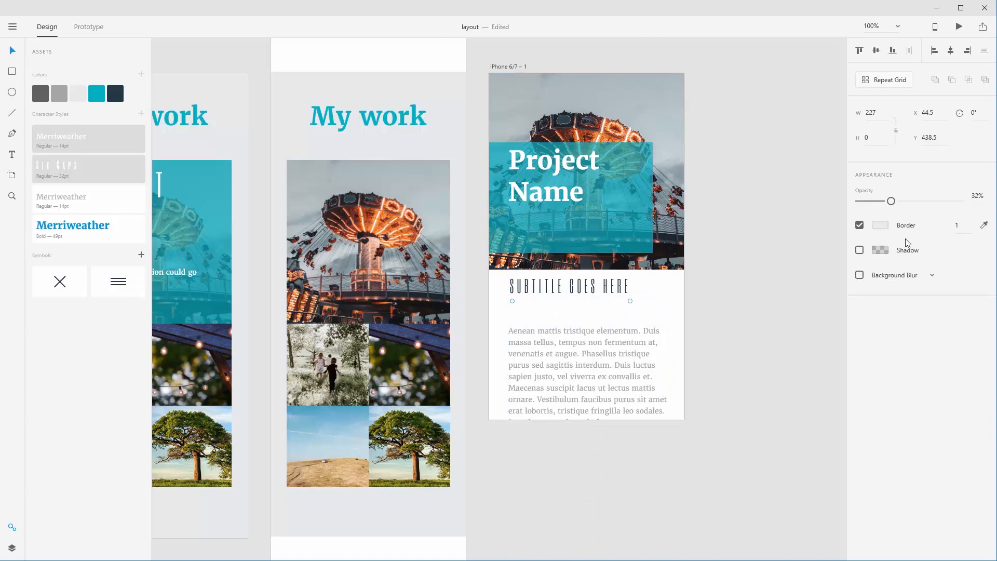
click(116, 93)
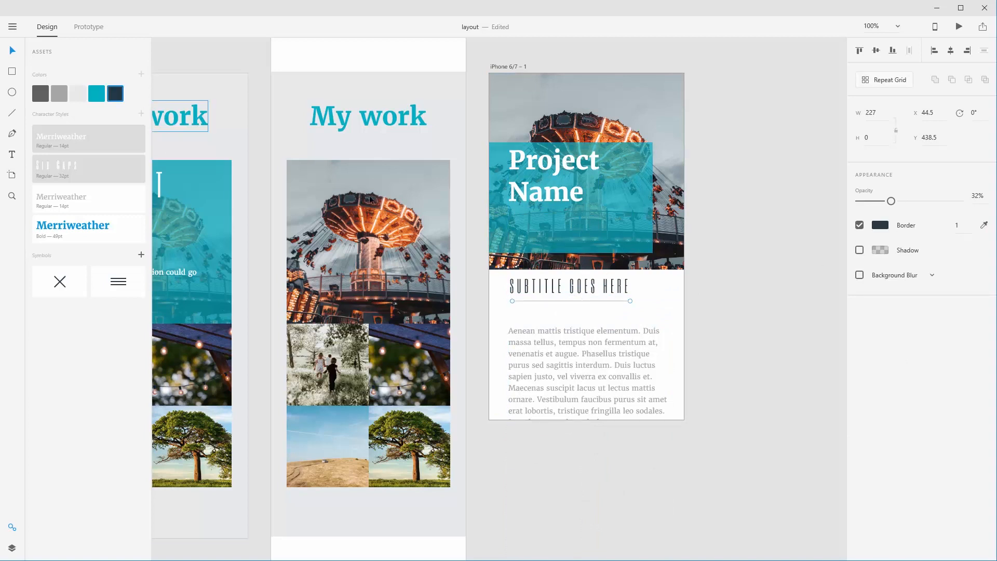
click(756, 280)
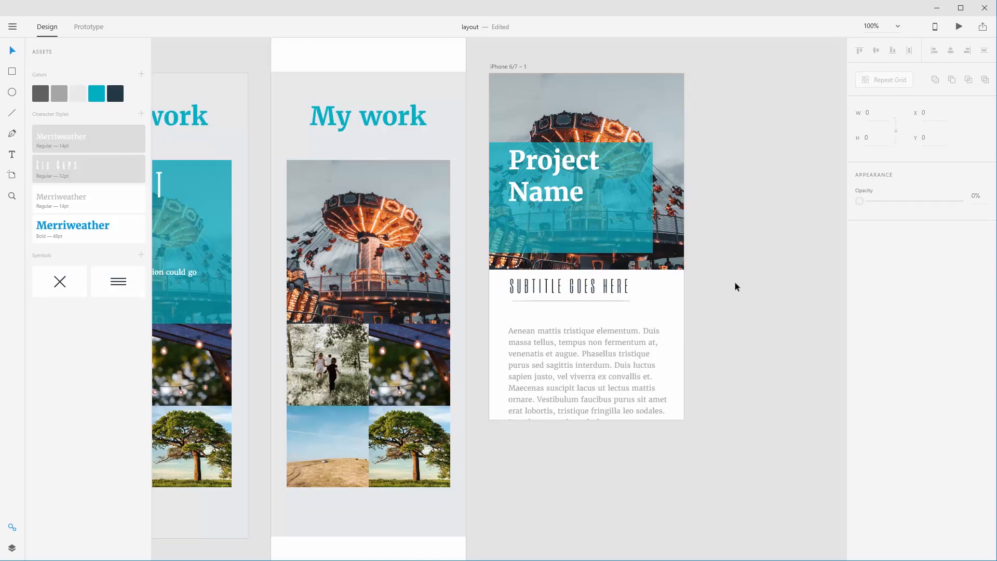
- Shorten the teal overlay to fit the title and move both down to the lower part of the hero photo
click(560, 215)
drag(571, 253, 566, 233)
shift+click(565, 193)
click(778, 284)
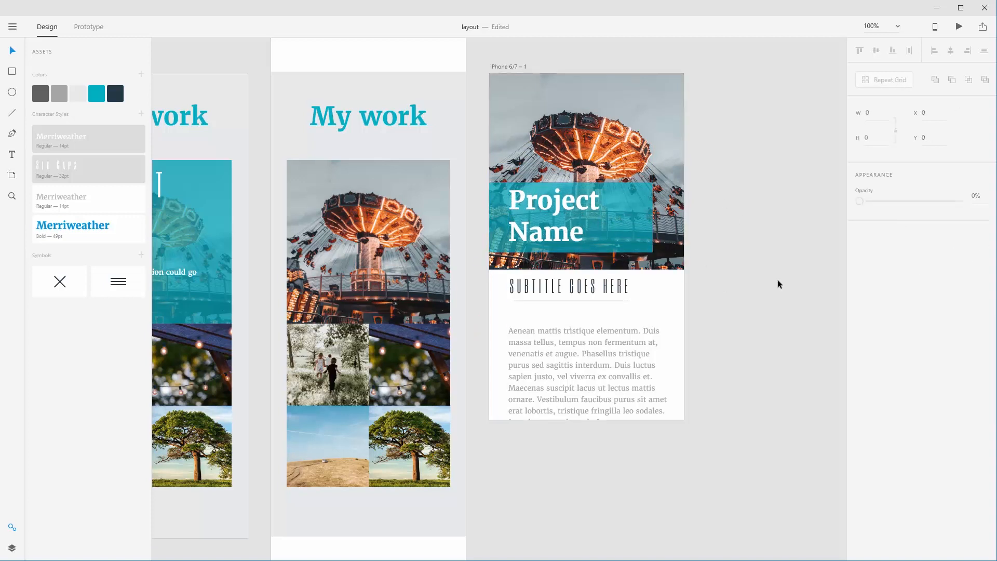
- Remove the divider line under the subtitle and move the body paragraph up to X 37, Y 438
drag(617, 386, 637, 364)
key(Delete)
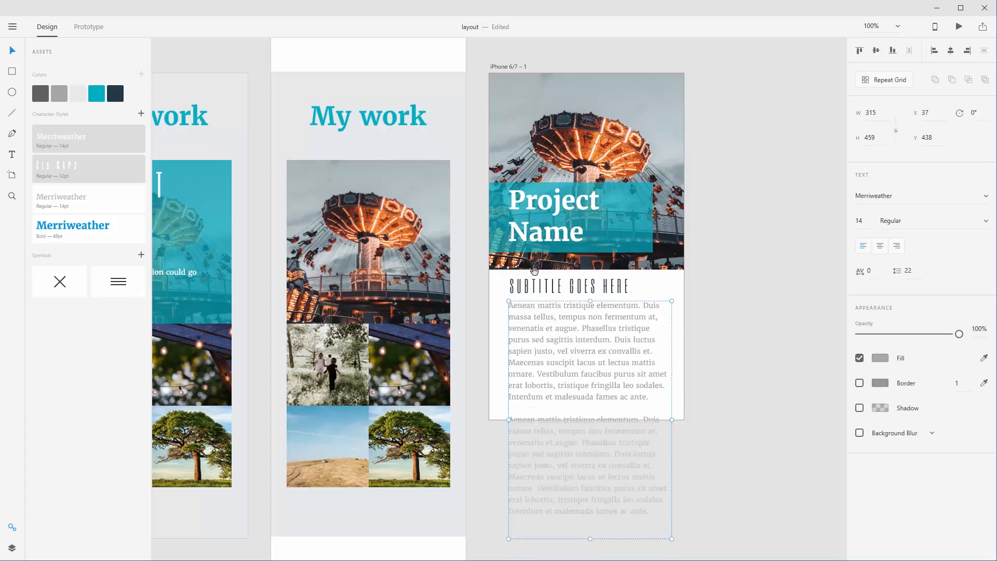
- Compare the spacing with the homepage's intro section and move the body paragraph slightly lower beneath the subtitle
drag(433, 162, 445, 396)
drag(433, 244, 435, 462)
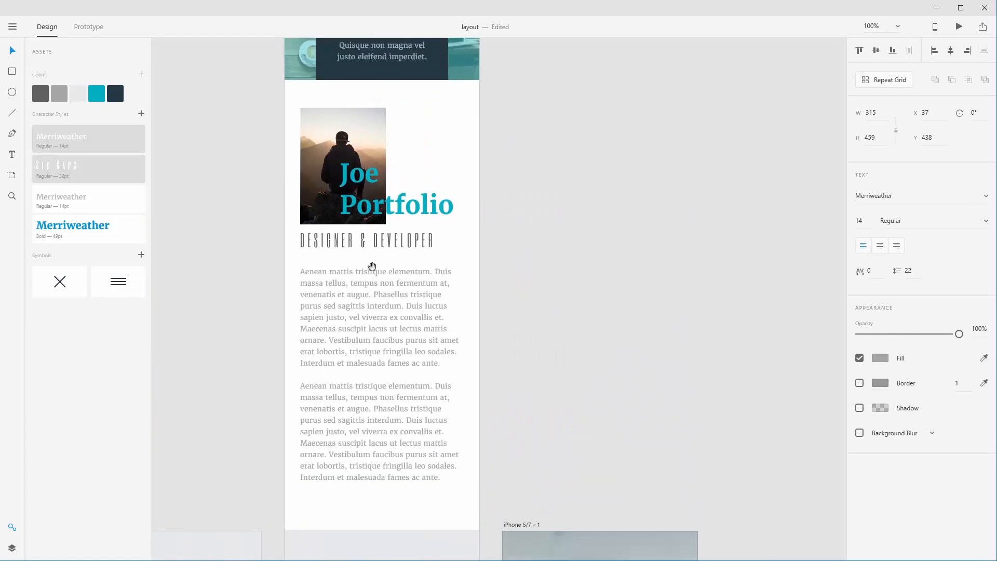
drag(685, 369, 707, 179)
drag(750, 383, 735, 282)
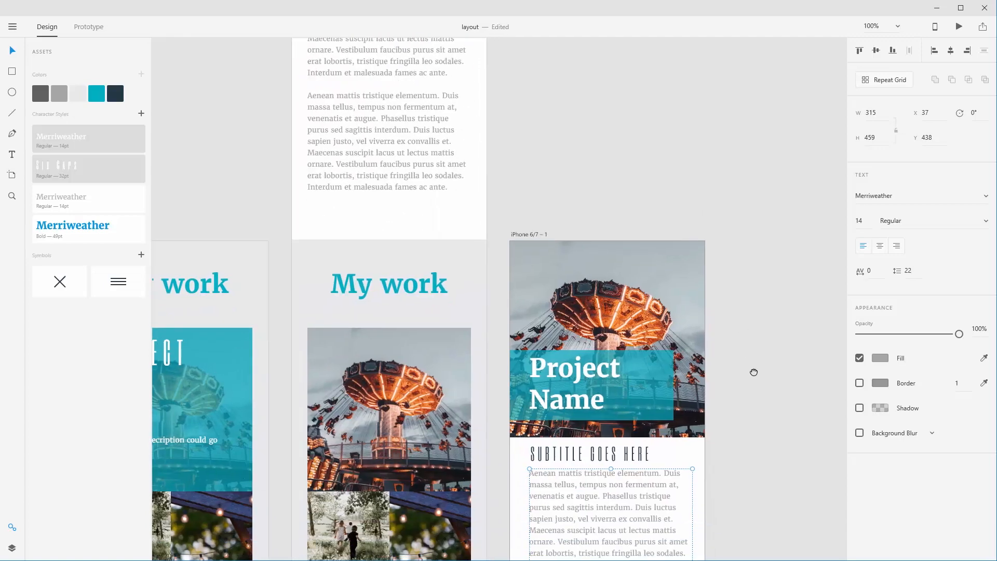
drag(752, 344, 734, 201)
drag(734, 267, 770, 489)
drag(692, 220, 674, 243)
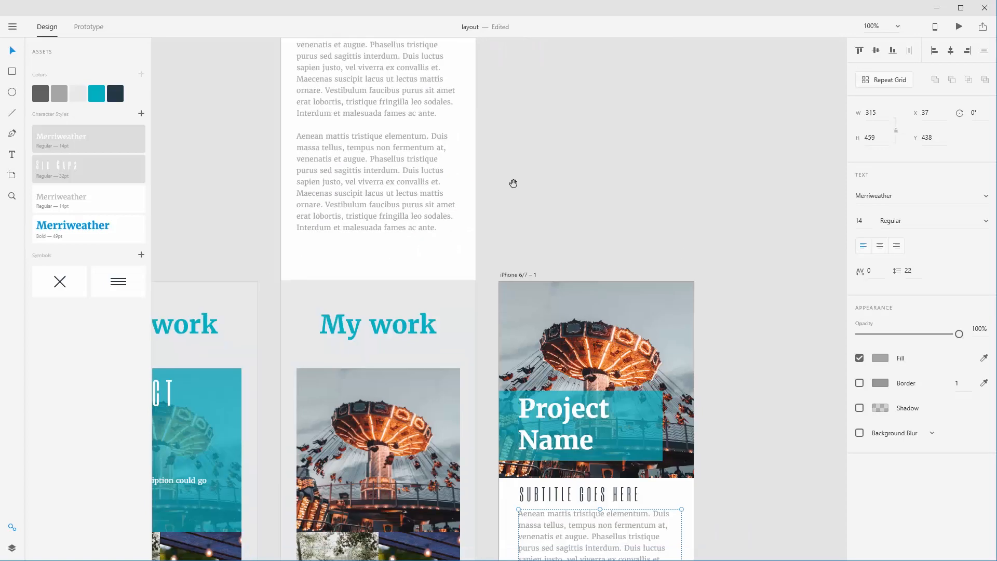
drag(569, 211, 537, 161)
drag(679, 422, 608, 195)
drag(672, 344, 689, 311)
drag(578, 281, 580, 286)
click(610, 289)
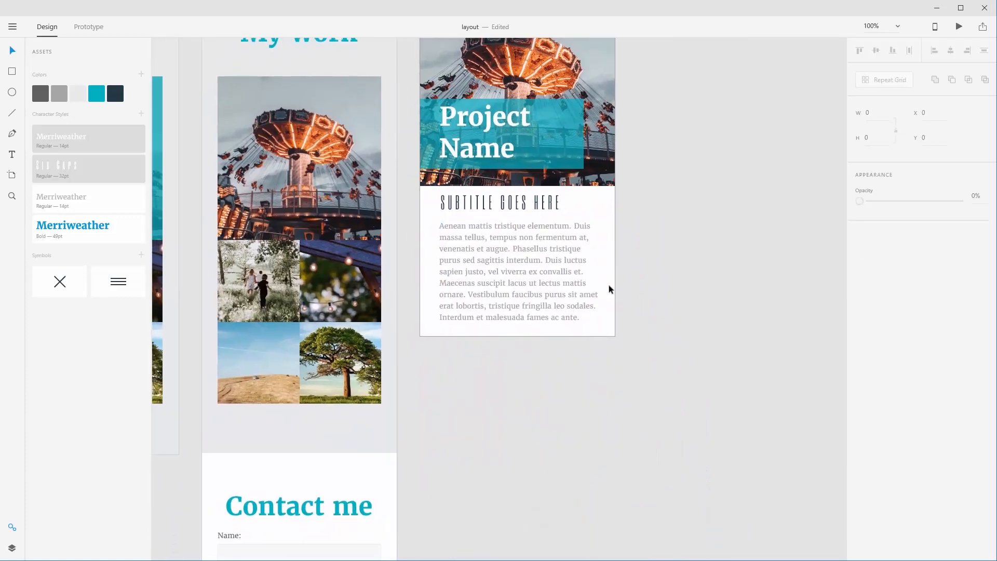
- Extend the project page artboard downward to a height of 873 so it contains the second body paragraph
key(a)
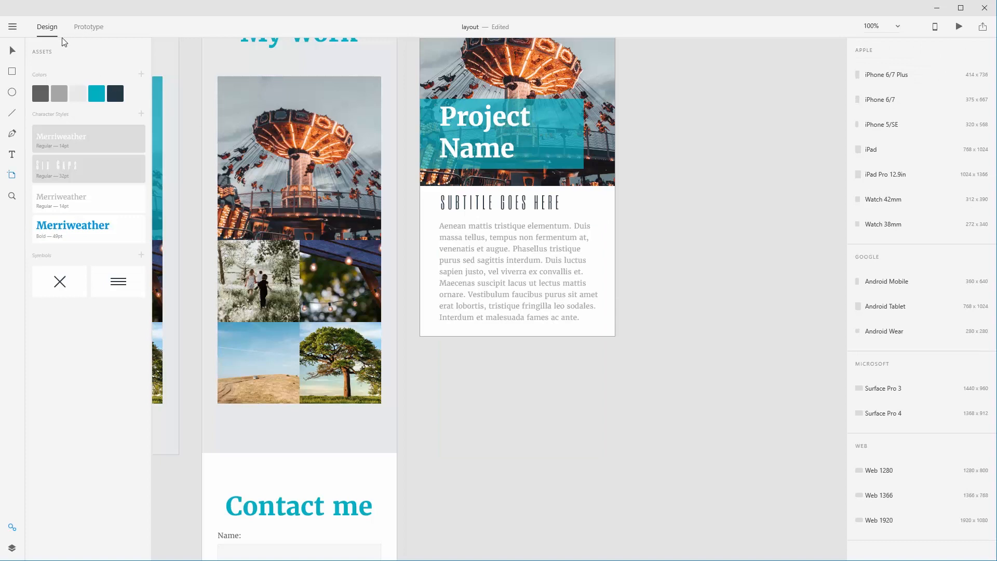
key(v)
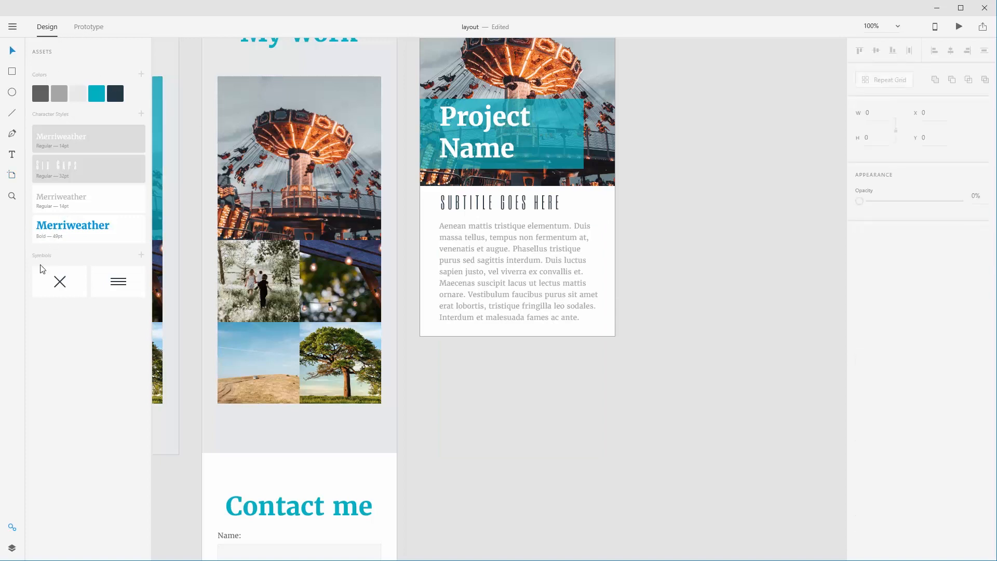
click(12, 548)
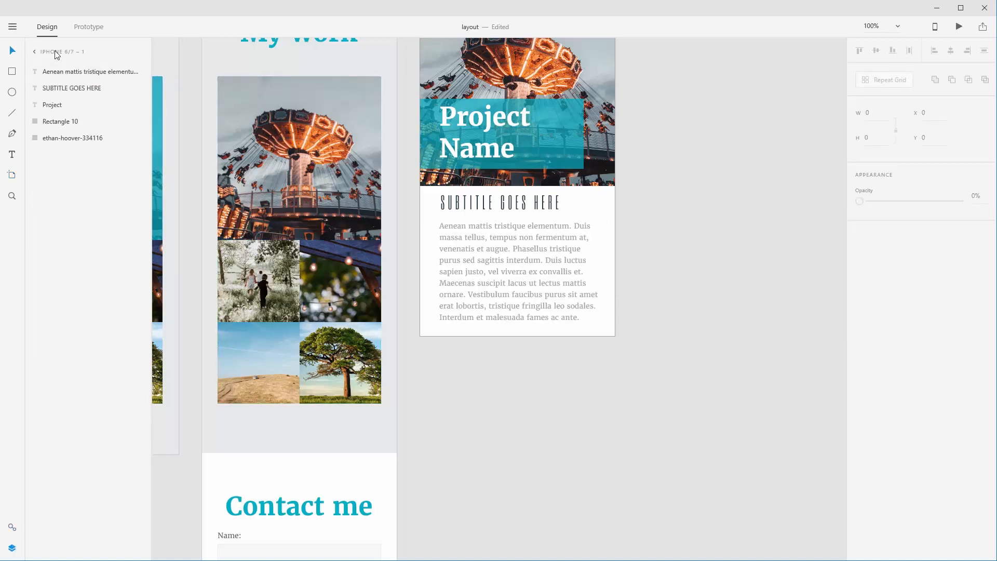
scroll(422, 156, down, 1)
scroll(423, 103, up, 3)
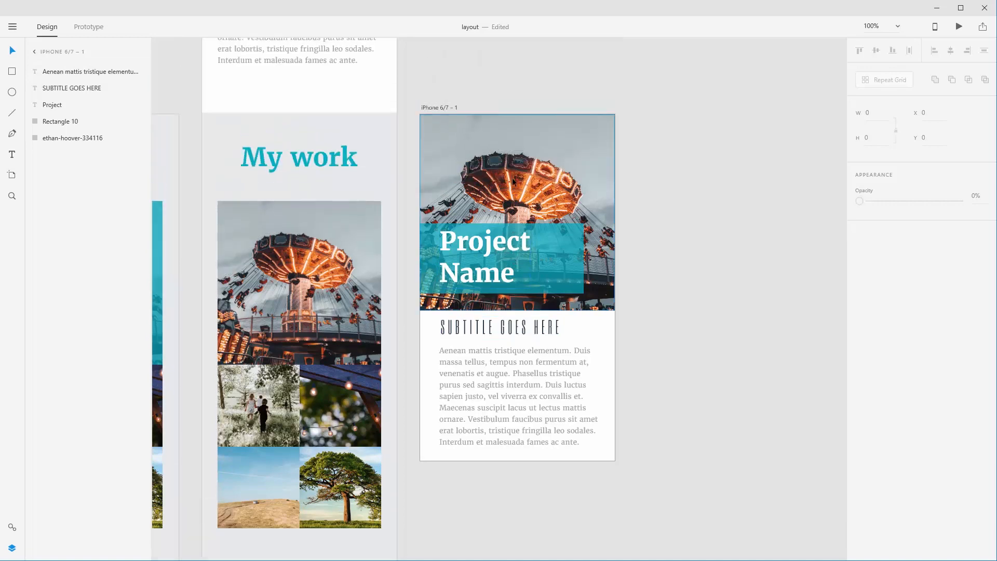
click(432, 108)
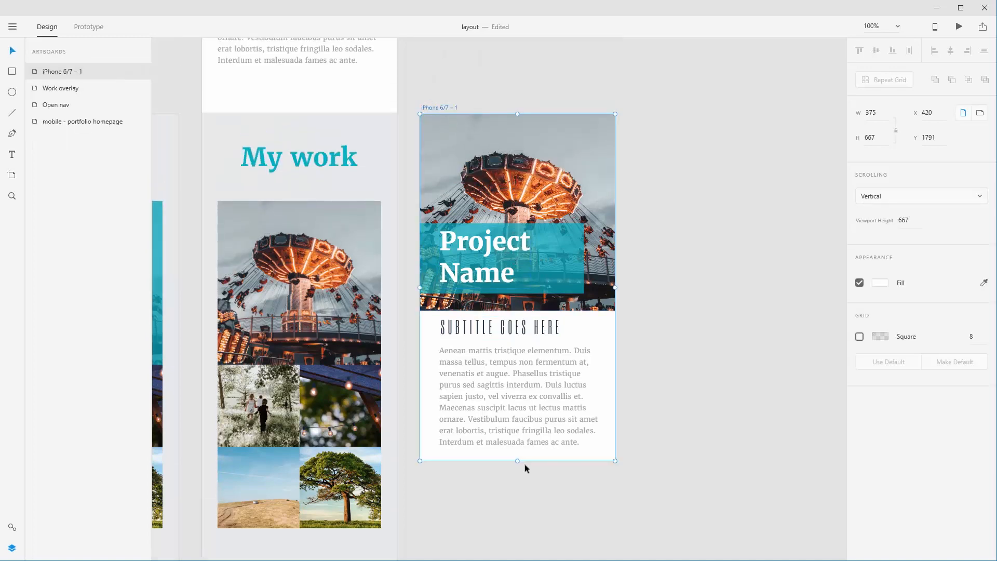
drag(516, 460, 517, 560)
scroll(612, 362, down, 5)
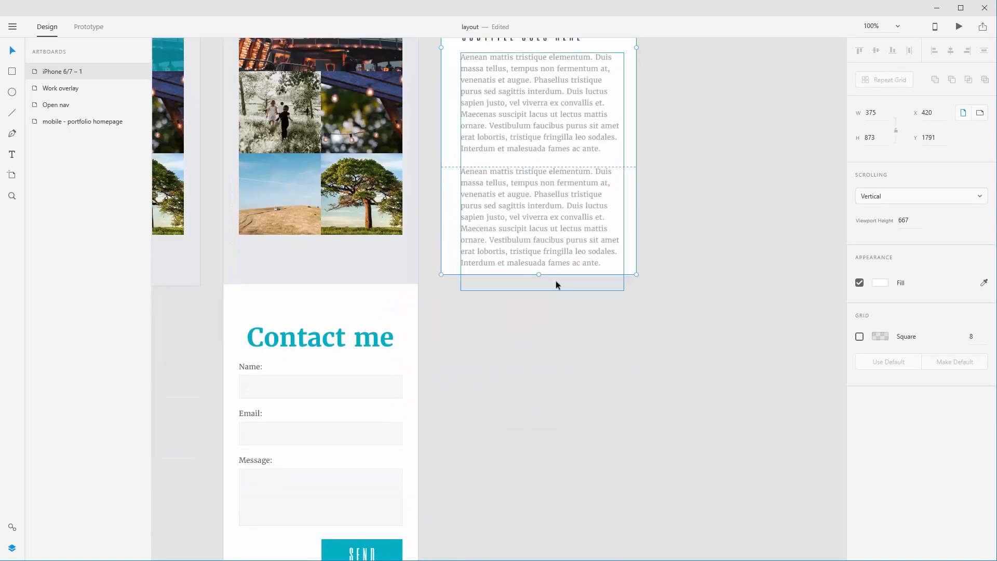
- Extend the project page artboard to a height of 1126 and move the subtitle and body text slightly lower beneath the hero photo
drag(539, 275, 543, 406)
scroll(544, 406, up, 4)
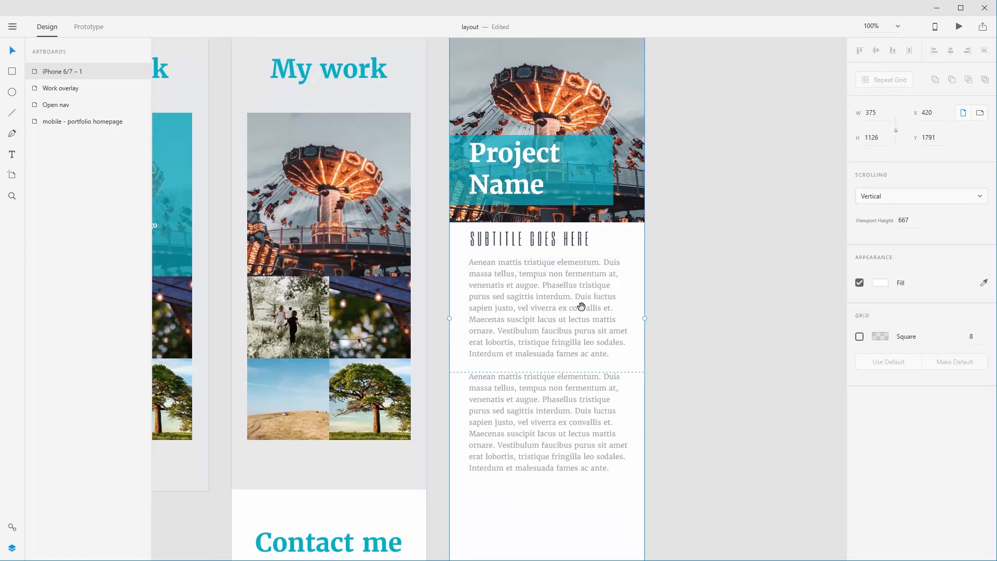
click(558, 298)
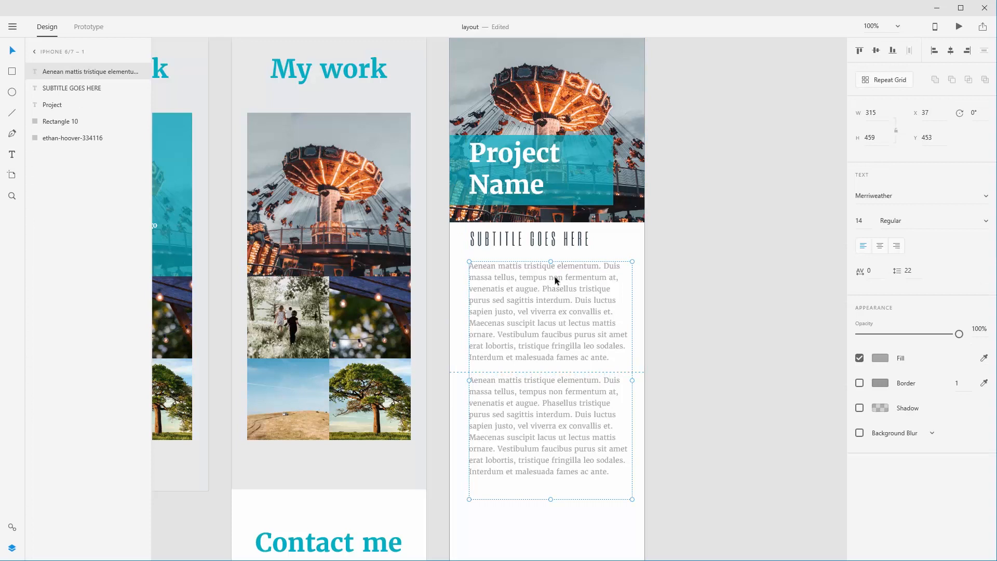
click(546, 246)
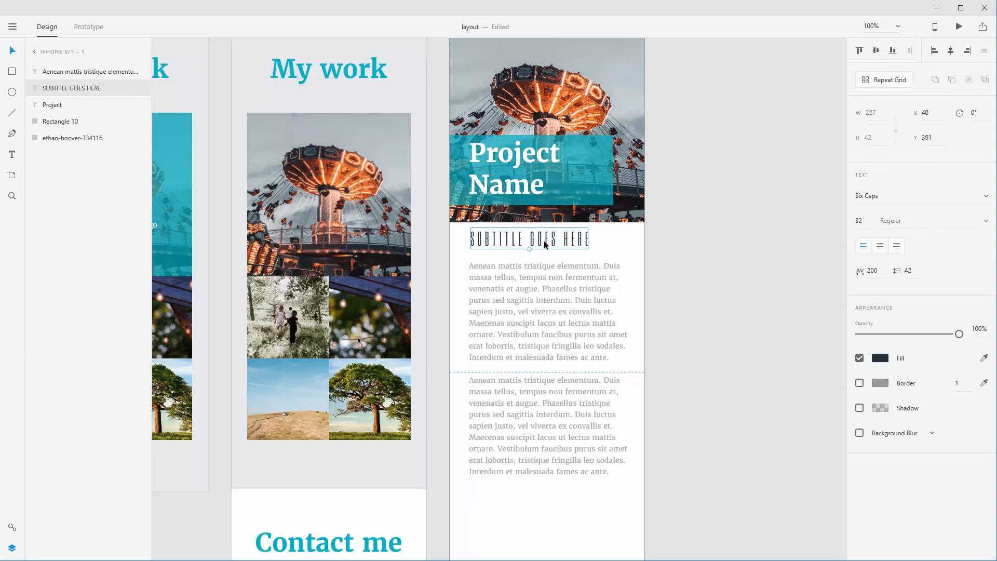
mouse_move(548, 280)
mouse_down()
mouse_move(552, 299)
mouse_move(554, 285)
mouse_up()
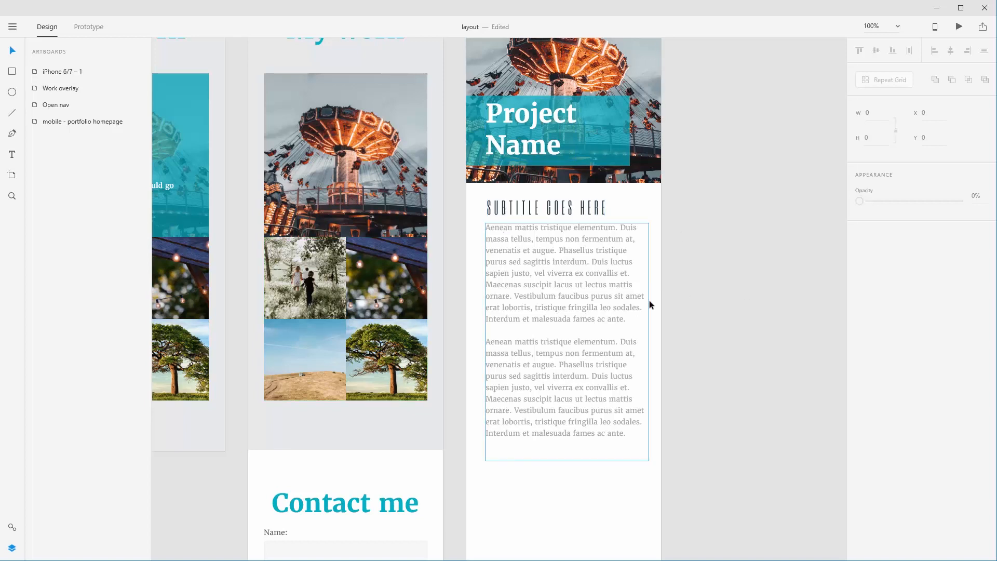
- Copy the carousel photo onto the project page, crop it to a 374 by 132 strip, and place it over the body text
key(space)
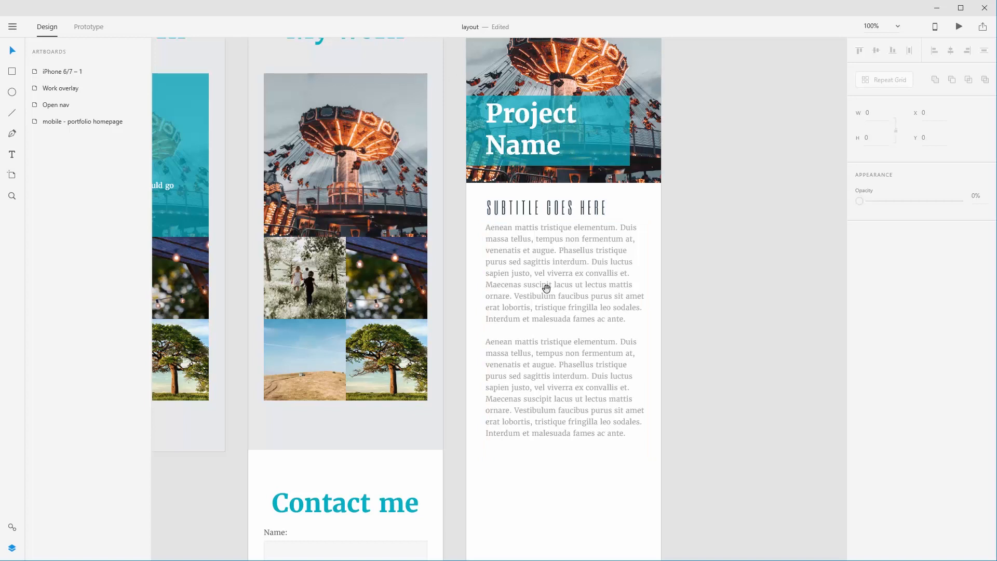
drag(554, 327, 575, 284)
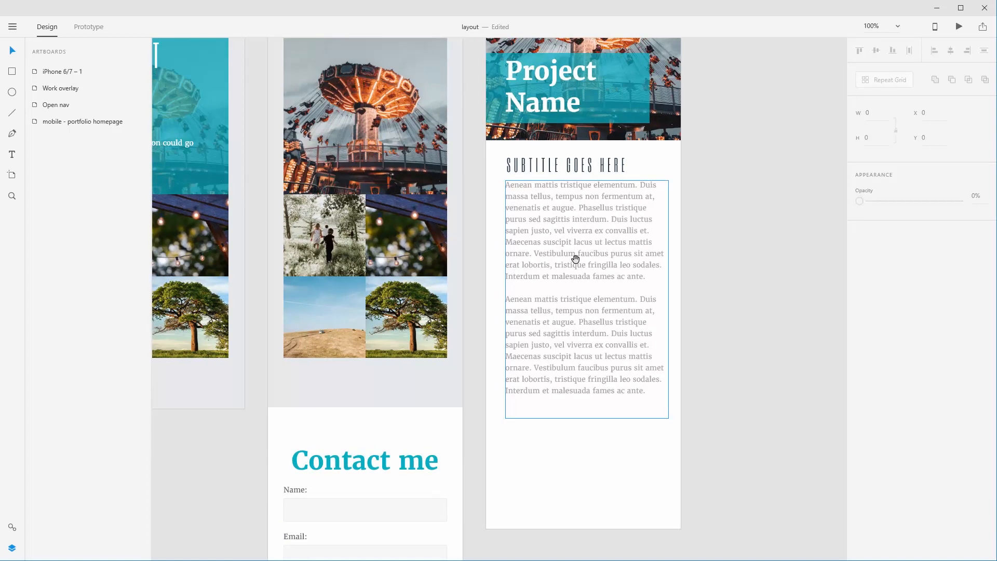
drag(408, 119, 609, 300)
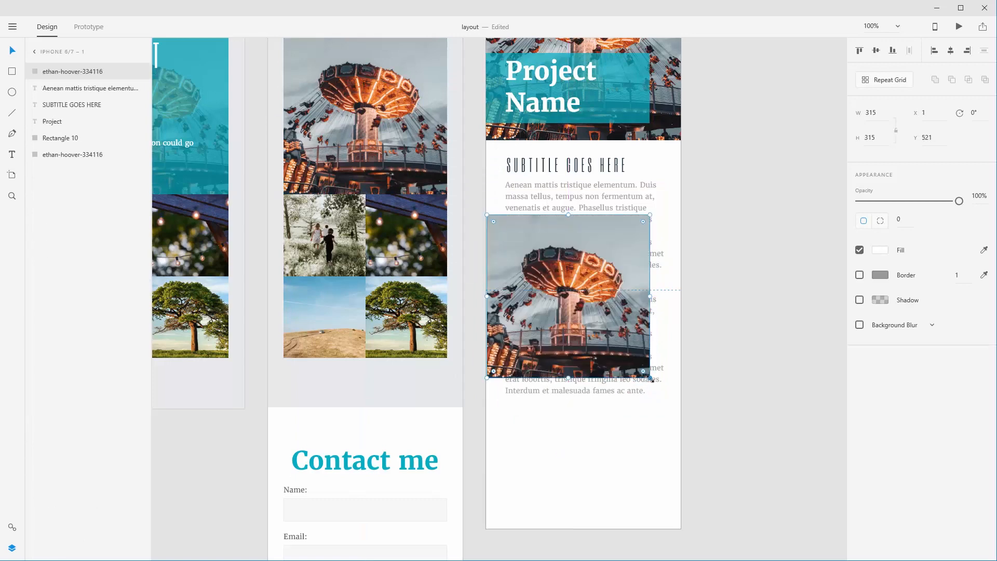
drag(650, 378, 682, 285)
click(731, 254)
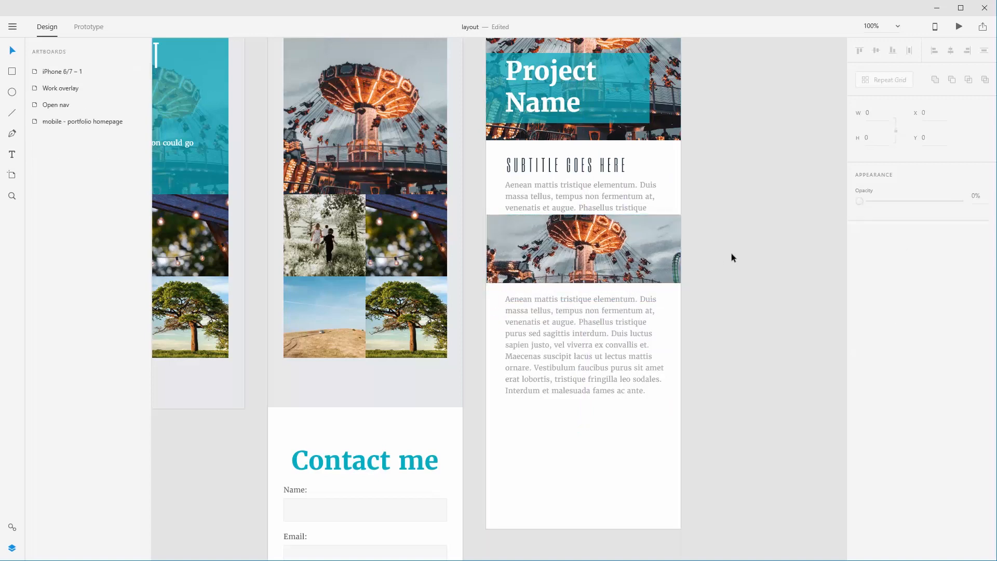
click(646, 254)
mouse_move(645, 255)
mouse_down()
mouse_move(647, 318)
mouse_move(646, 260)
mouse_up()
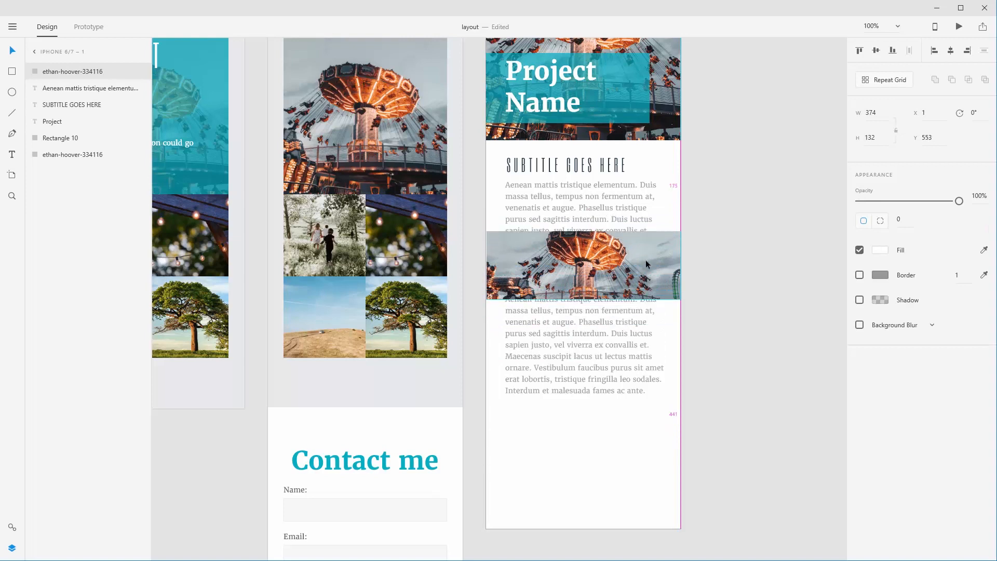
- Shorten the body text box to its first four lines and place the photo strip just below it
click(603, 339)
drag(589, 393, 603, 228)
click(734, 239)
mouse_move(654, 263)
mouse_down()
mouse_move(653, 279)
mouse_move(638, 259)
mouse_up()
- Duplicate the body paragraph below the photo strip and place a copy of the strip beneath it
alt+drag(607, 202, 585, 387)
alt+drag(635, 284, 634, 423)
scroll(634, 423, down, 4)
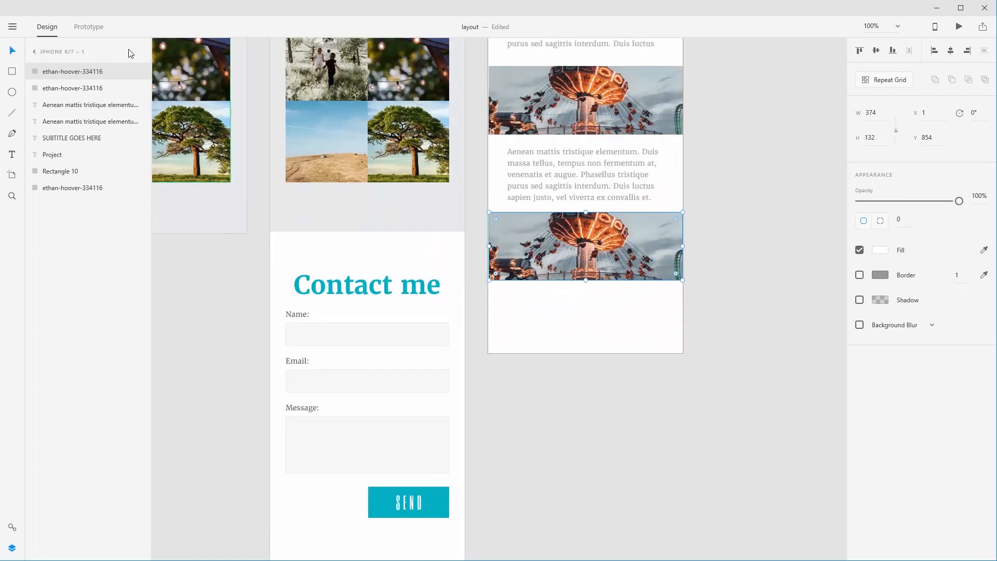
scroll(538, 169, up, 8)
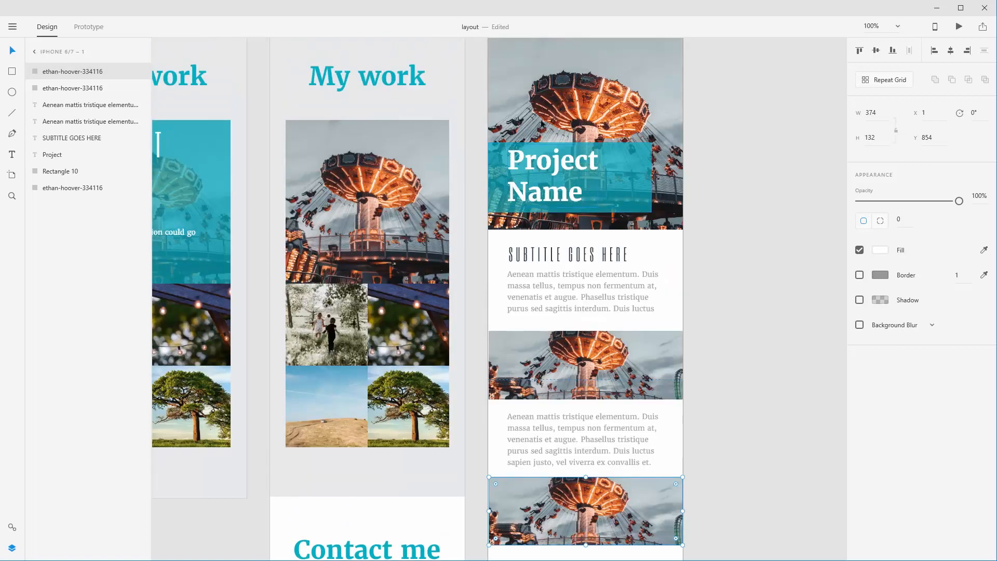
- Delete the duplicated paragraph and the duplicated photo strip
scroll(604, 254, down, 5)
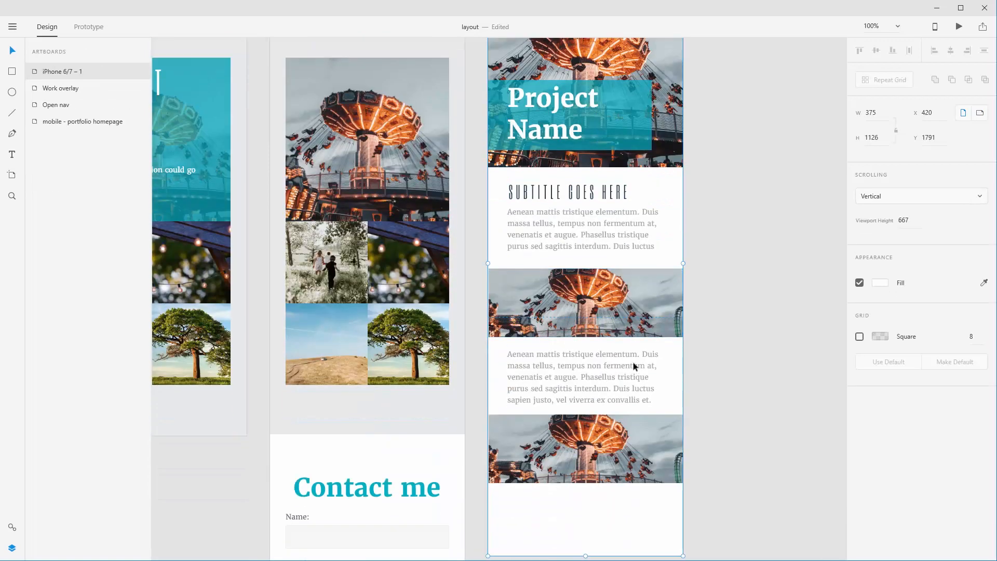
key(Delete)
click(621, 341)
key(Delete)
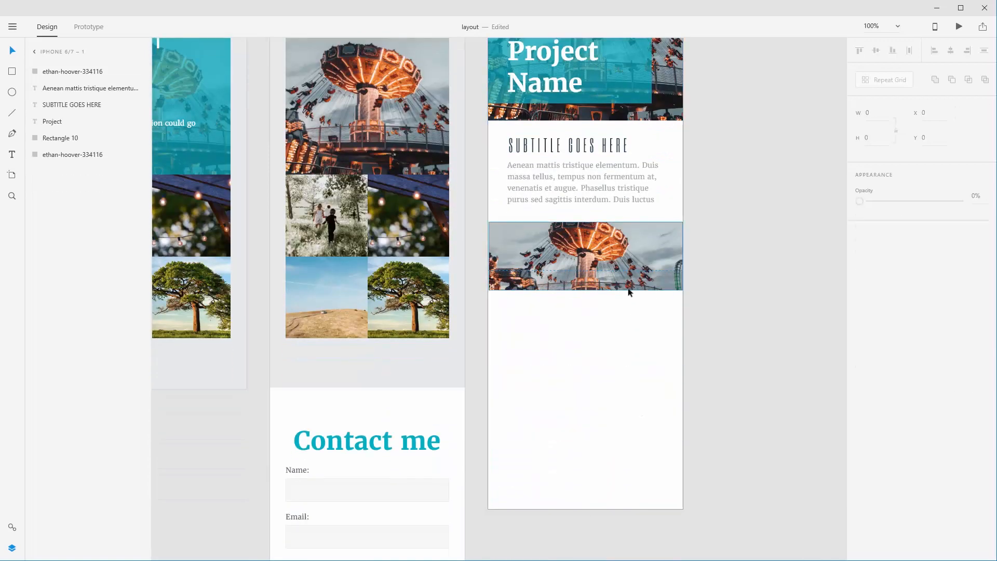
- Turn the body paragraph and photo strip into a vertical repeat grid that ends with the third paragraph near the artboard's lower edge
click(627, 273)
shift+click(643, 200)
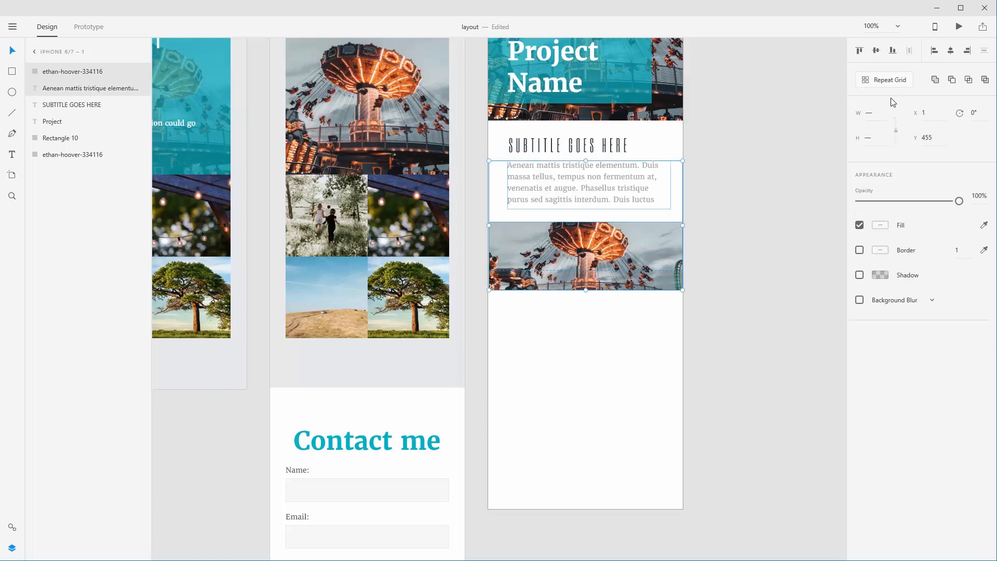
click(889, 80)
drag(586, 291, 586, 513)
scroll(650, 342, down, 1)
scroll(650, 343, down, 5)
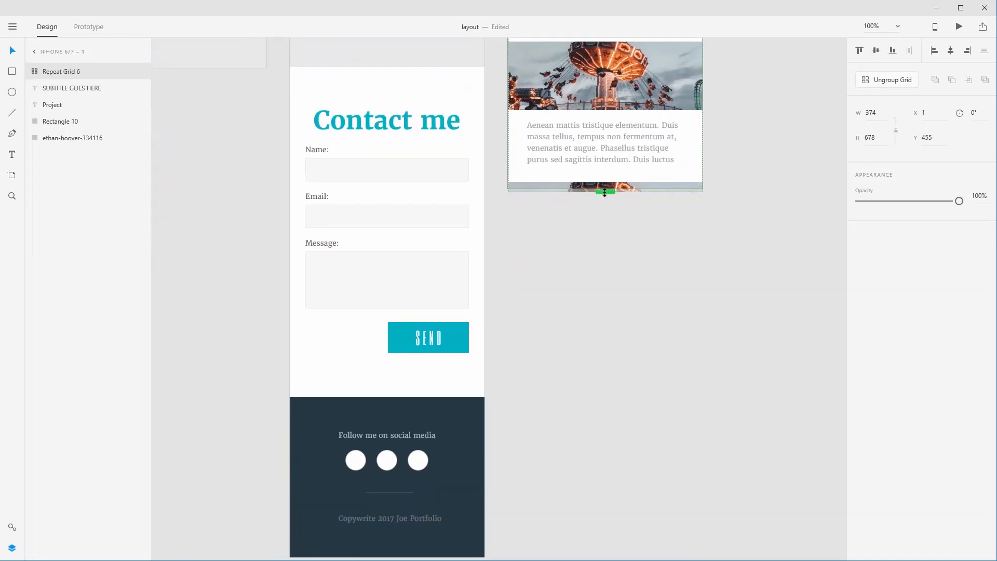
drag(604, 192, 615, 169)
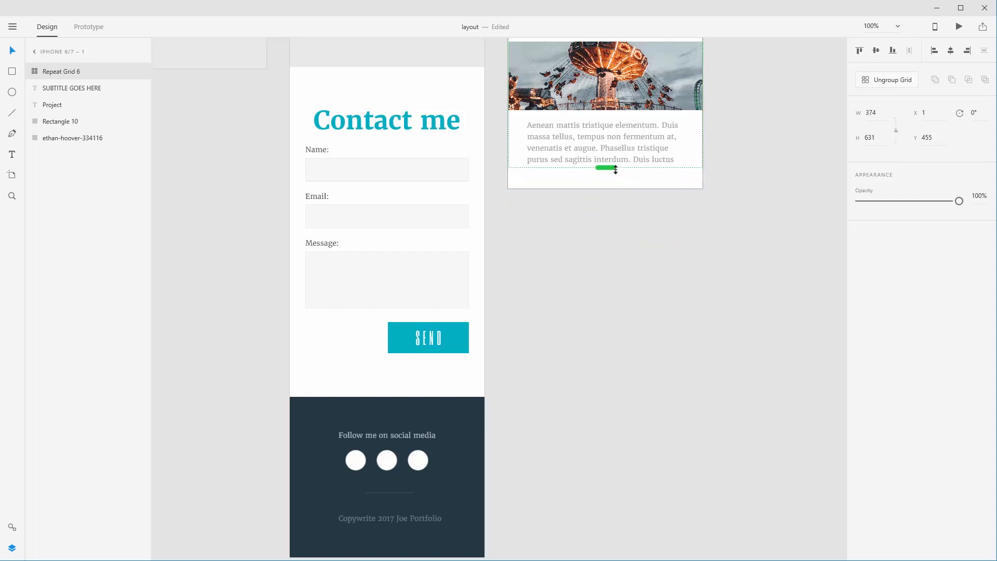
scroll(733, 171, up, 6)
click(748, 250)
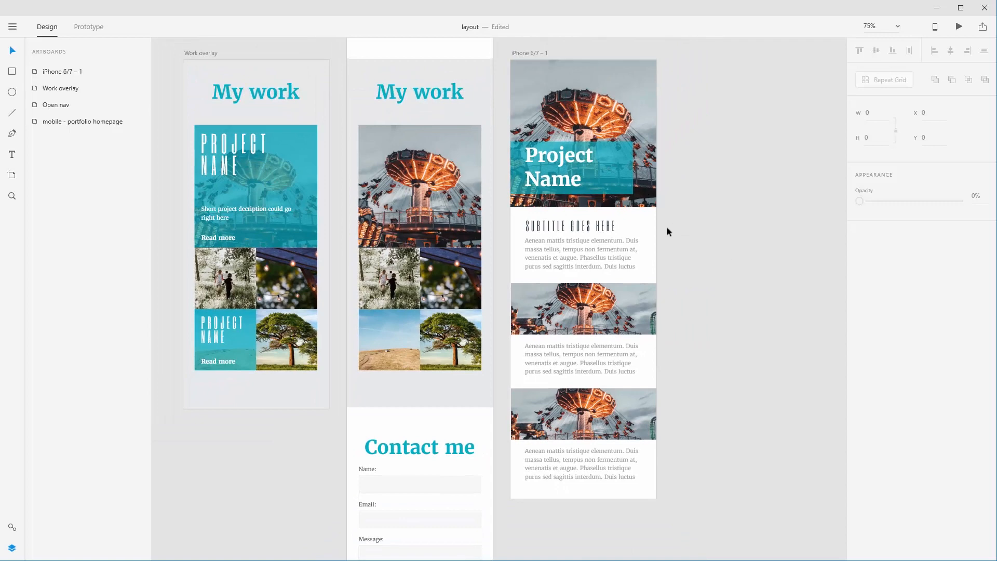
- Place the X close symbol from the assets in the upper-left corner of the project page's hero photo
drag(526, 73, 532, 127)
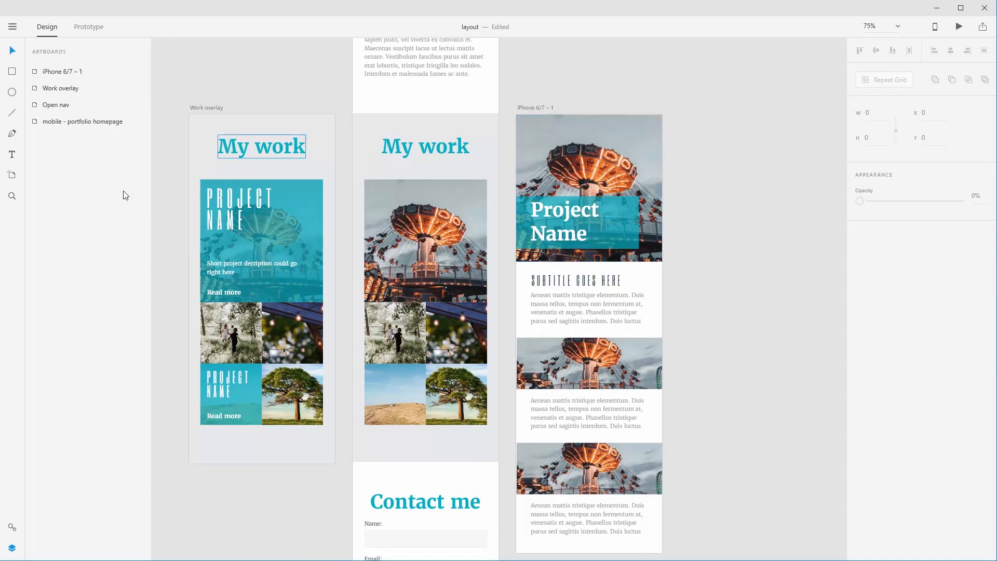
click(12, 527)
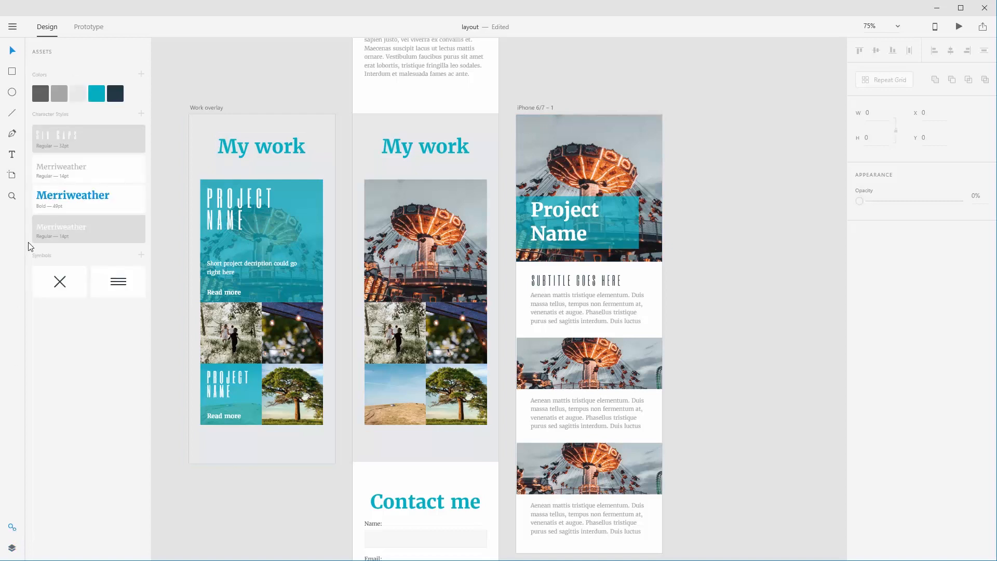
click(56, 291)
drag(63, 278, 526, 123)
click(725, 129)
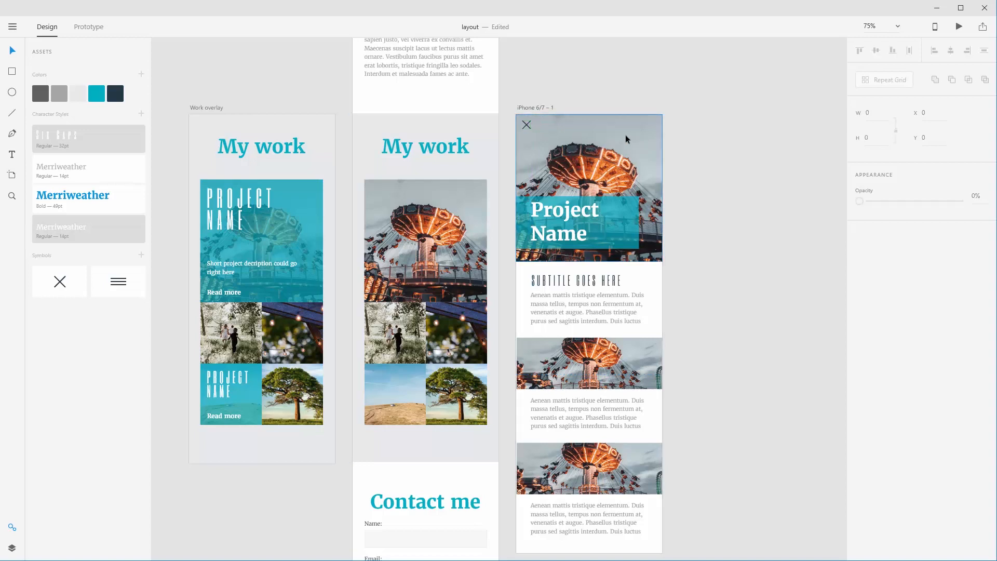
- Move the photo strips inside the repeat grid slightly up towards the paragraphs above them, keeping the grid at Y 455
key(ctrl+1)
drag(674, 144, 561, 137)
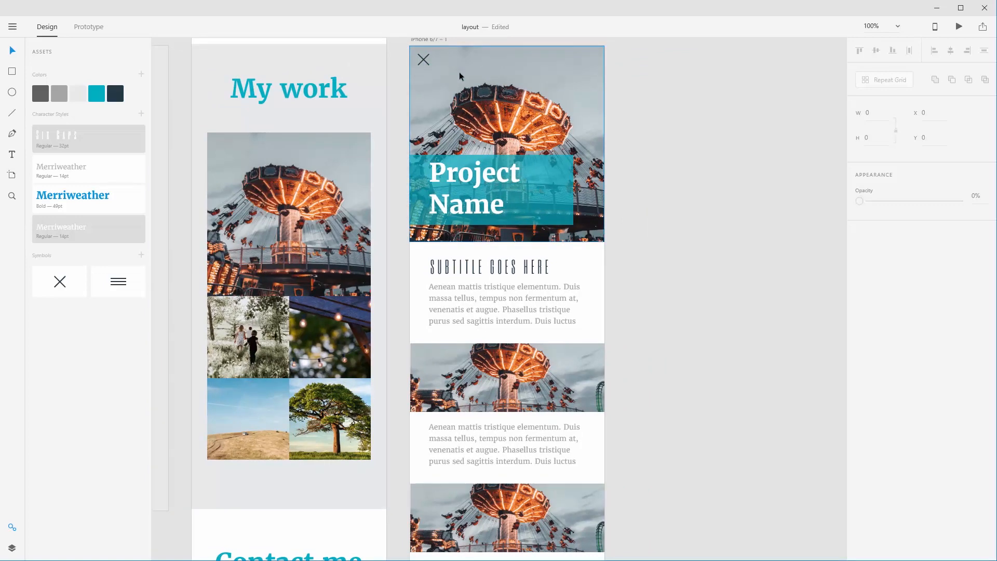
scroll(634, 323, down, 5)
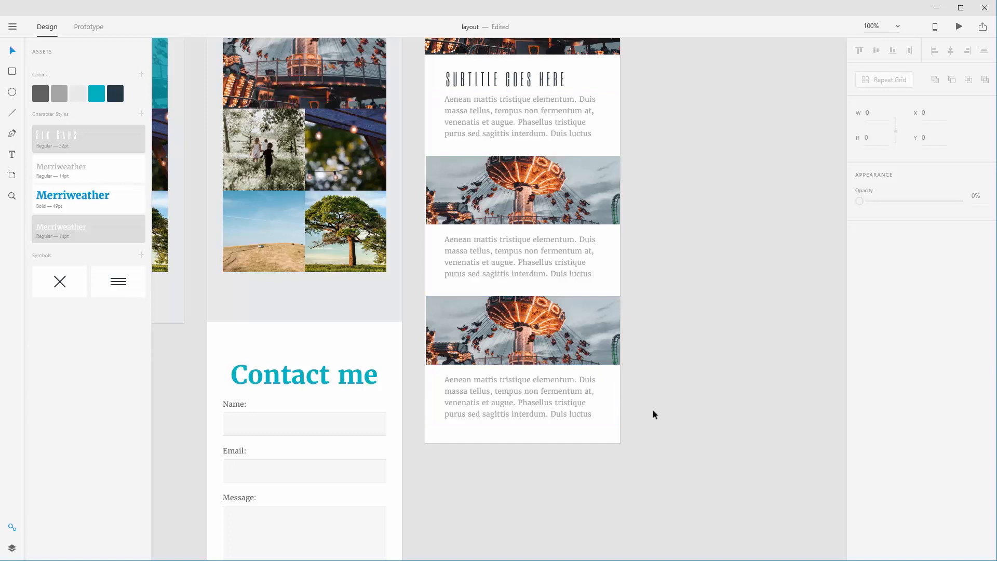
click(541, 265)
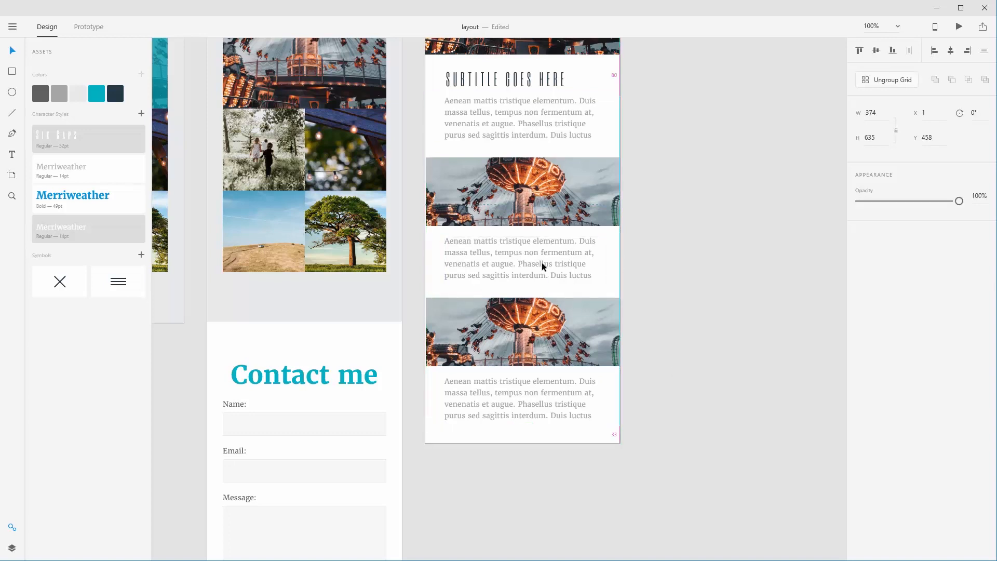
drag(541, 263, 541, 260)
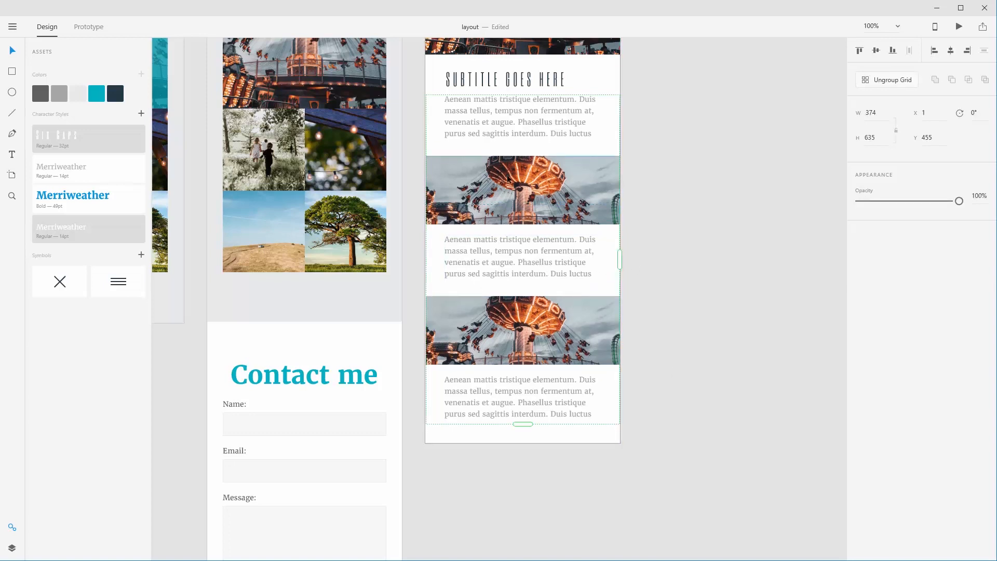
double_click(520, 205)
drag(546, 196, 546, 194)
click(712, 221)
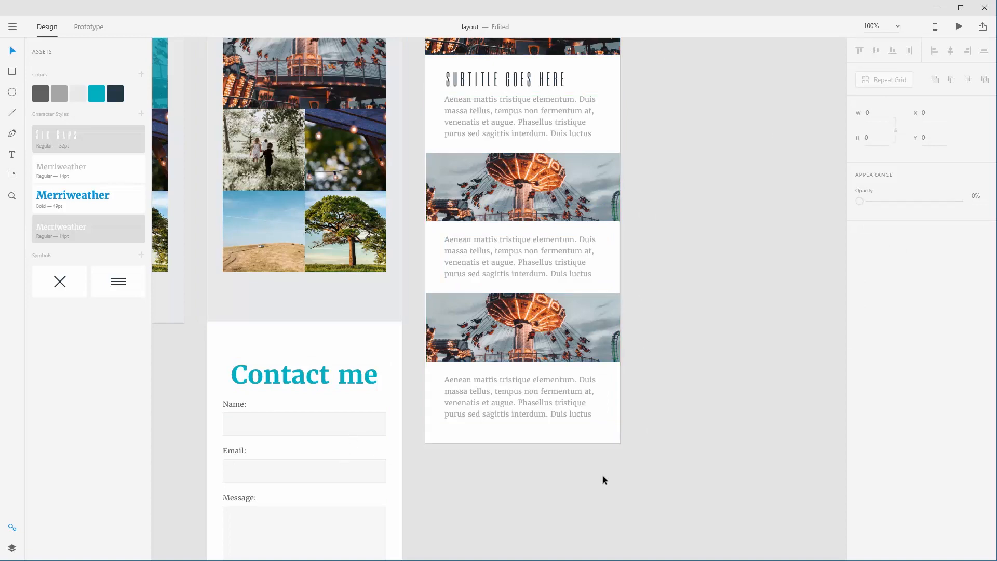
- Try narrowing the photo strips in the repeat grid equally on both sides so they sit inside the artboard edges
drag(591, 94, 627, 98)
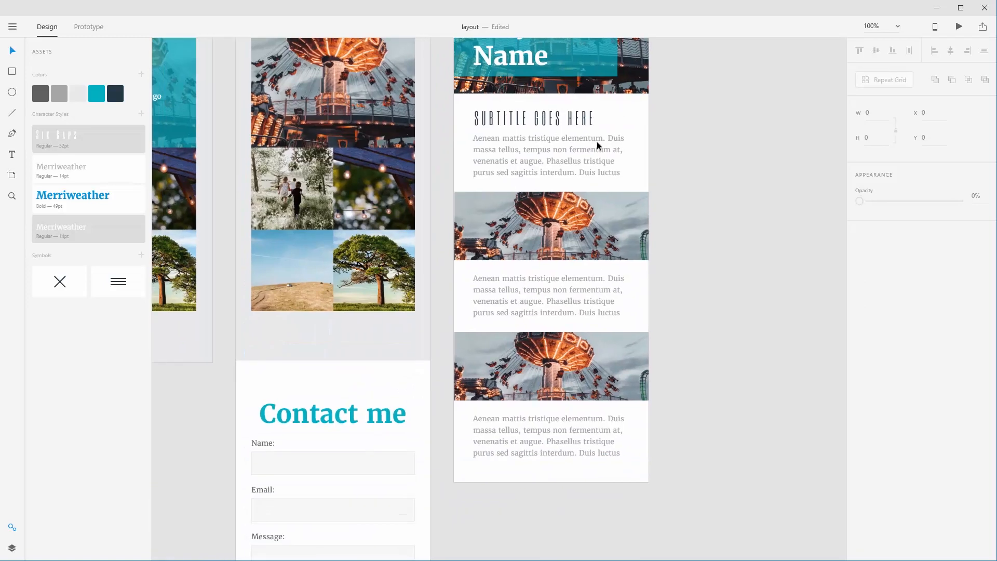
drag(566, 151, 555, 279)
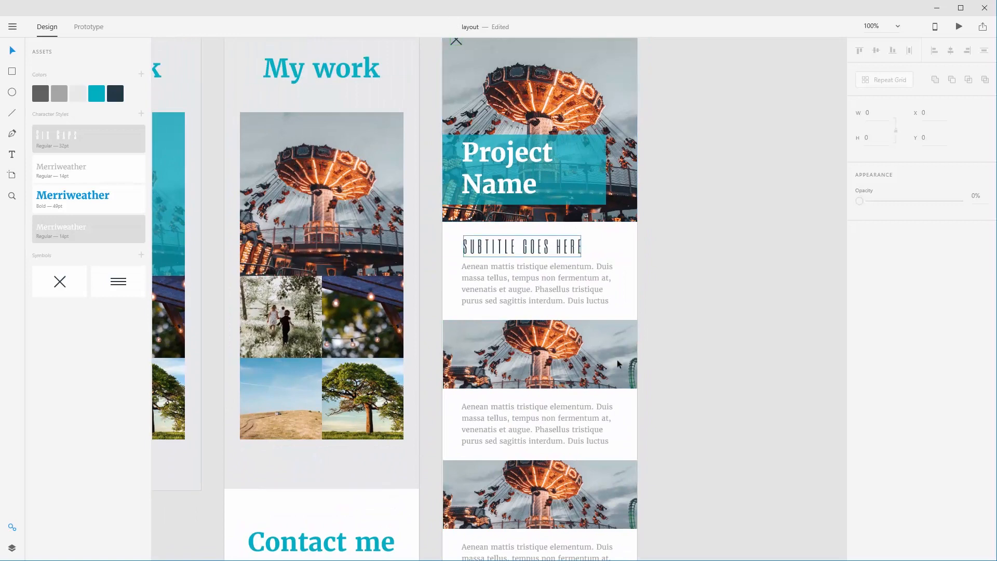
scroll(616, 360, down, 5)
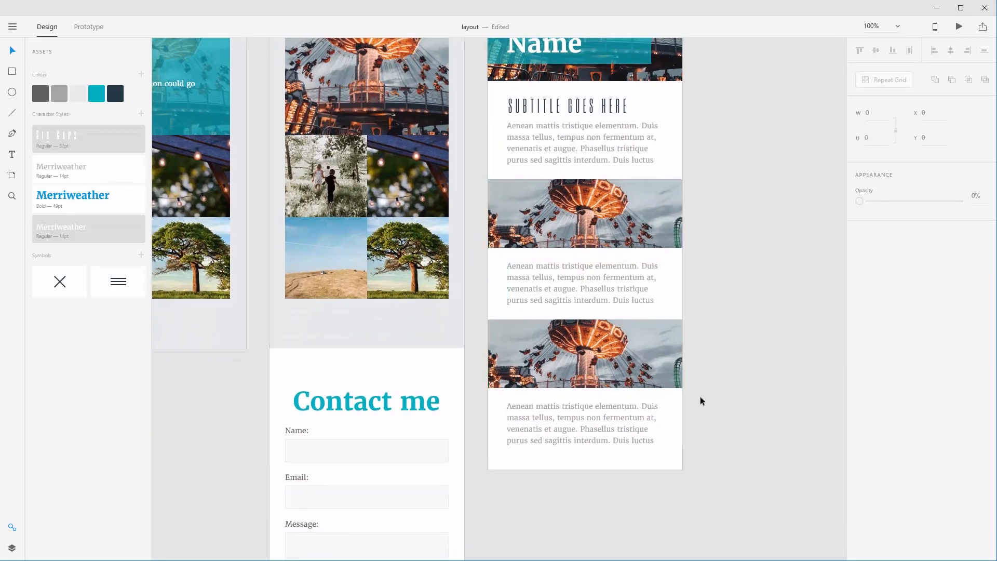
click(661, 357)
double_click(669, 352)
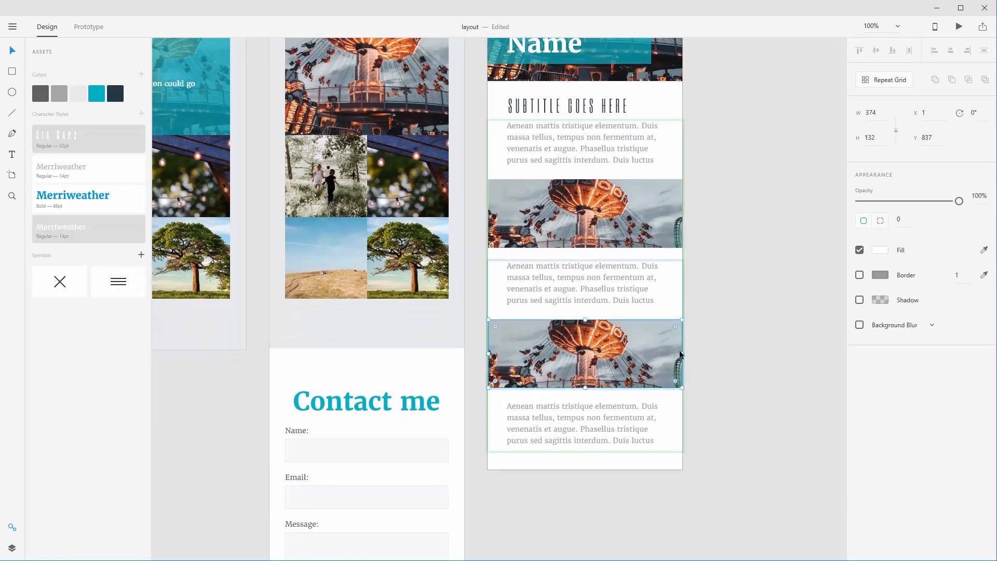
drag(680, 353, 614, 355)
click(743, 359)
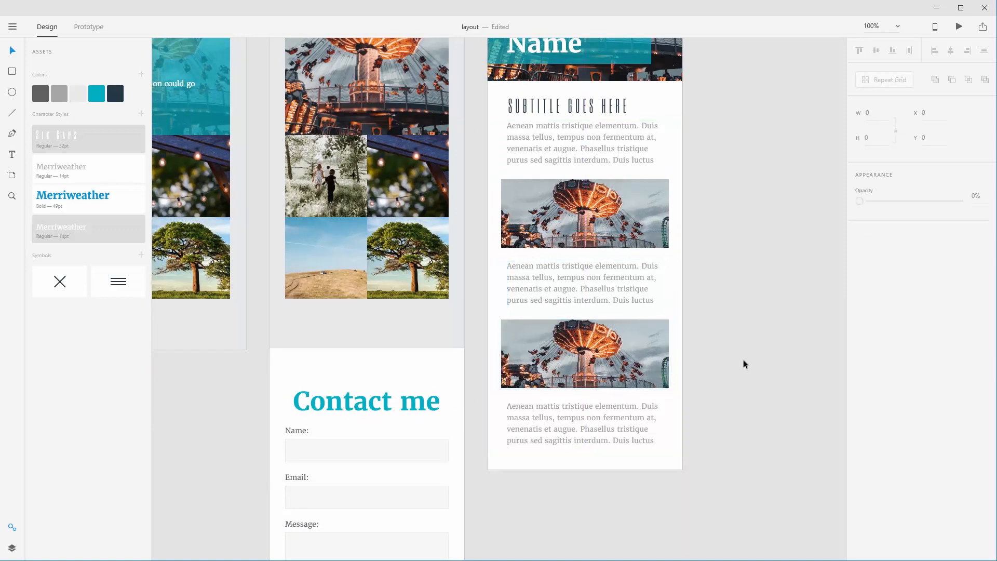
- Undo the narrowing of the photo strips
key(ctrl+z)
click(743, 359)
key(ctrl+z)
click(758, 374)
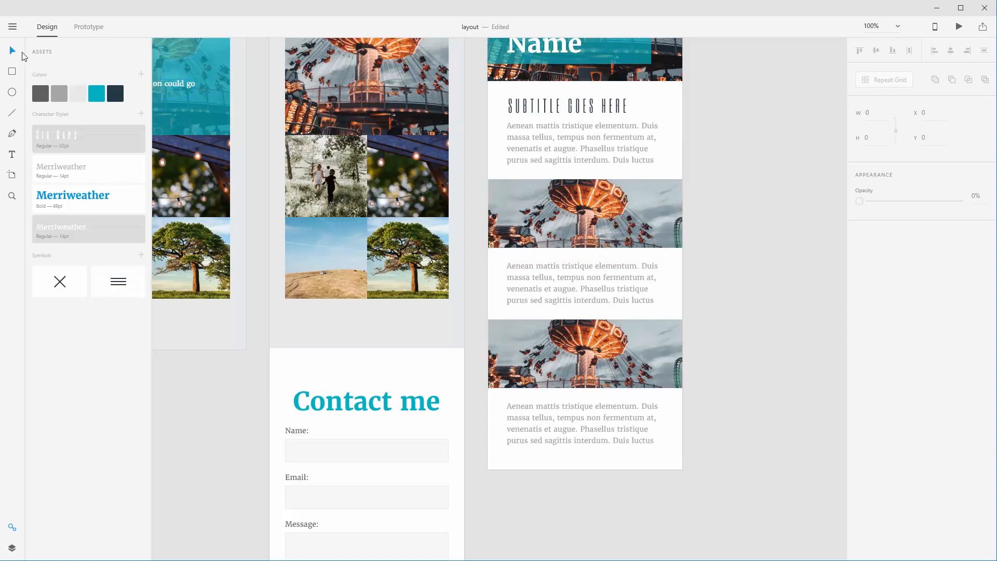
- Ungroup the repeat grid on the project page into separate paragraph-and-photo groups
click(625, 349)
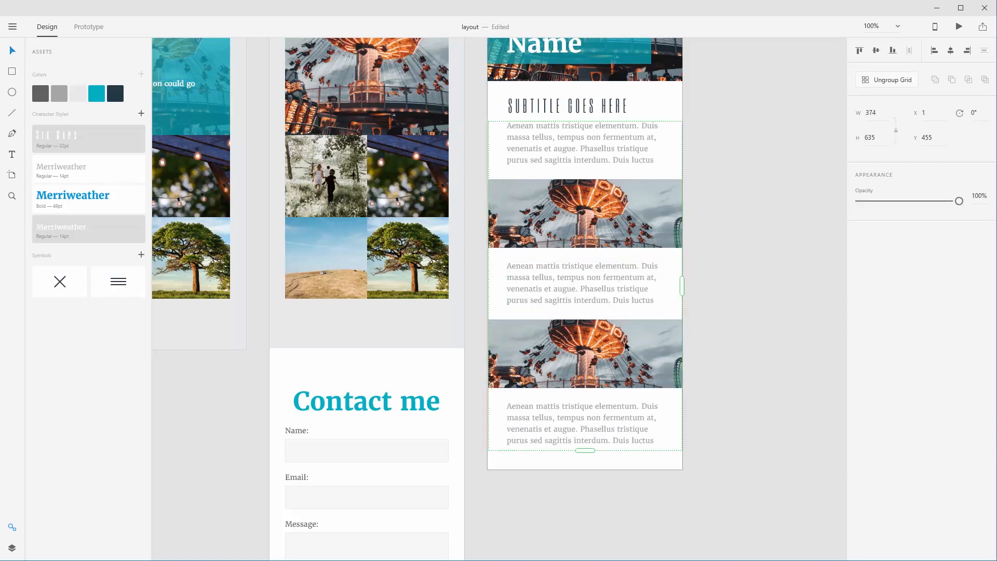
click(886, 80)
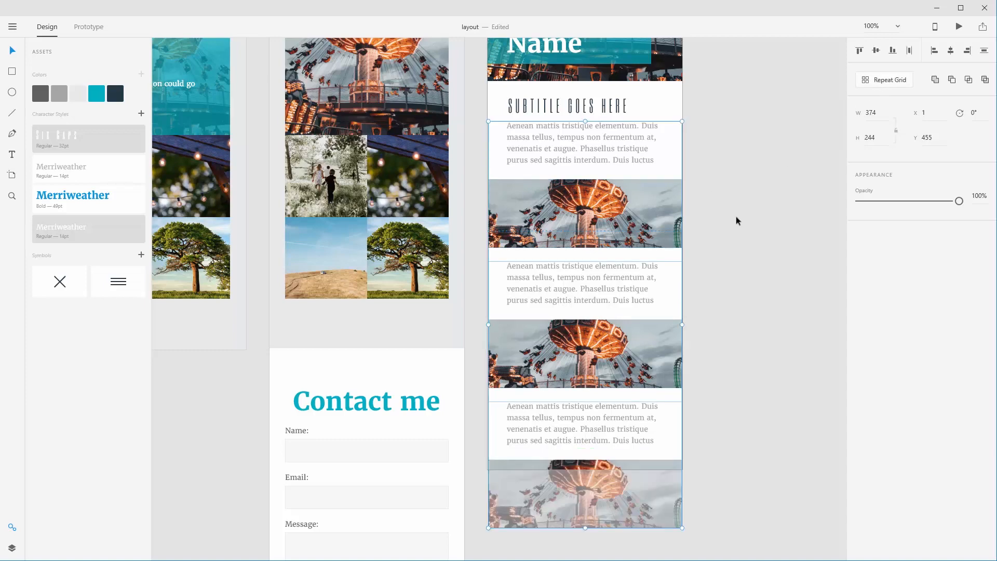
click(740, 275)
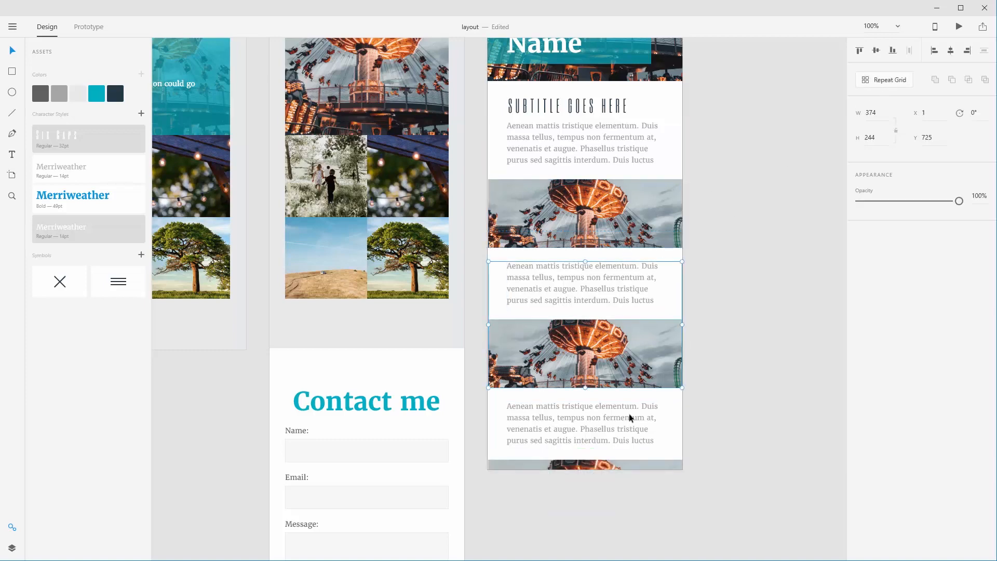
scroll(720, 162, down, 5)
scroll(721, 211, up, 3)
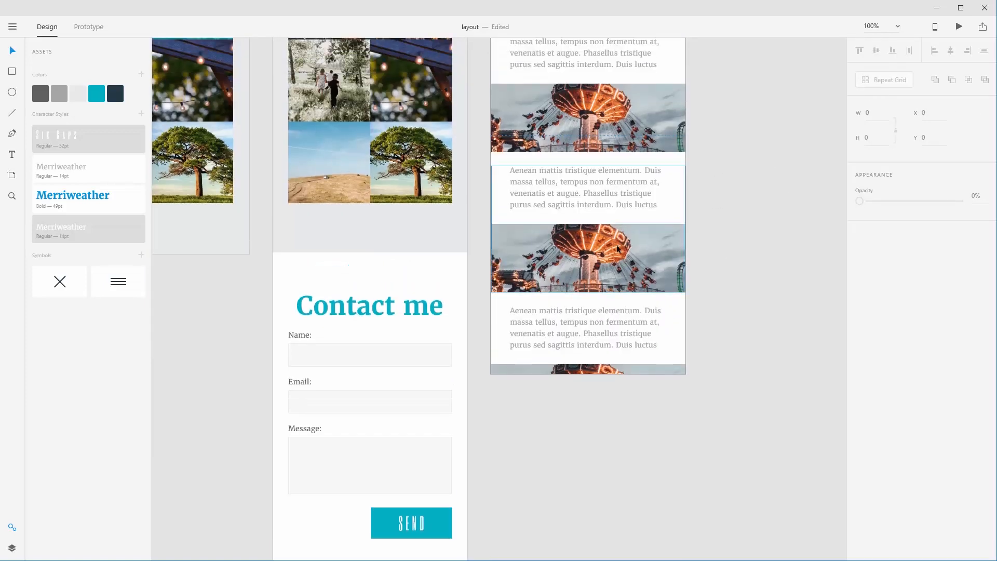
- Ungroup the second paragraph-and-photo group on the project page so its text and photo can be edited separately
click(621, 252)
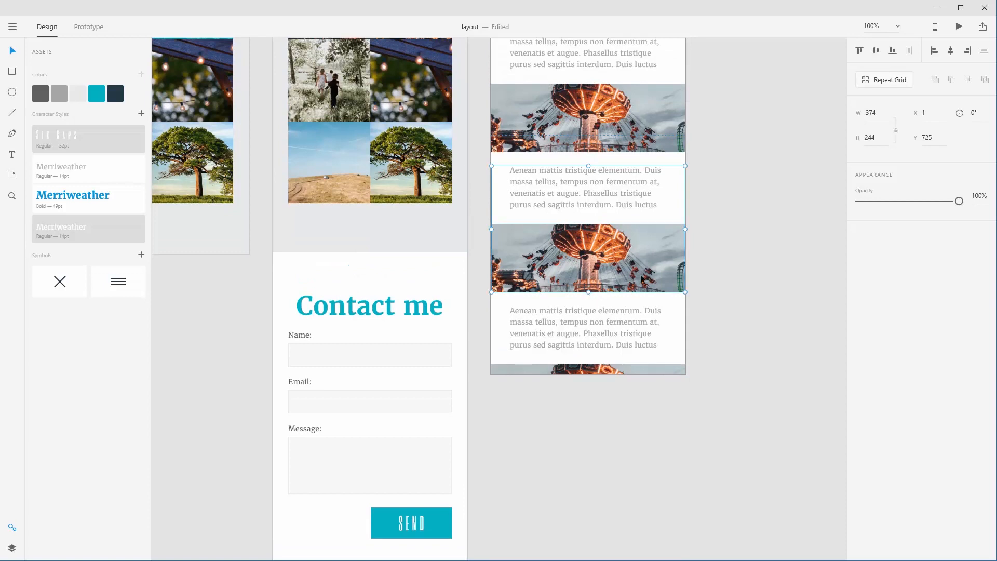
drag(659, 268, 630, 266)
key(ctrl+z)
key(ctrl+shift+g)
click(737, 210)
- Delete the photo strip beneath the second body paragraph on the project page
click(605, 200)
click(612, 244)
click(637, 210)
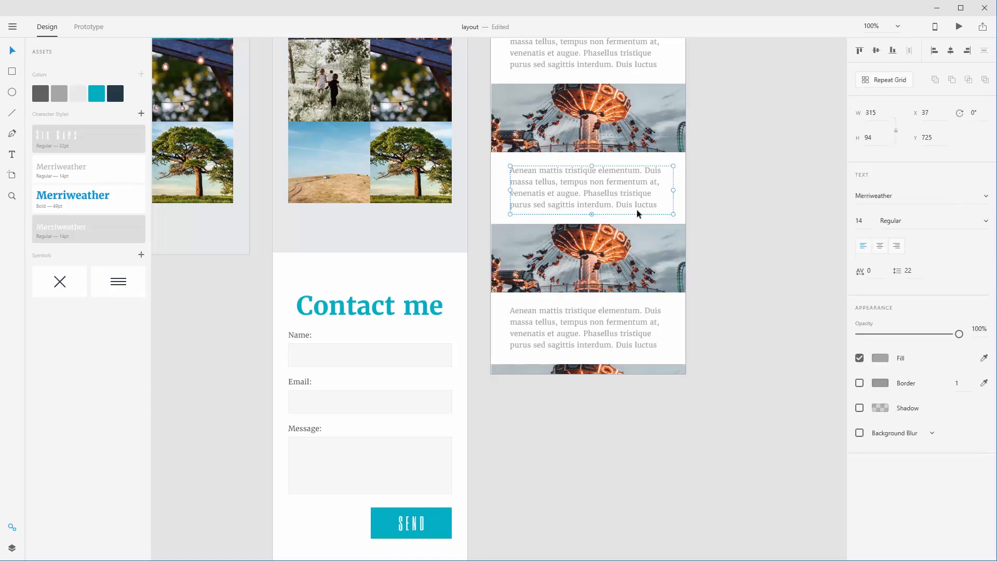
click(631, 235)
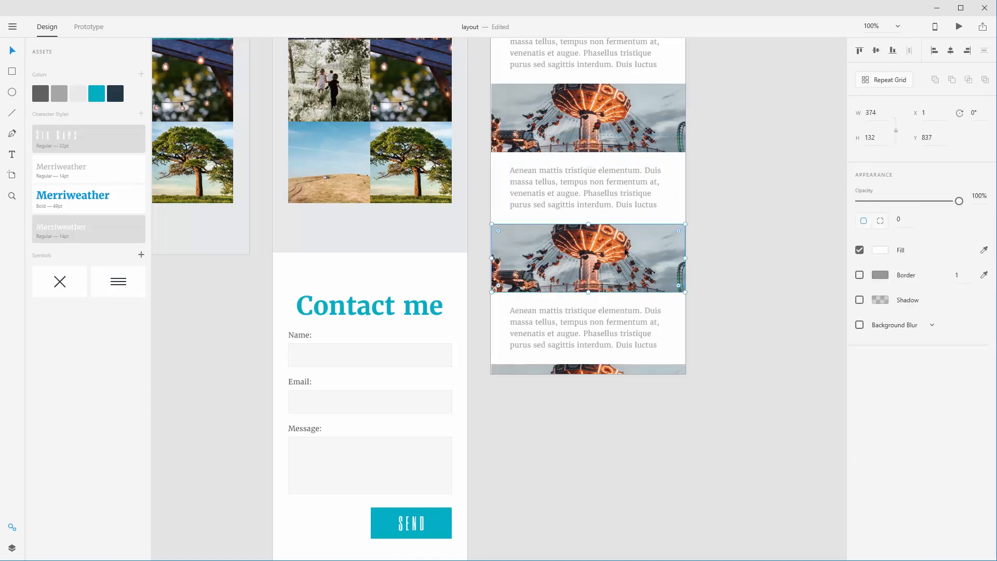
key(Delete)
- Extend the second paragraph's text box downwards to a height of 172 so more of its text shows
click(618, 195)
drag(591, 214, 592, 254)
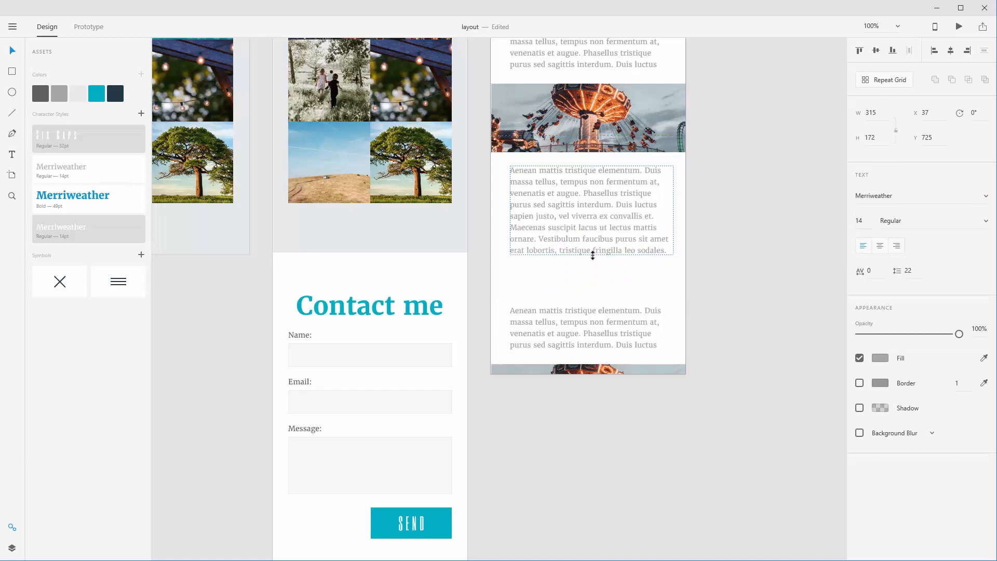
drag(725, 156, 714, 330)
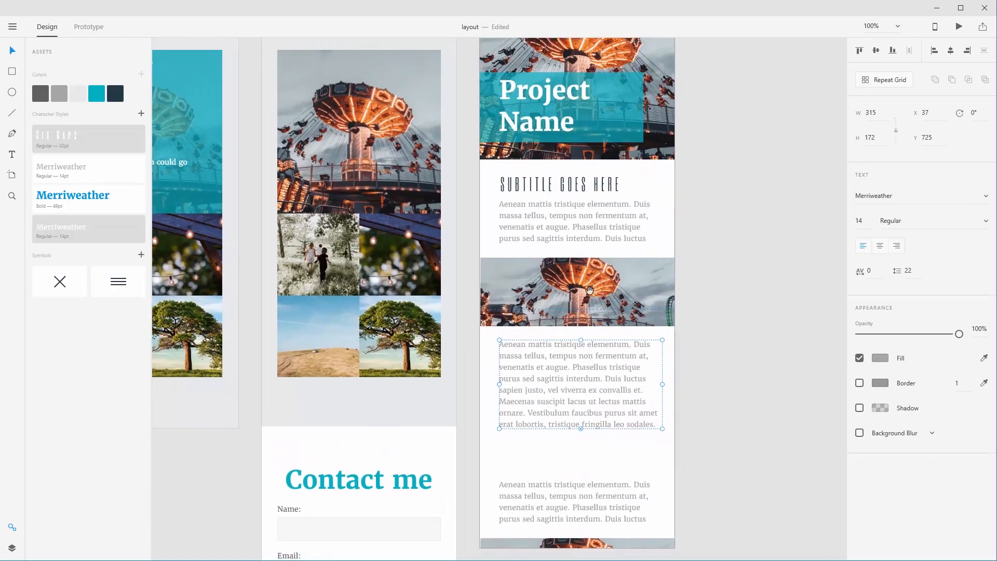
- Move the third paragraph-and-photo group further down the project page and ungroup it
drag(640, 368, 600, 176)
drag(587, 338, 584, 294)
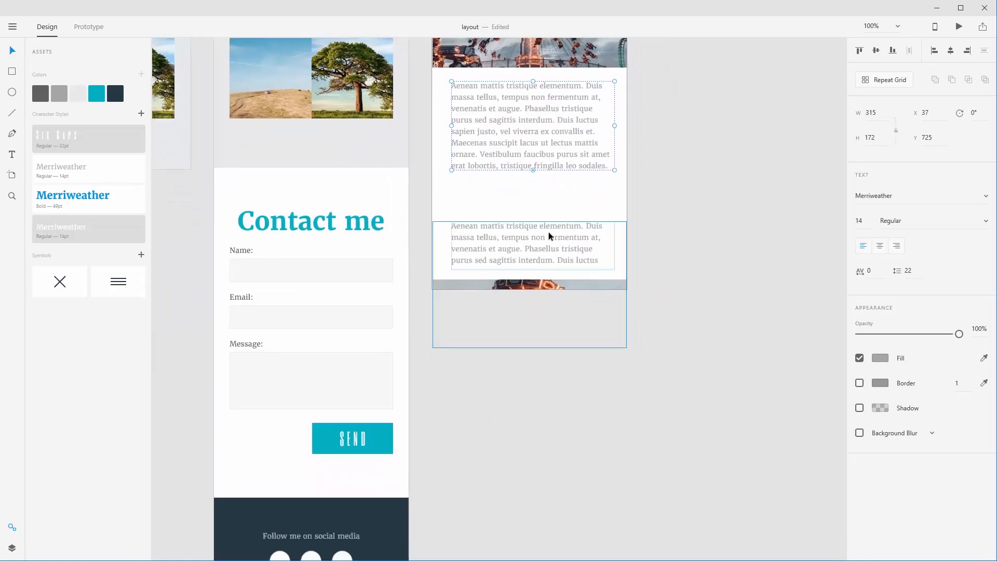
click(548, 240)
drag(548, 238, 547, 300)
key(ctrl+shift+g)
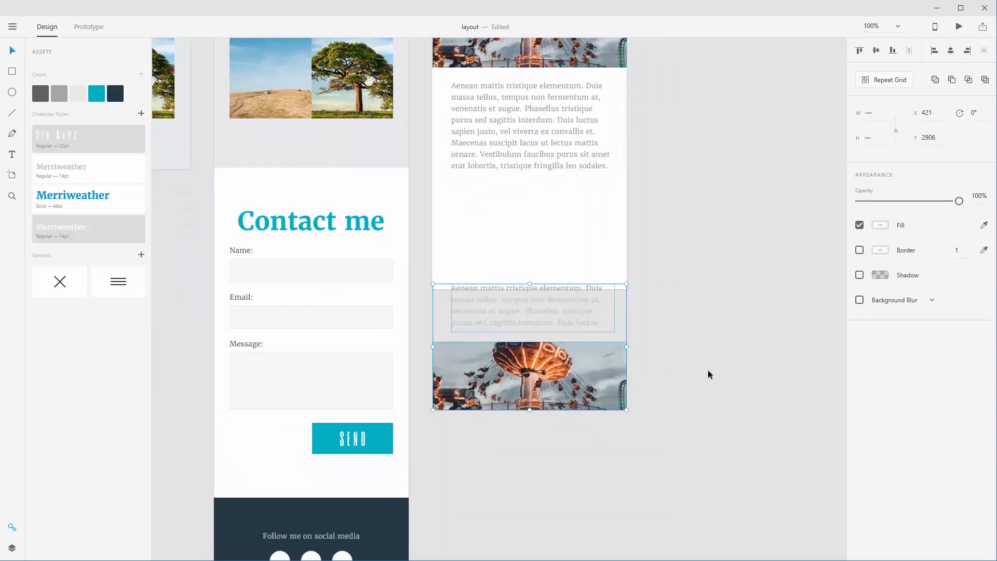
click(708, 370)
- Place the third photo below the second paragraph at X 36, Y 927 and resize it to 305 by 222
click(574, 378)
drag(574, 380, 593, 224)
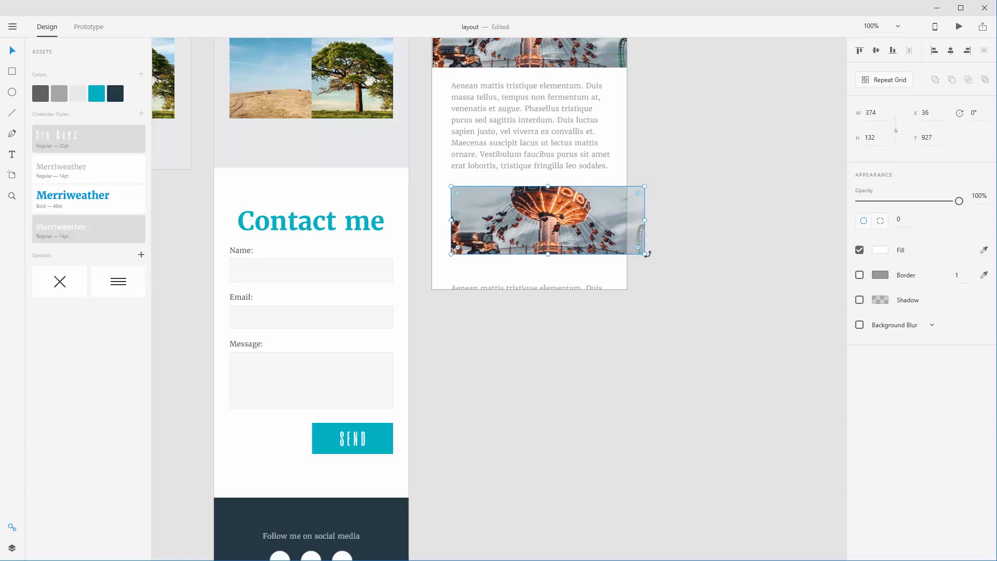
drag(646, 254, 609, 301)
drag(621, 356, 631, 264)
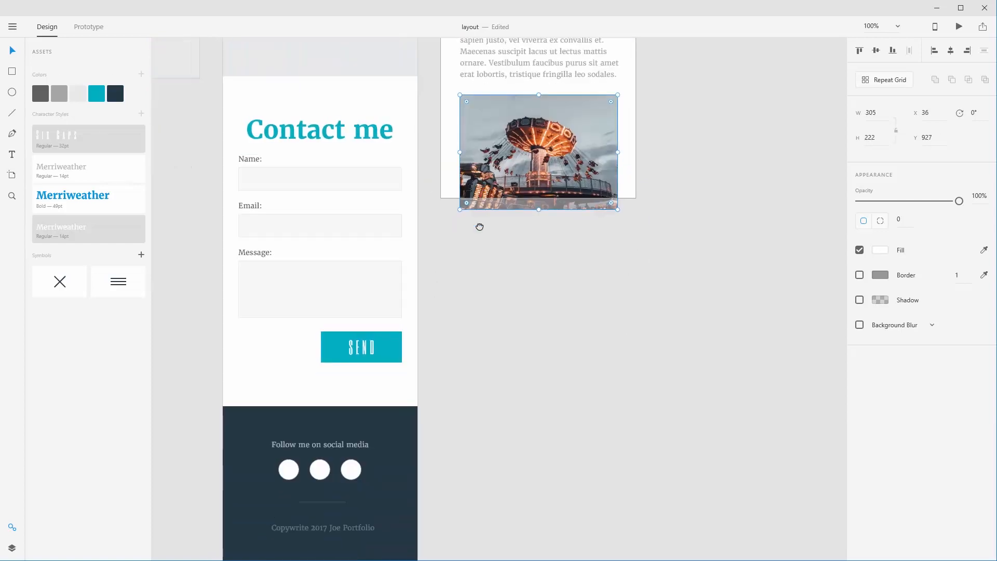
- Check where the third paragraph lies beneath the enlarged photo at the lower end of the artboard
drag(479, 227, 477, 297)
click(525, 111)
click(614, 359)
drag(614, 358, 531, 263)
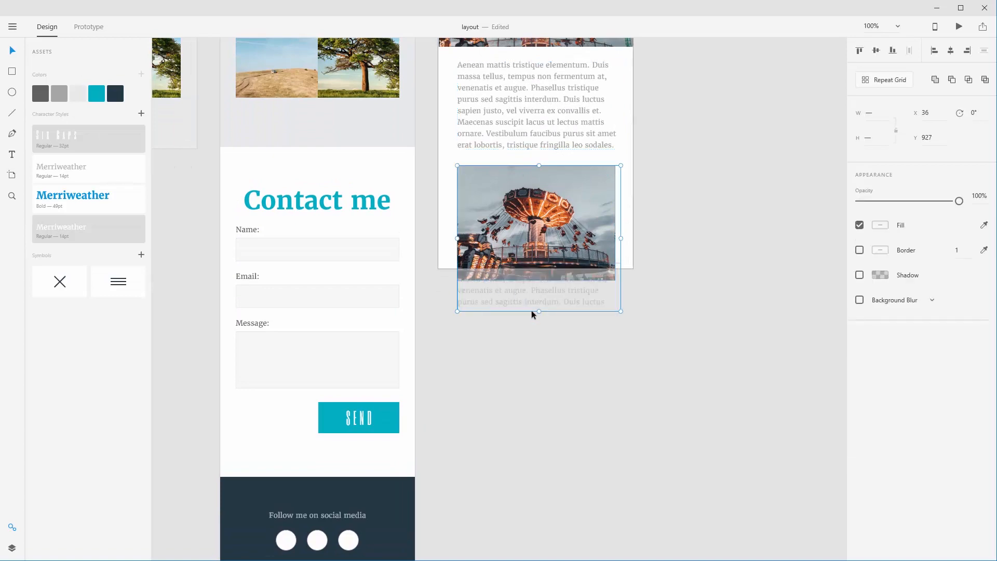
click(561, 324)
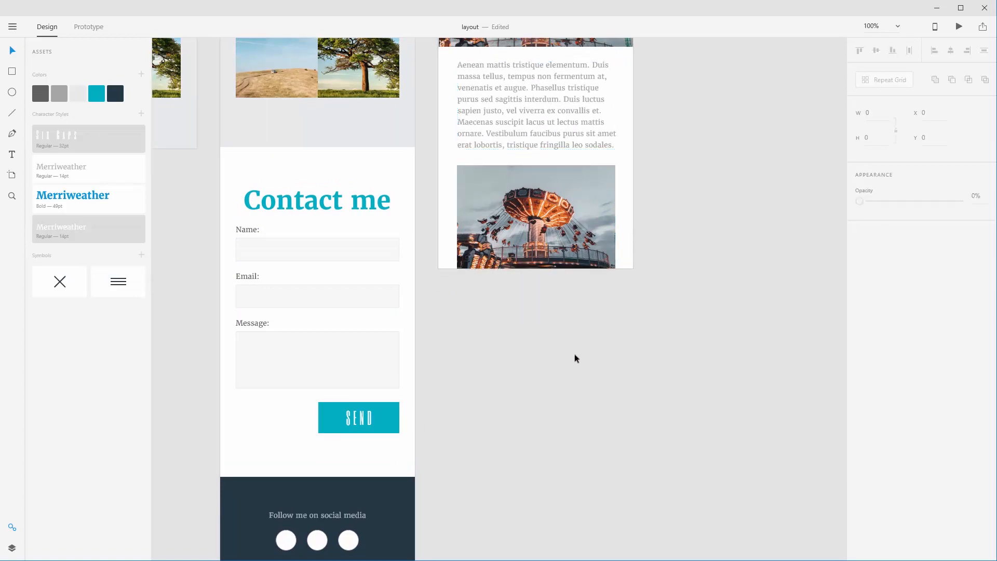
- Lengthen the project page artboard downwards to make room for more content below the enlarged photo
click(534, 219)
drag(428, 79, 478, 486)
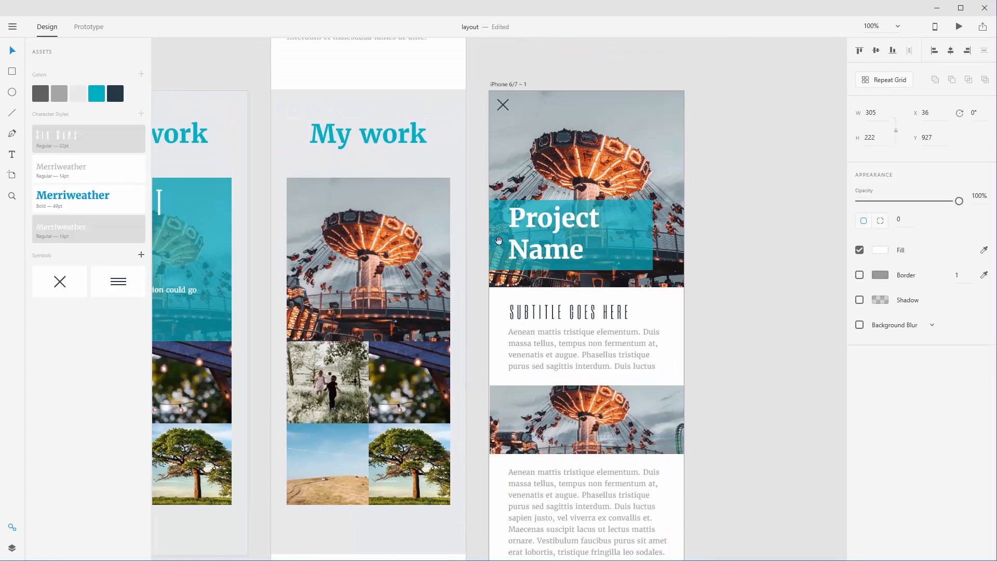
click(506, 86)
scroll(578, 199, down, 10)
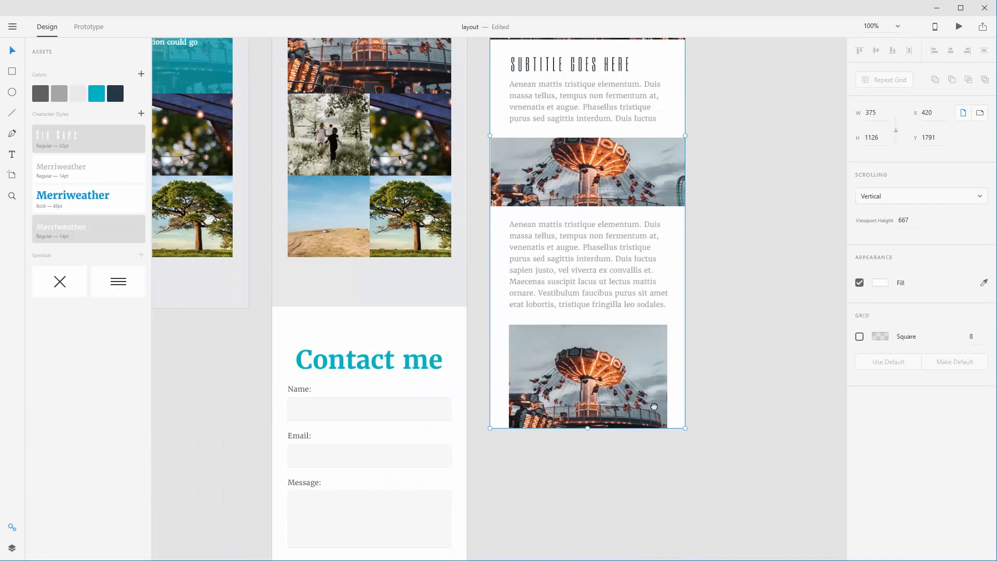
drag(579, 199, 581, 474)
- Place the third paragraph below the enlarged photo at X 37, Y 1179 and extend its text box to a height of 203
drag(590, 233, 578, 333)
drag(678, 181, 665, 109)
drag(679, 285, 676, 54)
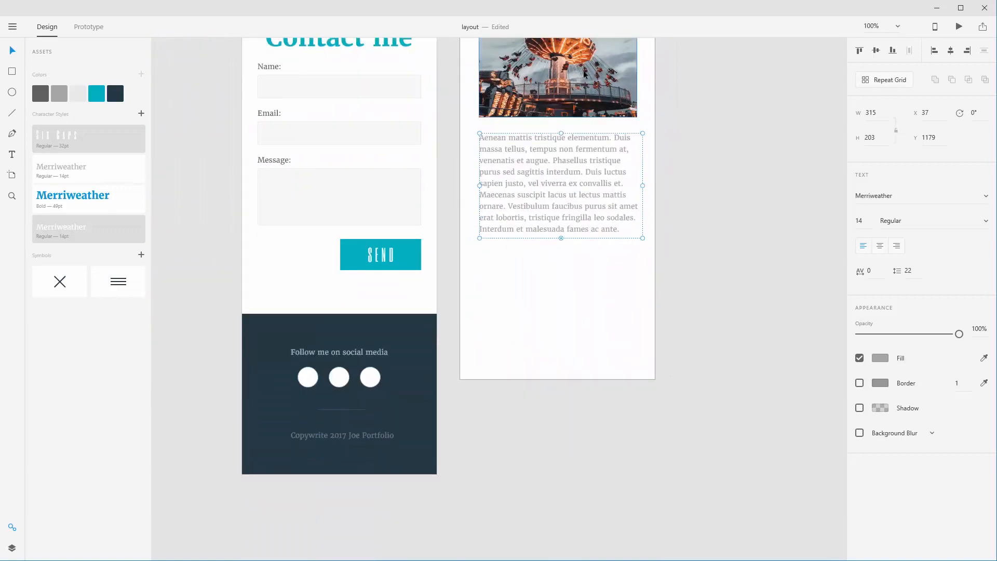
- Duplicate the inset photo below the third paragraph at X 36, Y 1402 and review the page layout
alt+drag(582, 72, 583, 317)
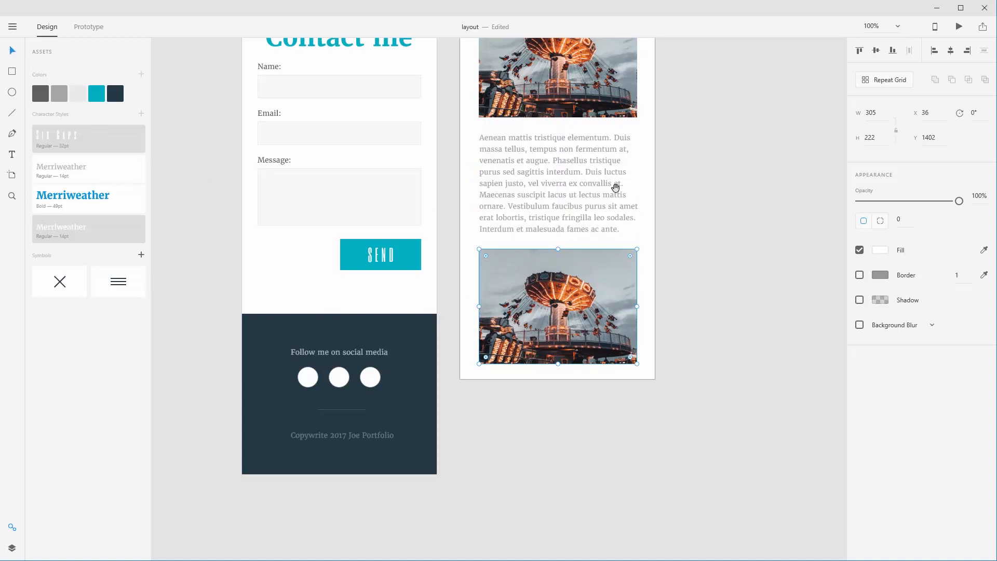
drag(616, 187, 626, 340)
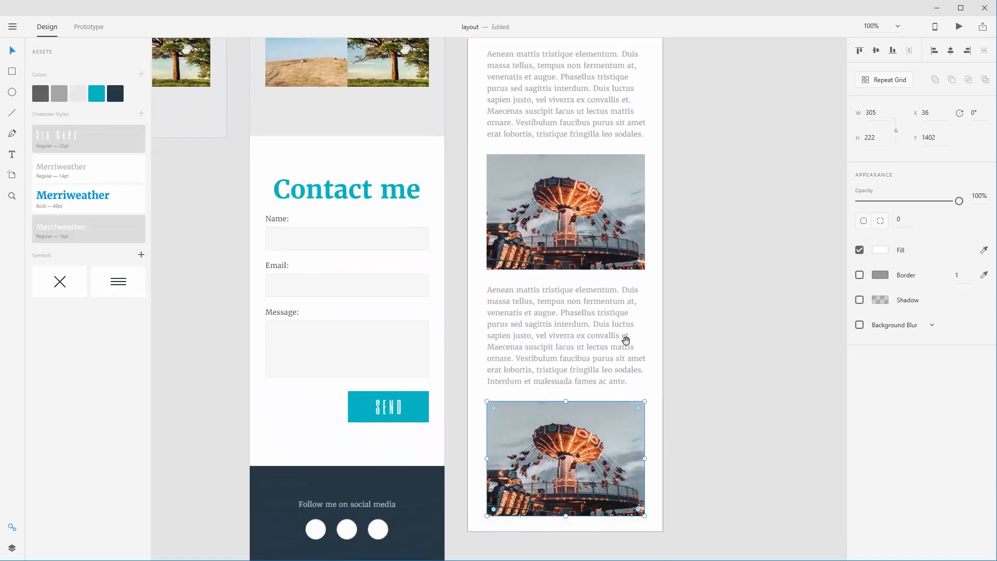
click(688, 215)
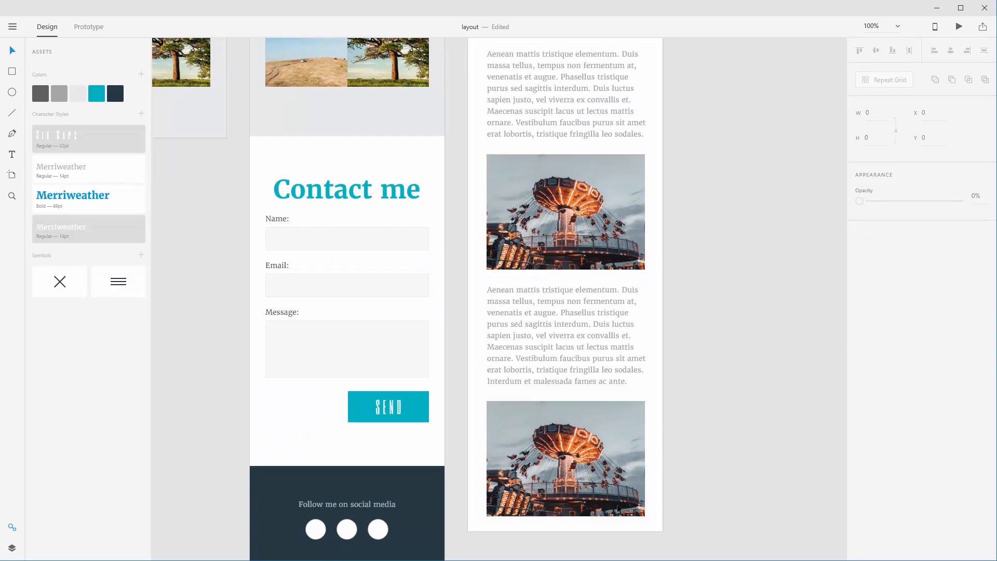
drag(656, 222, 609, 344)
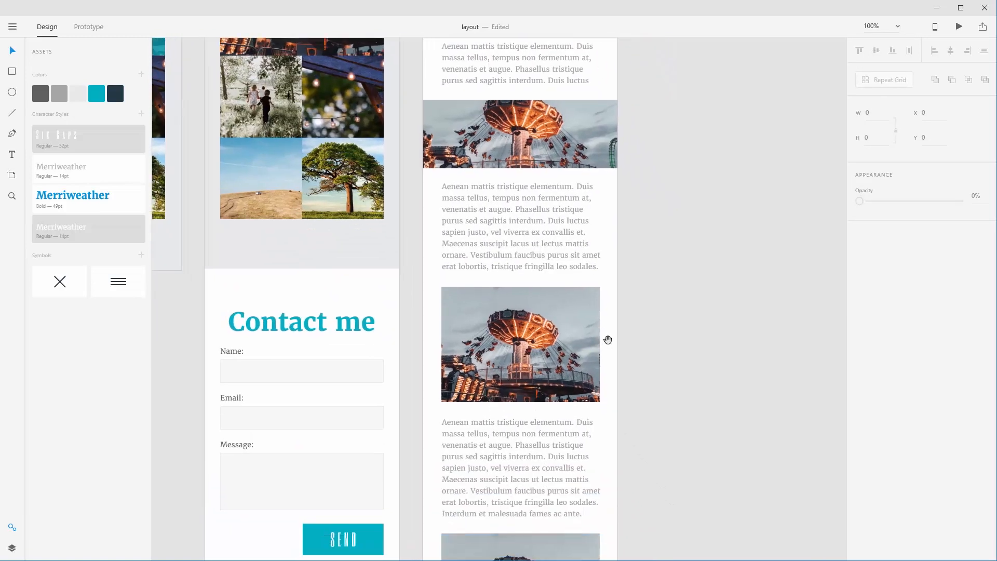
drag(621, 289, 632, 372)
drag(670, 327, 678, 53)
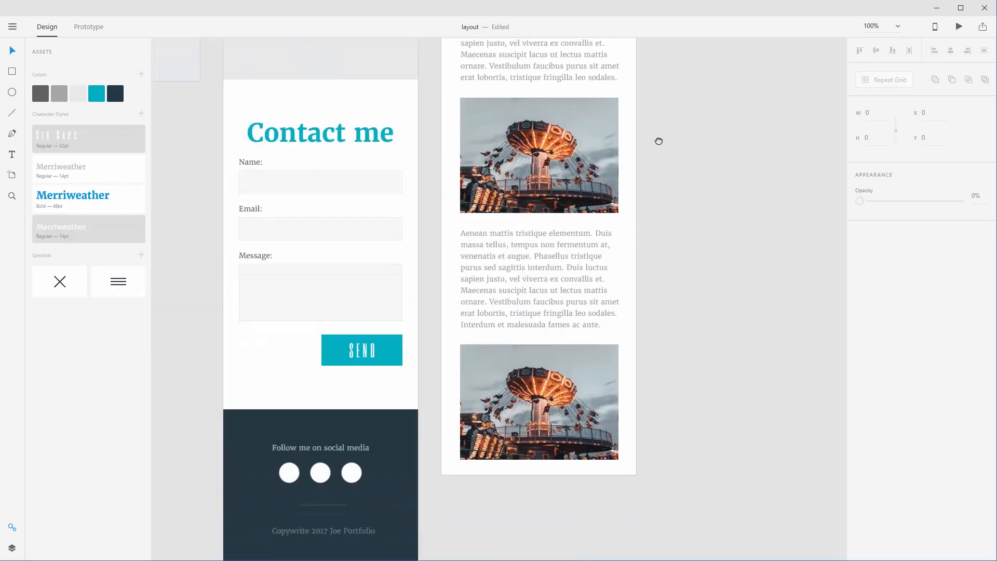
drag(658, 140, 676, 360)
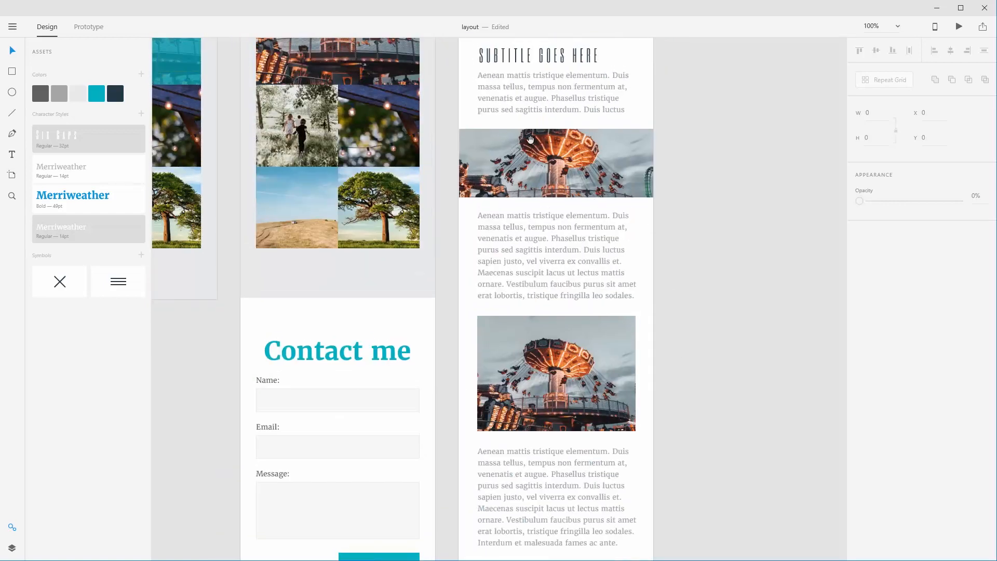
- Delete the duplicated photo beneath the third paragraph
scroll(665, 327, down, 5)
click(618, 363)
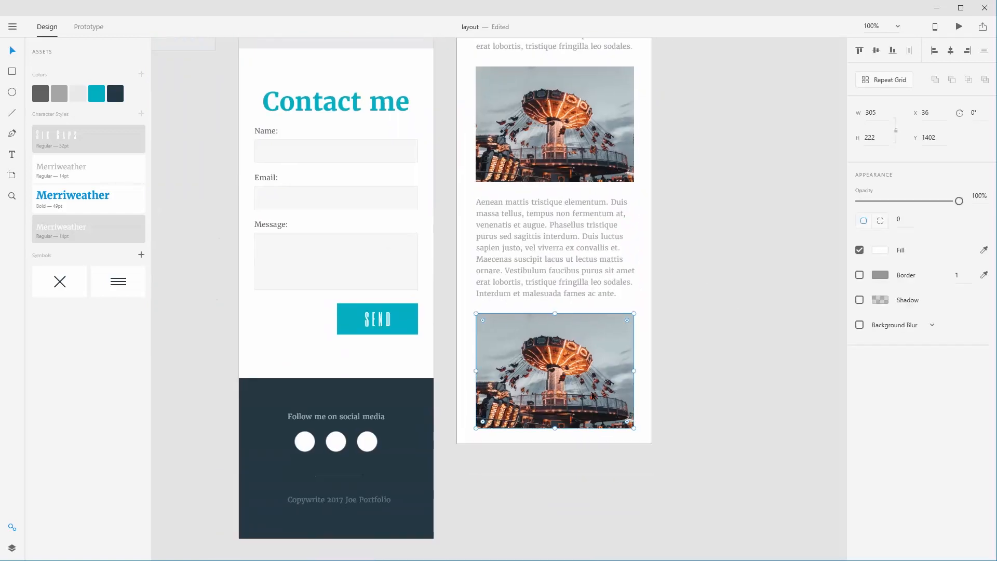
key(Delete)
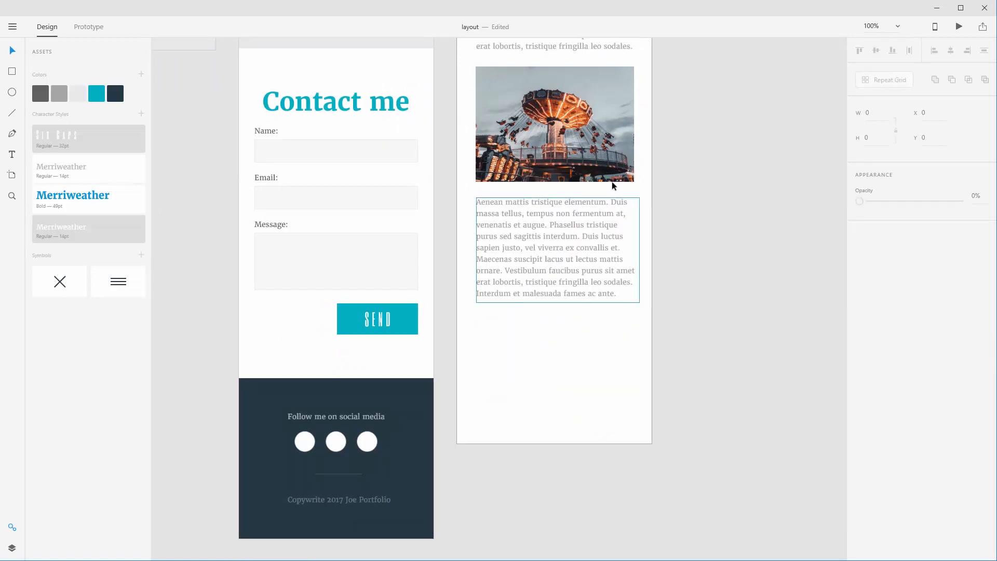
- Copy the bold "Read more" text from the My work tile and paste it below the project page's last paragraph
drag(614, 209, 604, 251)
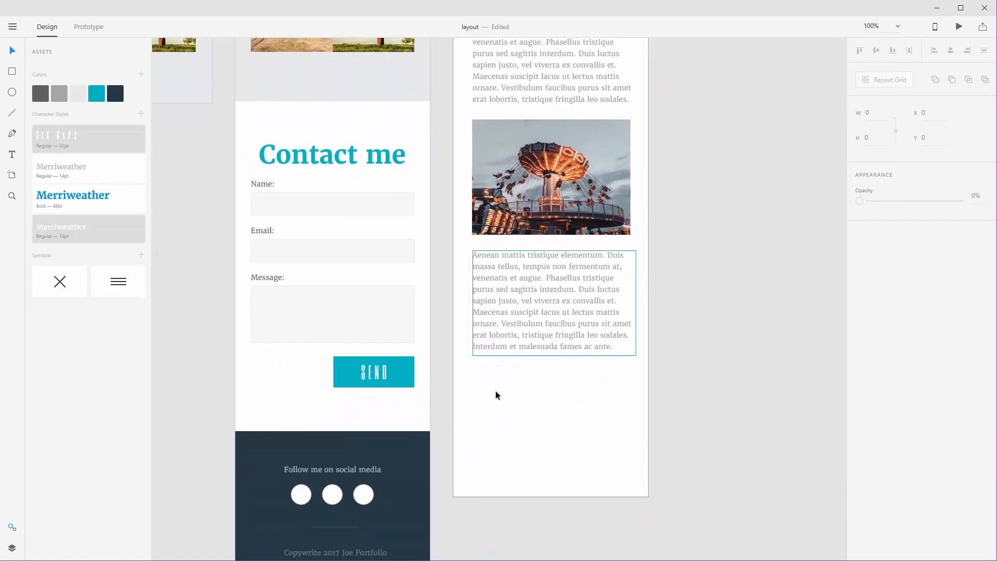
scroll(519, 389, up, 2)
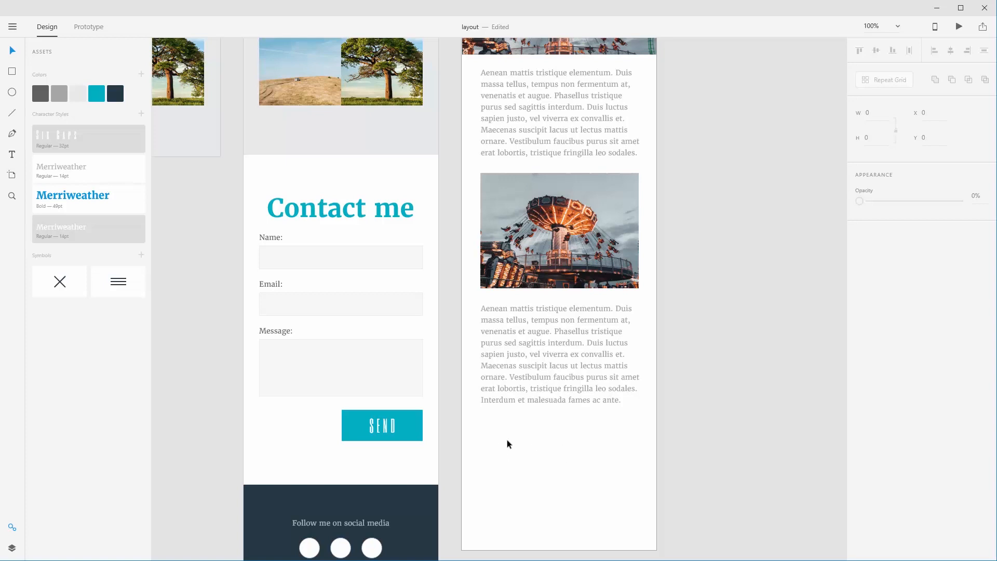
drag(268, 304, 454, 297)
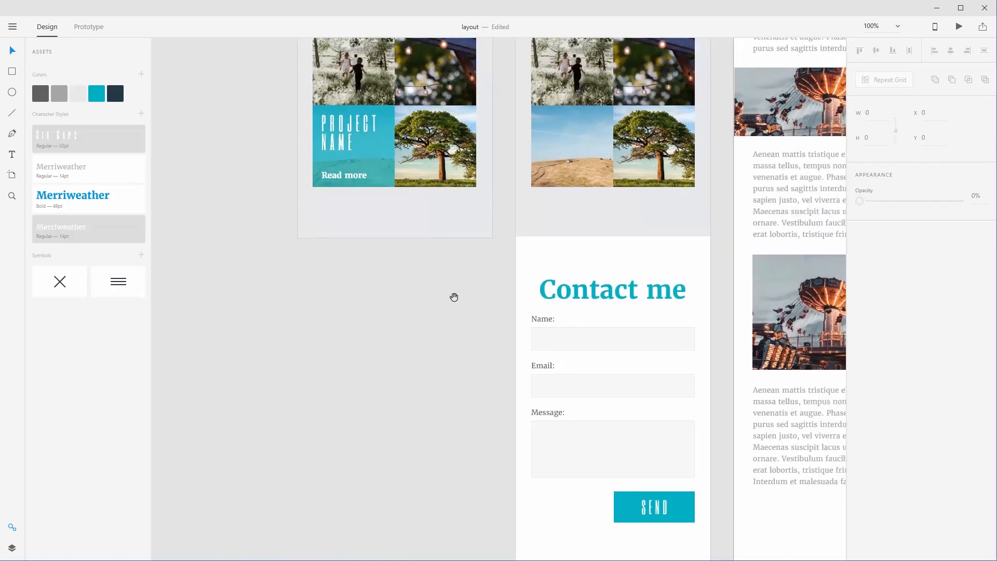
click(349, 174)
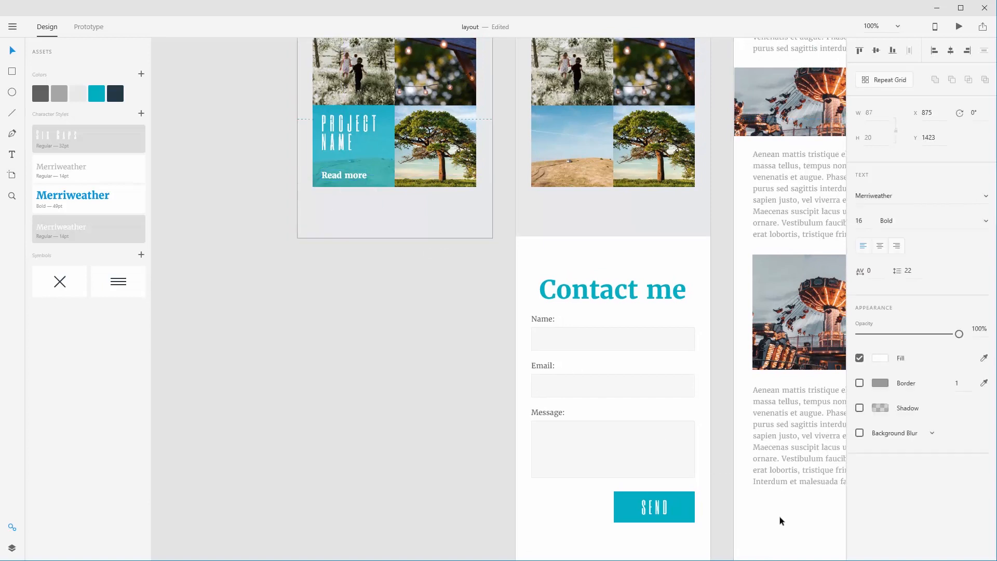
key(ctrl+v)
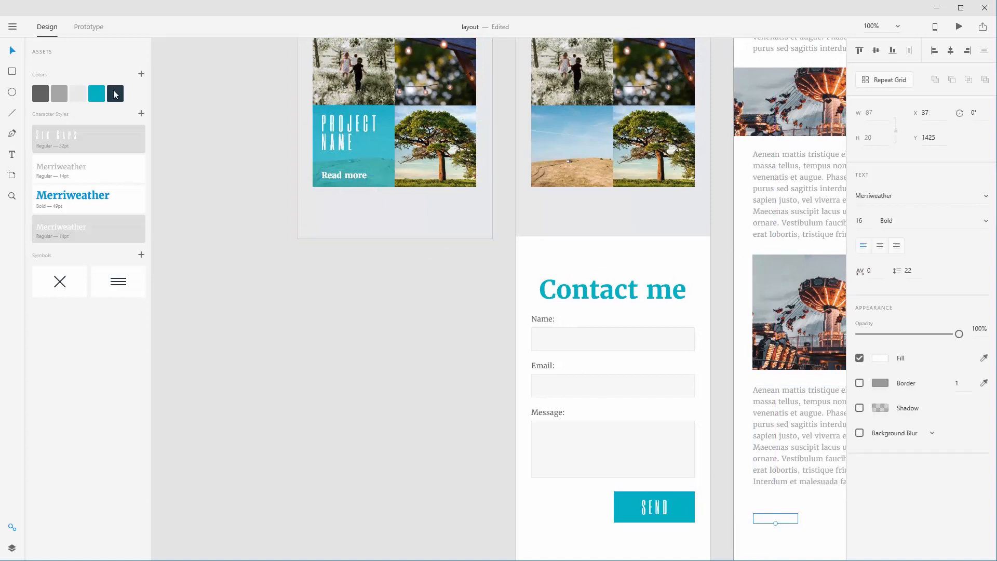
- Turn the pasted text into a dark navy "Go back" label at X 37, Y 1412 below the last paragraph
click(115, 94)
double_click(788, 519)
text(Go back)
drag(788, 501, 596, 456)
click(696, 456)
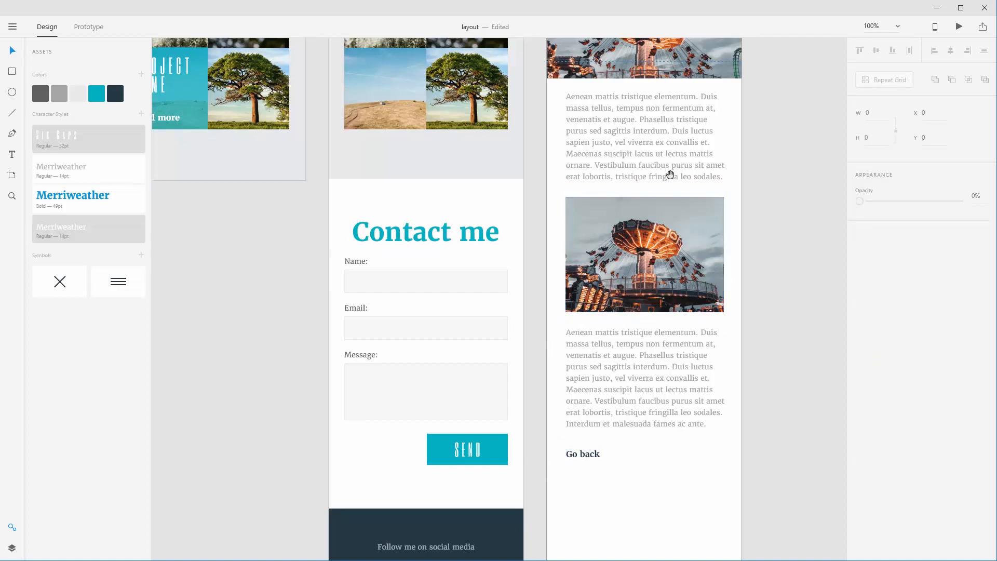
- Stretch the full-width photo strip below the first paragraph so its left side meets the artboard edge
scroll(670, 174, up, 8)
drag(647, 387, 625, 384)
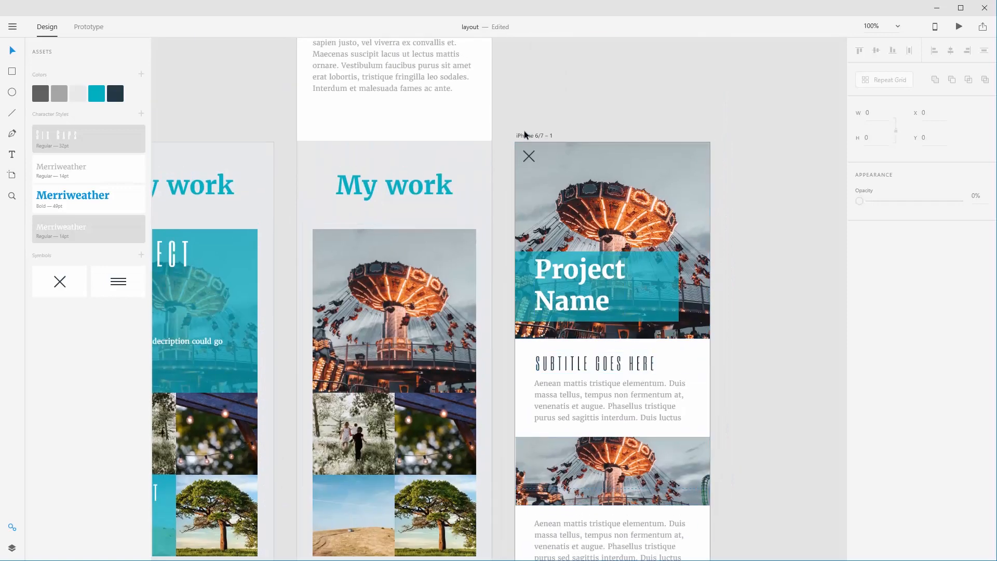
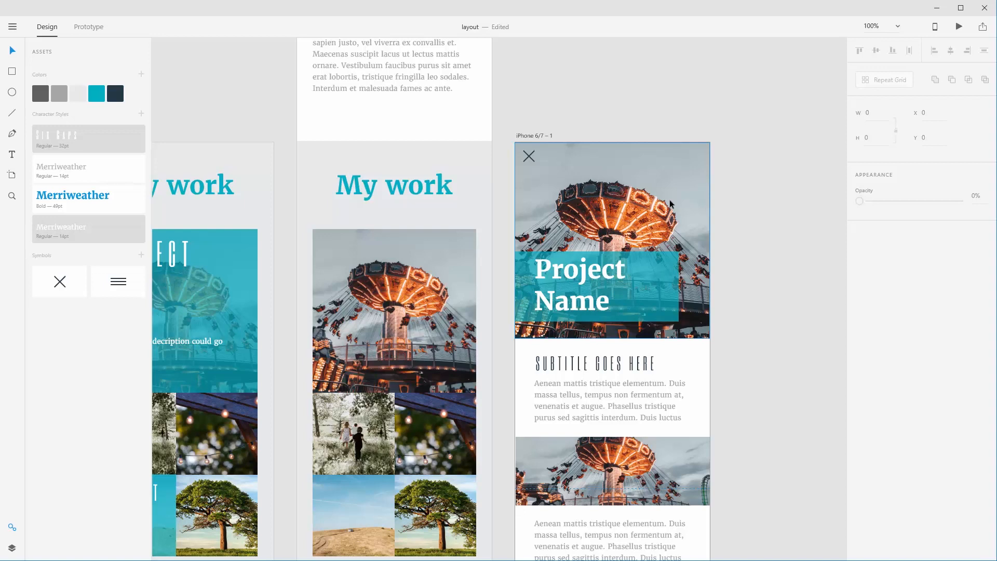
scroll(627, 432, down, 1)
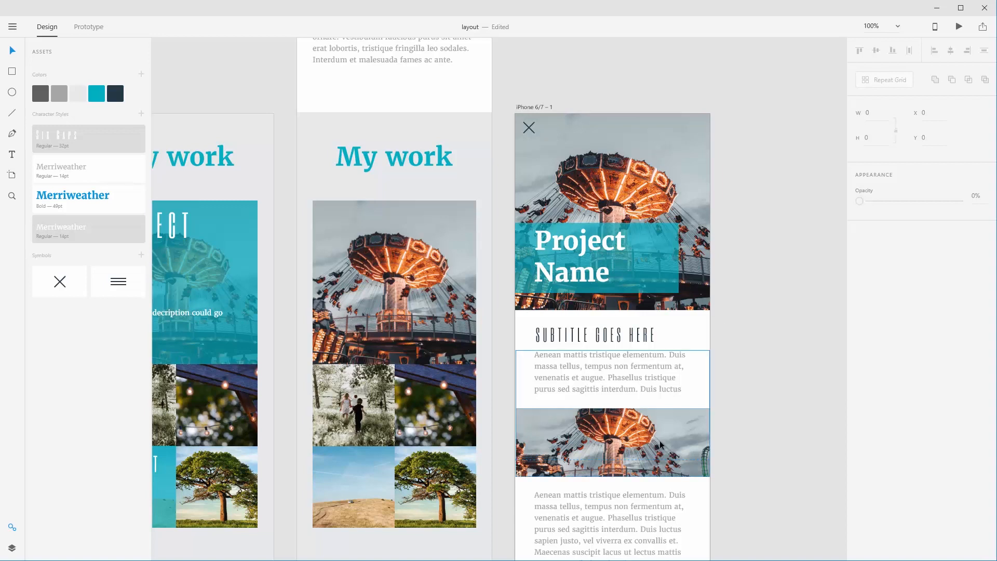
click(528, 444)
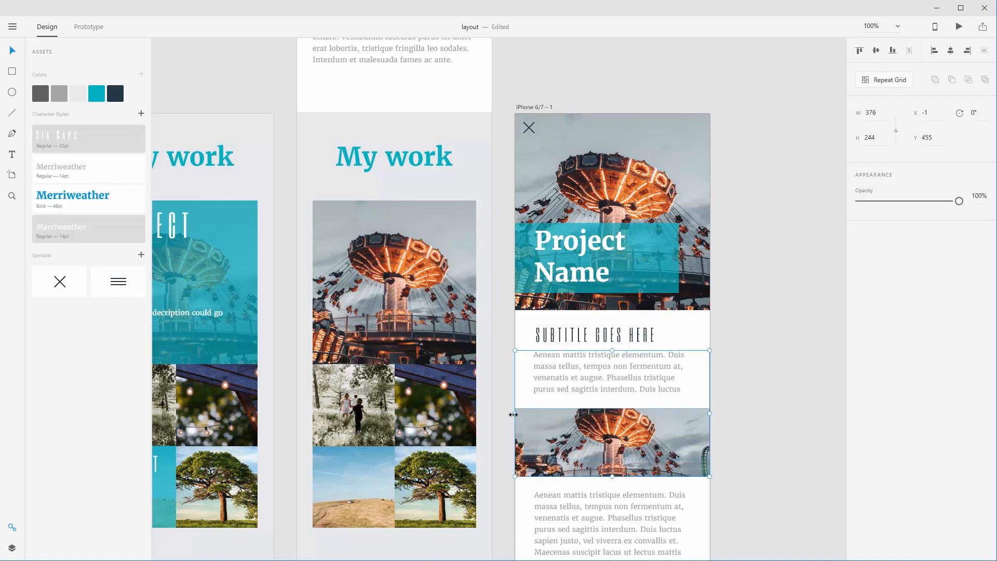
click(549, 437)
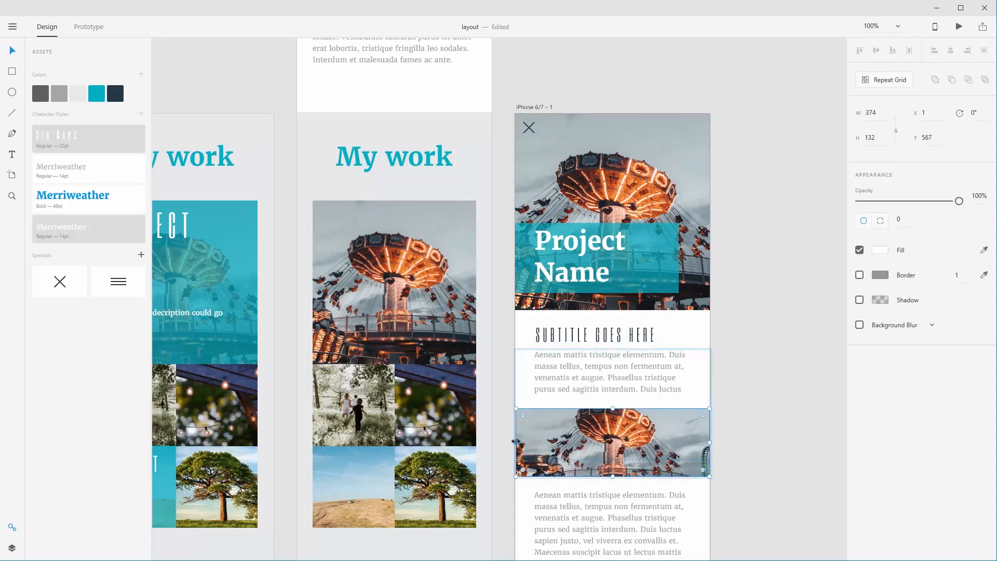
click(785, 450)
- Replace the "Go back" label below the last paragraph with "See my other projects"
scroll(776, 349, down, 5)
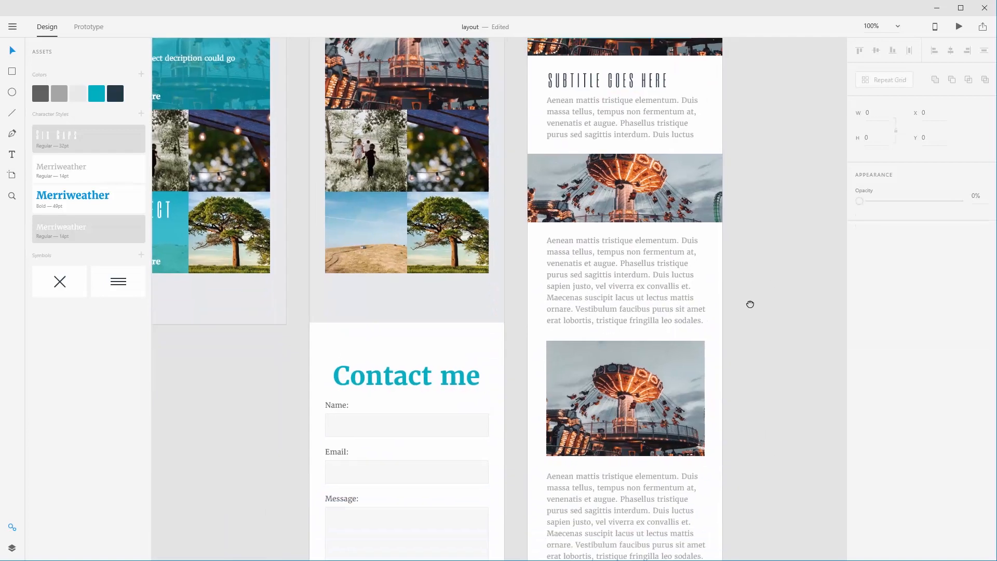
scroll(750, 304, down, 5)
click(550, 401)
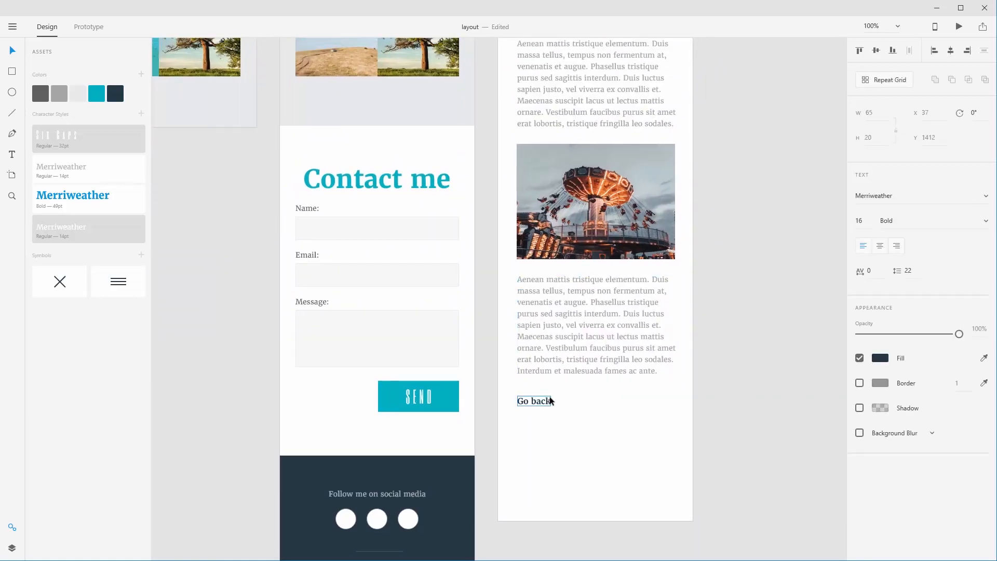
double_click(551, 401)
click(552, 401)
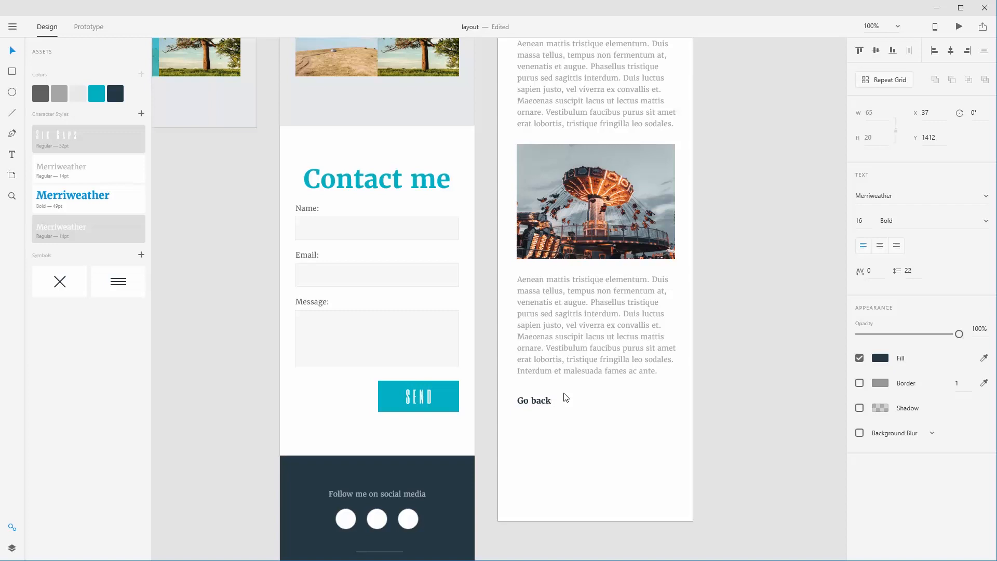
text(to my other)
key(BackSpace)
key(BackSpace)
key(BackSpace)
key(BackSpace)
key(BackSpace)
key(BackSpace)
key(BackSpace)
key(BackSpace)
key(BackSpace)
key(BackSpace)
key(BackSpace)
key(BackSpace)
key(BackSpace)
key(BackSpace)
key(BackSpace)
key(BackSpace)
key(BackSpace)
key(BackSpace)
key(BackSpace)
key(BackSpace)
text(See my other proje)
key(Escape)
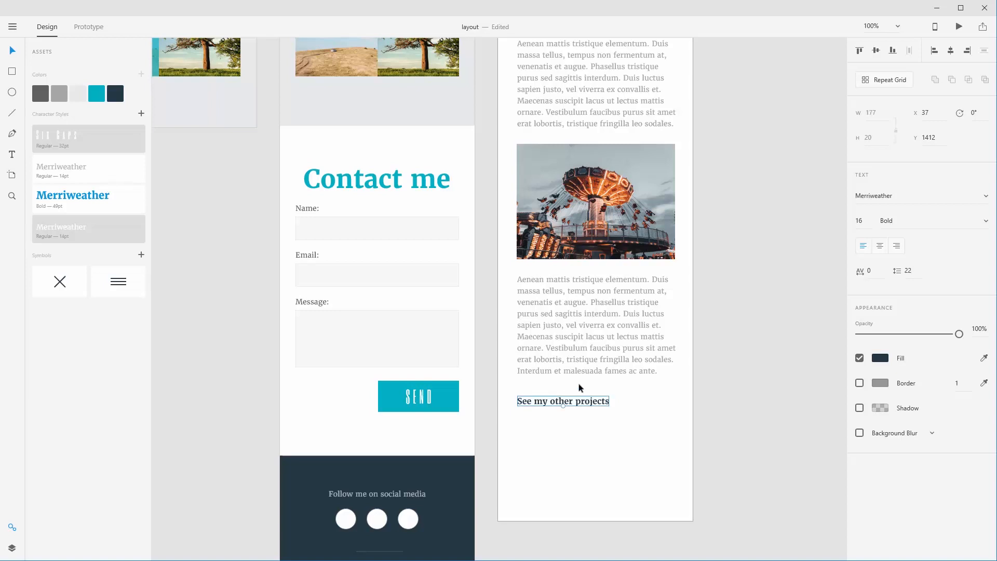
click(713, 372)
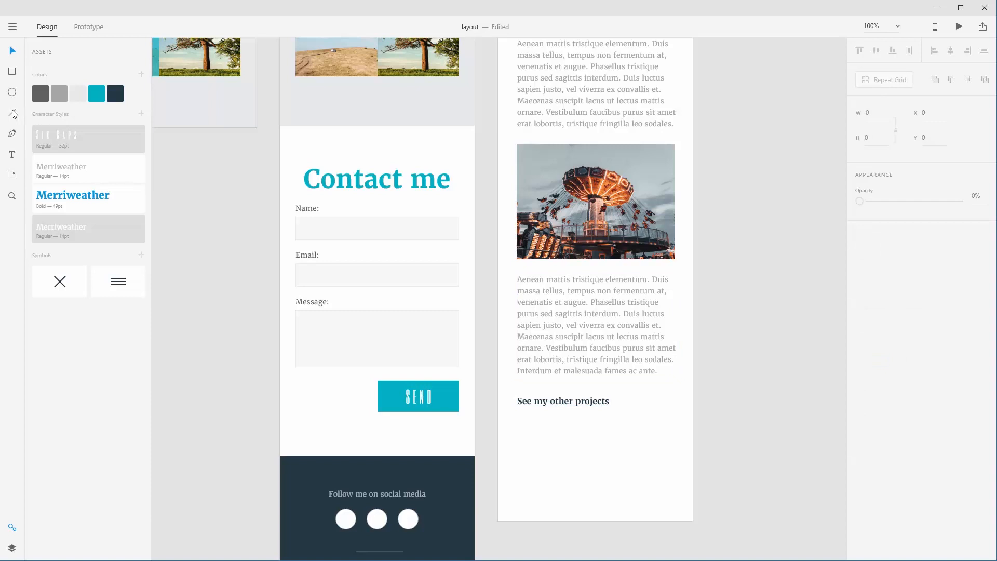
- Draw a horizontal line about 177 wide beneath the "See my other projects" label and colour it teal
drag(517, 409, 617, 414)
click(700, 422)
click(595, 410)
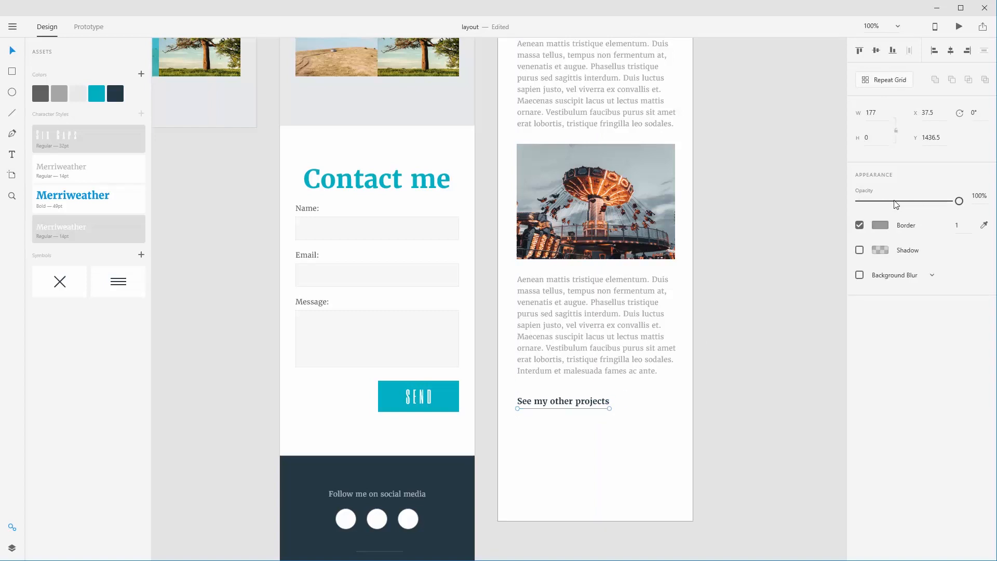
click(97, 96)
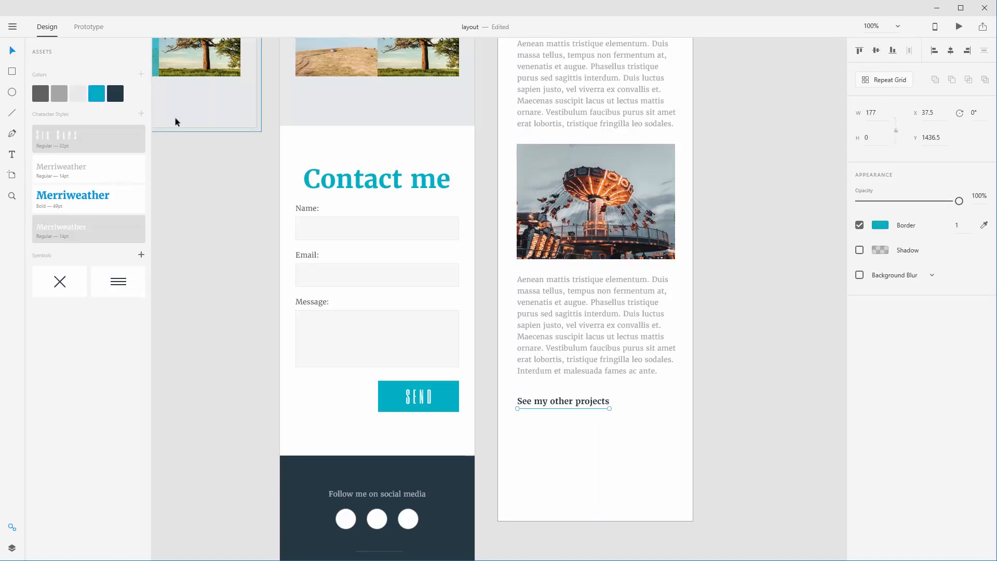
- Set the teal line's thickness to 10 and raise it to Y 1428.5, behind the label's lower half
click(961, 225)
text(0)
key(Return)
key(Up)
key(Up)
key(Up)
key(Up)
key(Up)
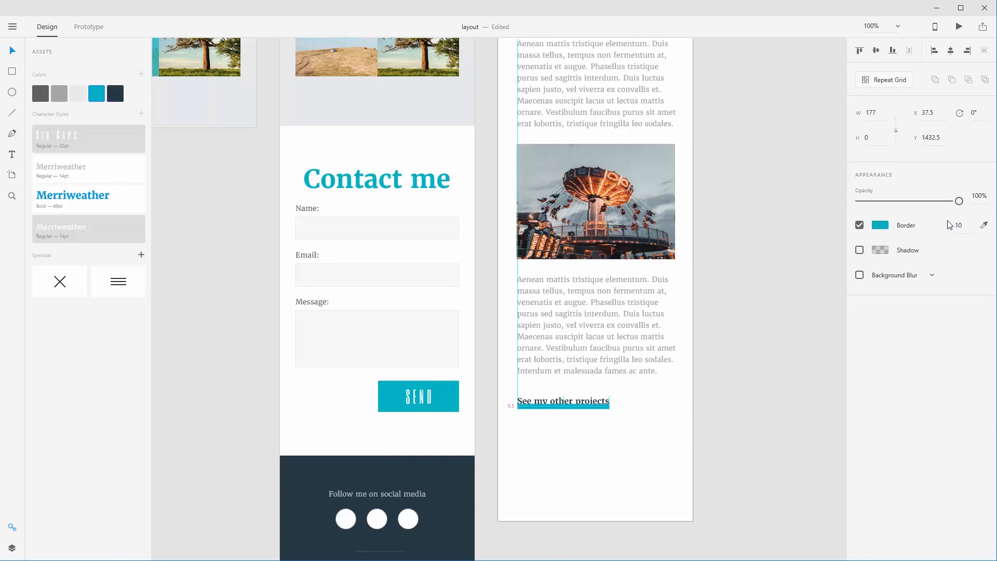
key(Up)
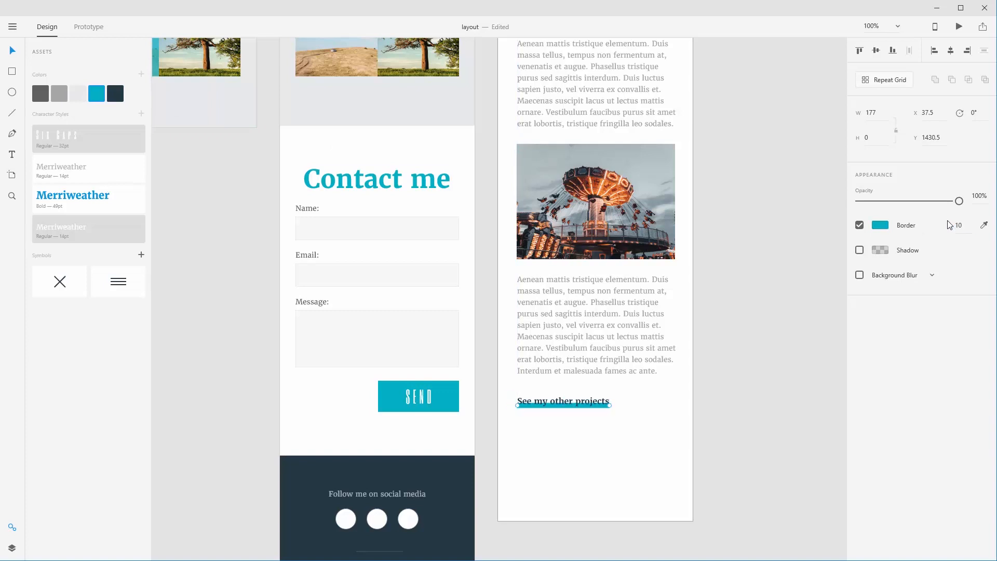
key(Up)
key(Up)
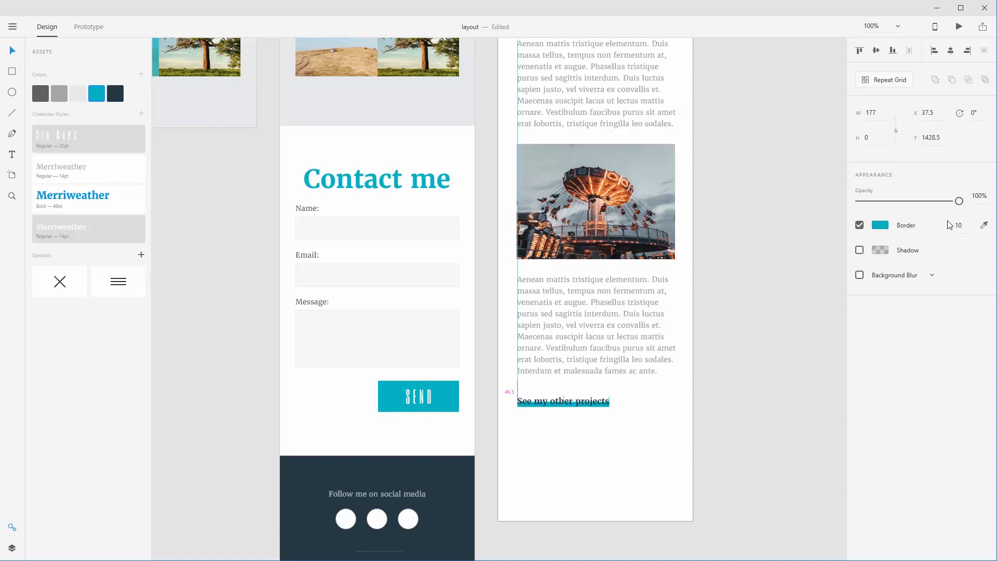
click(797, 344)
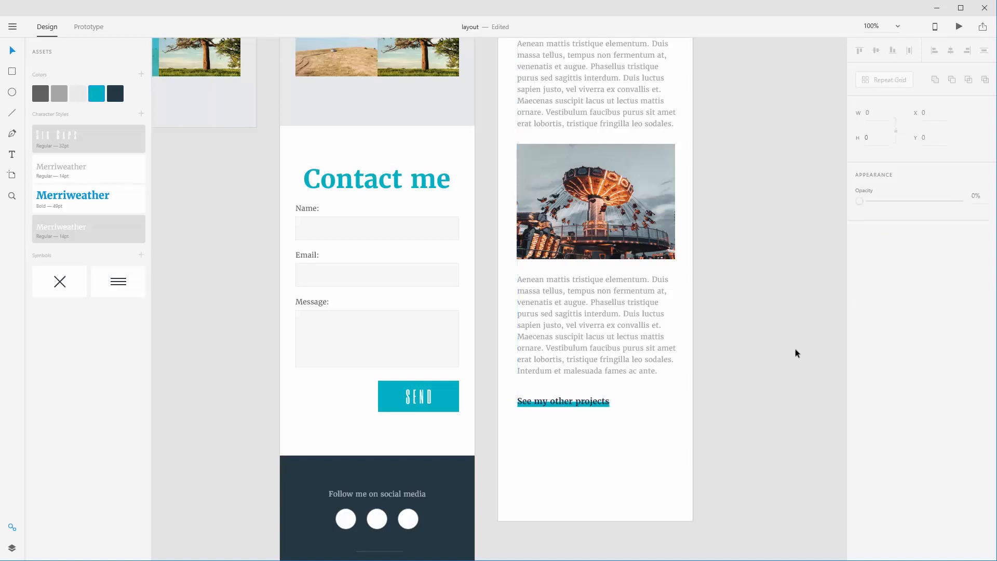
- Try the dark grey colour on the "See my other projects" label
key(z)
drag(510, 382, 645, 440)
key(space)
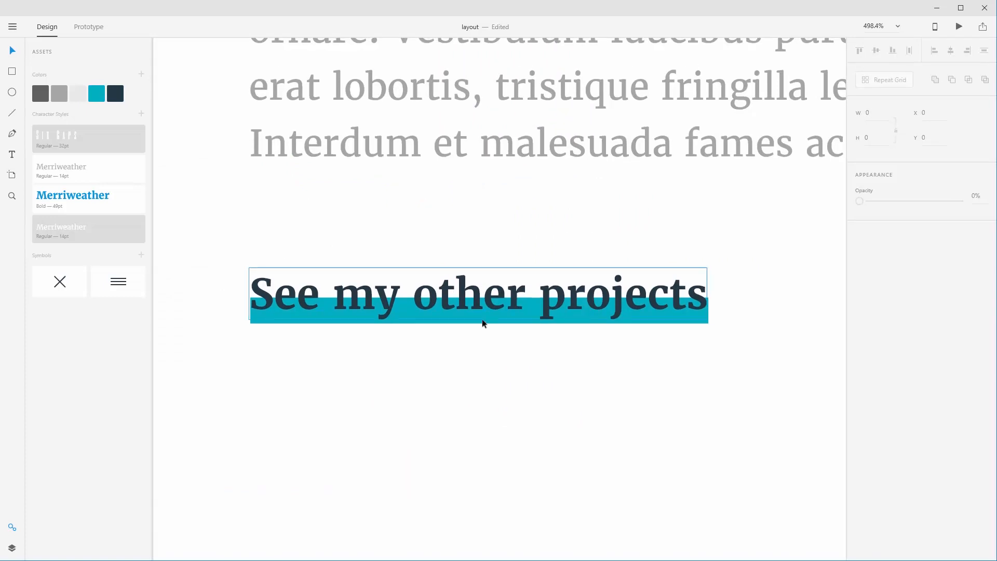
click(488, 287)
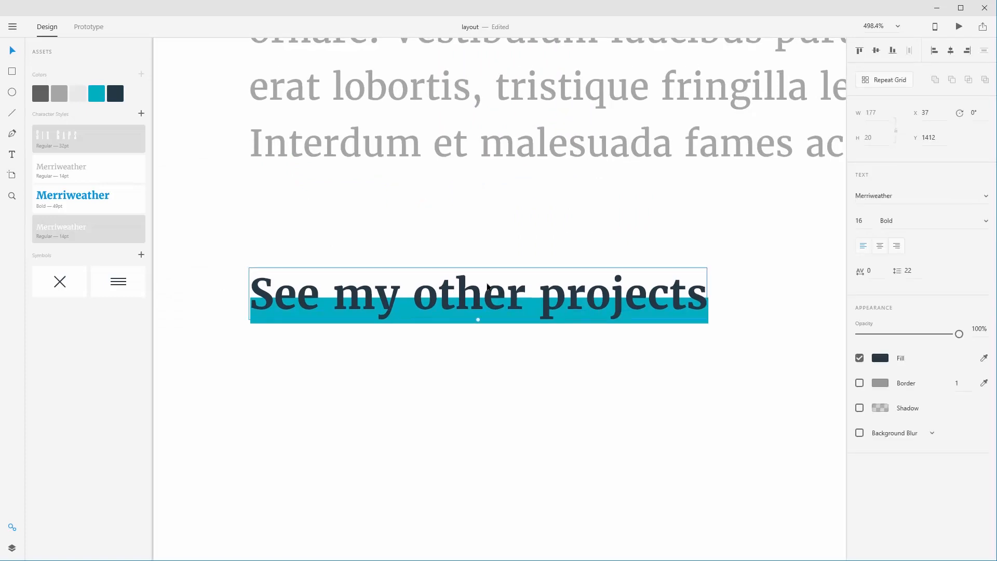
click(40, 96)
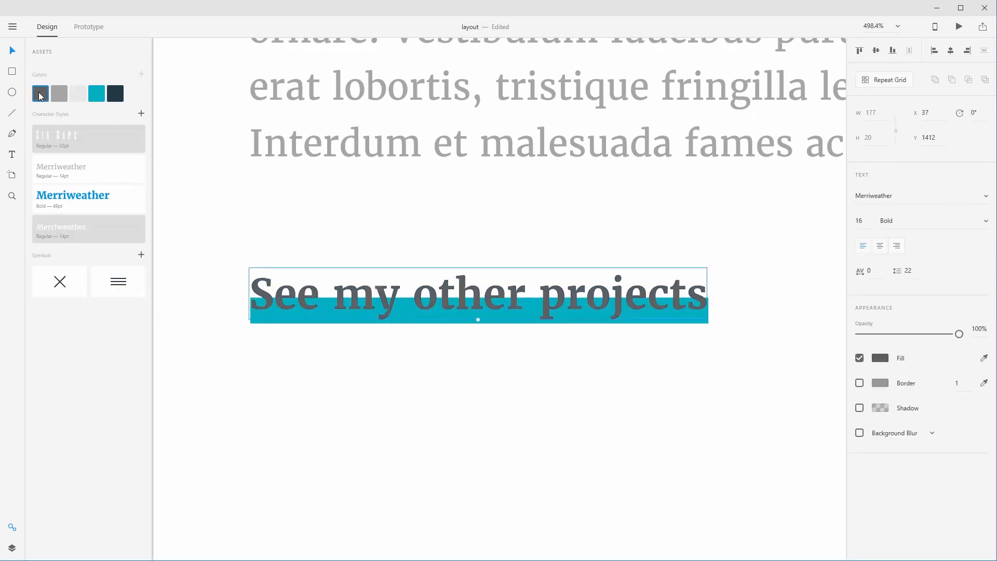
- Reduce the teal line's thickness to 5
click(300, 325)
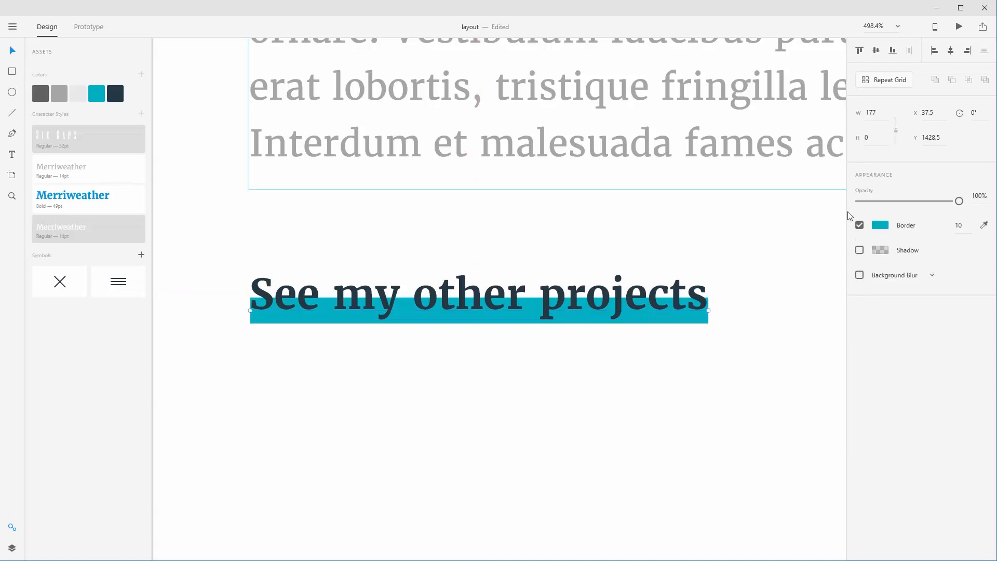
click(958, 225)
text(5)
key(Return)
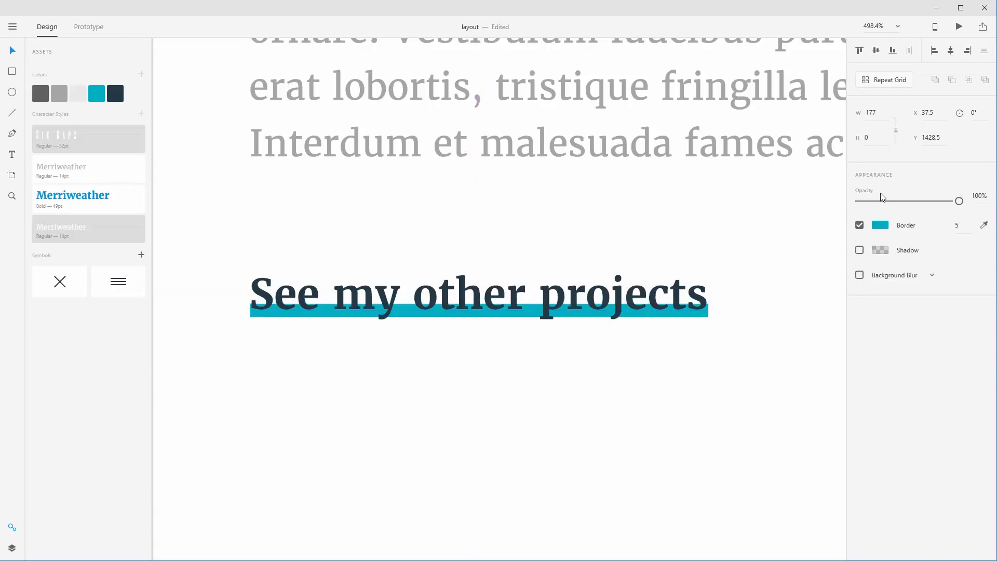
- Move the teal line beneath the label to Y 1438.5 and lower the label to Y 1414
drag(271, 313, 292, 340)
key(Down)
key(Down)
shift+click(291, 314)
key(ctrl+1)
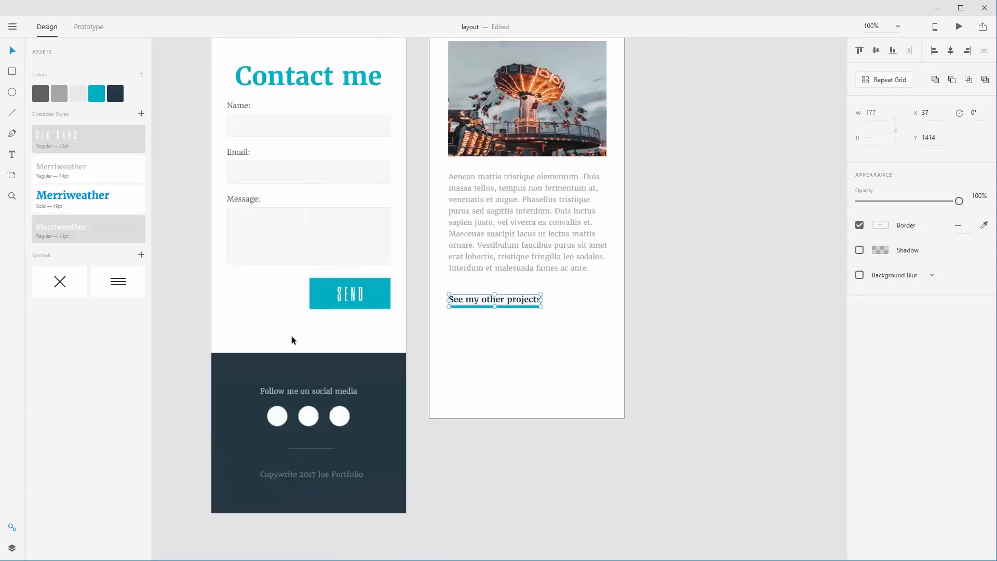
click(683, 333)
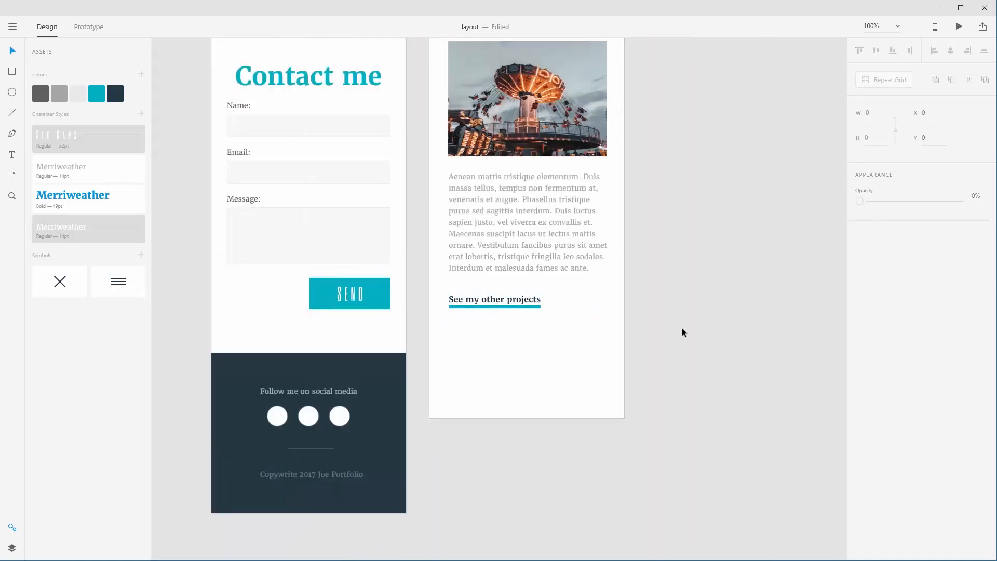
- Save the teal line's border colour as a swatch in the colour picker and reopen the picker to check it
click(497, 308)
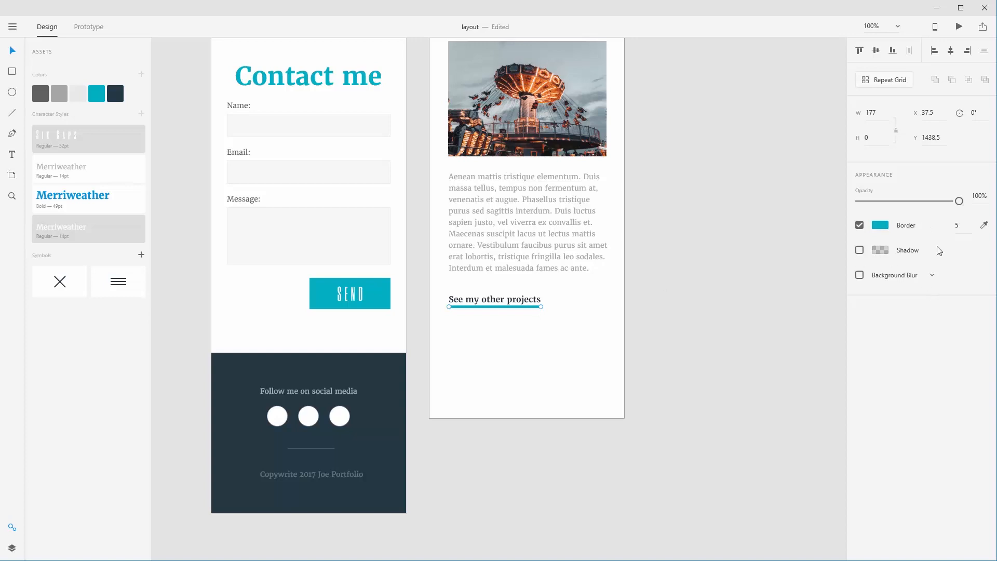
click(880, 224)
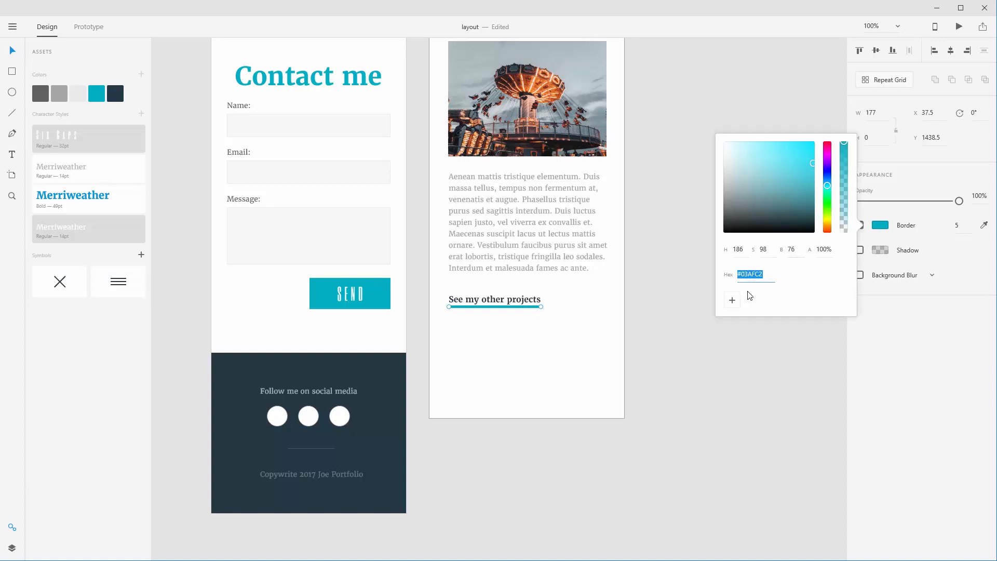
click(732, 300)
click(688, 301)
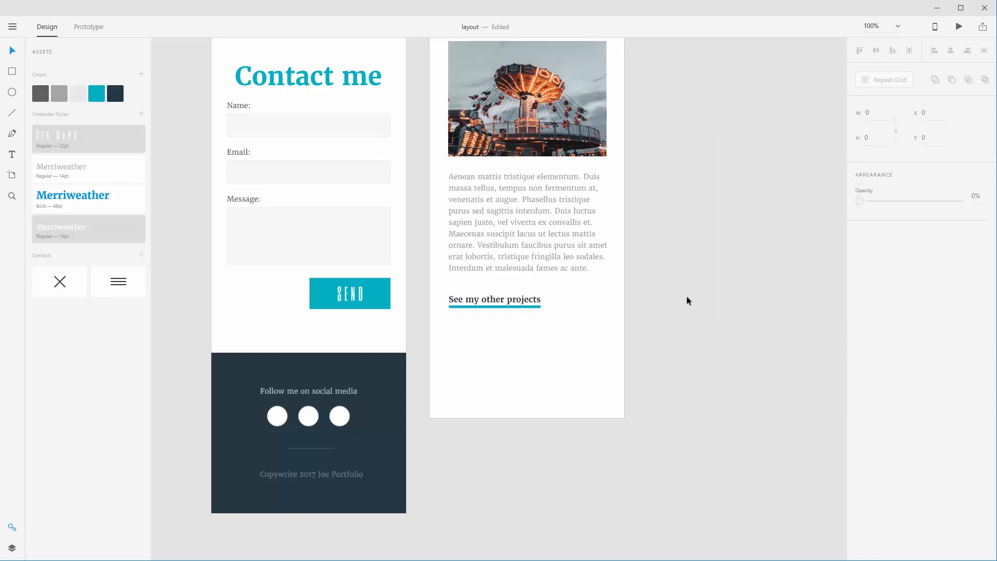
click(478, 309)
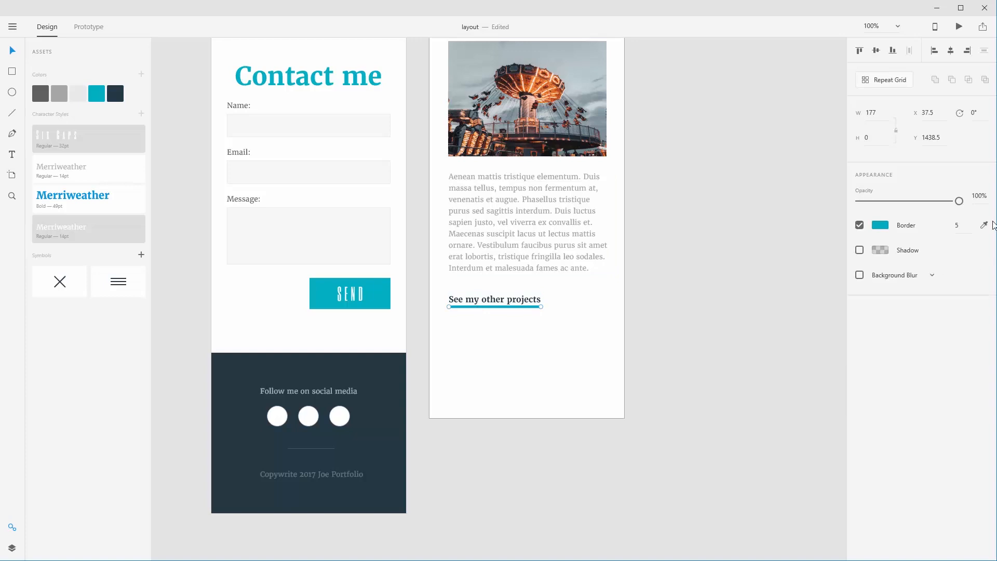
click(881, 226)
click(904, 230)
click(670, 262)
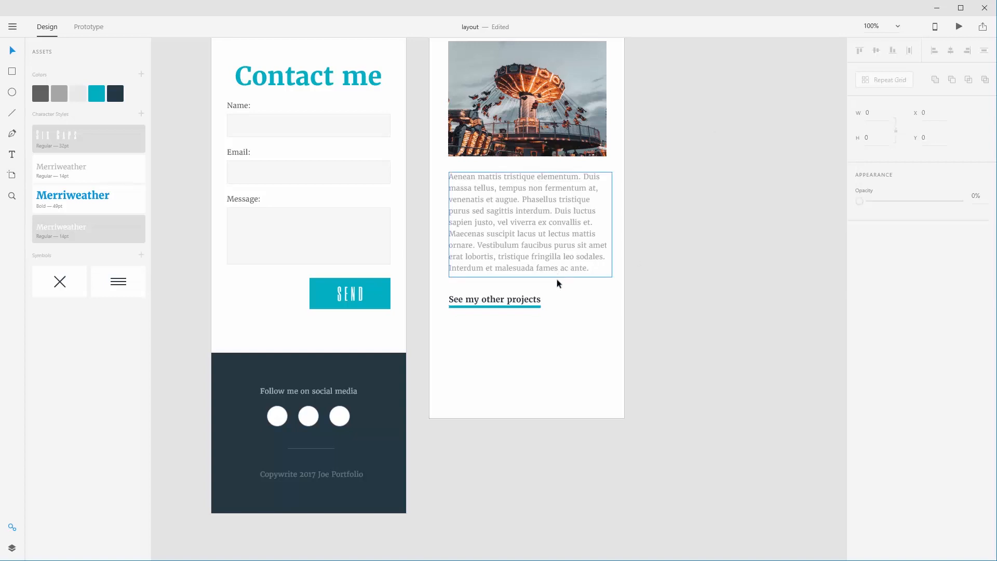
drag(591, 272, 802, 356)
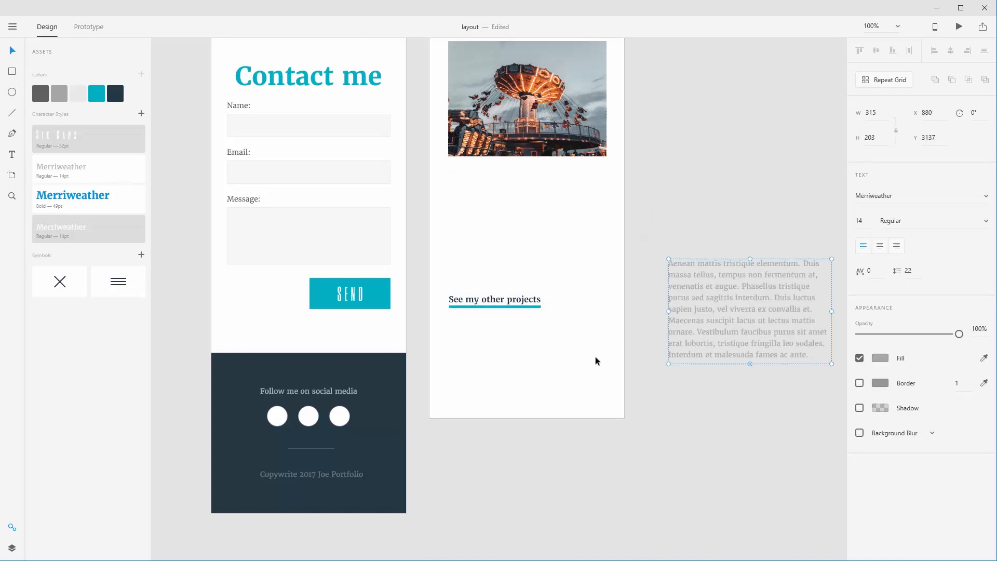
key(ctrl+z)
drag(434, 347, 609, 439)
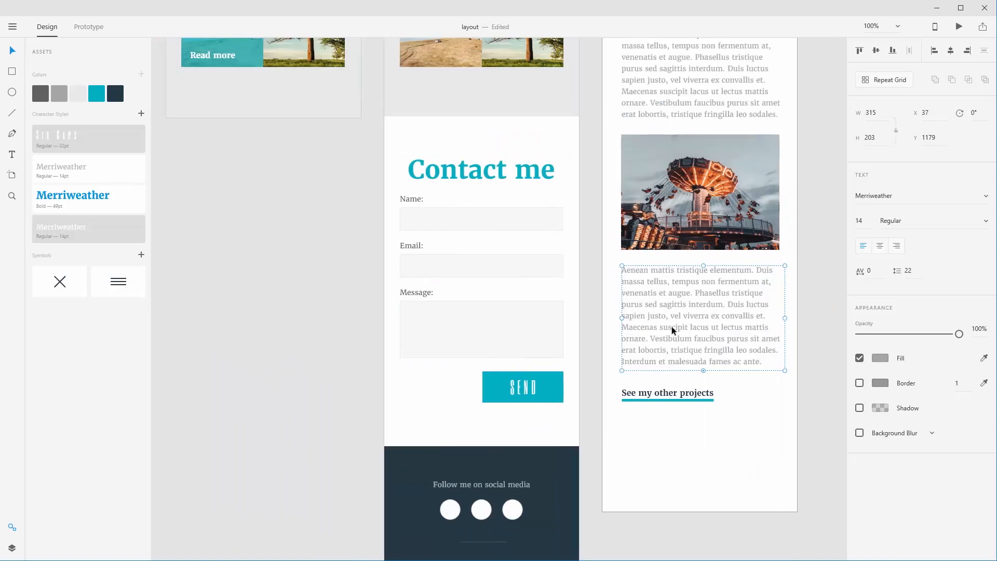
click(593, 370)
- Draw a light grey line about 94 wide beneath "Read more" in the lower Project Name tile, with thickness 5
click(654, 400)
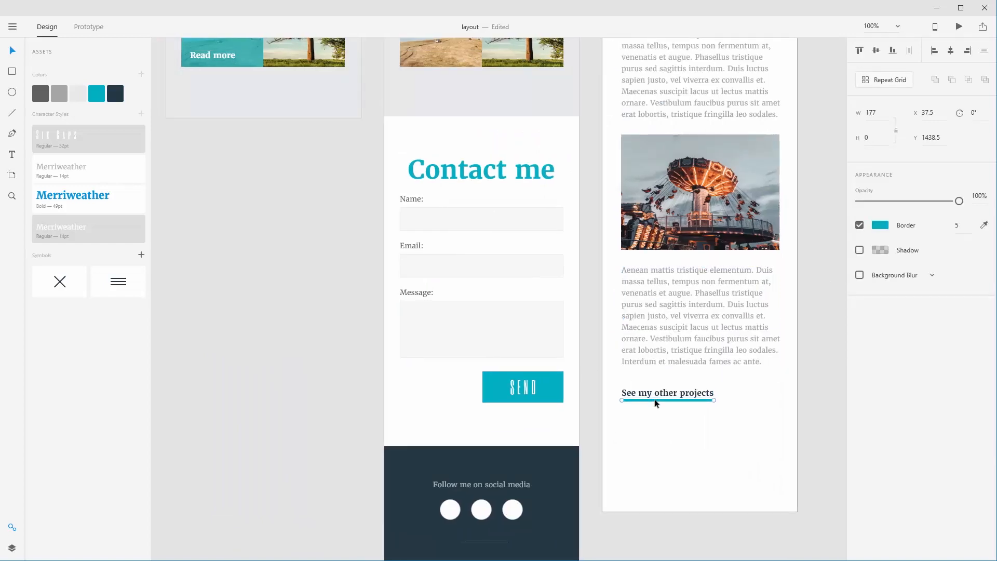
drag(618, 390, 235, 66)
click(78, 94)
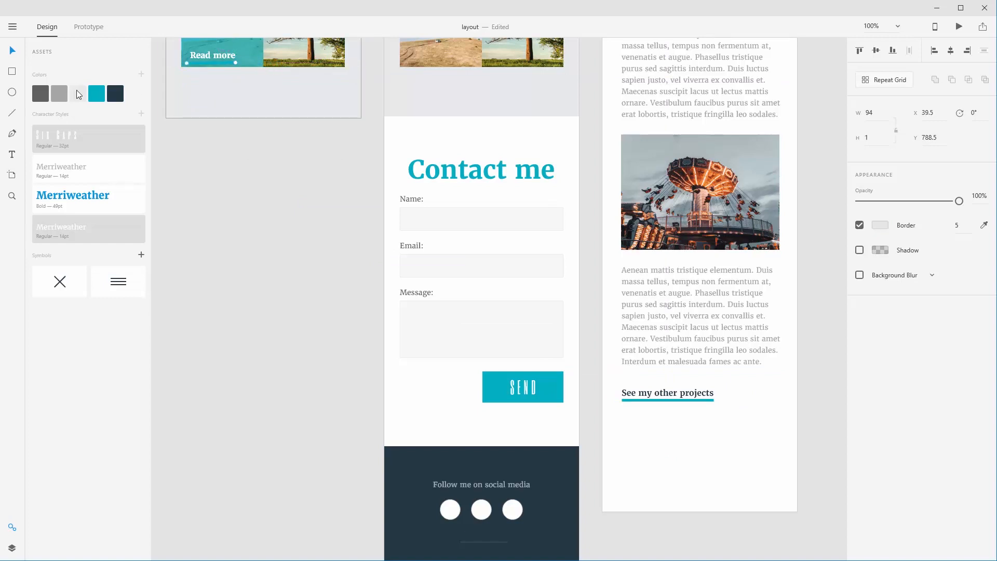
- Colour the "Read more" line white (#FFFFFF) and add that white to the document's colour assets
click(878, 229)
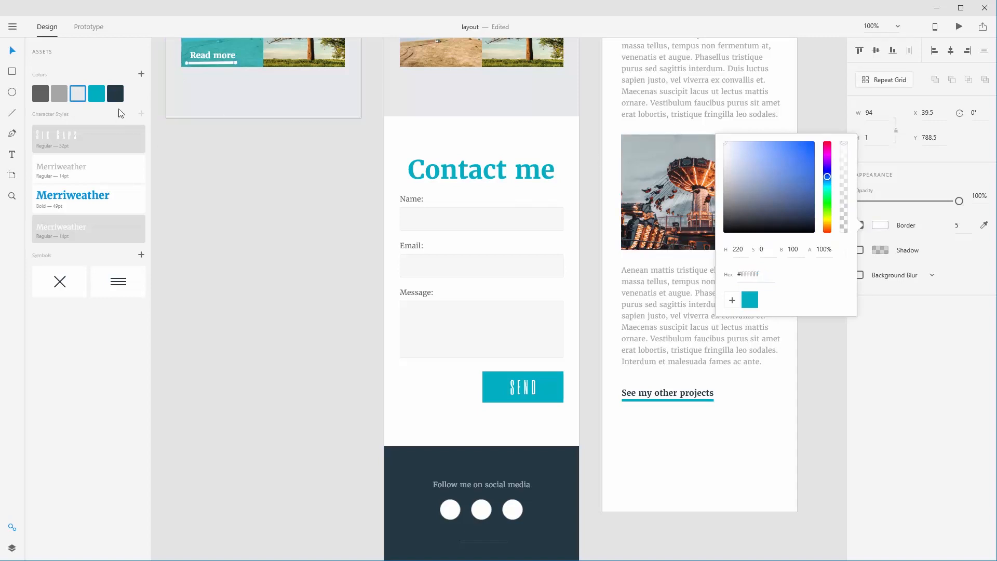
click(141, 74)
click(214, 173)
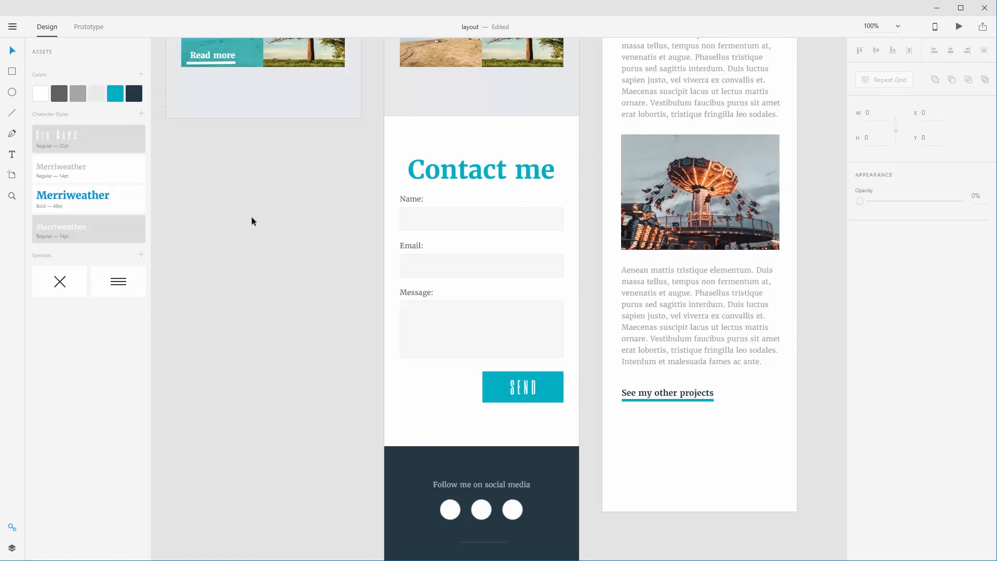
- Shorten the white line to a width of 87, starting flush with the "Read more" text at X 46.5
drag(171, 53, 288, 123)
drag(302, 164, 372, 326)
click(370, 325)
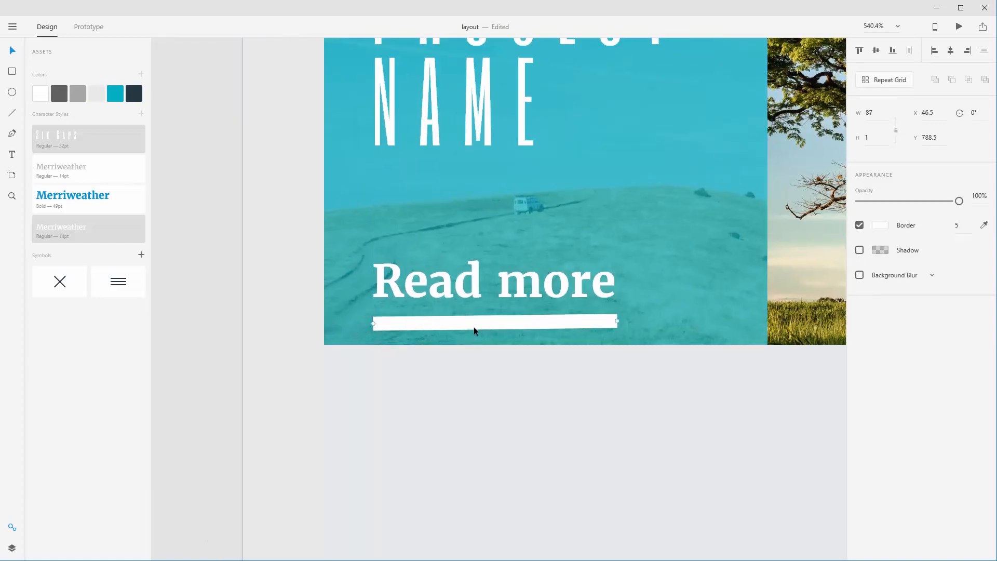
key(ctrl+z)
key(ctrl+z)
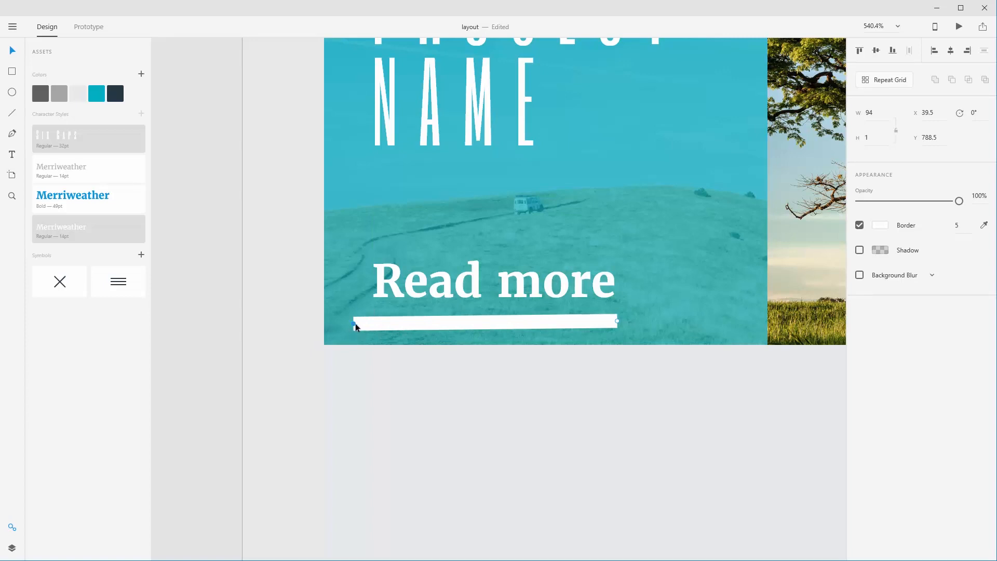
key(ctrl+z)
key(ctrl+shift+z)
key(ctrl+shift+z)
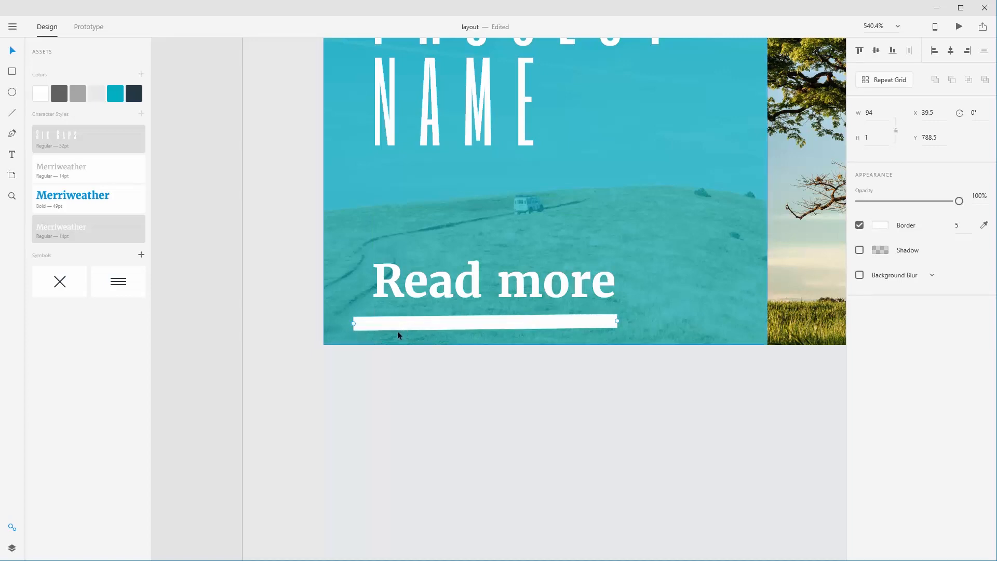
key(ctrl+shift+z)
- Straighten the white line horizontally and move it up to Y 786.5, just below the "Read more" text
drag(373, 325, 375, 322)
drag(443, 322, 443, 317)
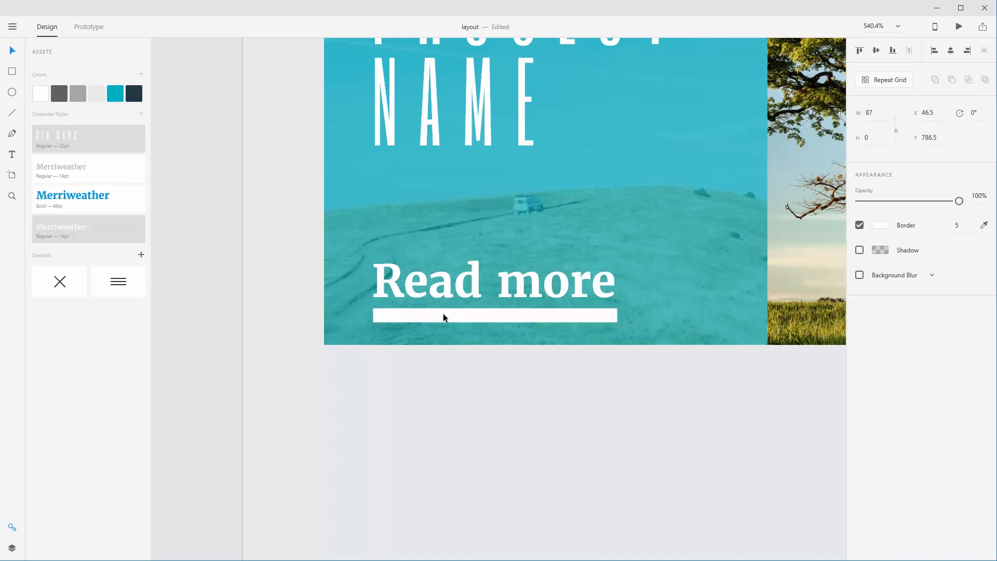
key(ctrl+1)
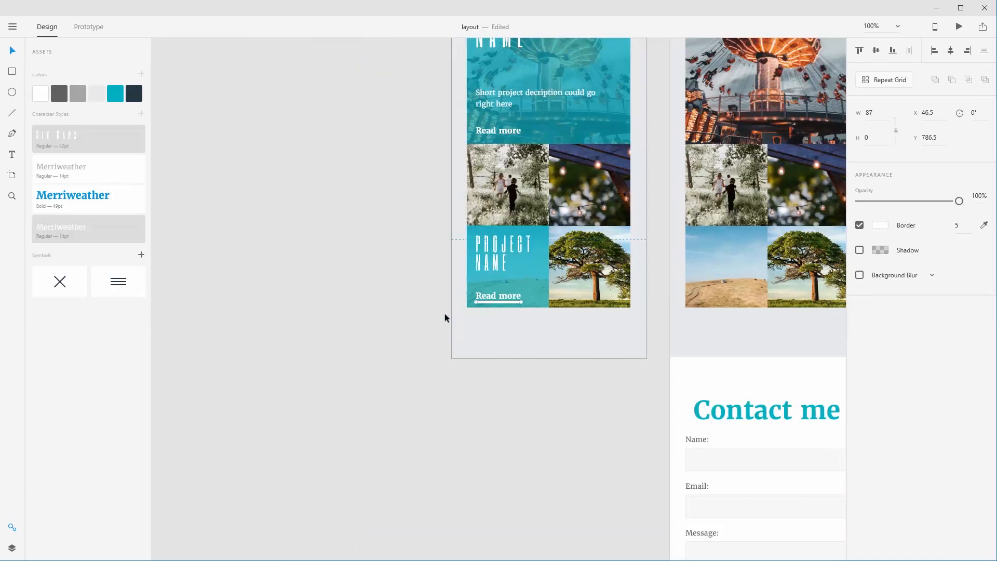
drag(372, 292, 307, 316)
click(313, 360)
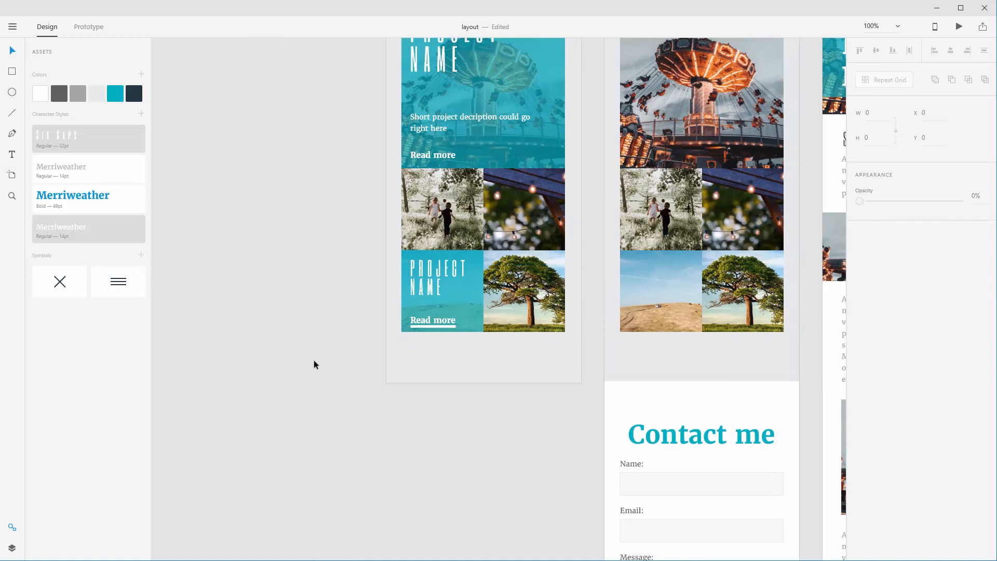
- Set the lower tile's white "Read more" underline to thickness 2 and copy it beneath "Read more" in the large upper project tile
click(428, 327)
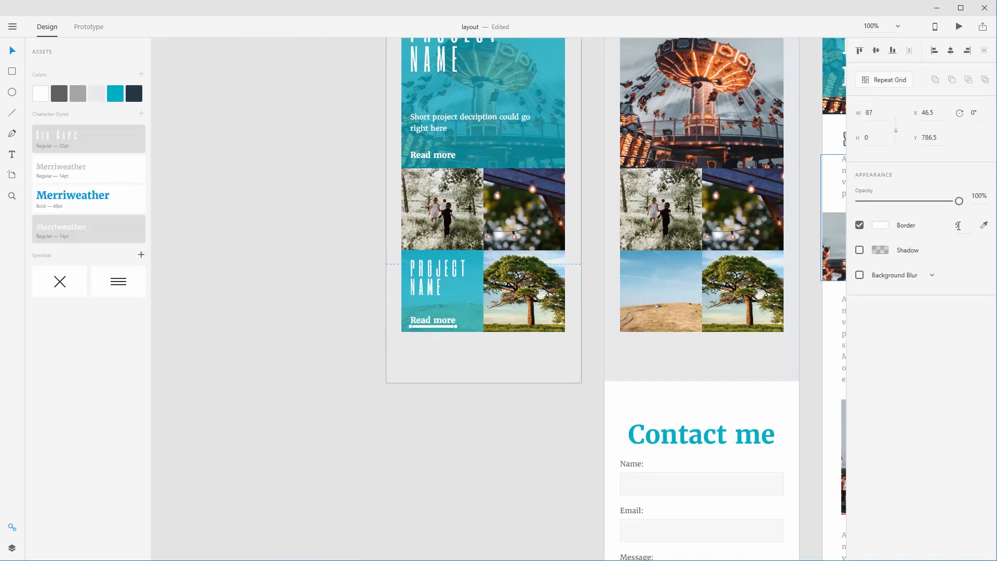
click(958, 225)
text(2)
key(Return)
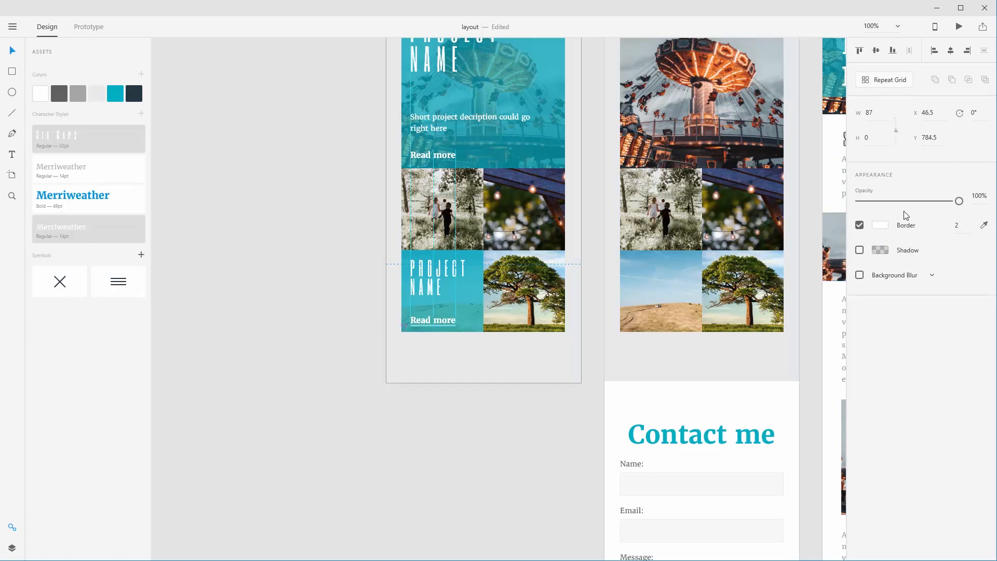
key(Down)
drag(436, 326, 439, 166)
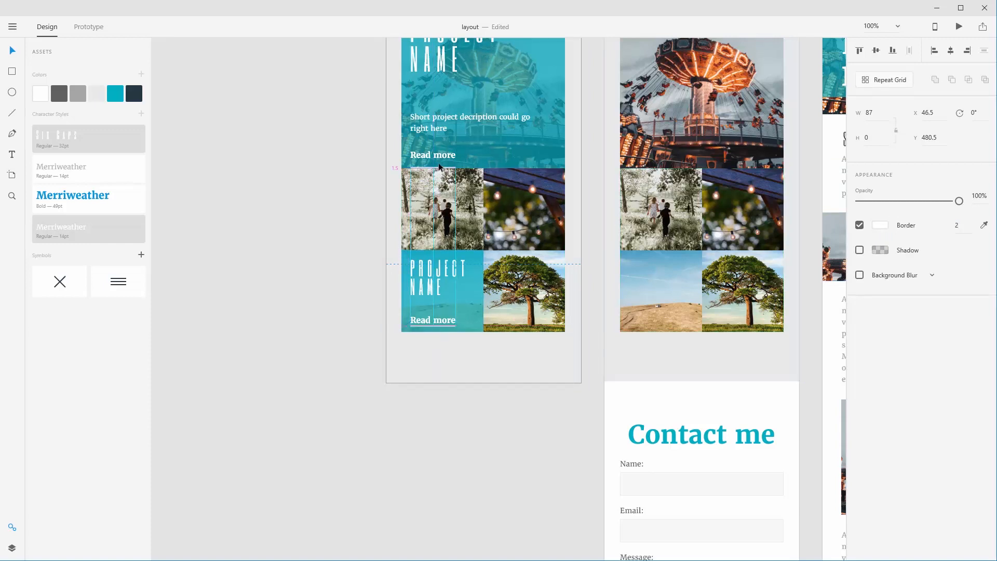
click(312, 193)
- Restyle the teal line under "See my other projects" as dark navy with thickness 2, and move it up to Y 1437.5
drag(410, 336, 177, 348)
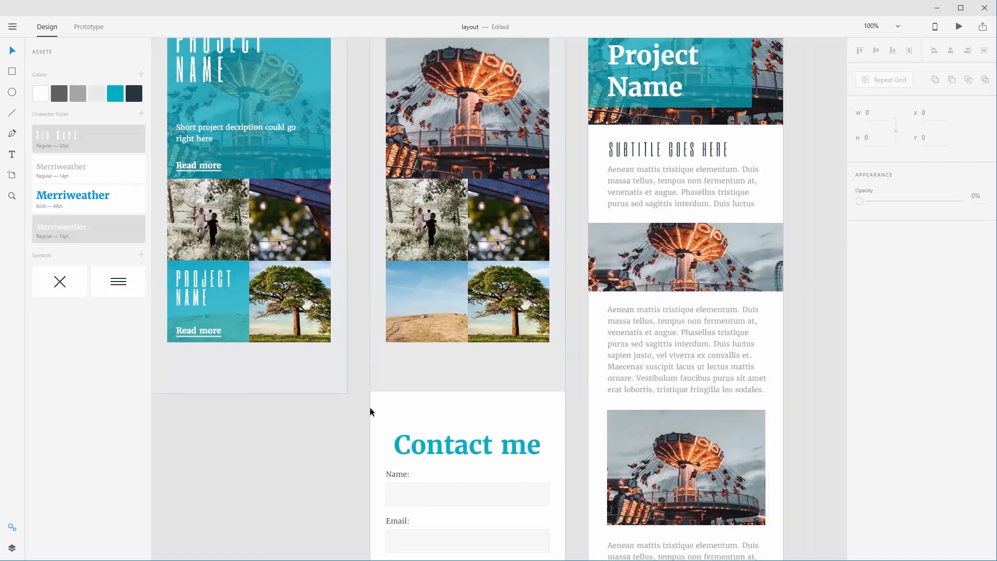
drag(587, 453, 439, 225)
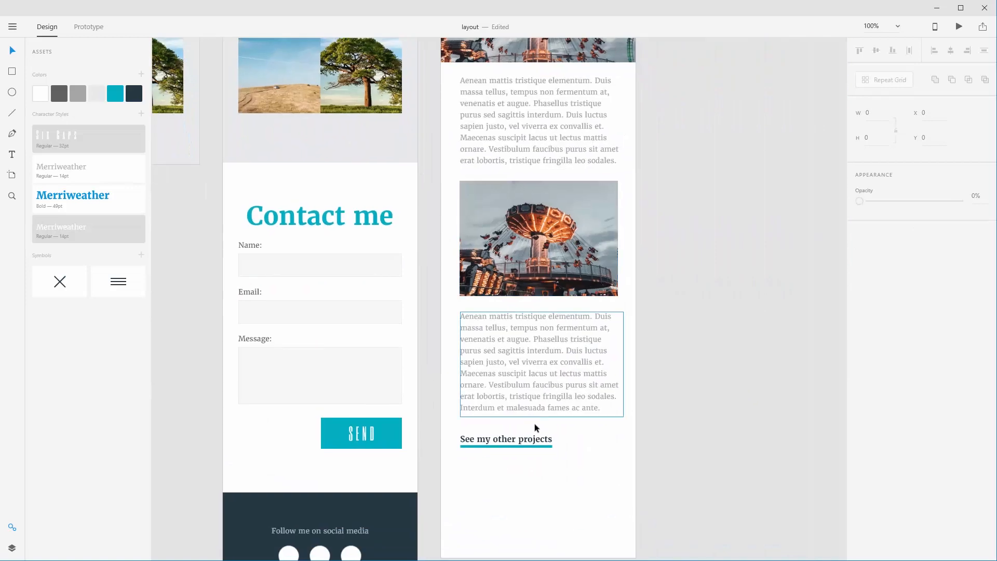
click(516, 446)
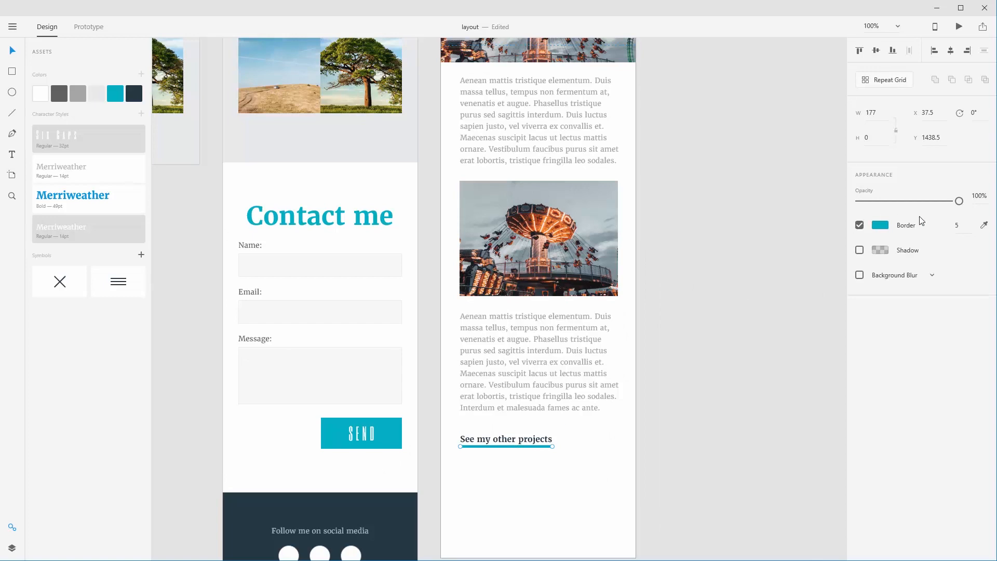
click(960, 225)
text(2)
key(Return)
key(Up)
key(Up)
key(Down)
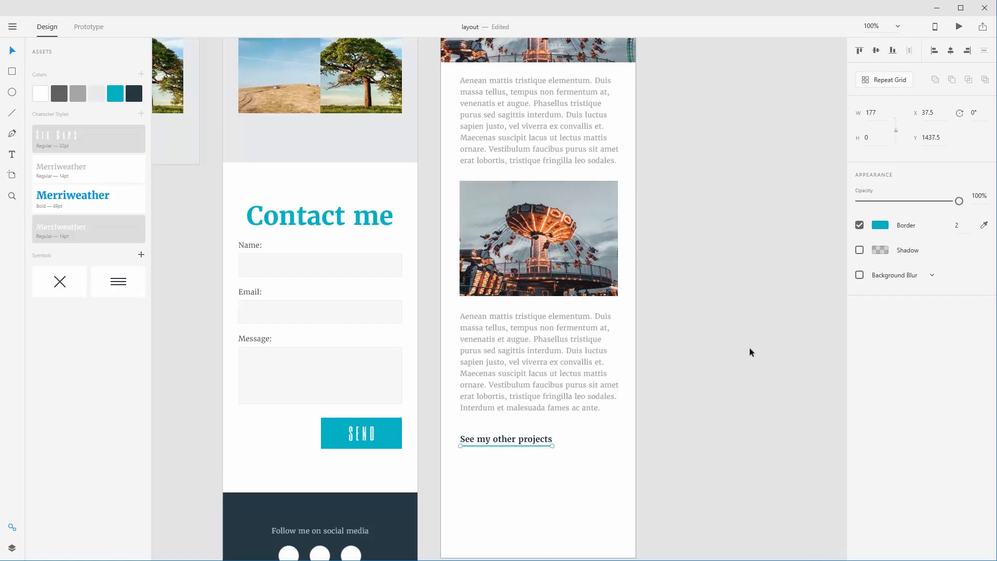
click(696, 390)
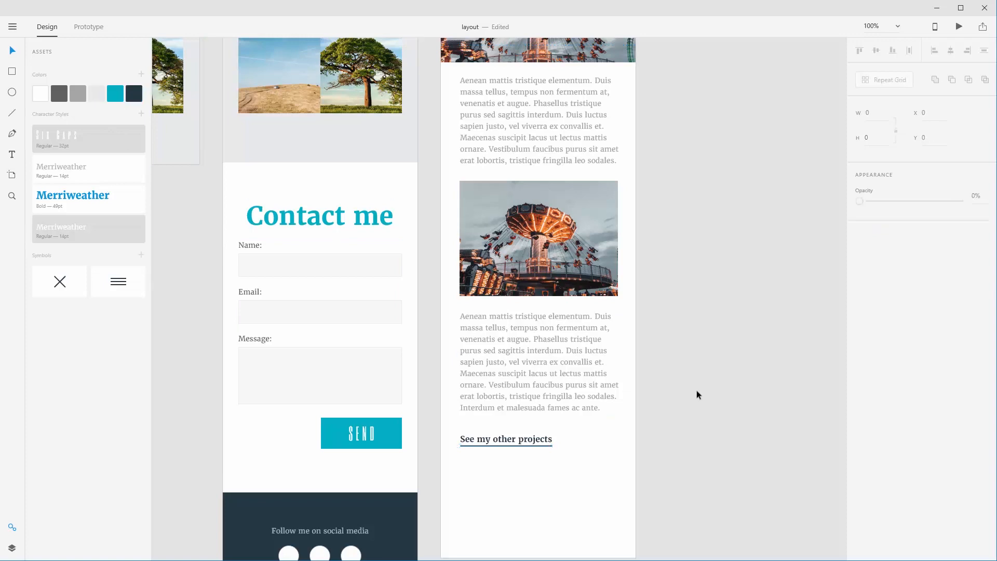
- Draw a dark navy horizontal line about 17 wide with thickness 2 just to the right of "See my other projects"
scroll(695, 364, up, 1)
scroll(695, 364, left, 2)
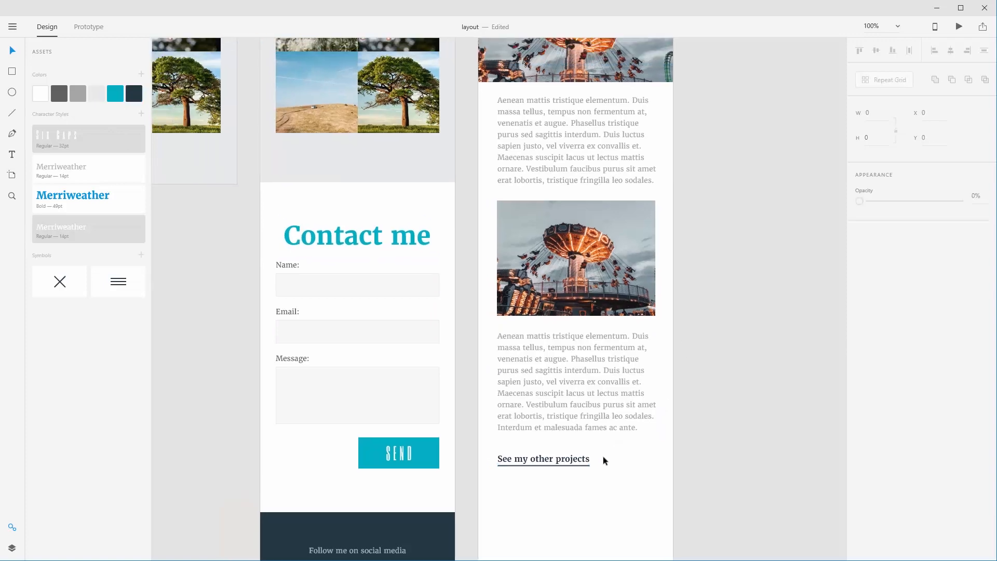
key(t)
key(ctrl+space)
drag(578, 458, 678, 483)
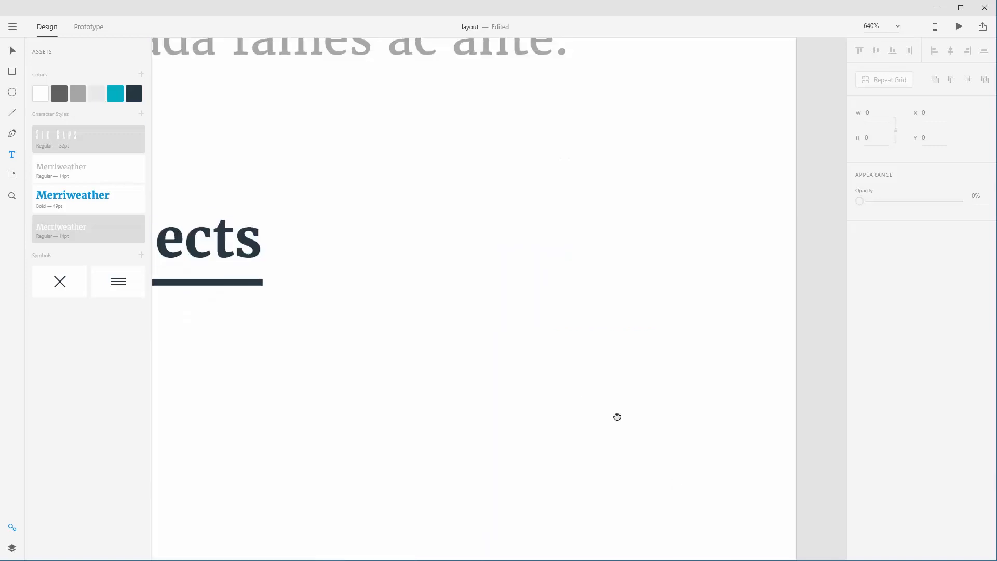
click(13, 113)
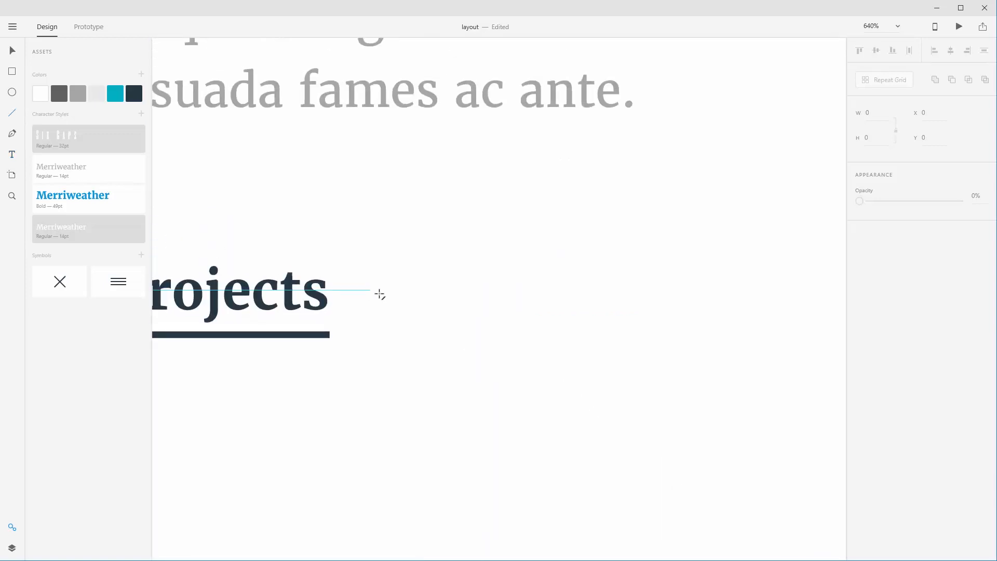
drag(356, 291, 414, 291)
click(969, 223)
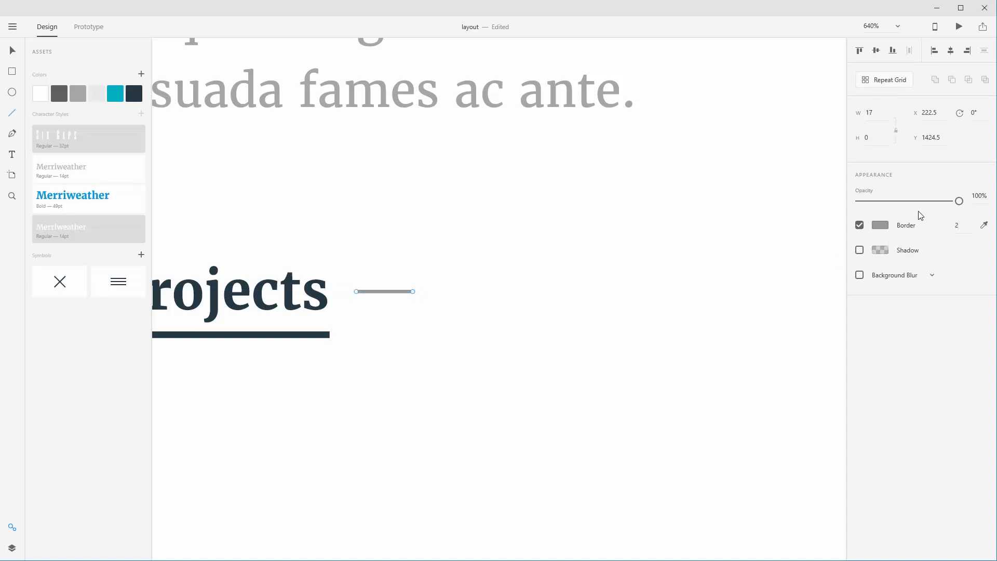
text(2)
key(Return)
click(133, 95)
- Duplicate the short navy line above the original and try rotating the copy to 310° and 30°
drag(384, 291, 385, 268)
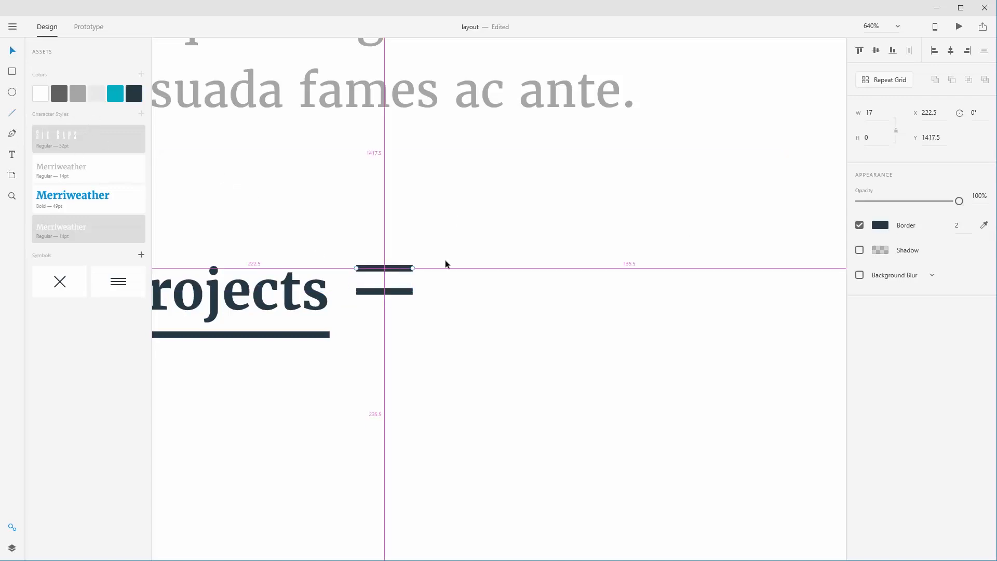
click(980, 197)
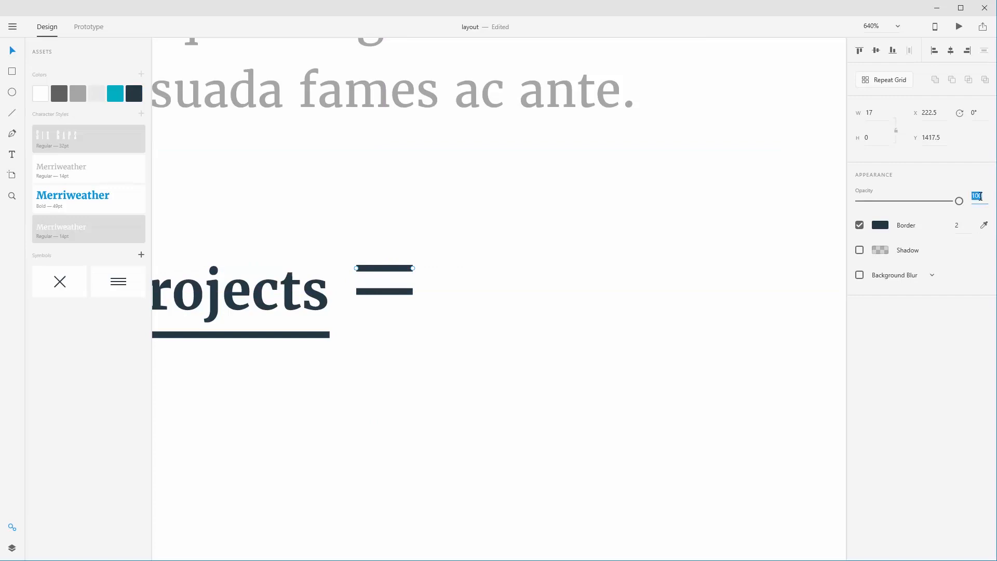
text(45)
key(Return)
key(ctrl+z)
click(974, 114)
text(310)
key(Return)
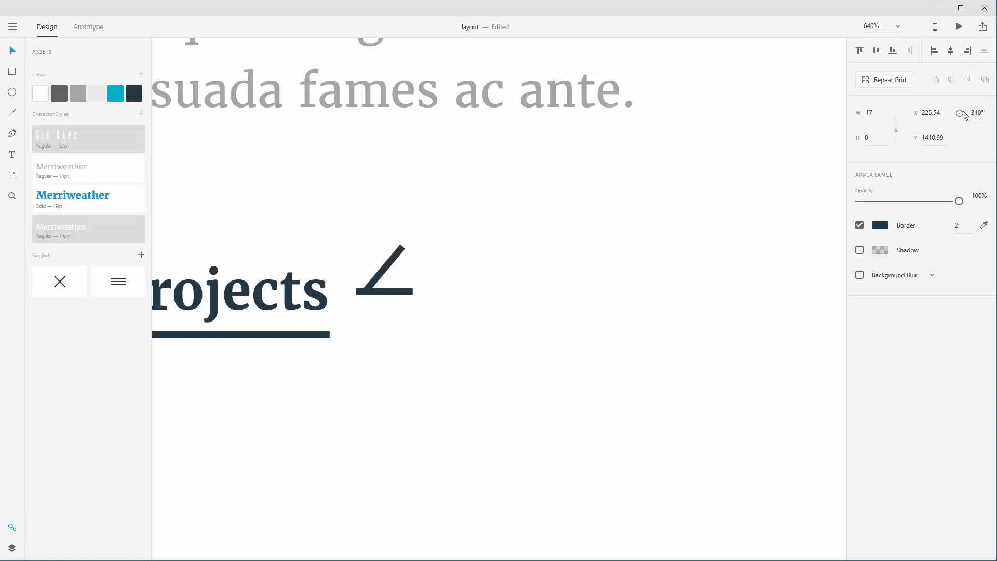
click(983, 112)
text(30)
key(Return)
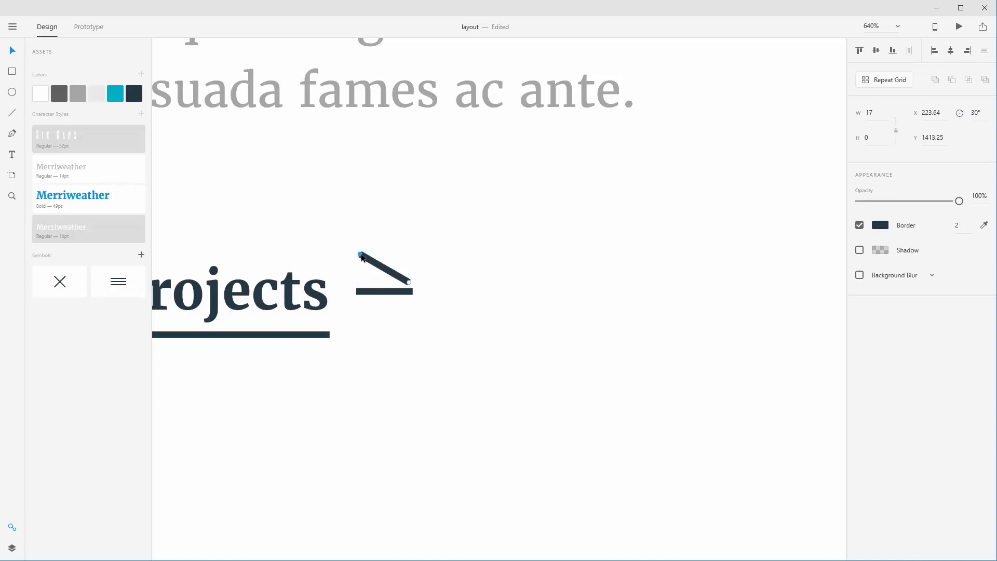
- Shorten the tilted copy into an arrowhead stroke, and duplicate it below the shaft with a 180° rotation
drag(361, 255, 396, 311)
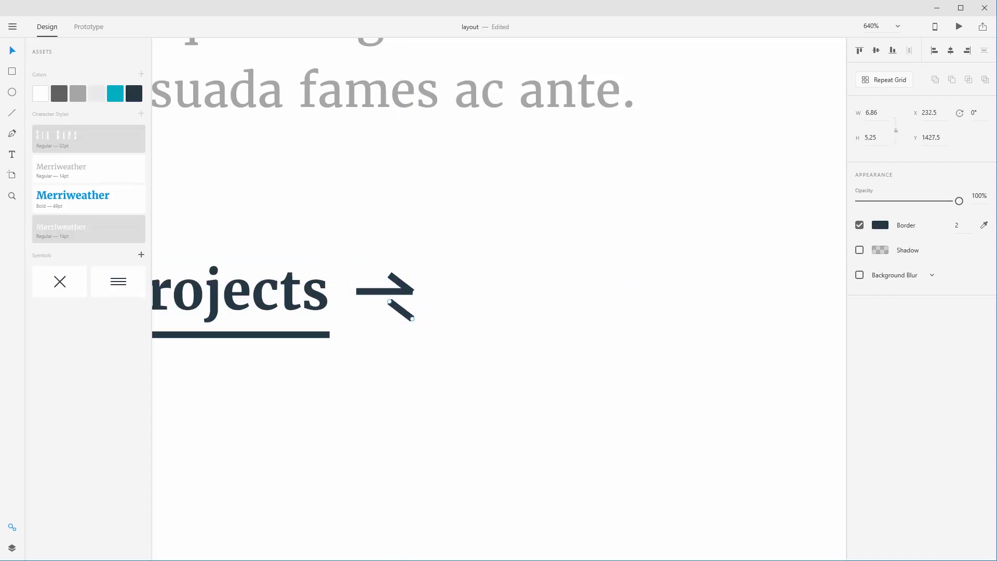
click(978, 112)
right_click(409, 317)
mouse_move(508, 534)
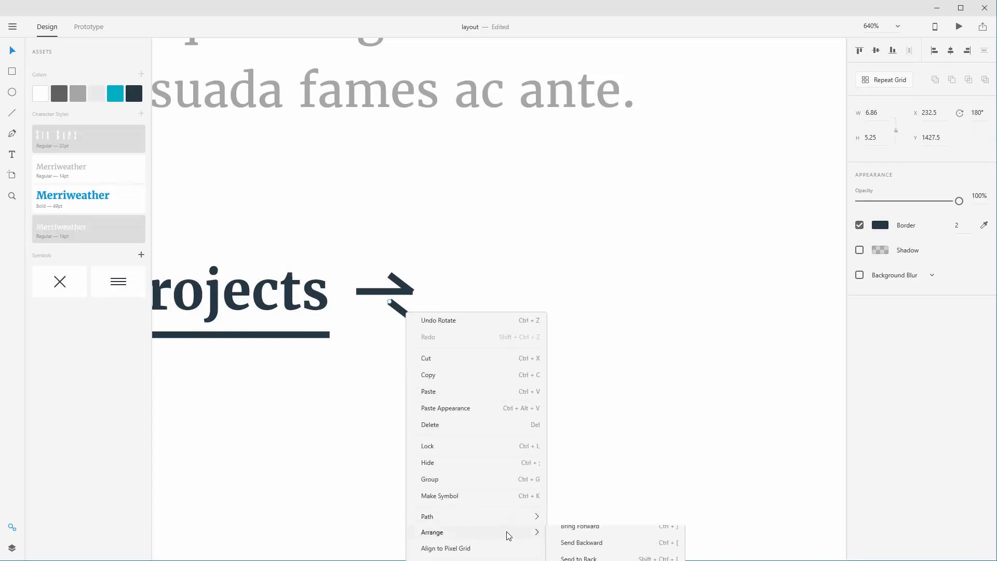
mouse_move(454, 521)
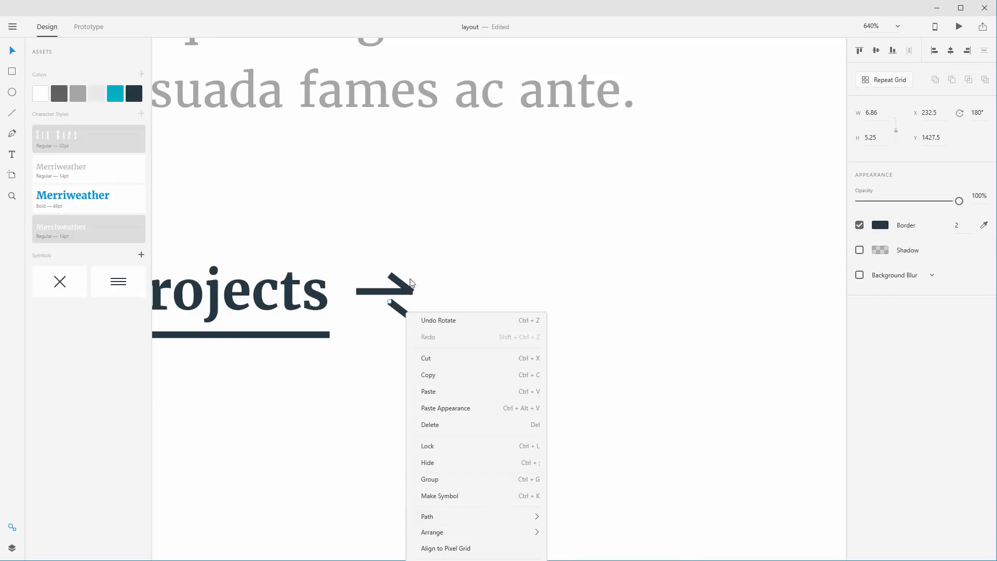
- Try a 45° rotation on the lower arrowhead stroke, and set it to 91°
click(981, 115)
click(981, 115)
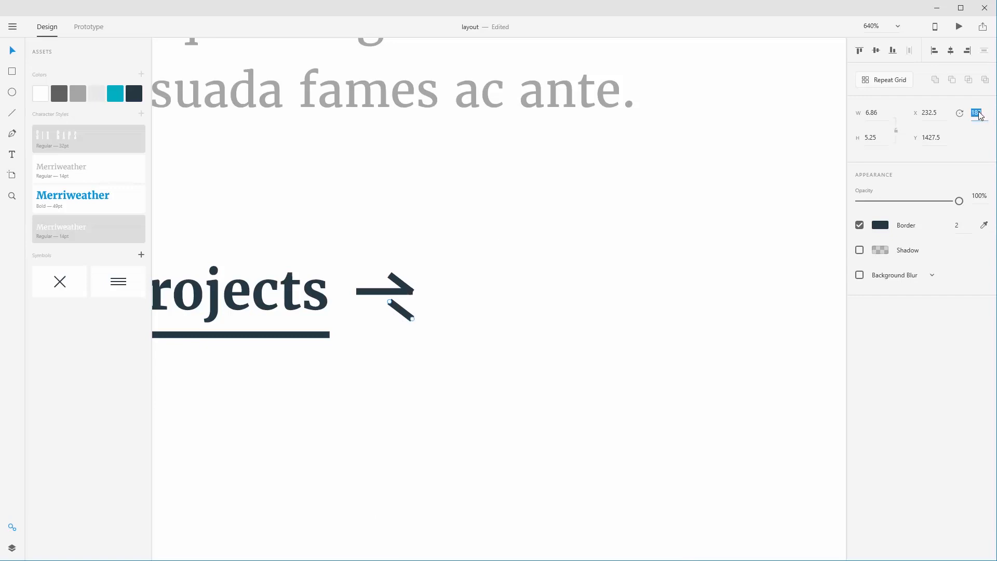
text(45)
key(Return)
text(91)
key(Return)
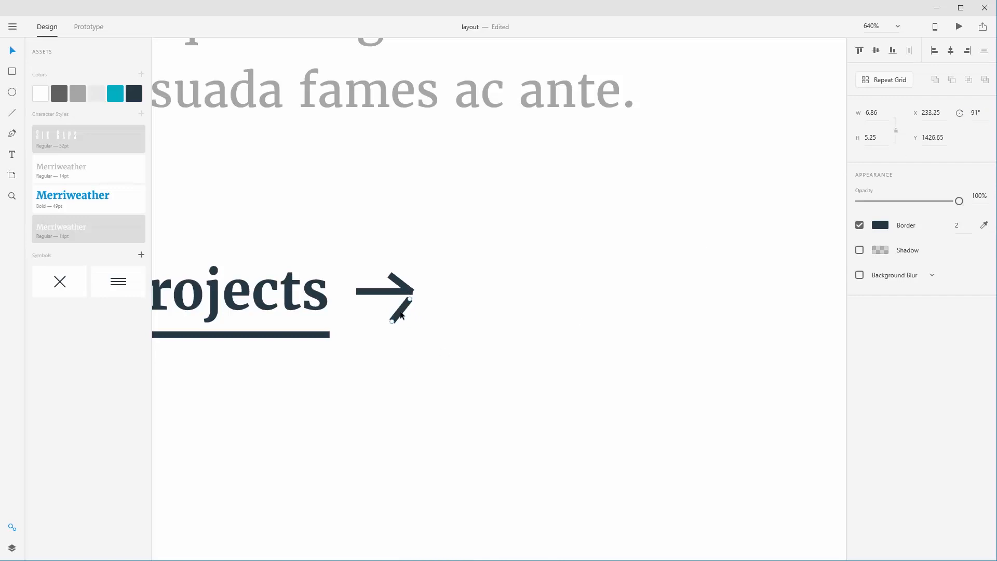
- Join the two strokes into an arrowhead beyond the shaft's right end and try aligning all parts to their vertical middle
mouse_move(400, 311)
mouse_down()
mouse_move(396, 281)
mouse_move(407, 308)
mouse_move(430, 301)
mouse_move(411, 290)
mouse_move(389, 314)
mouse_up()
click(428, 338)
shift+click(404, 305)
click(484, 300)
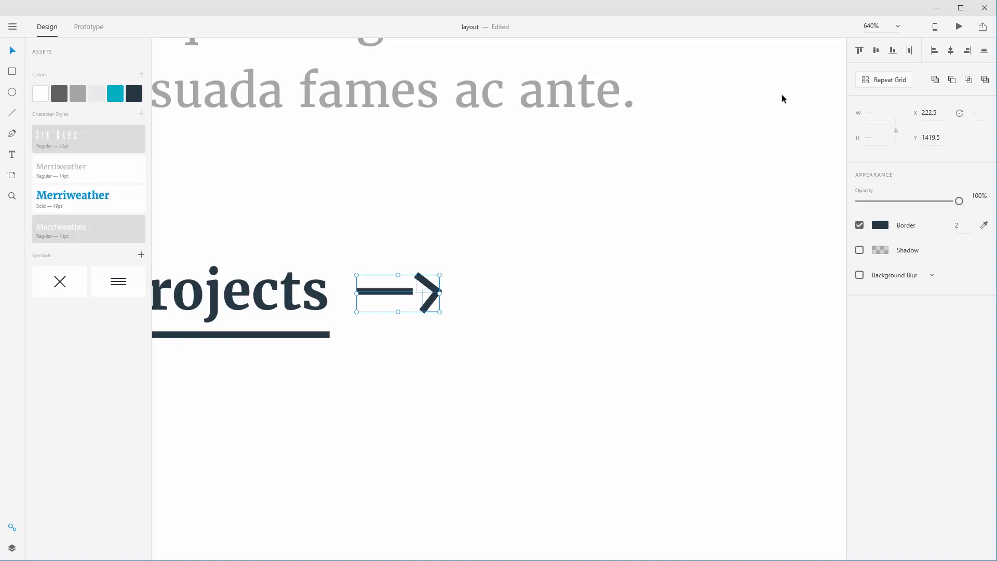
click(876, 51)
key(ctrl+z)
drag(455, 261, 416, 333)
click(479, 323)
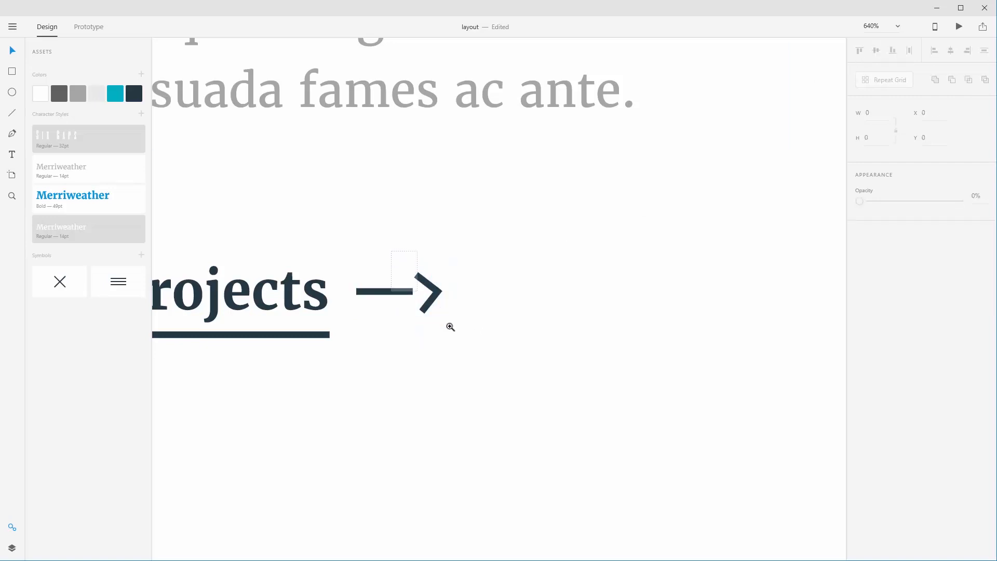
- Try refining the joint between the two arrowhead strokes, and delete both strokes
scroll(447, 327, up, 5)
mouse_move(451, 276)
mouse_down()
mouse_move(433, 281)
mouse_move(450, 276)
mouse_up()
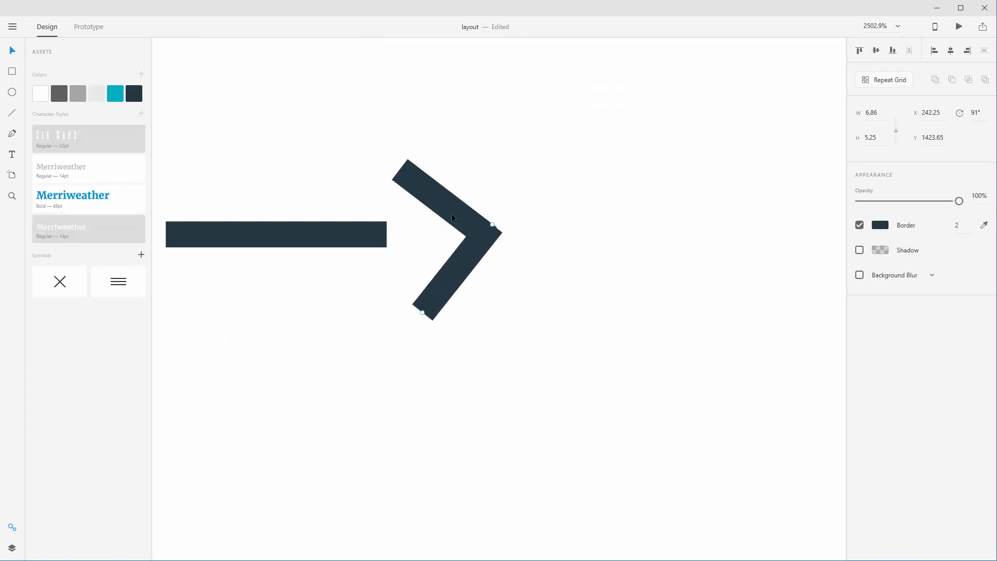
mouse_move(450, 213)
mouse_down()
mouse_move(469, 211)
mouse_move(452, 199)
mouse_move(465, 198)
mouse_up()
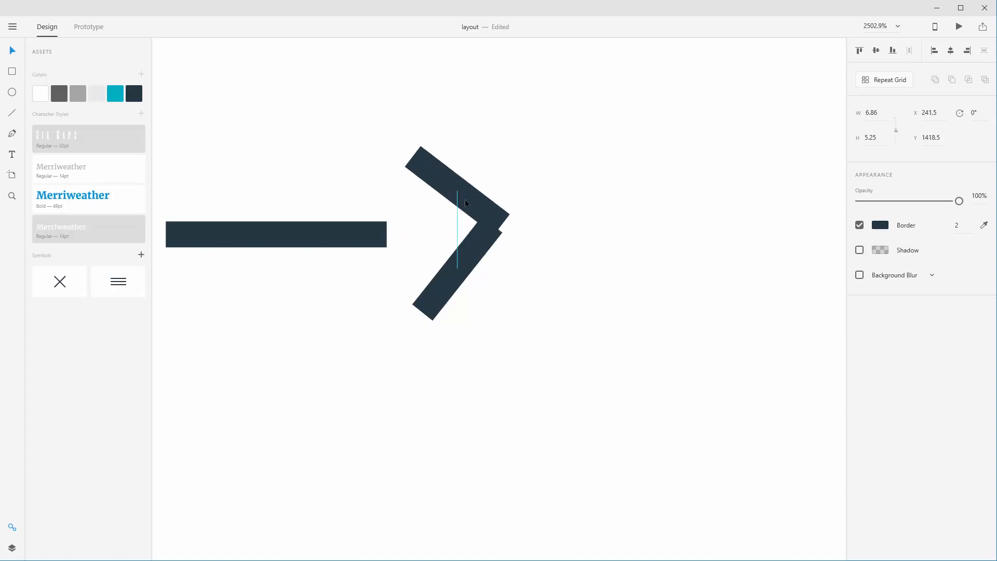
key(Delete)
click(476, 259)
key(Delete)
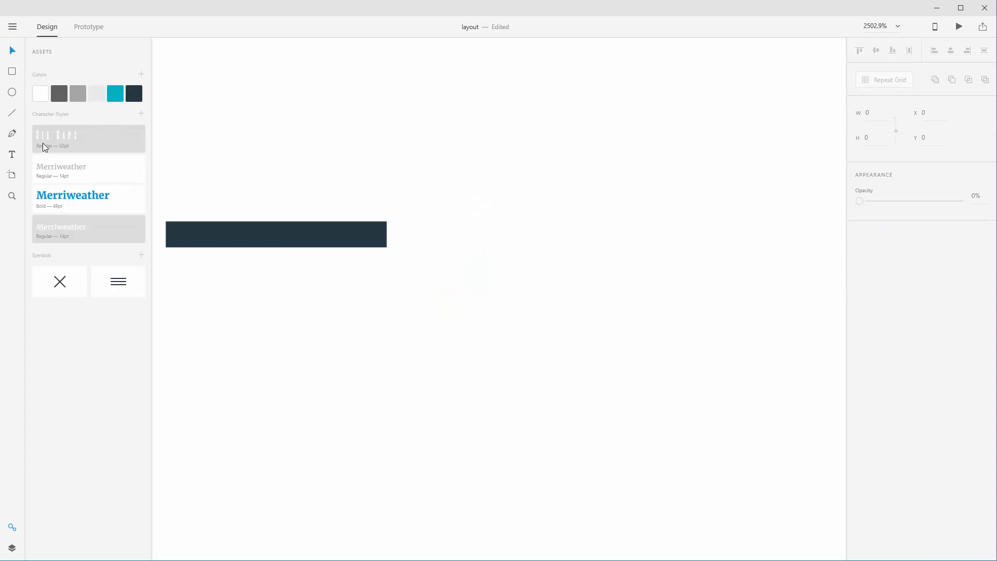
- Draw a right-pointing chevron about 6.75 wide and 13.5 high at the shaft's right end with the Pen tool, using border thickness 2
click(12, 133)
click(376, 146)
click(425, 196)
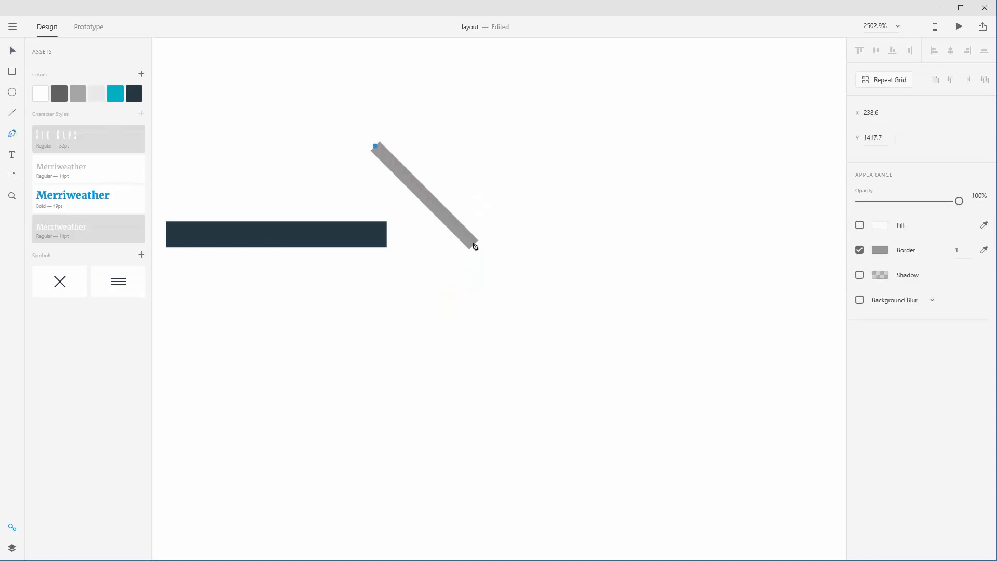
click(462, 234)
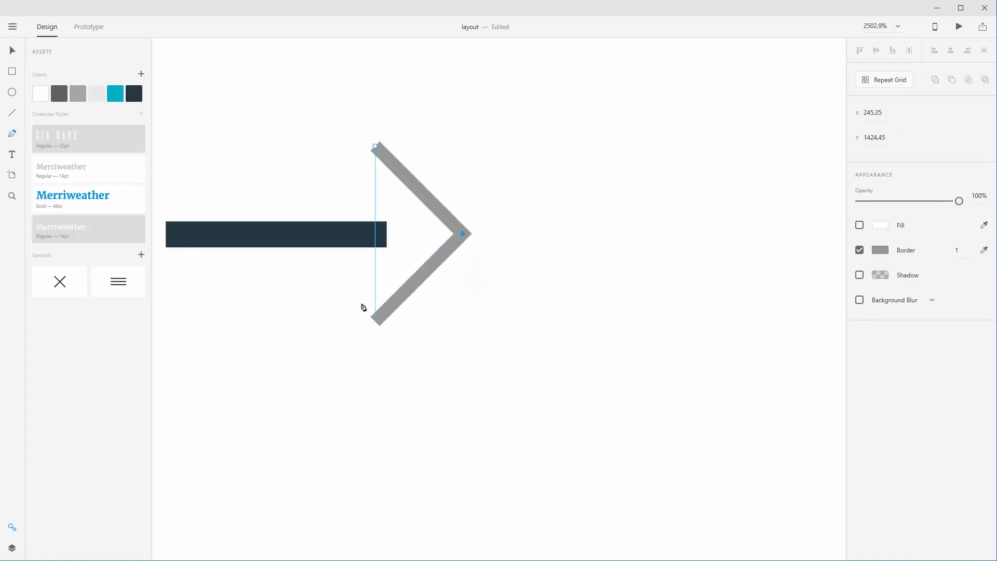
click(375, 322)
key(Escape)
click(957, 251)
text(2)
key(Return)
- Colour the chevron's border with the dark navy from the document's colour assets, leaving it without a fill
click(134, 94)
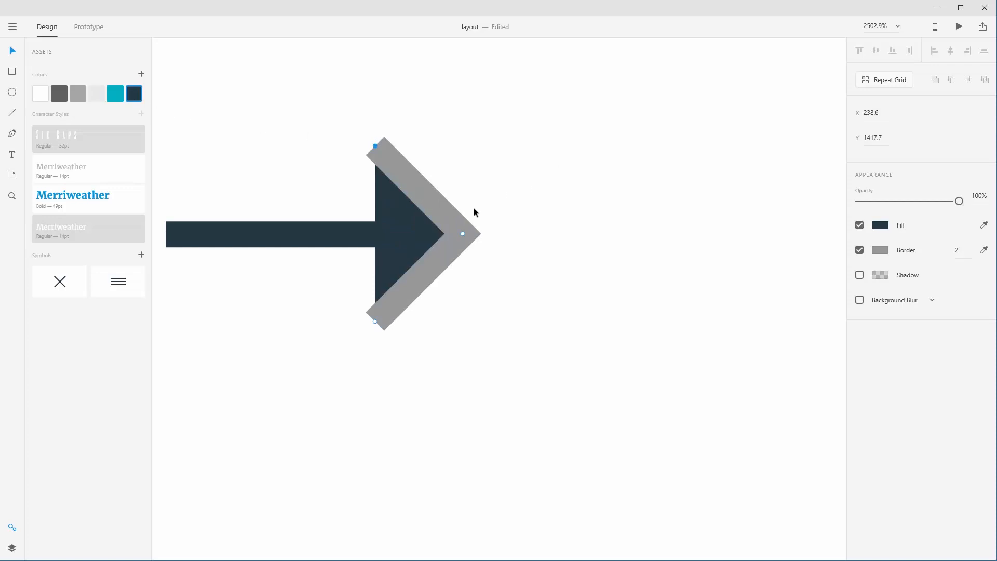
key(ctrl+z)
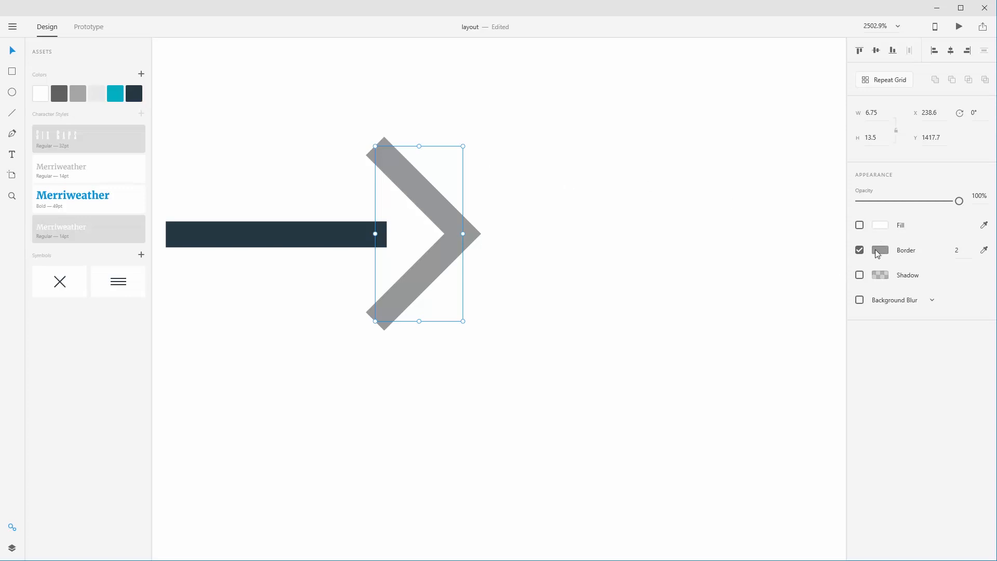
click(878, 253)
click(983, 250)
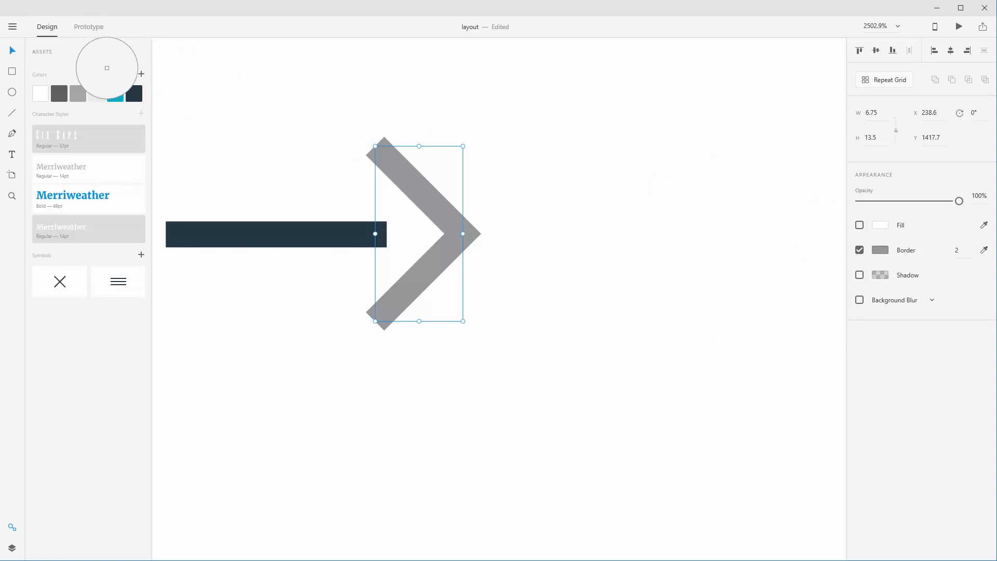
click(133, 93)
click(305, 168)
- Move the chevron left to X 233.6 so that it joins the shaft as an arrowhead
drag(430, 201, 364, 197)
drag(287, 196, 554, 210)
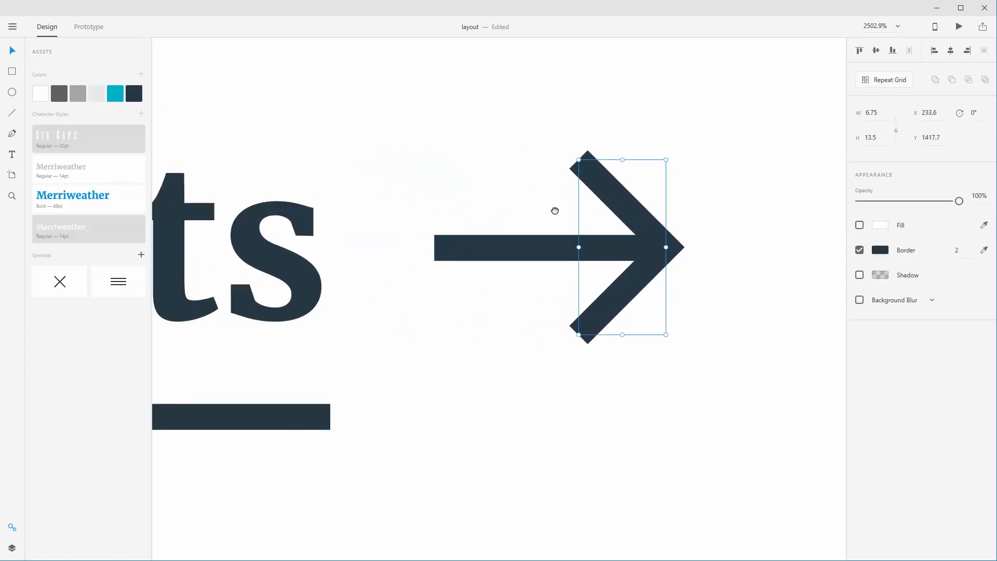
key(ctrl+1)
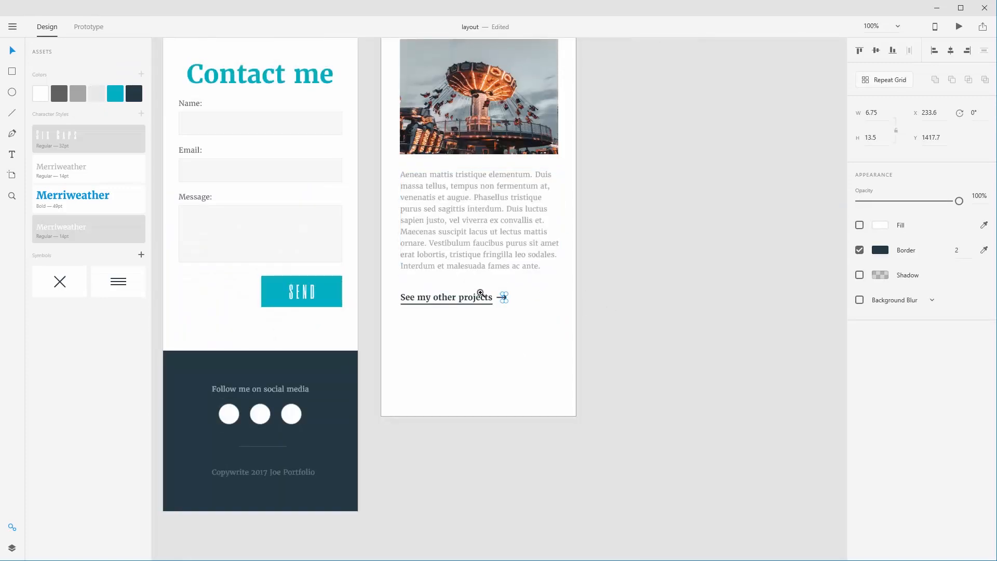
- Scale the whole arrow down beside "See my other projects", at X 222.5 and Y 1422, and save it as a symbol
drag(453, 284, 568, 338)
drag(481, 208, 436, 248)
drag(466, 205, 438, 235)
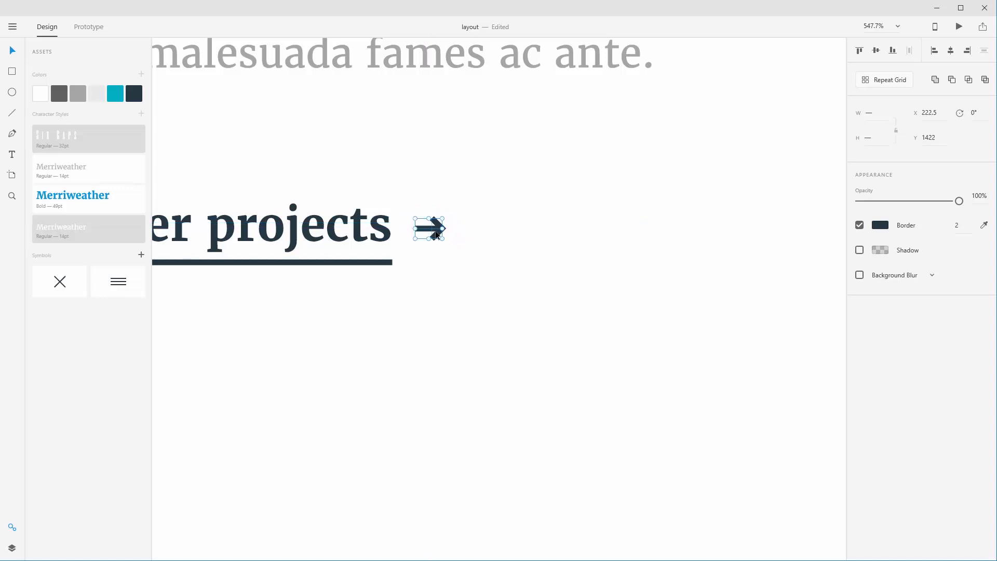
click(141, 255)
click(311, 356)
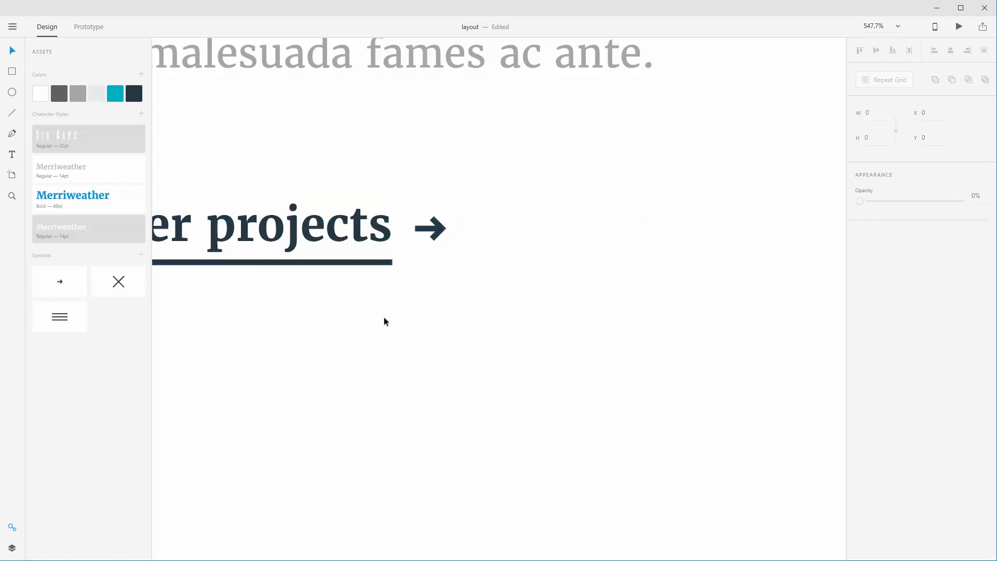
- Place a copy of the arrow symbol beside "Read more" on the small project tile, at X 138.5 and Y 771
key(ctrl+1)
drag(384, 317, 522, 370)
drag(446, 326, 543, 461)
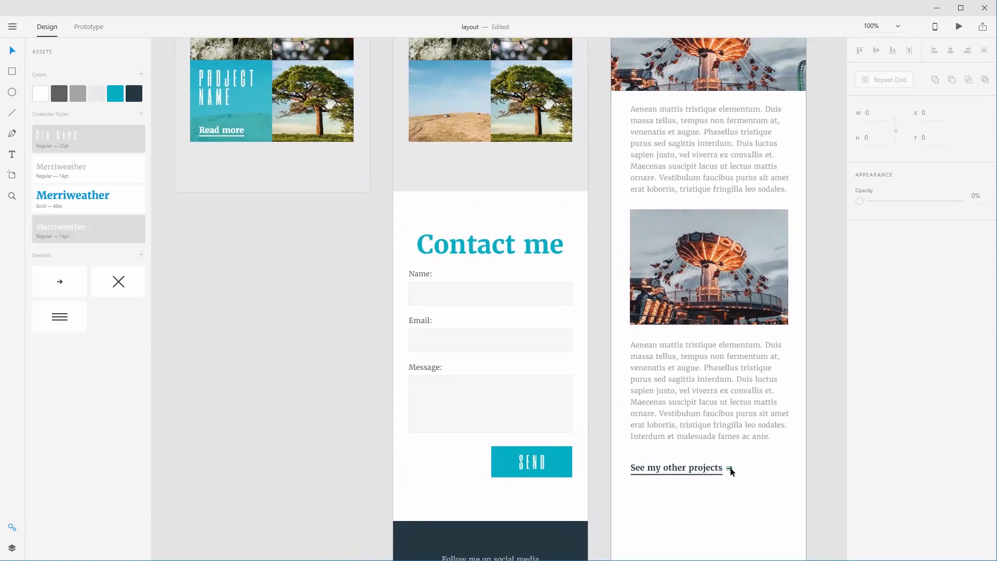
click(730, 469)
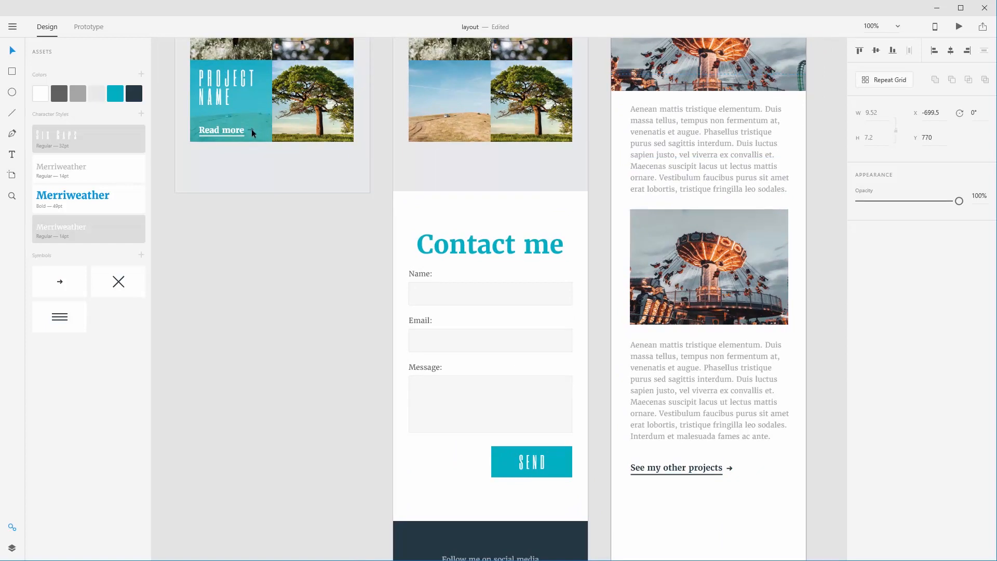
drag(251, 129, 251, 128)
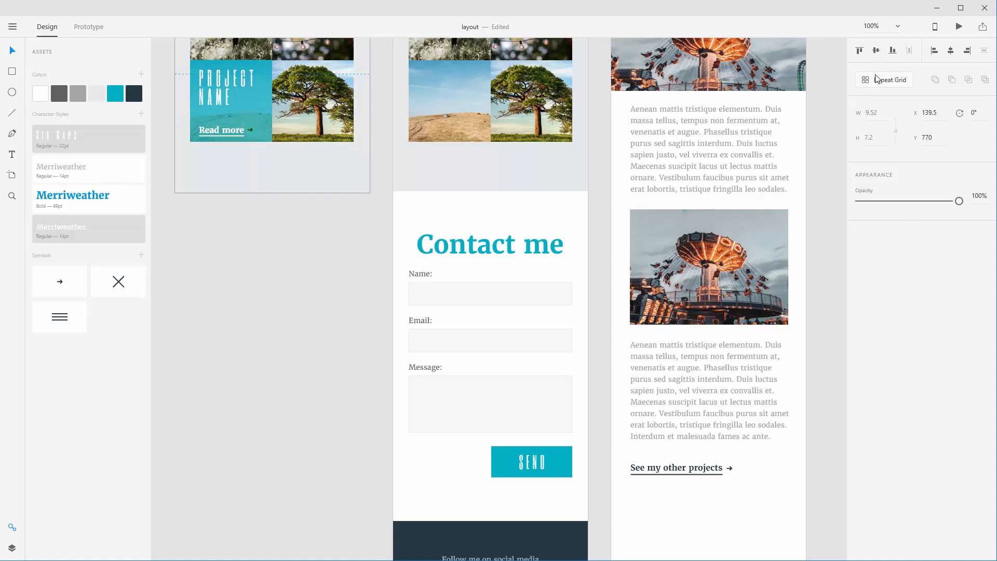
key(a)
drag(203, 134, 304, 175)
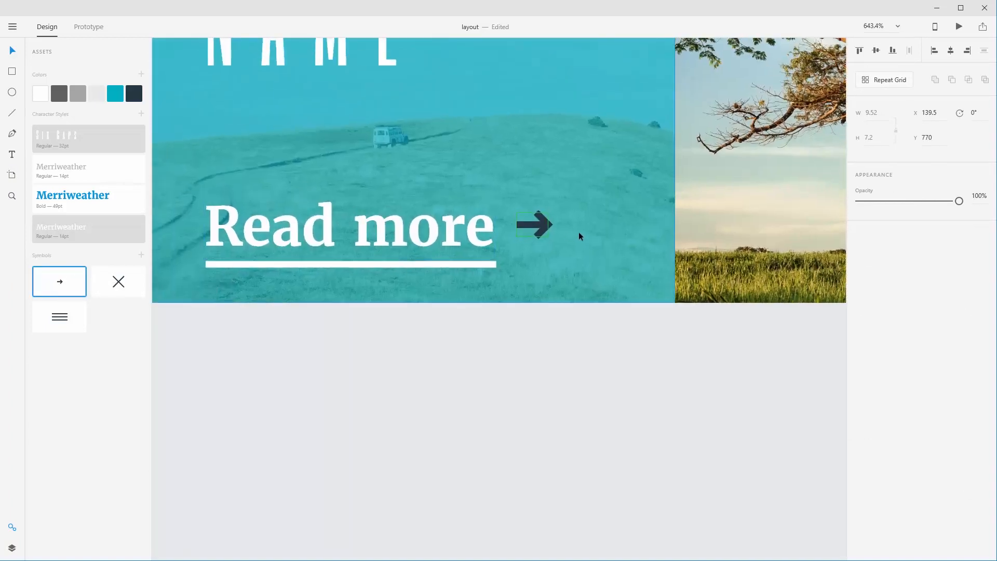
right_click(541, 228)
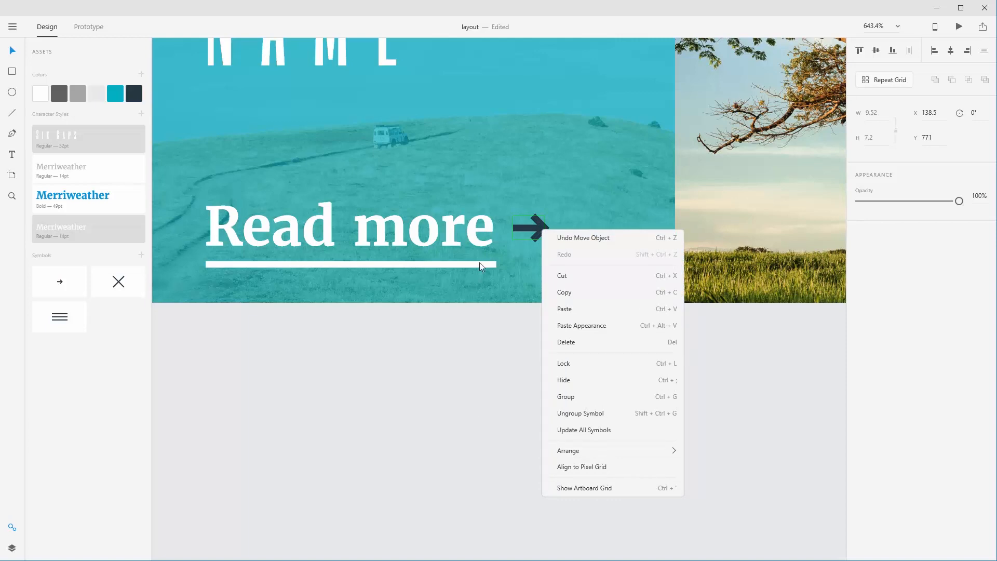
click(519, 223)
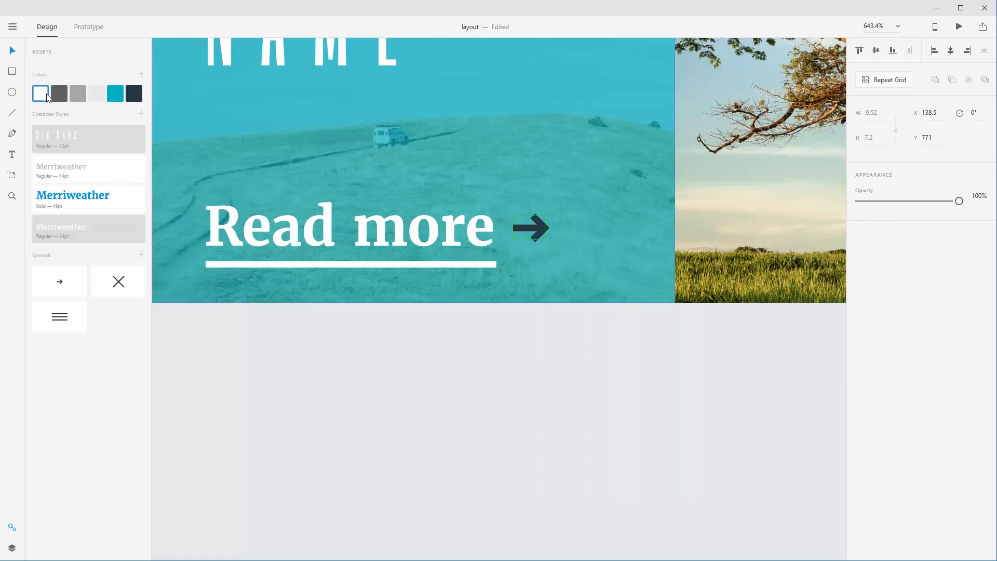
right_click(63, 286)
click(54, 281)
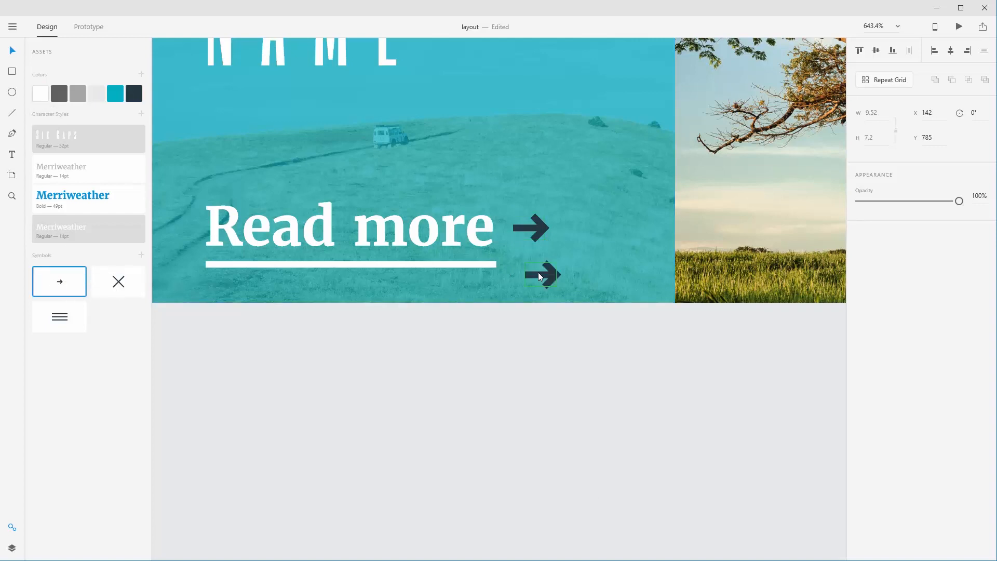
right_click(538, 272)
click(634, 457)
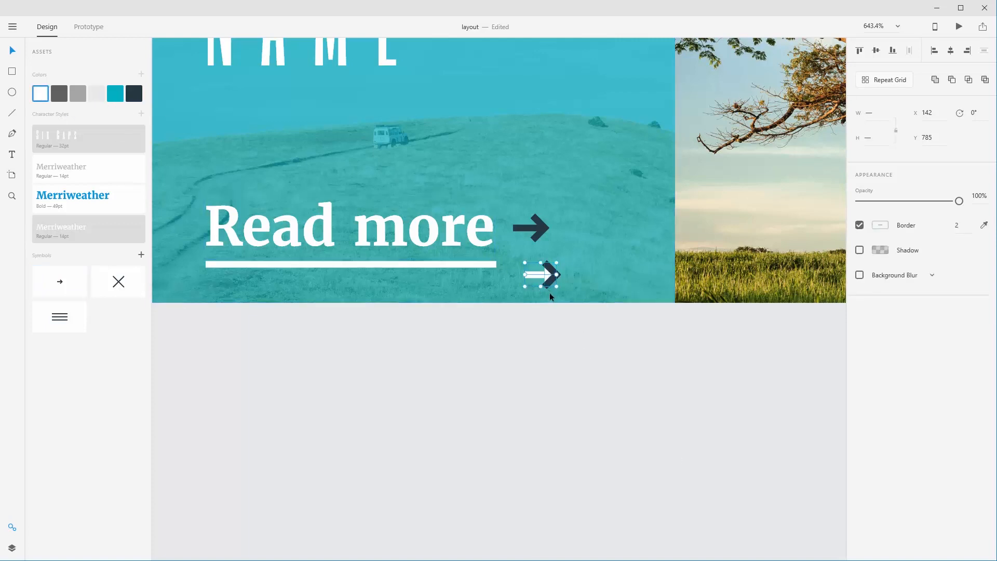
key(ctrl+z)
key(Delete)
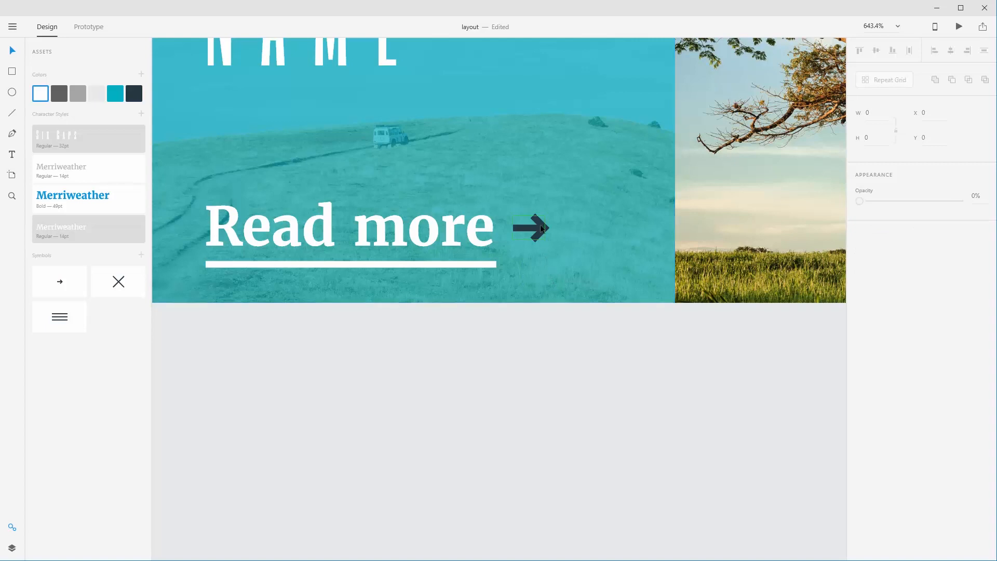
- Ungroup the arrow symbol beside the small tile's "Read more" and set its border colour to #FFFFFF
right_click(540, 225)
click(599, 410)
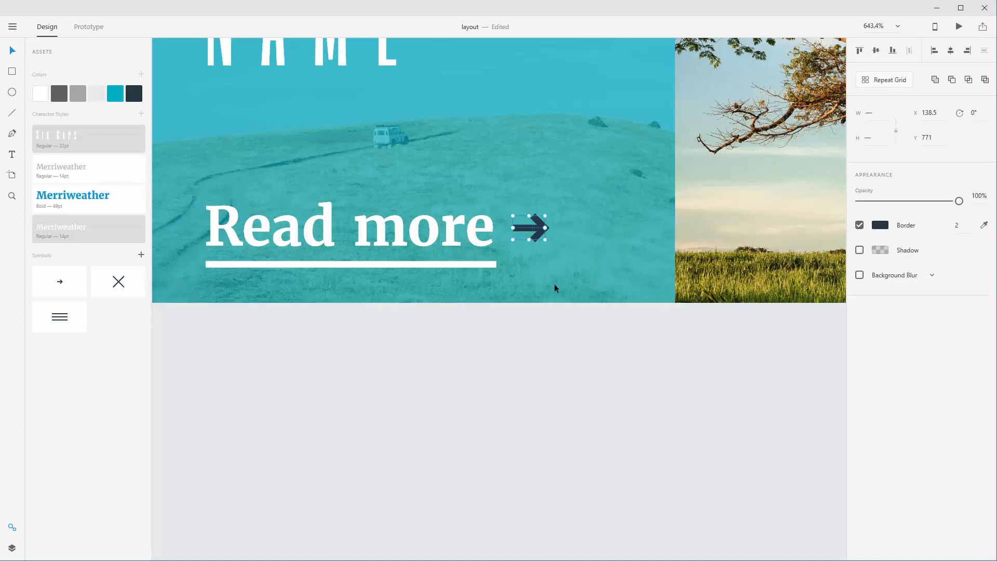
click(875, 227)
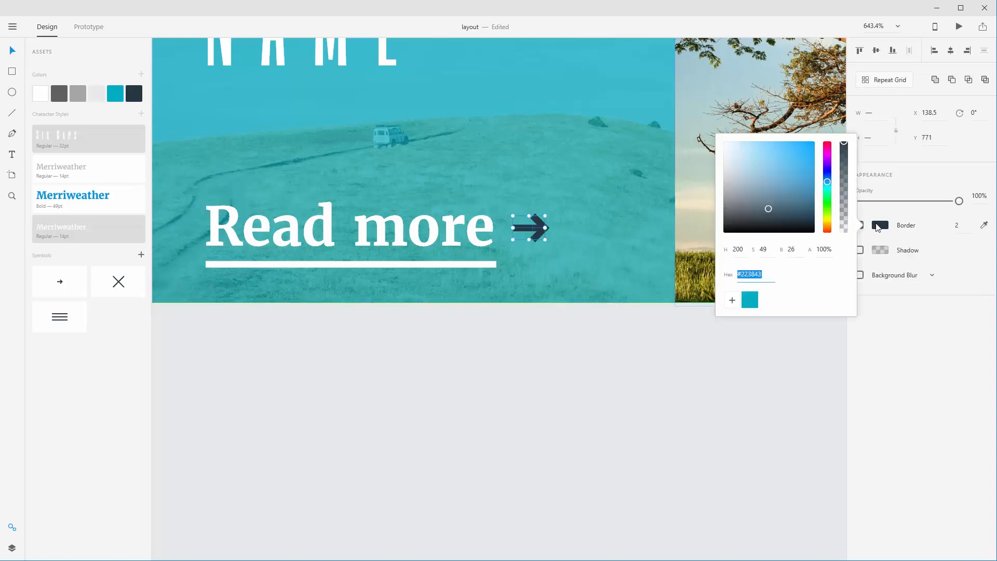
text(ffffff)
key(Return)
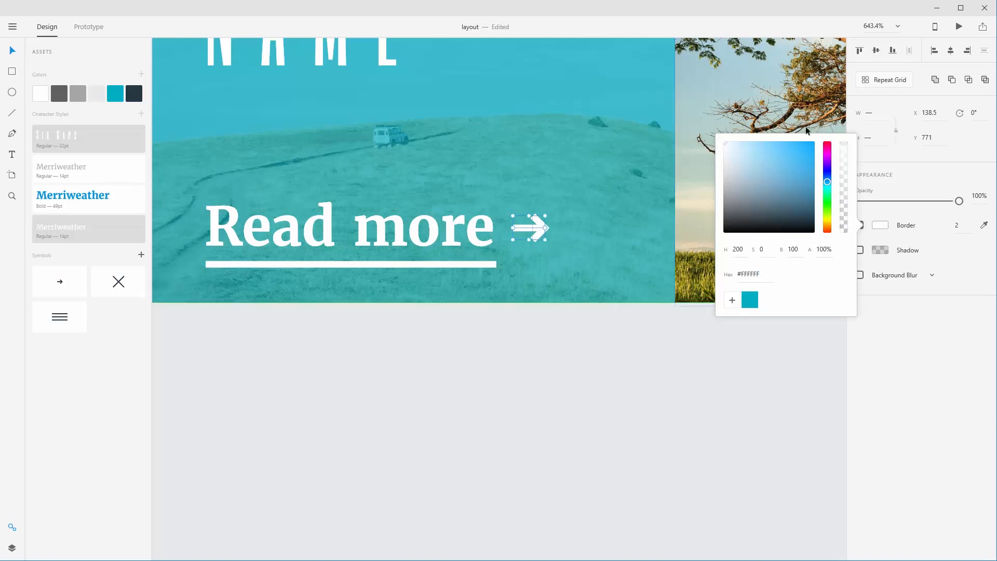
click(649, 172)
- Save the white arrow's shaft and chevron together as a new symbol
click(534, 229)
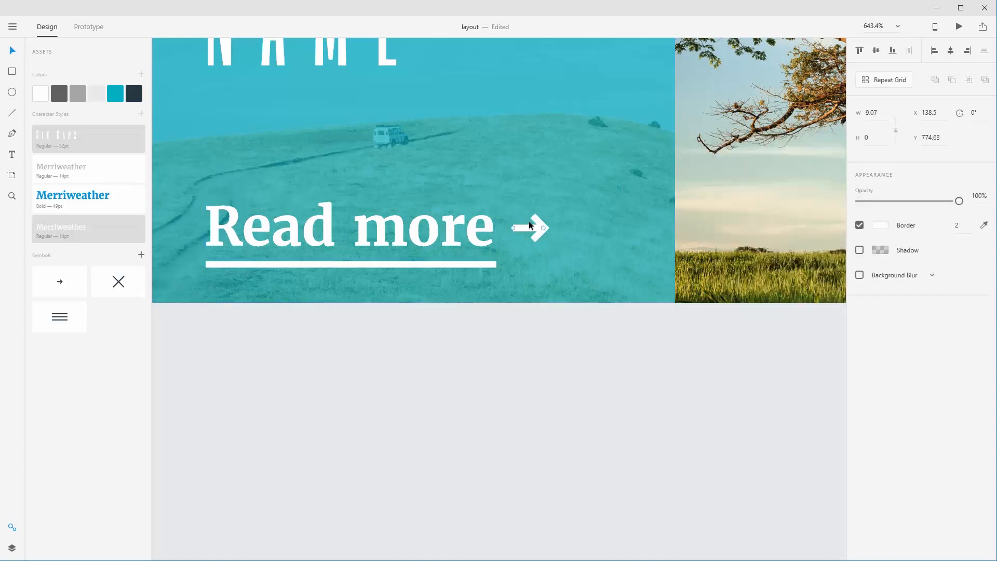
shift+click(537, 219)
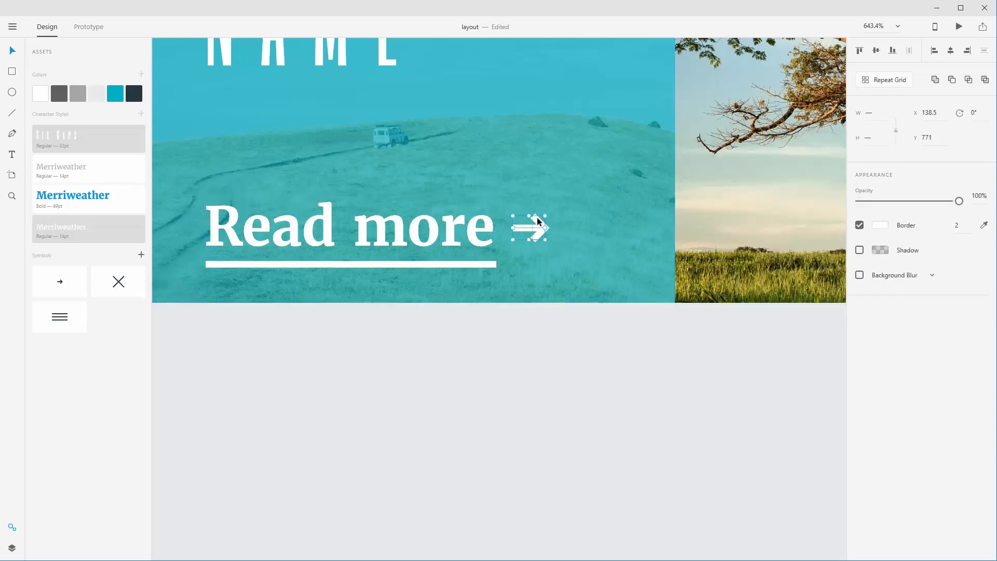
click(141, 254)
- Place the white arrow symbol beside "Read more" on the large project tile, at X 138 and Y 454
scroll(410, 218, up, 8)
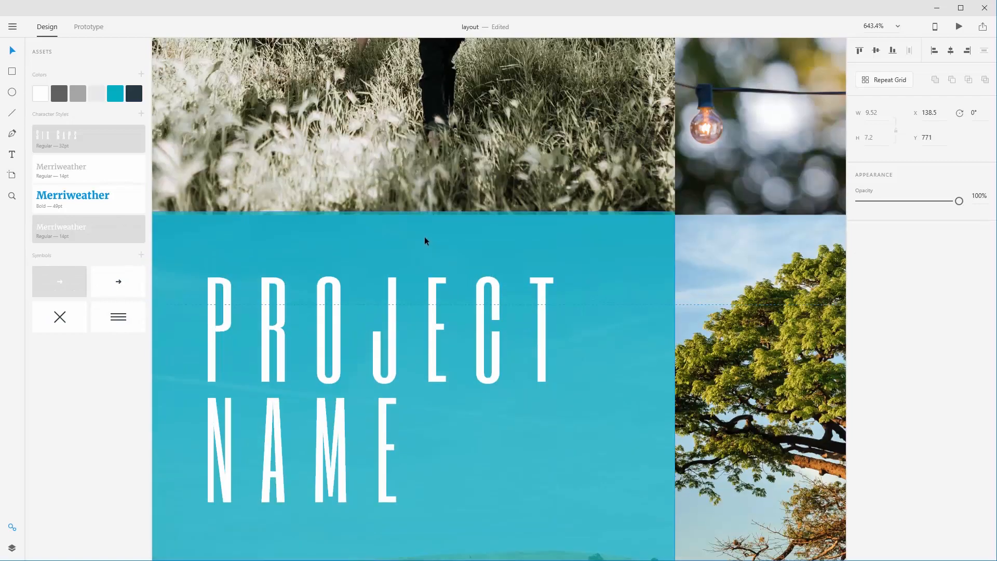
scroll(424, 240, up, 15)
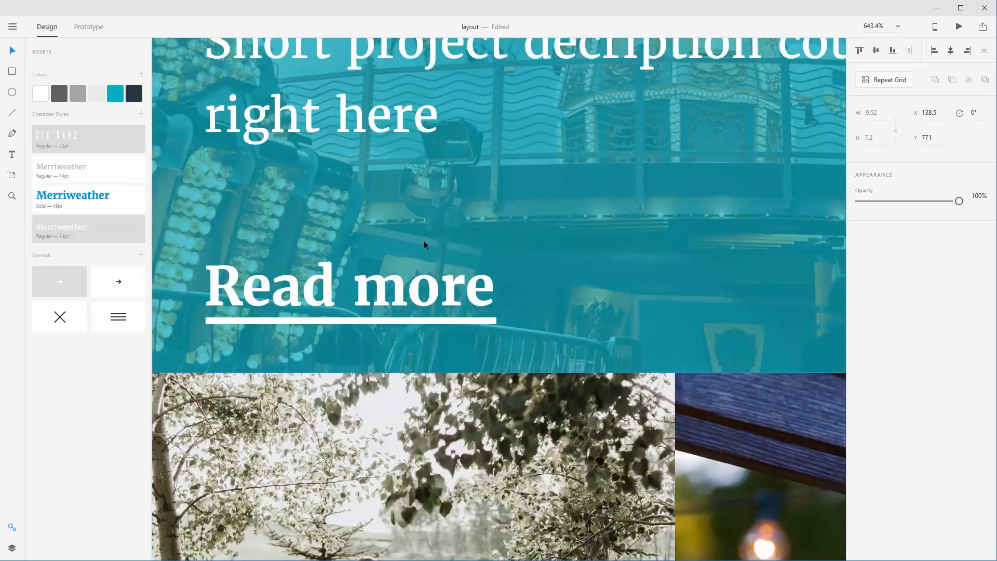
drag(44, 281, 539, 295)
key(ctrl+1)
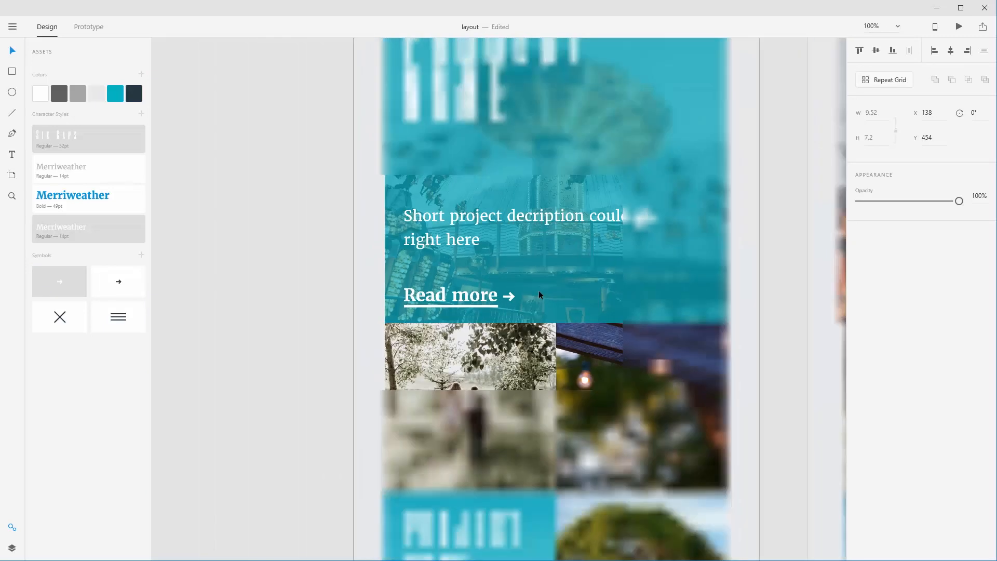
key(Escape)
- Examine the Work overlay, main page and project page artboards, including their link underlines and arrows
drag(474, 327, 180, 284)
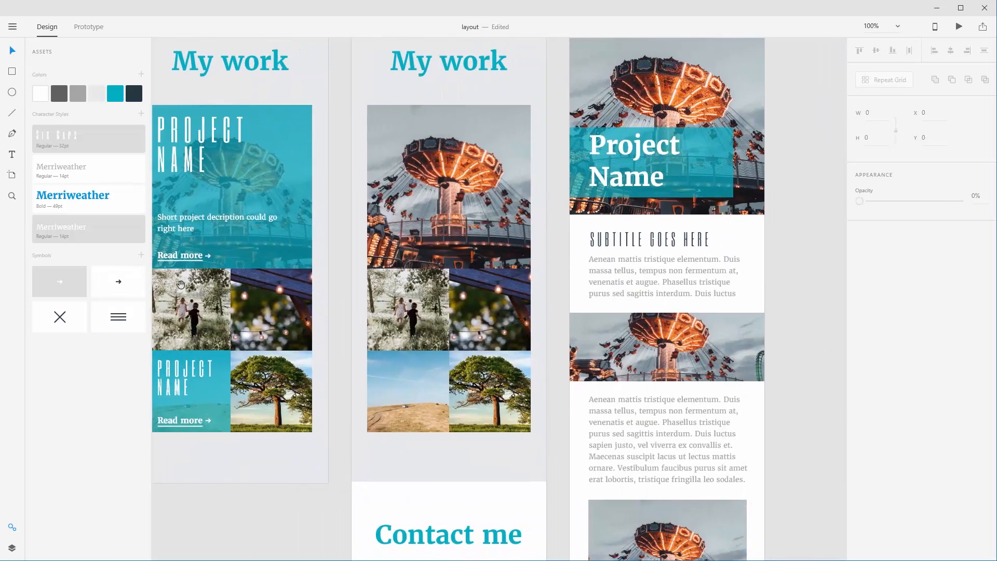
drag(480, 410, 546, 351)
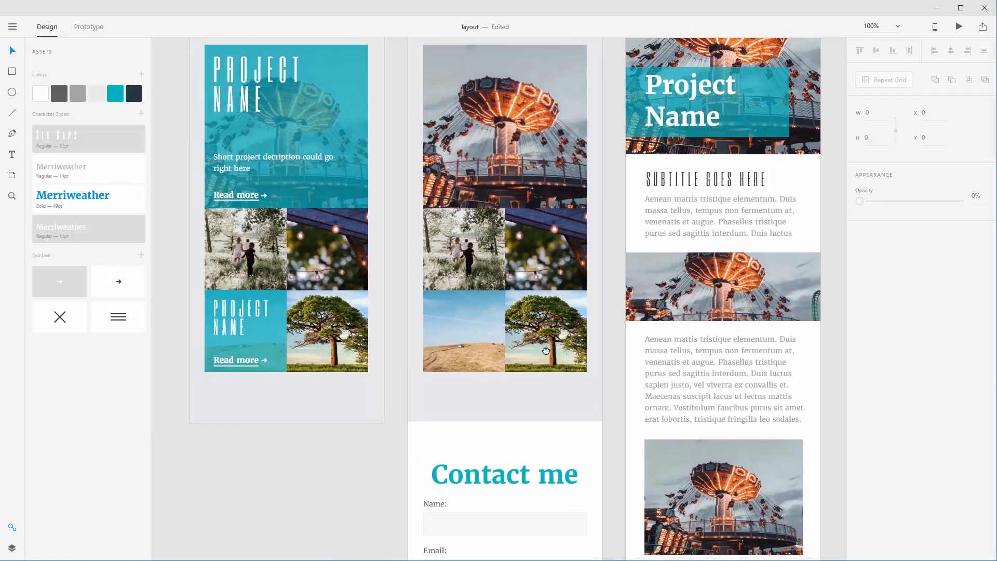
scroll(546, 351, right, 3)
scroll(528, 323, down, 8)
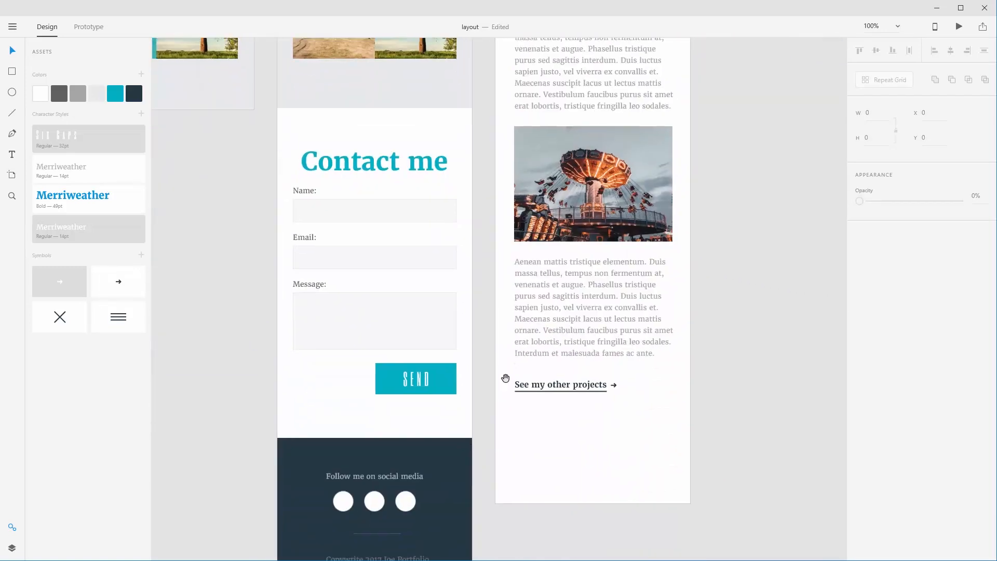
scroll(621, 381, left, 4)
scroll(621, 381, up, 9)
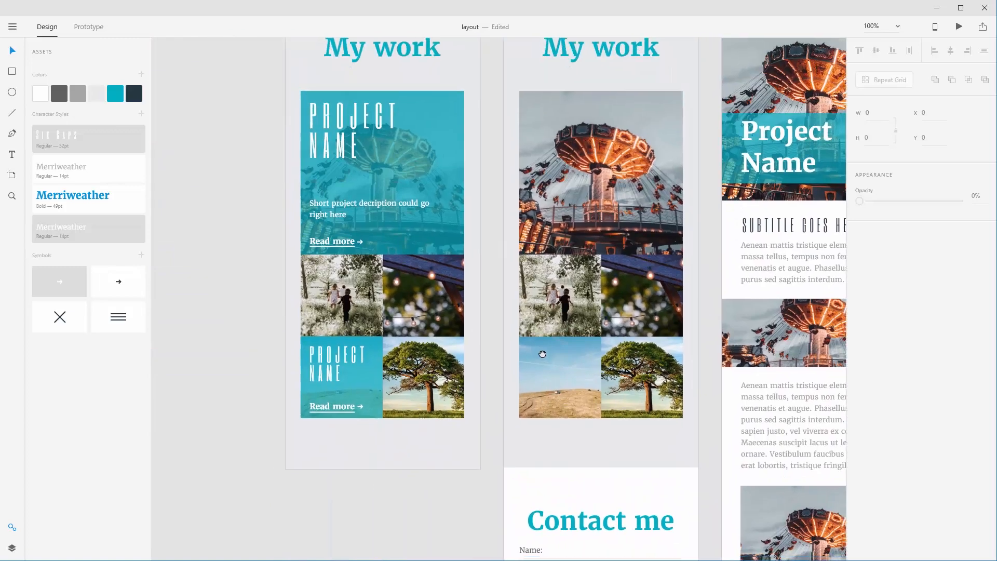
drag(542, 354, 519, 429)
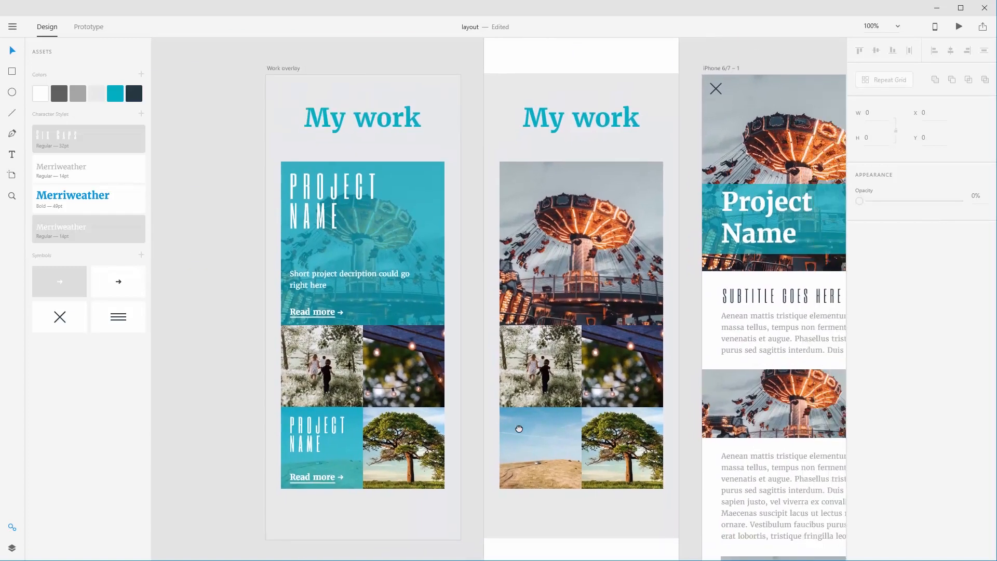
scroll(522, 379, right, 4)
scroll(524, 331, down, 1)
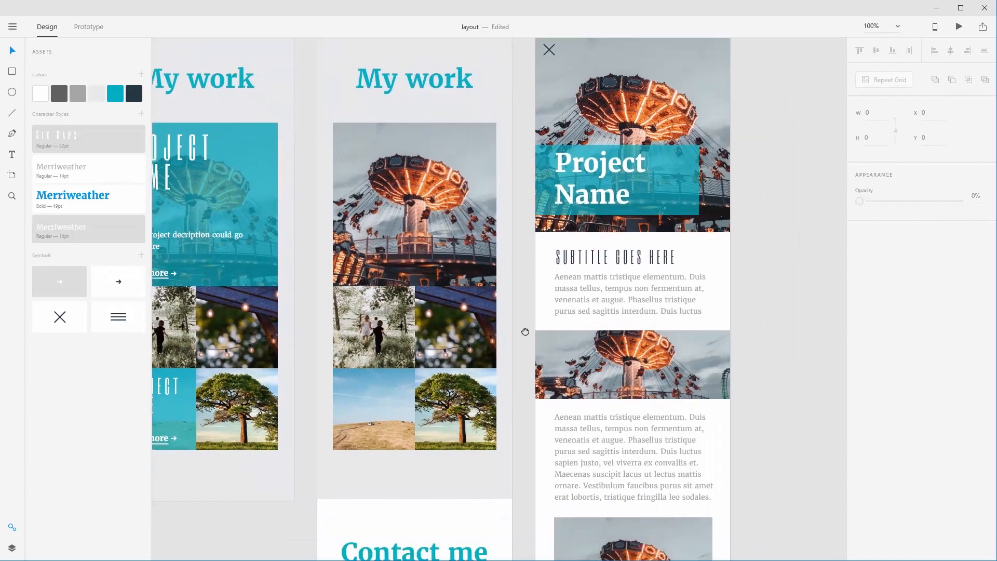
drag(525, 331, 527, 408)
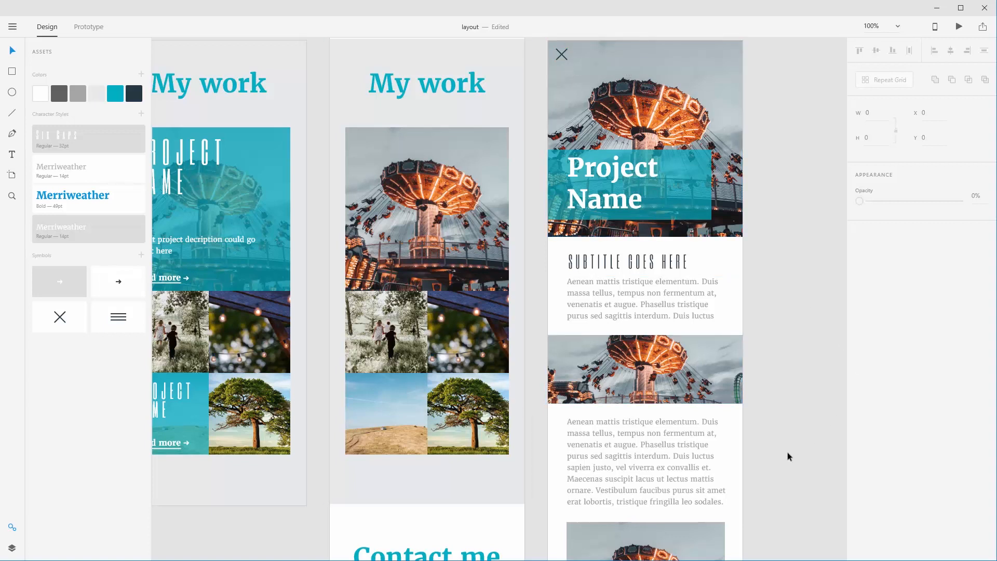
drag(725, 197, 725, 167)
- Rearrange the artboards so that Work overlay sits directly right of the main page and the project page follows to its right
key(ctrl+minus)
key(ctrl+minus)
key(ctrl+minus)
key(ctrl+minus)
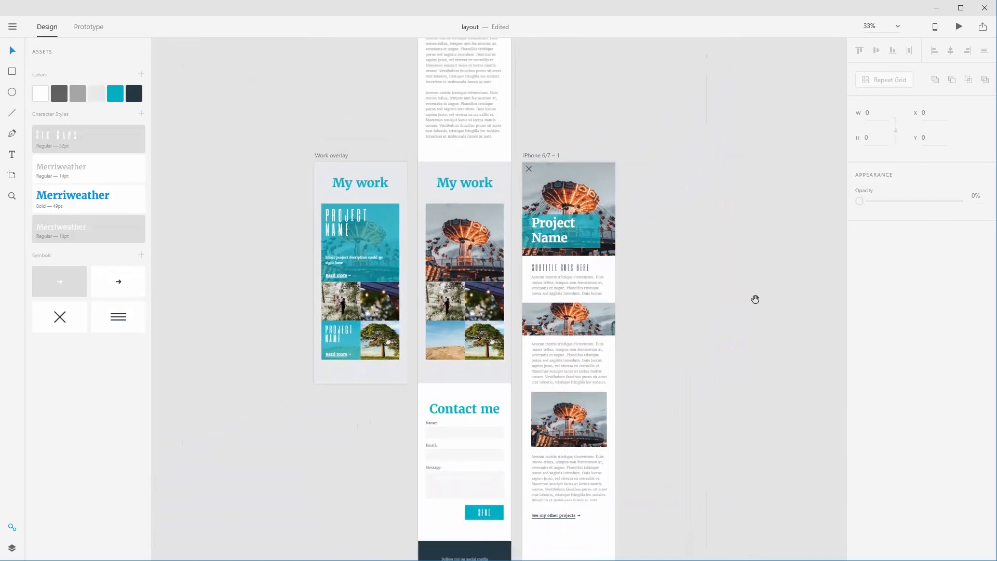
drag(589, 192, 556, 456)
drag(522, 223, 553, 225)
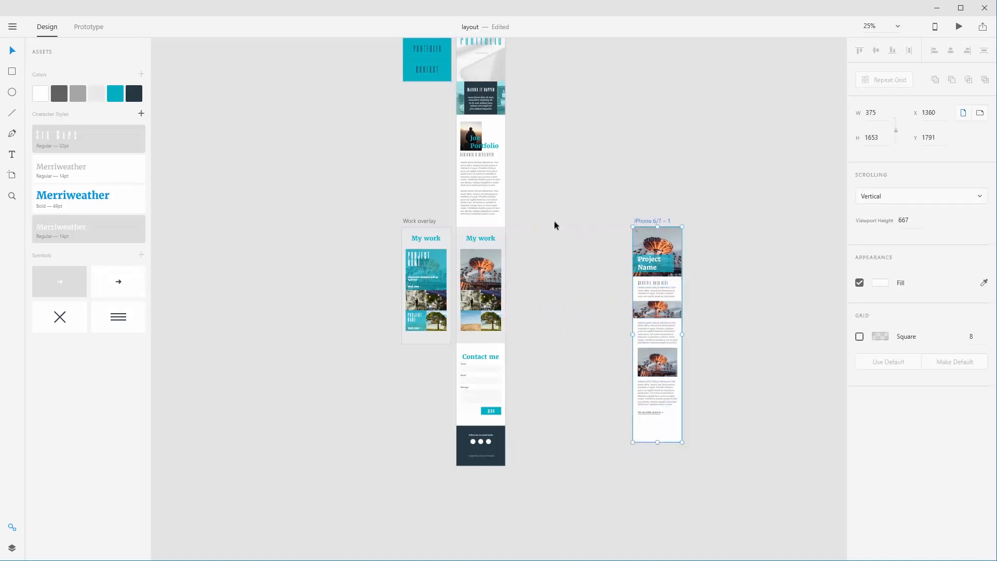
drag(423, 221, 534, 224)
click(559, 223)
drag(650, 222, 590, 225)
click(434, 238)
click(484, 239)
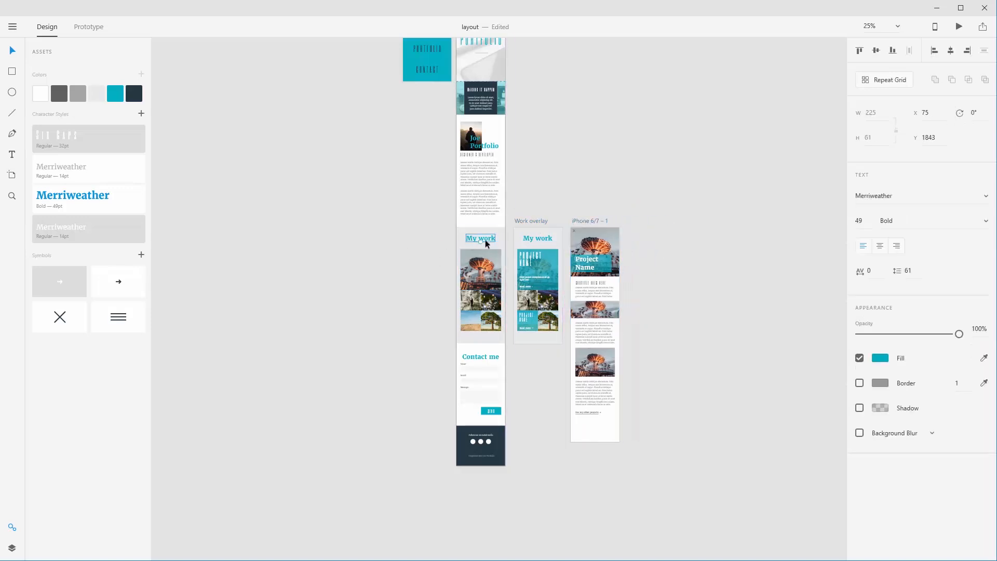
click(537, 238)
click(673, 265)
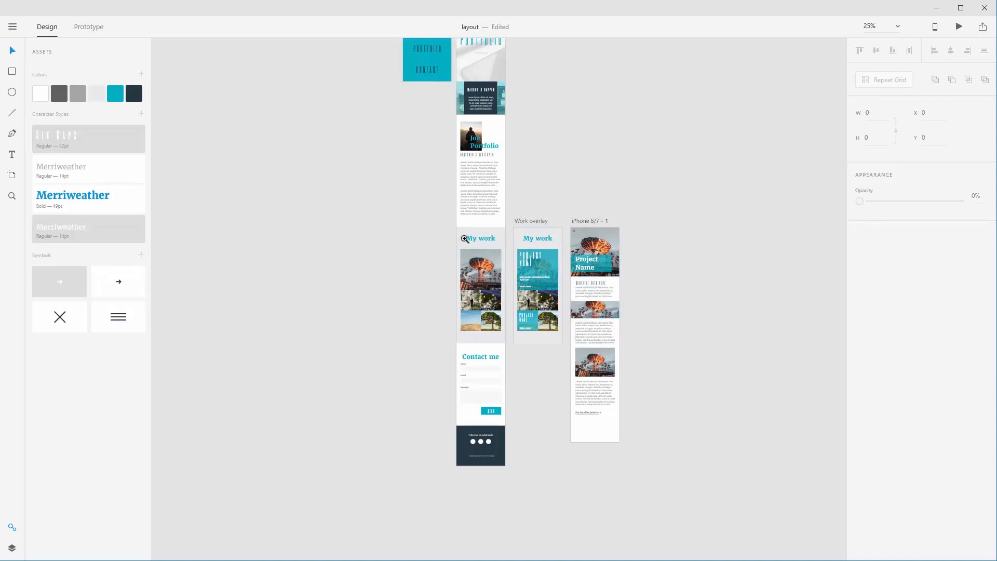
- Link the large carousel image in the homepage's My work section to the Work overlay artboard in prototype mode
drag(427, 211, 663, 452)
scroll(727, 321, up, 3)
scroll(727, 320, left, 3)
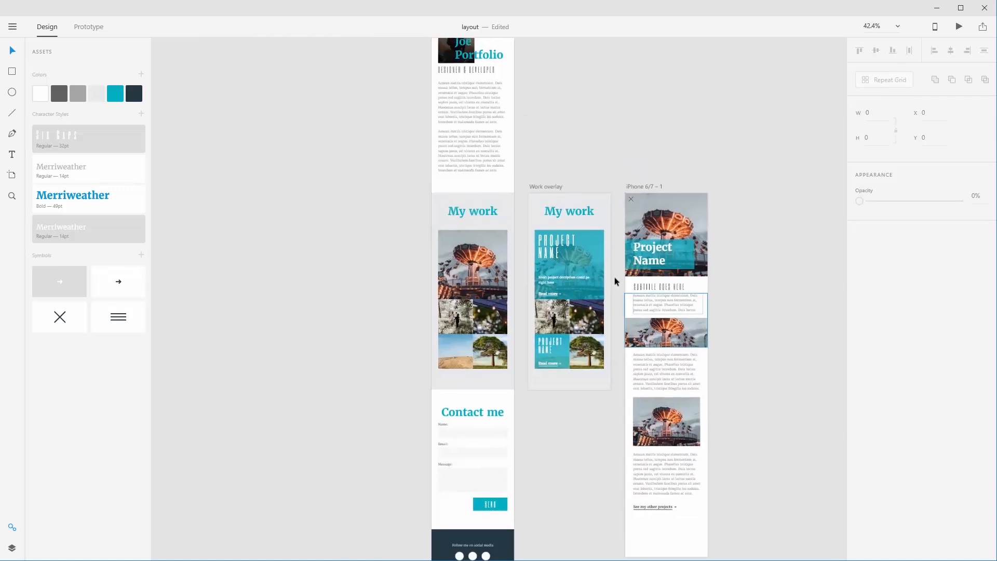
click(451, 241)
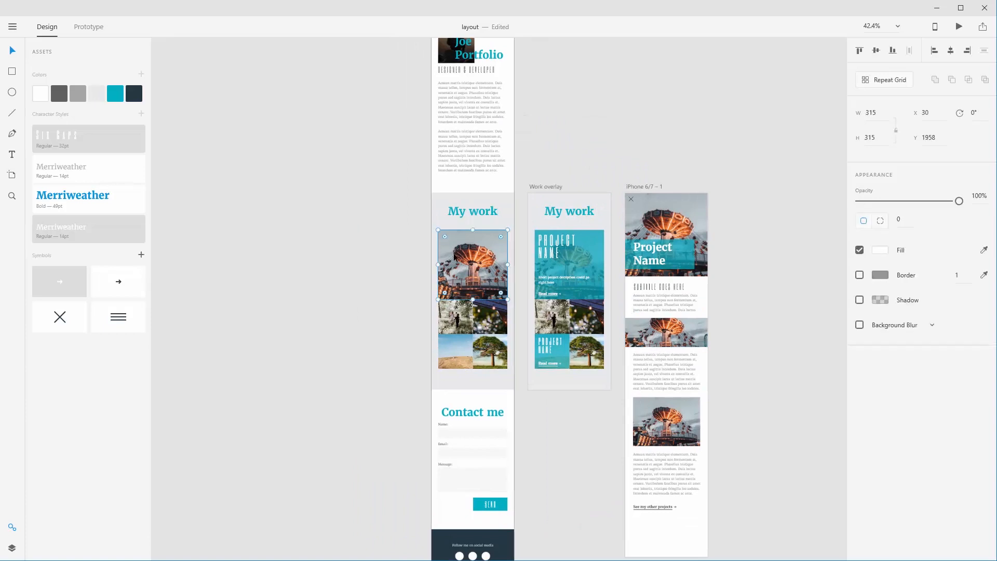
click(100, 26)
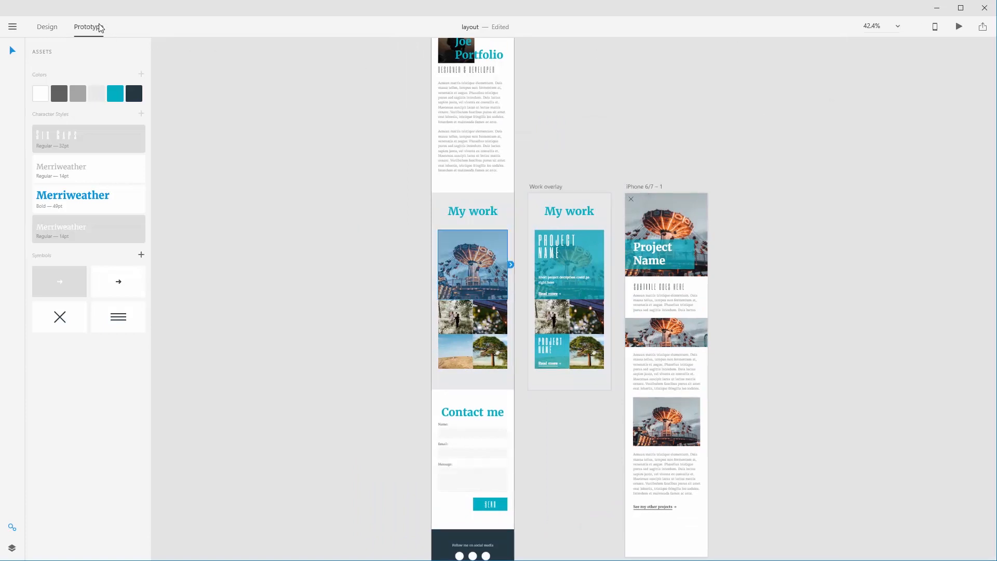
click(510, 266)
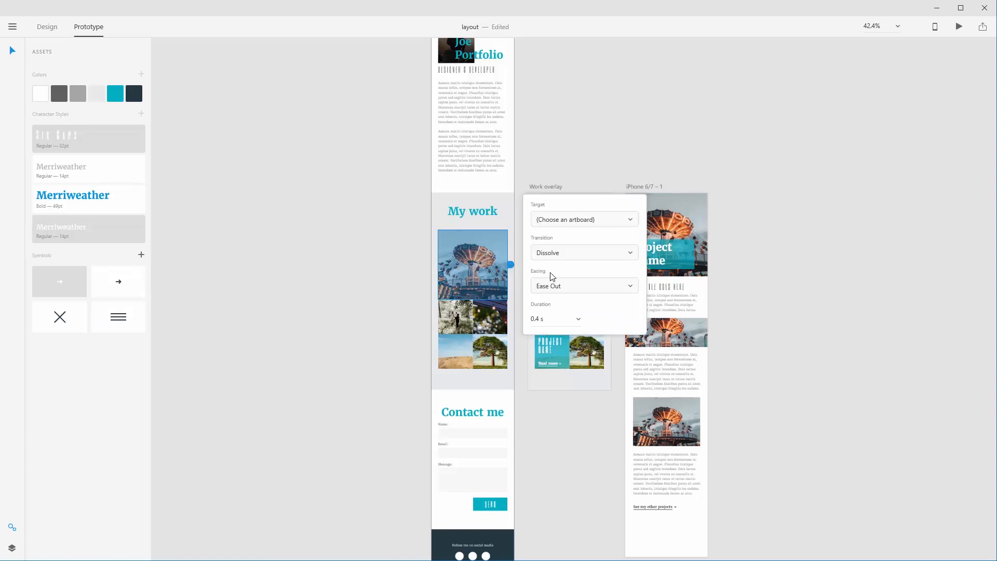
key(Escape)
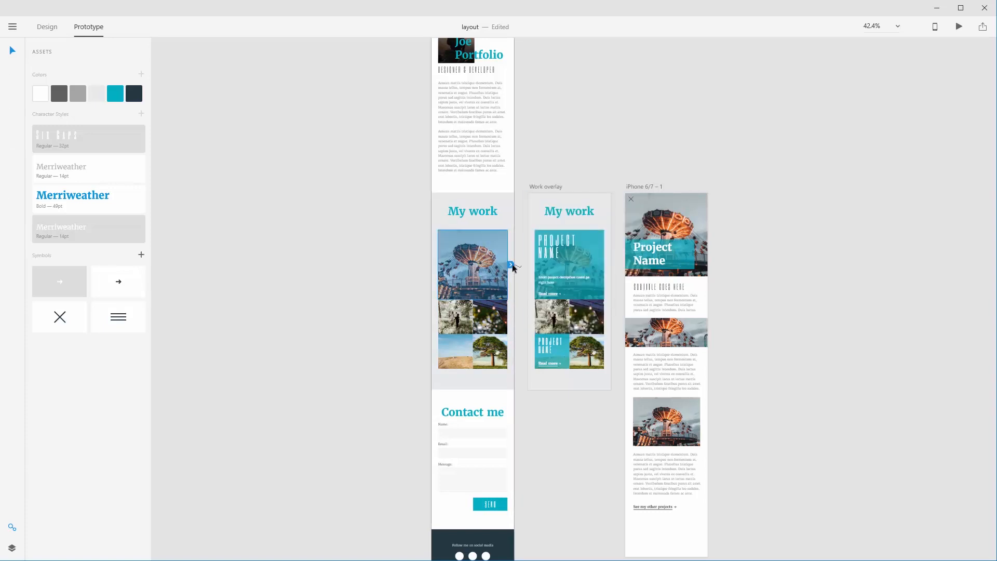
click(511, 266)
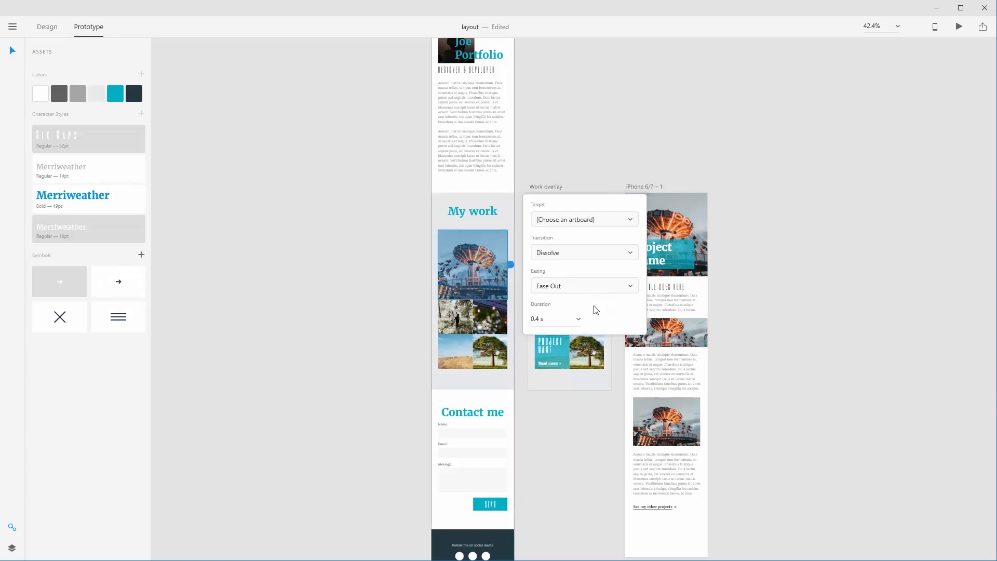
click(596, 222)
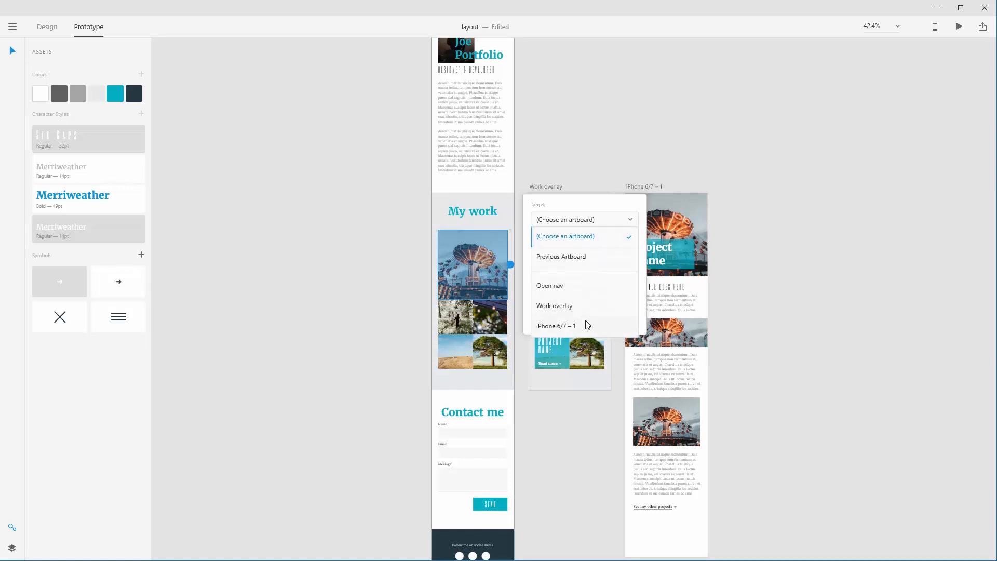
click(573, 306)
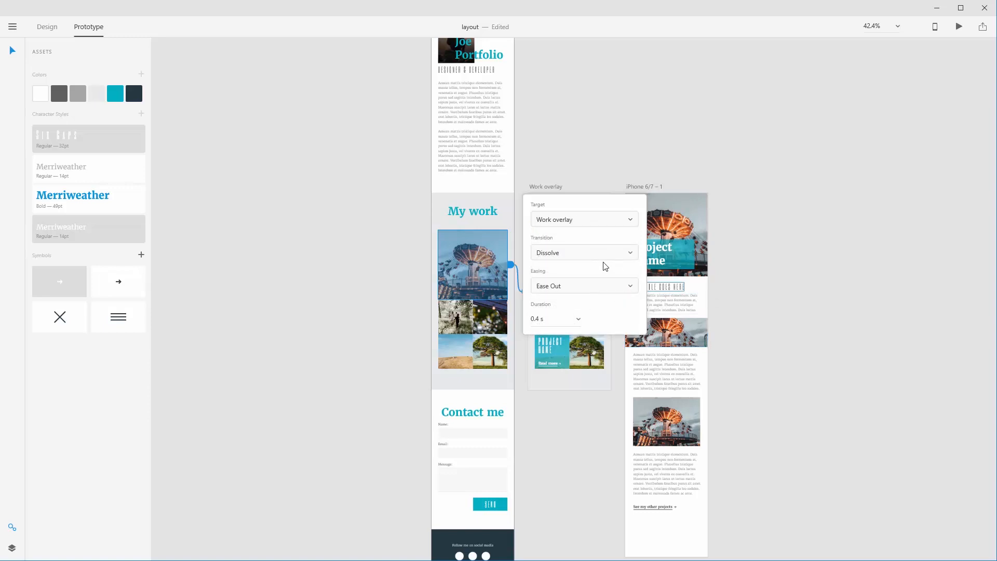
- Set the carousel image link's transition to Push Right with Ease Out easing
click(588, 258)
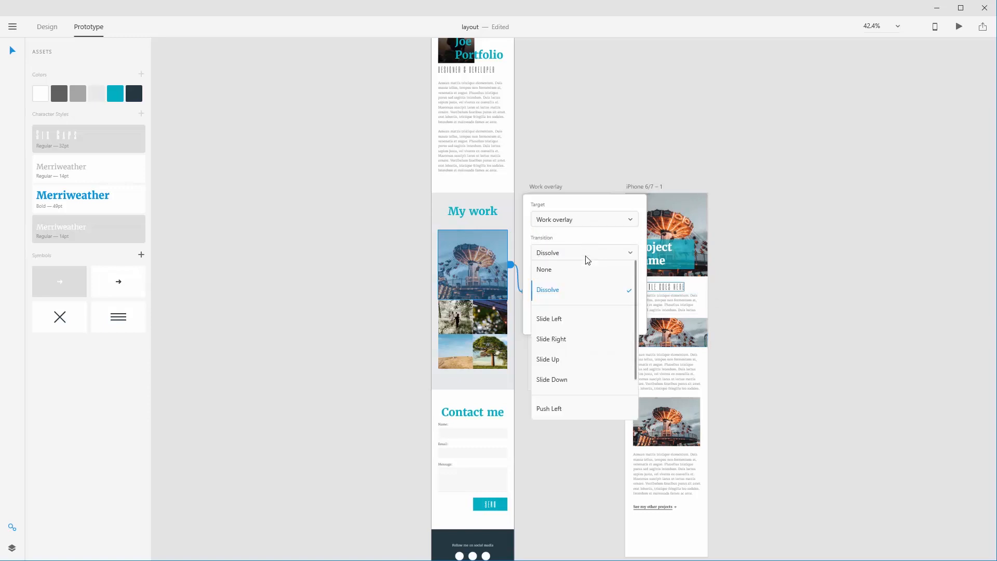
click(575, 338)
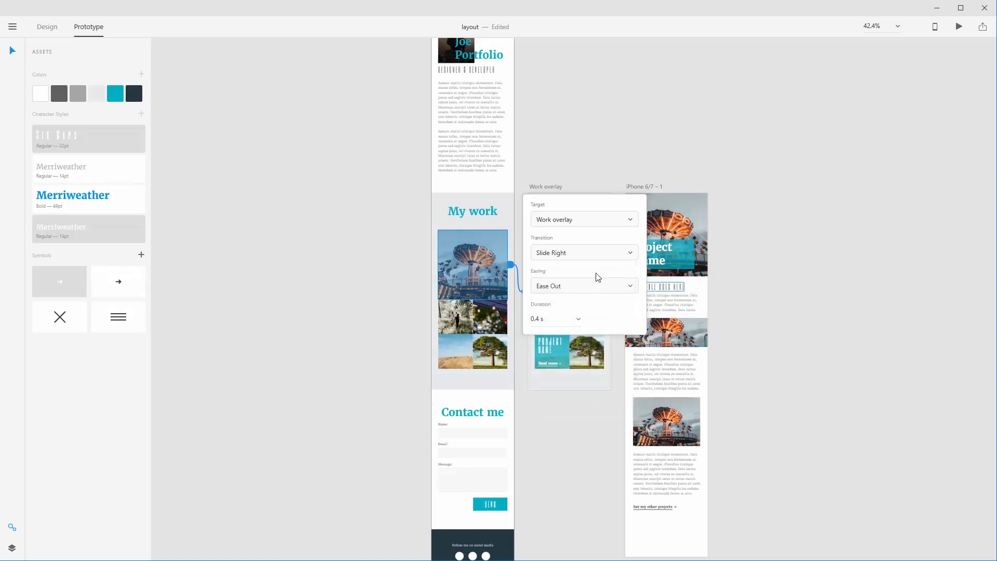
click(592, 285)
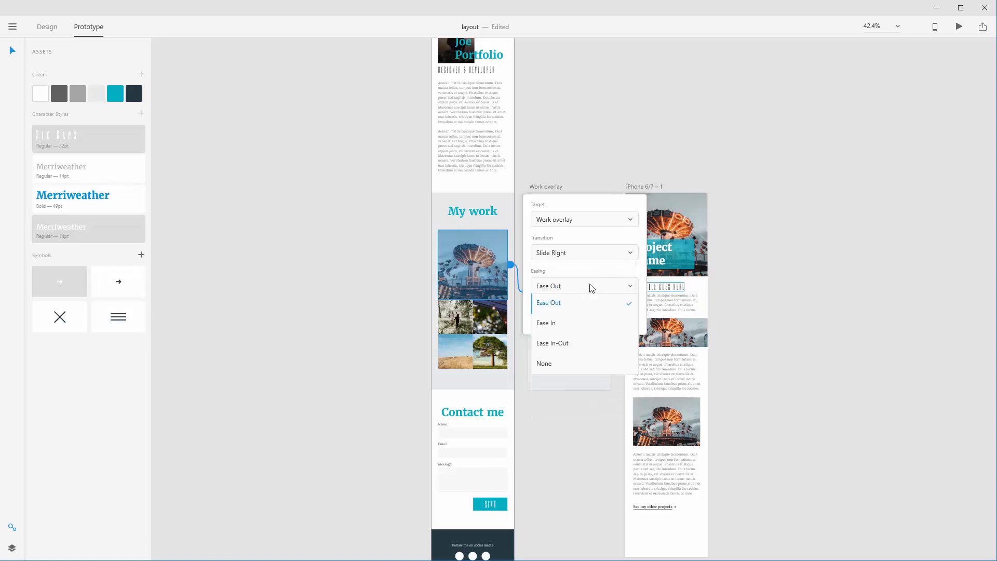
click(592, 271)
click(592, 254)
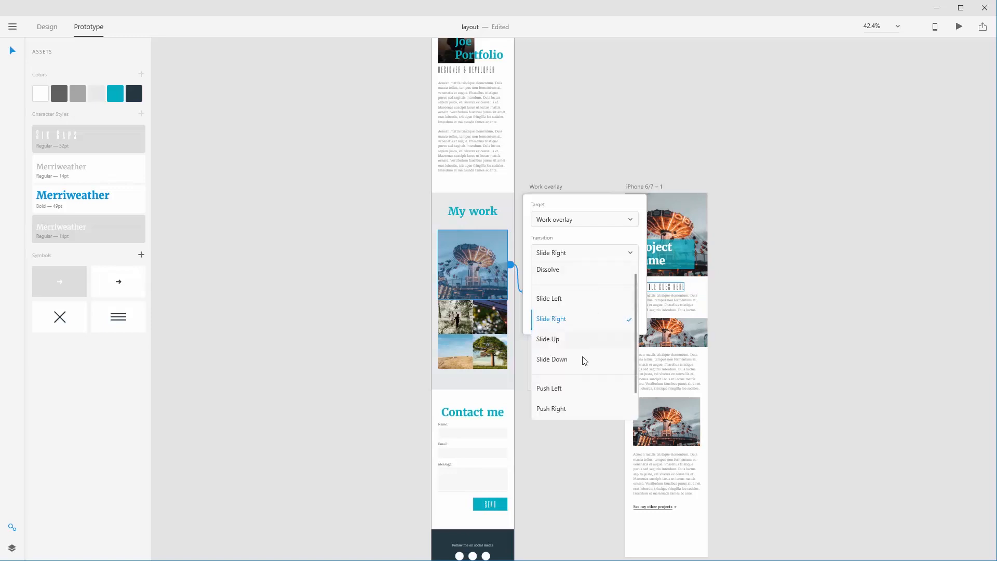
click(576, 410)
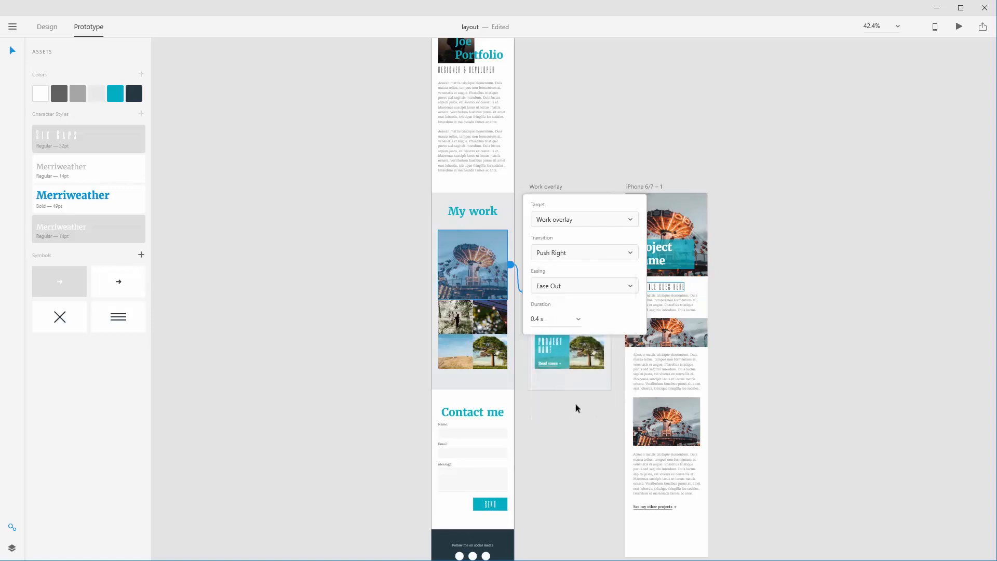
click(732, 171)
- Rename the project page artboard "iPhone 6/7 – 1" as "Portfolio item"
double_click(640, 186)
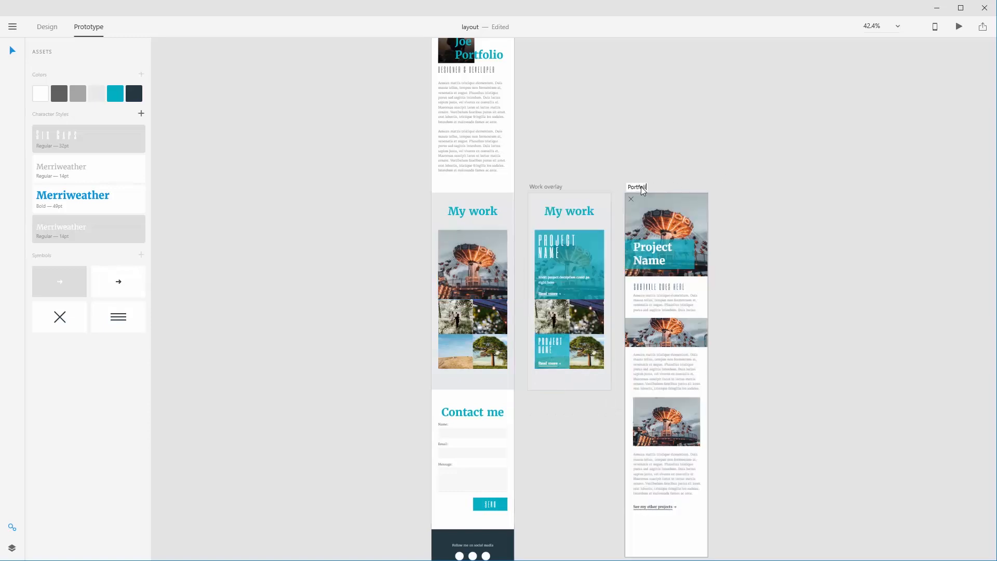
text(Portfolio item)
key(Return)
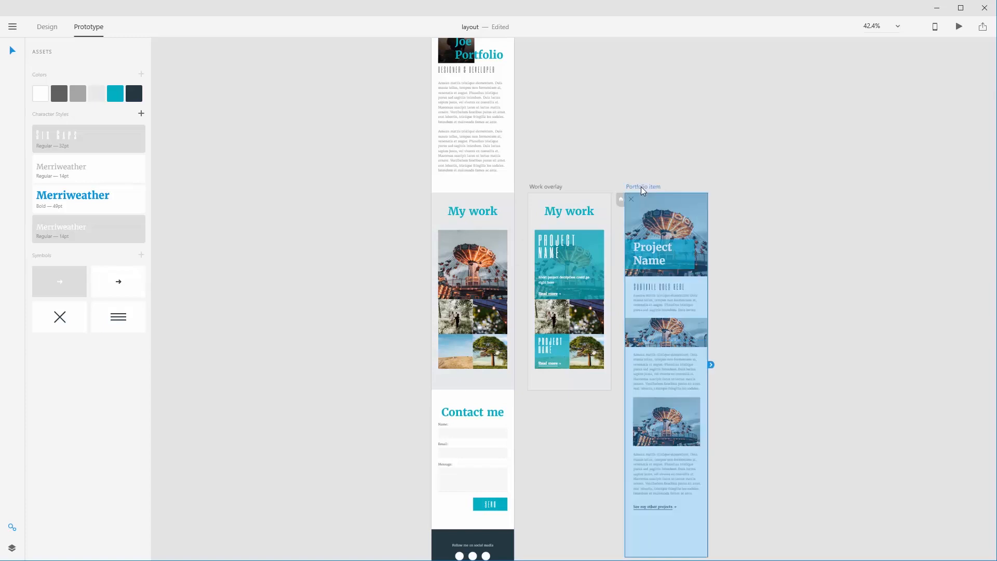
click(644, 158)
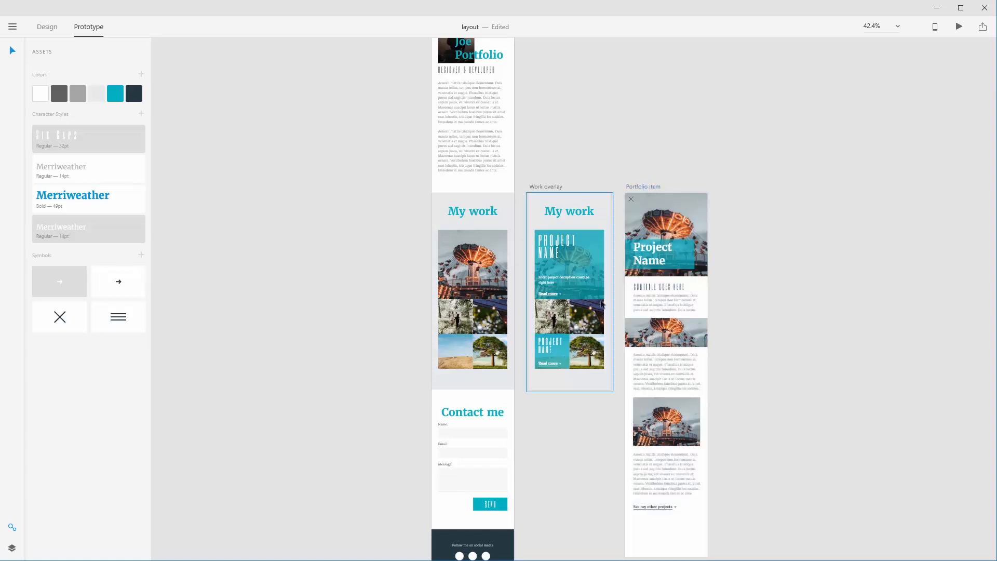
- Link "Read more" on the Work overlay's large project tile to the Portfolio item artboard with the Push Right transition
click(562, 296)
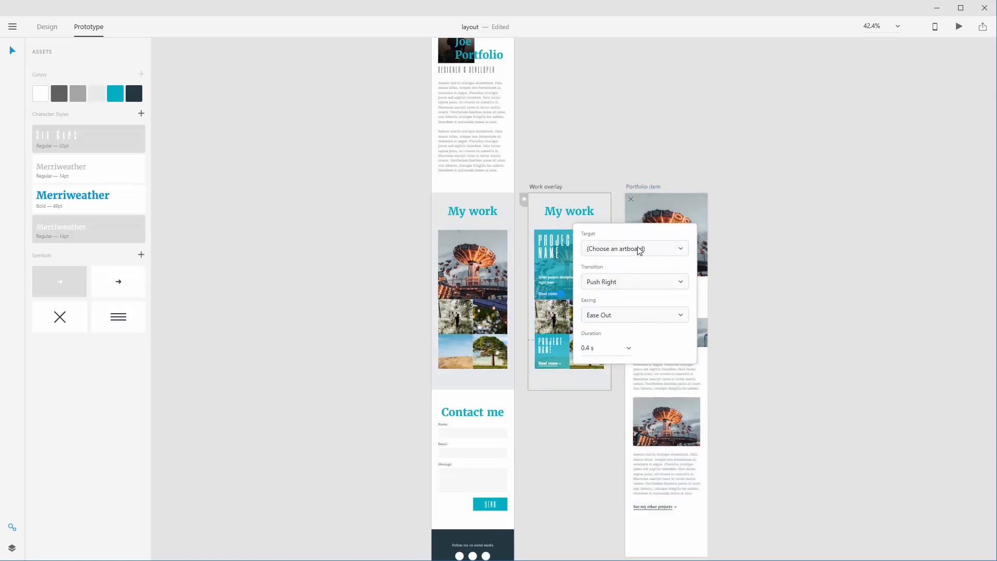
click(639, 249)
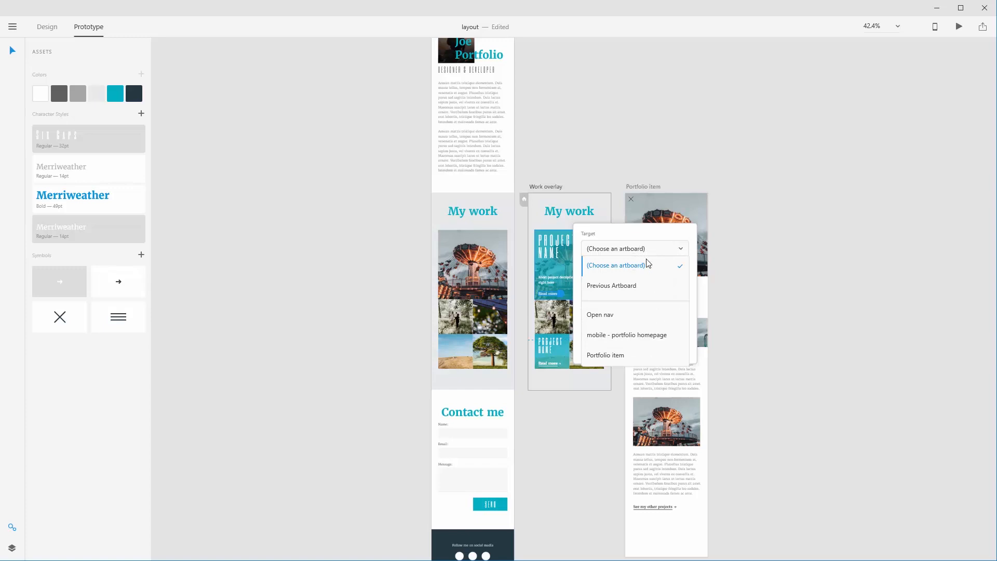
click(641, 354)
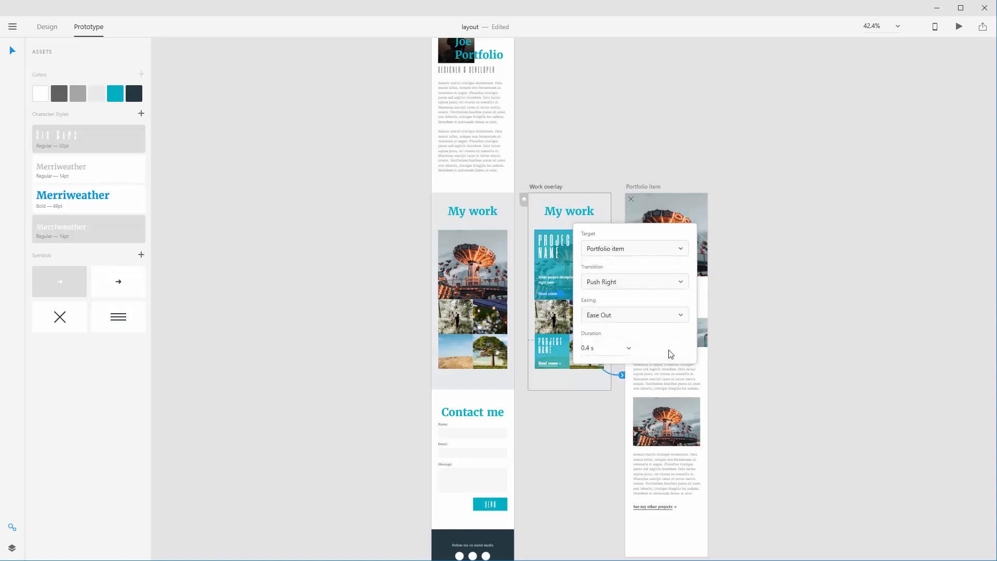
click(622, 249)
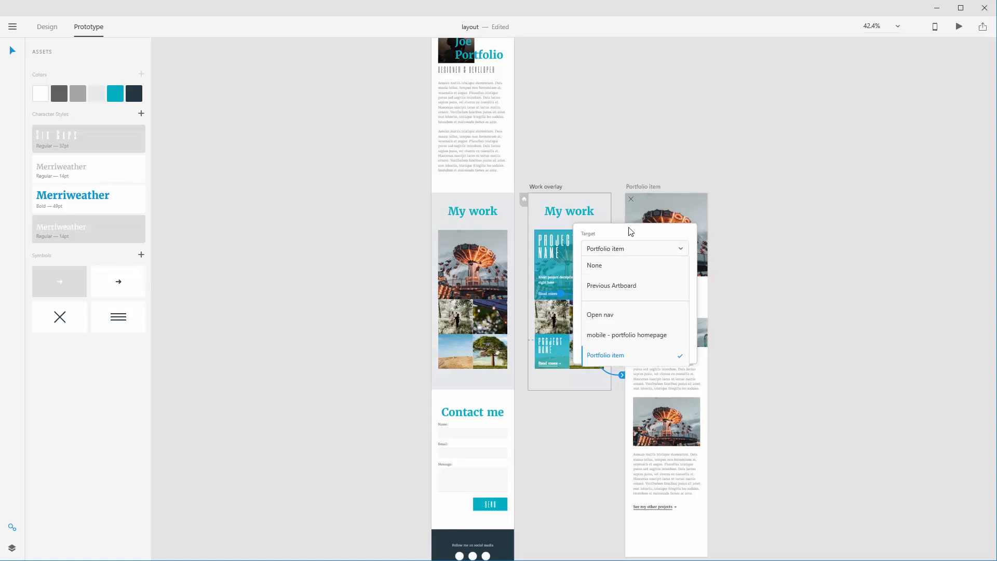
click(628, 231)
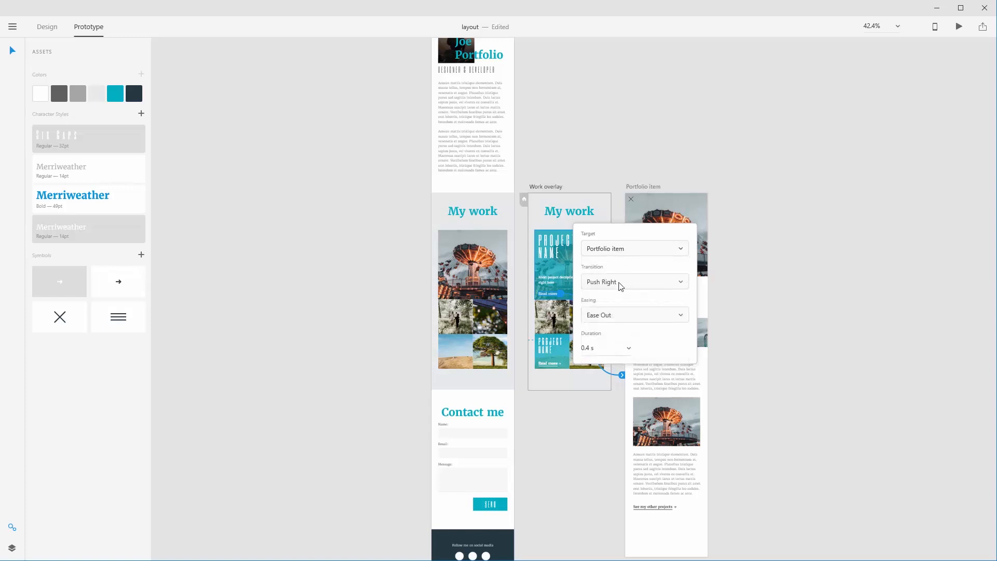
click(736, 390)
- Link the "See my other projects" text on the Portfolio item artboard to Previous Artboard
click(663, 507)
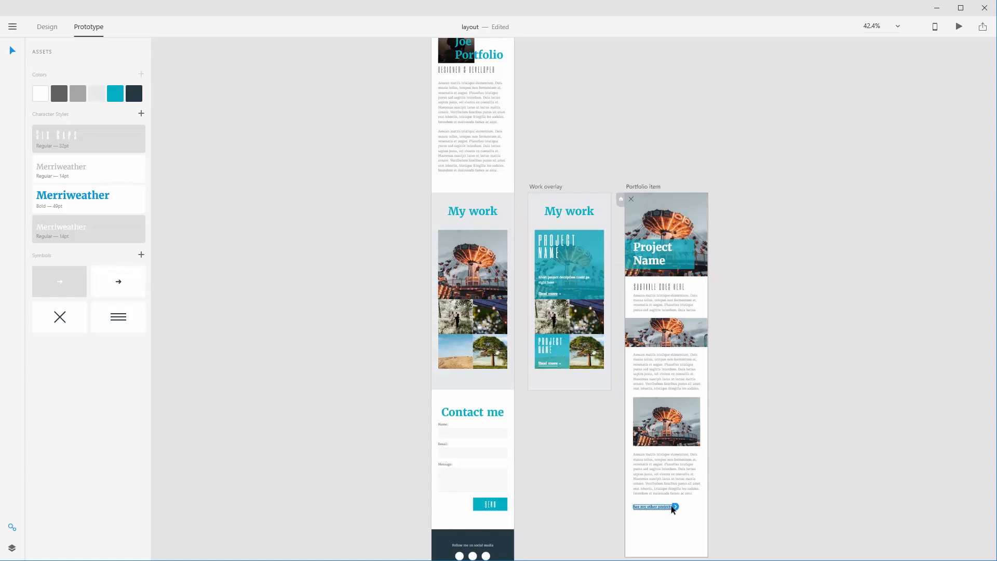
click(674, 507)
click(670, 385)
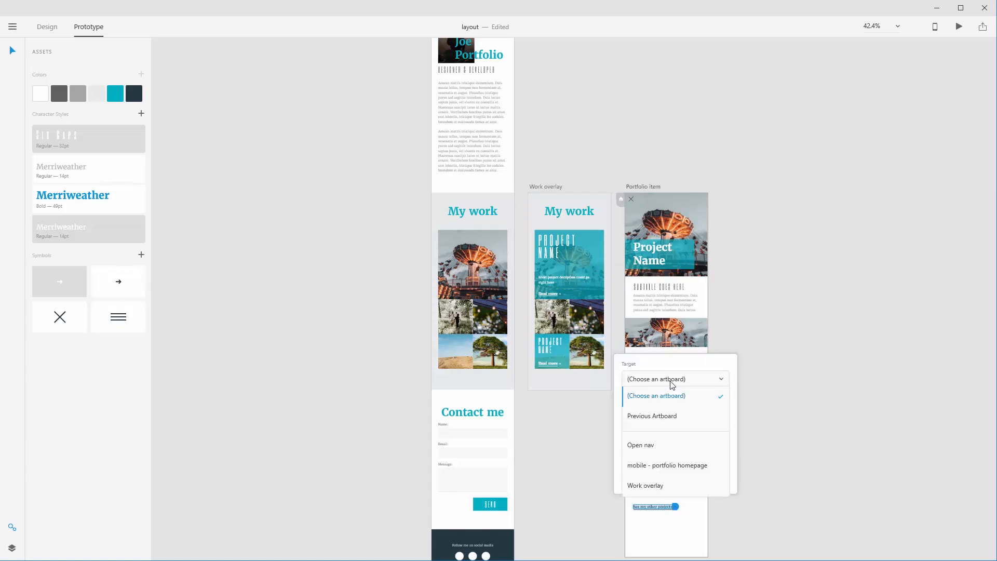
click(683, 414)
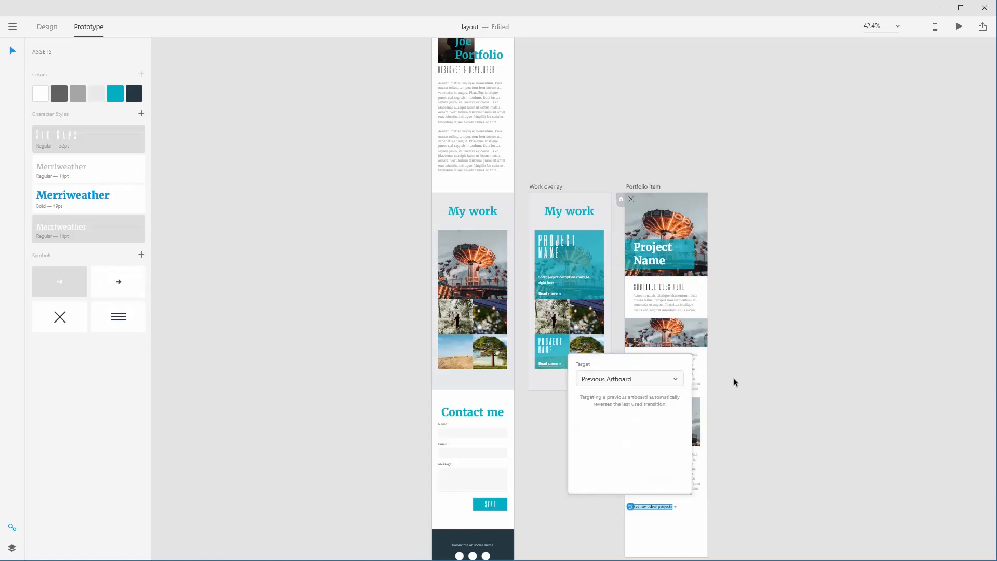
click(623, 382)
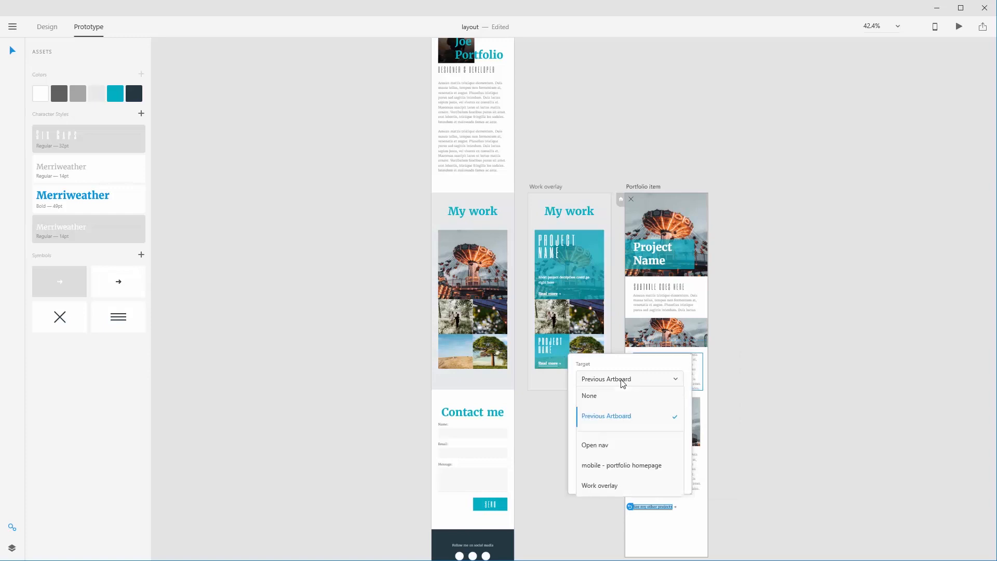
click(623, 382)
click(765, 388)
- Set the target of the "See my other projects" link to the mobile - portfolio homepage artboard
click(657, 508)
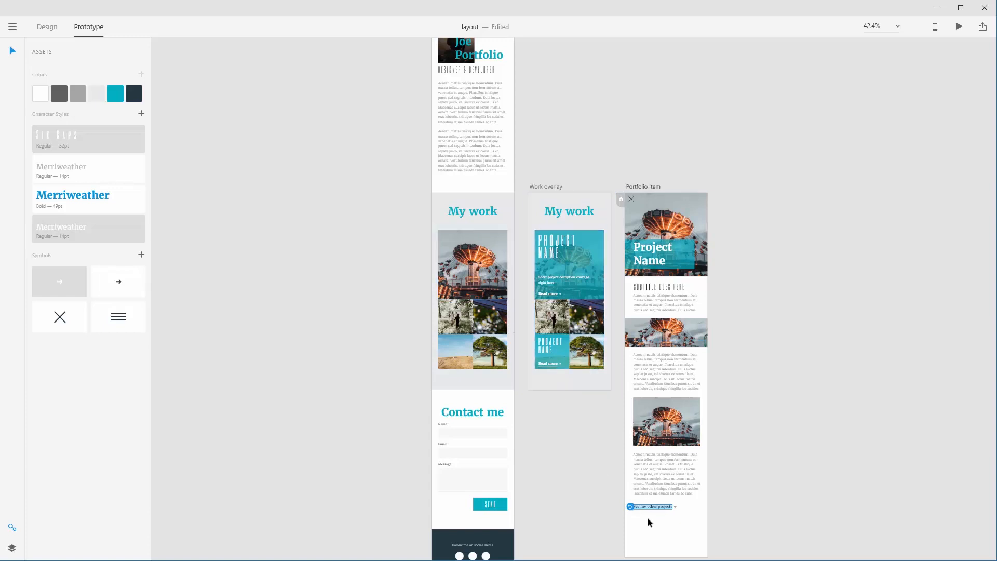
click(629, 507)
click(616, 387)
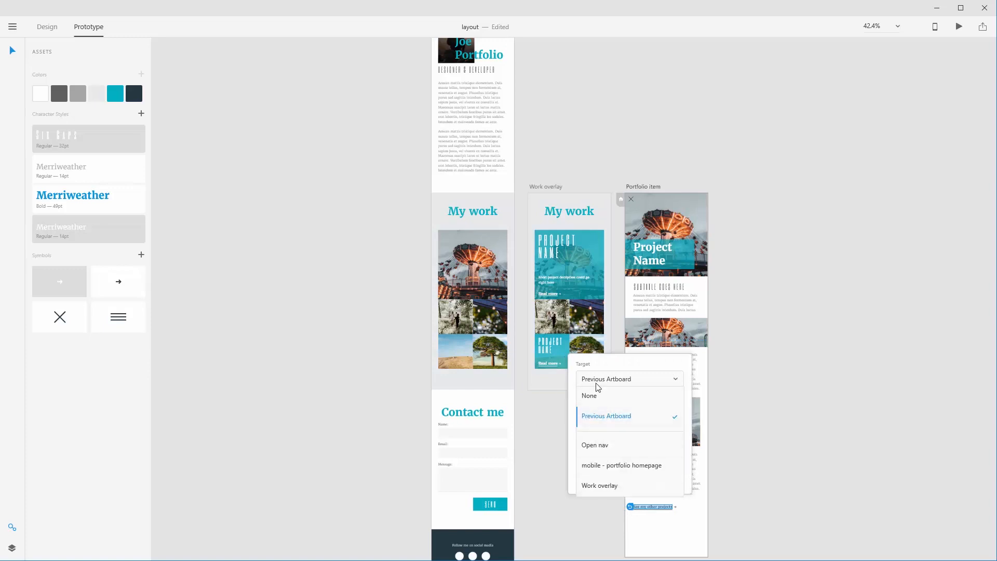
click(621, 465)
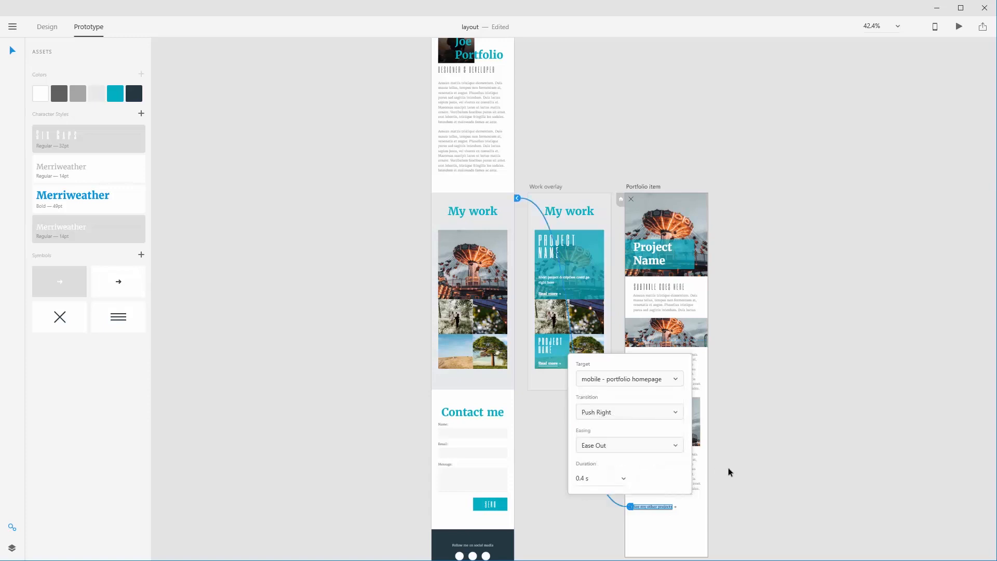
click(728, 469)
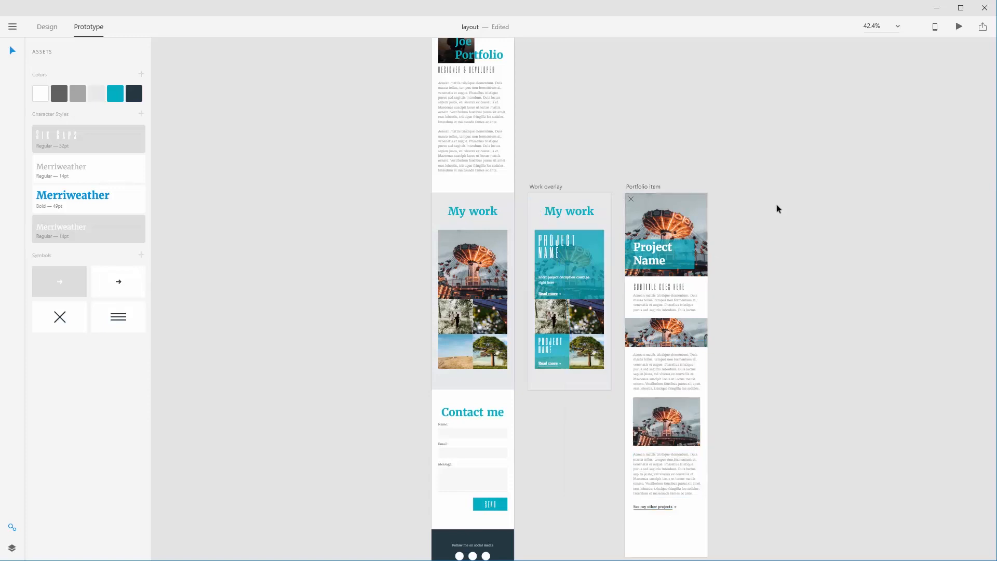
- Check the mobile preview instructions and the opening screen of the prototype's desktop preview
click(935, 28)
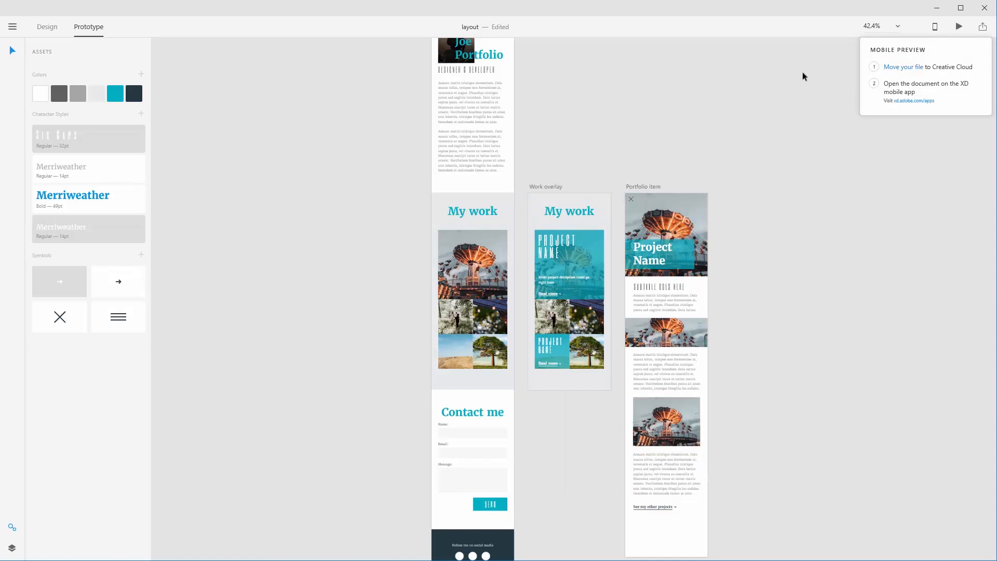
click(802, 72)
click(959, 27)
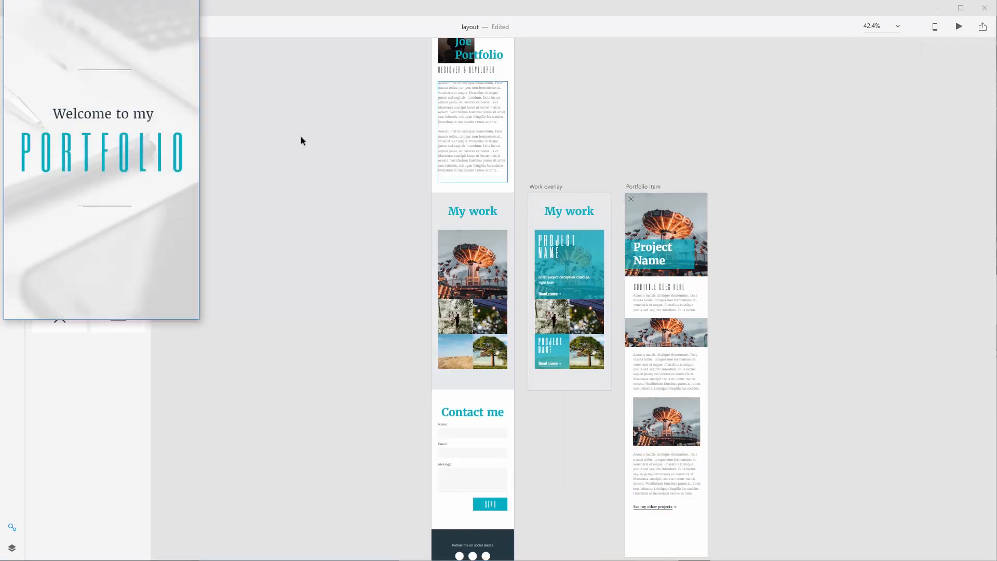
drag(135, 2, 327, 88)
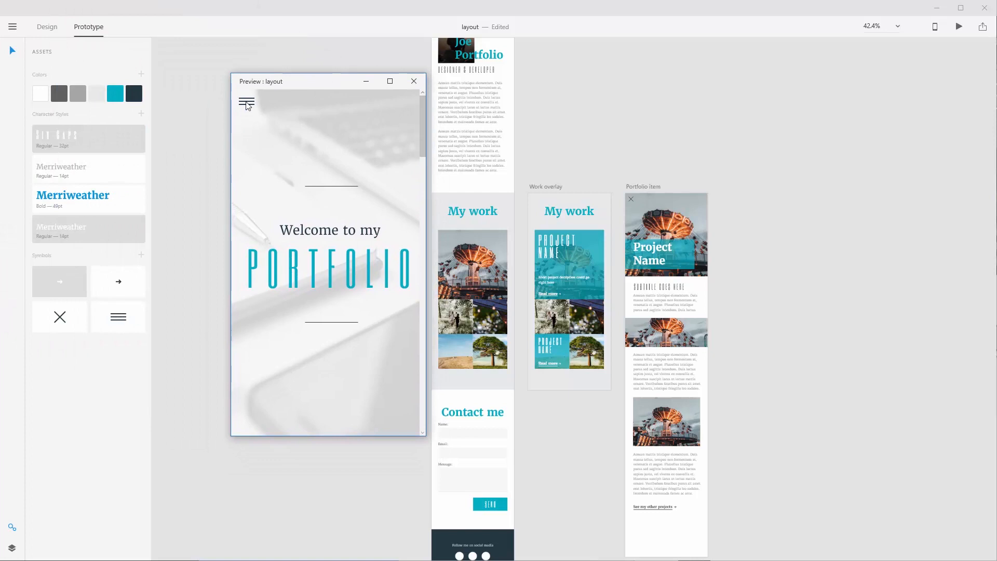
click(414, 81)
- Link the menu icon on the mobile - portfolio homepage artboard to the Open nav artboard with the Push Right transition
scroll(394, 291, up, 8)
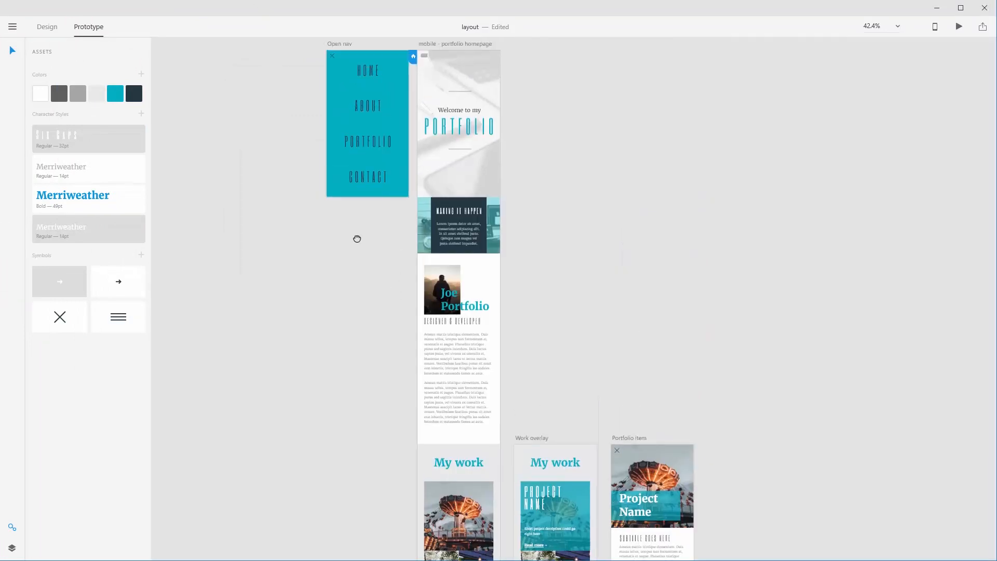
click(422, 206)
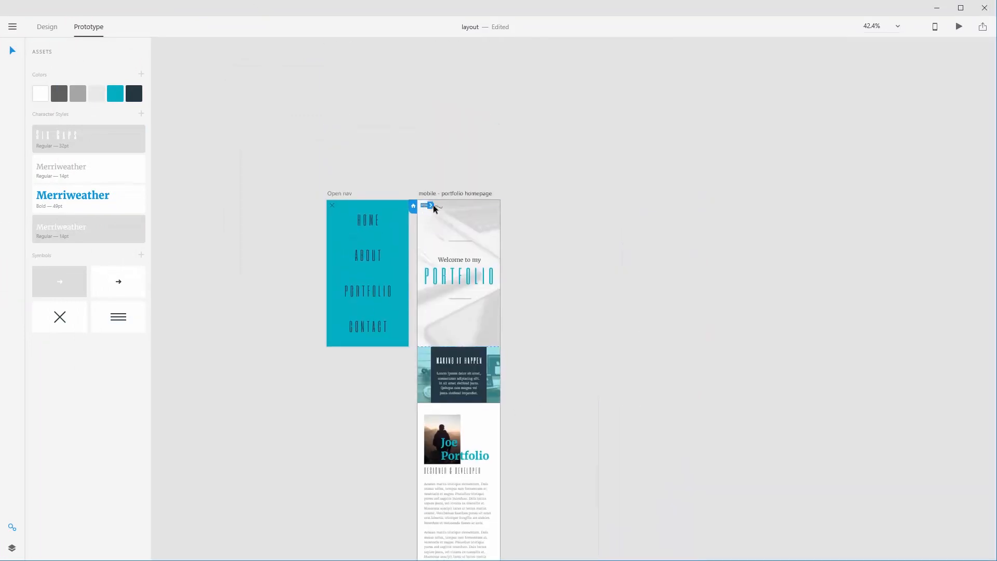
click(433, 205)
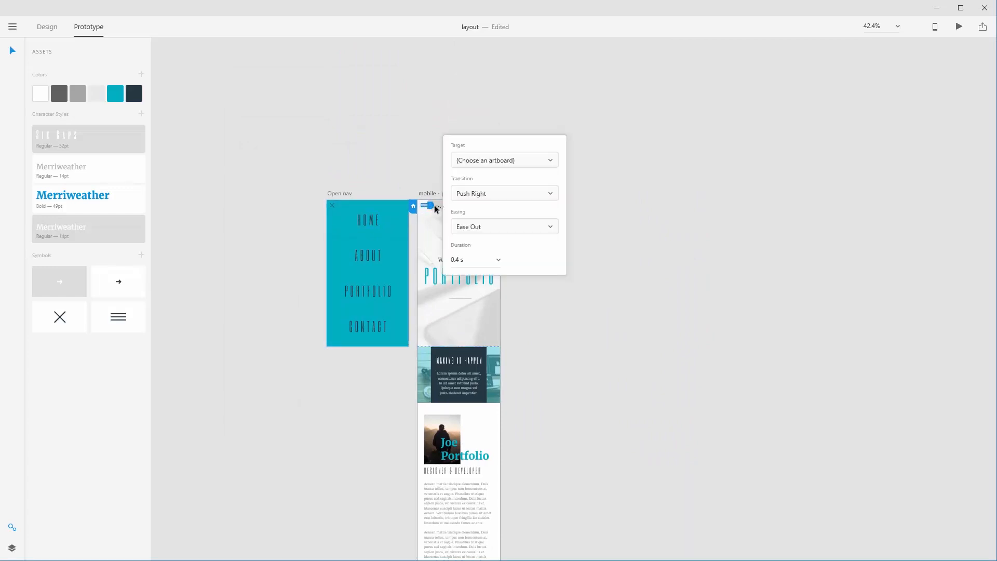
drag(430, 203, 400, 232)
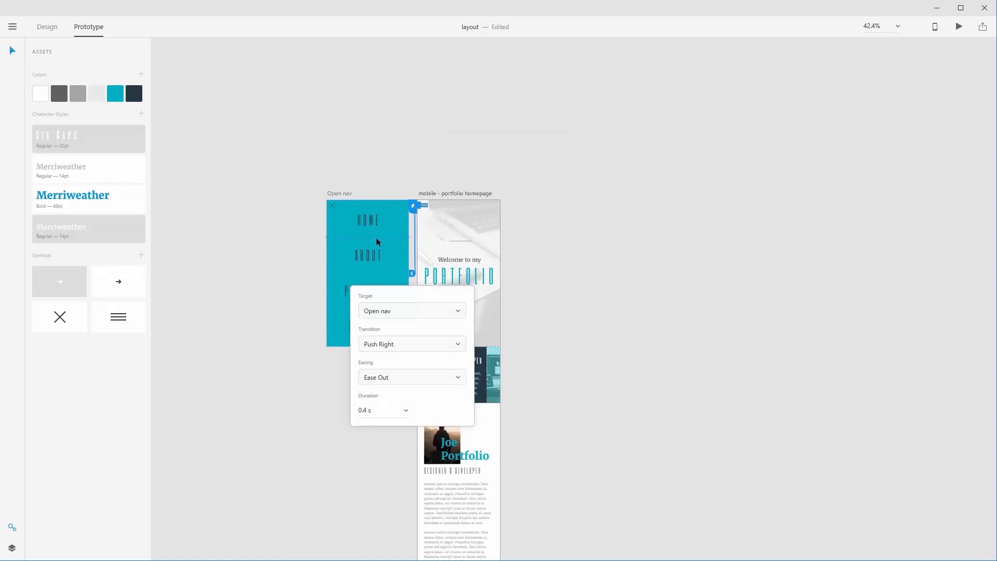
click(390, 377)
click(387, 347)
- Link the close icon on the Open nav artboard to the mobile - portfolio homepage artboard
click(330, 205)
drag(335, 205, 441, 232)
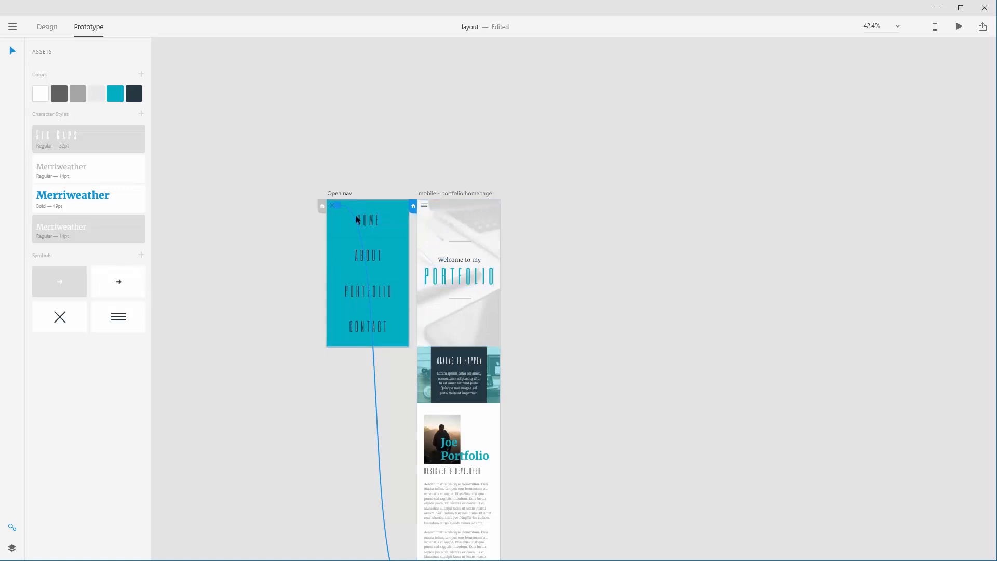
click(431, 163)
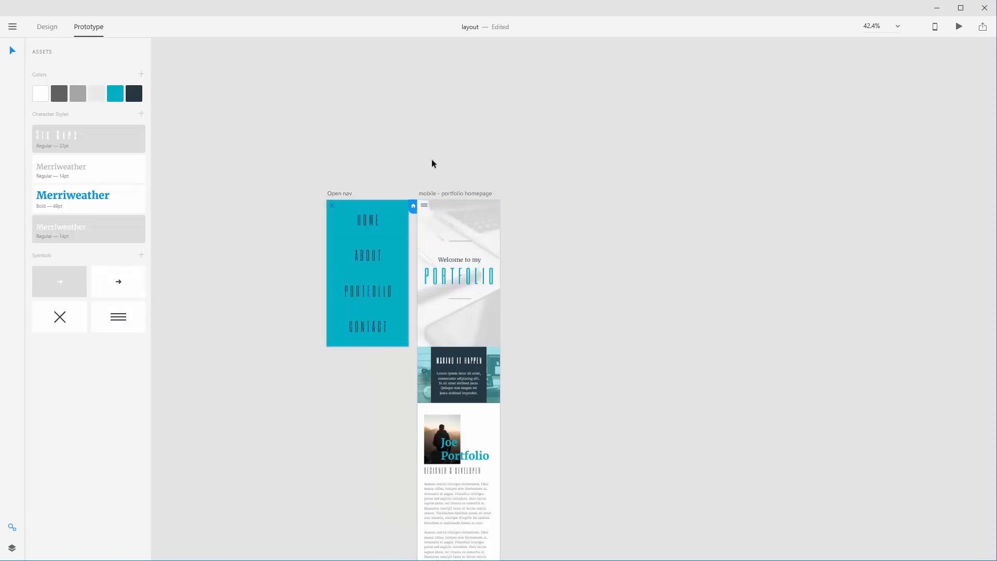
- Preview the prototype and test opening and closing the navigation with the menu and close icons
click(959, 26)
drag(188, 1, 630, 96)
click(546, 111)
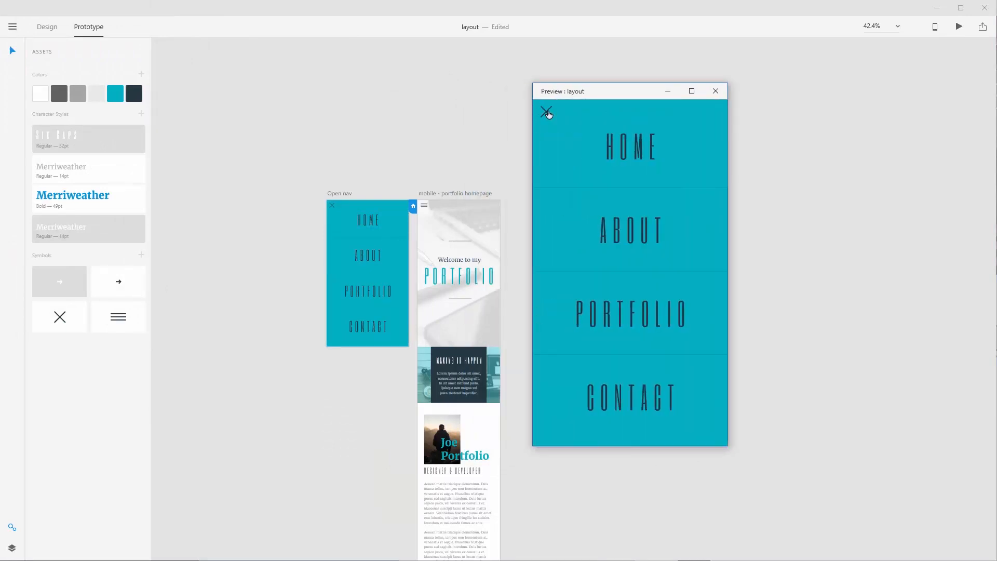
click(546, 112)
click(547, 113)
click(715, 92)
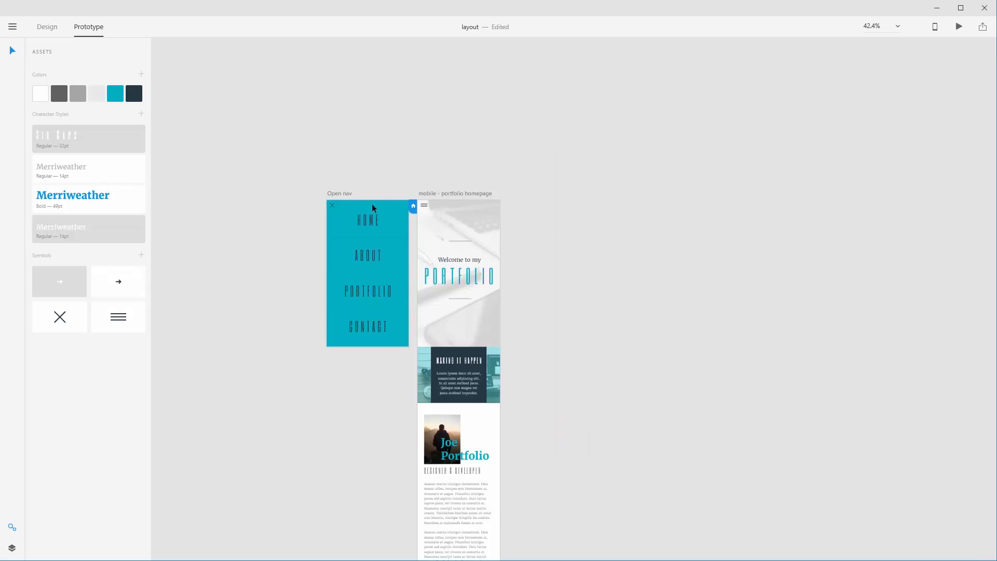
- Set the transition of the Open nav close icon's link to Push Left
click(334, 204)
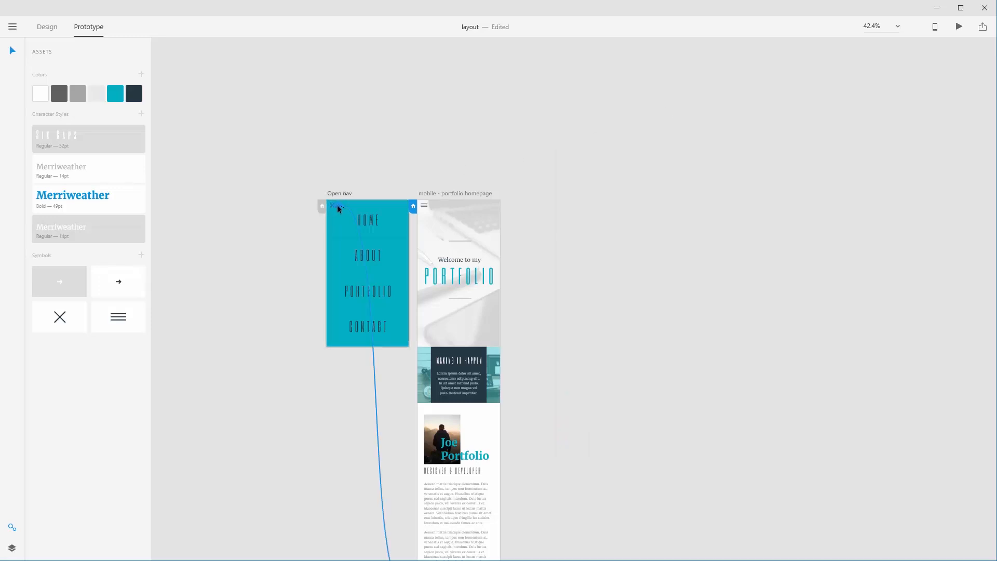
click(337, 205)
click(345, 111)
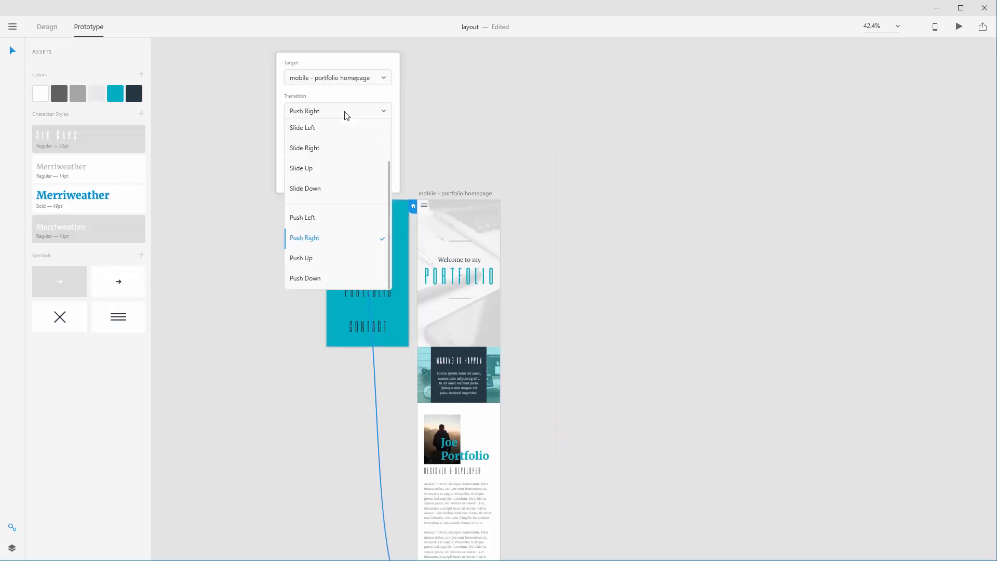
click(320, 217)
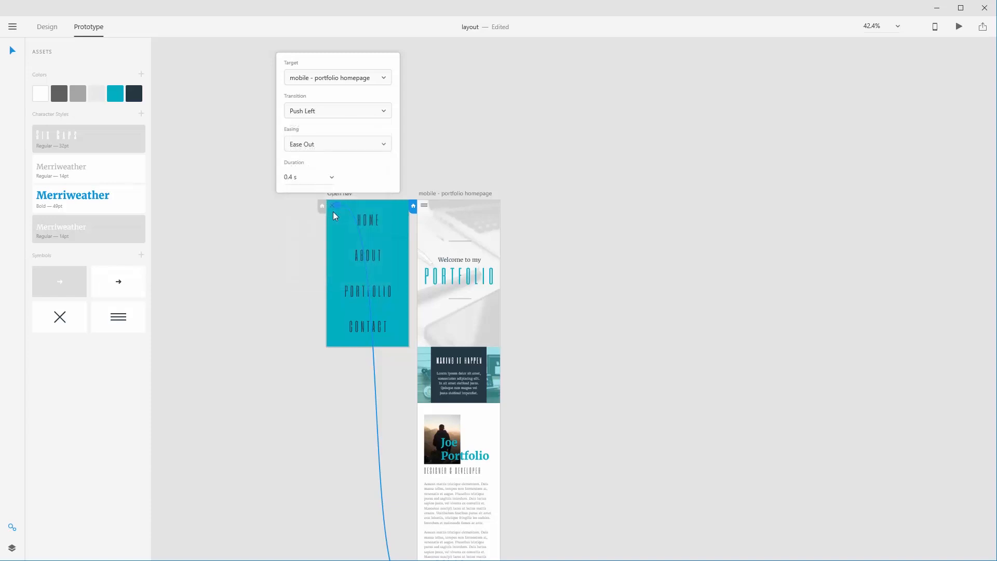
click(671, 151)
- Preview the prototype again and toggle the navigation open and closed repeatedly to check both push transitions
click(959, 27)
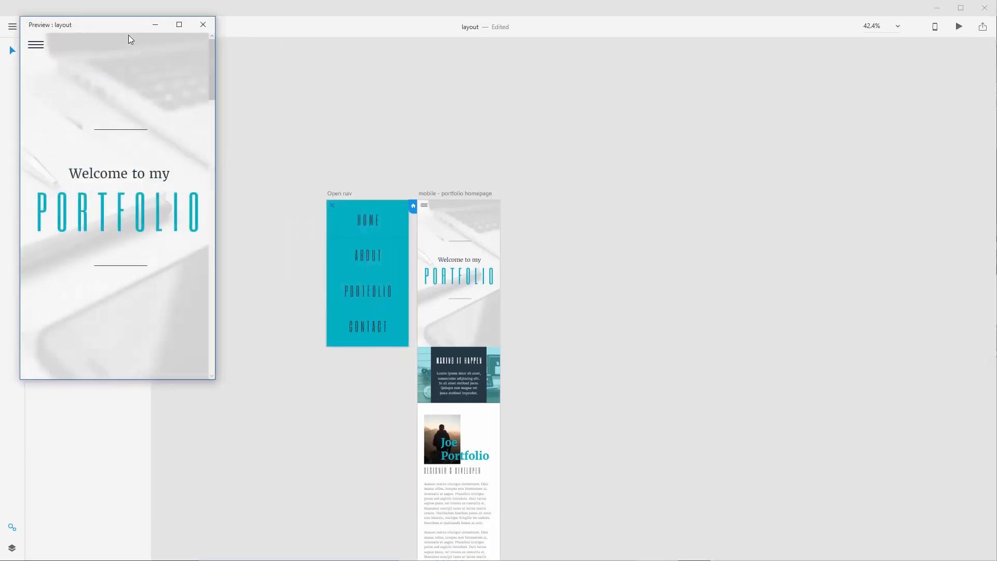
drag(129, 36, 568, 95)
click(502, 102)
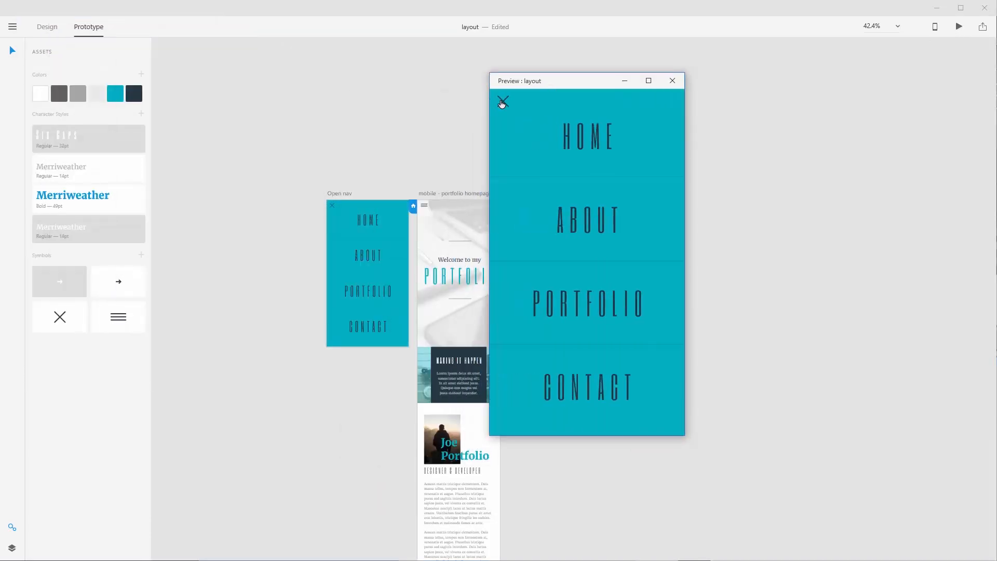
click(502, 102)
click(502, 103)
click(501, 102)
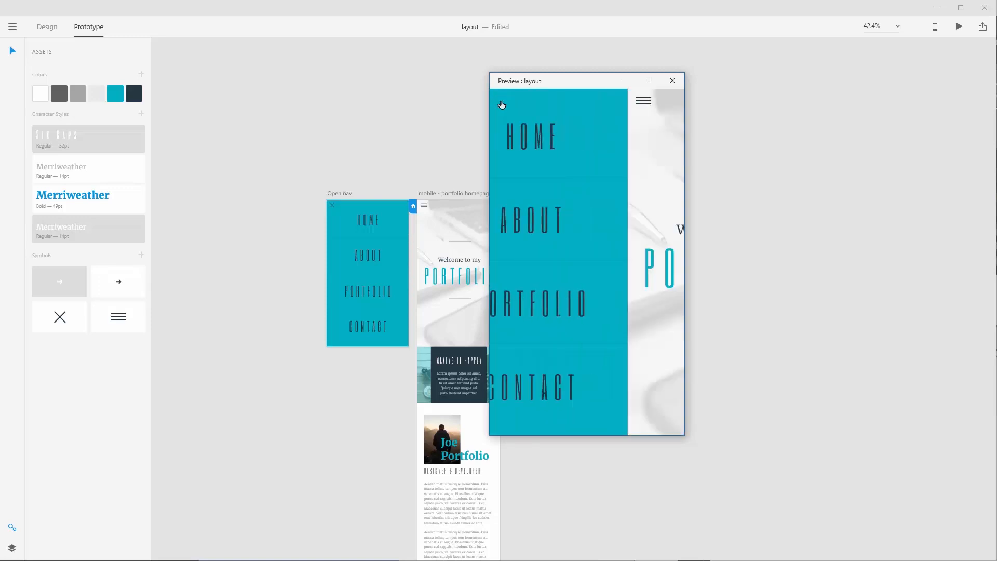
click(501, 103)
click(501, 102)
click(501, 102)
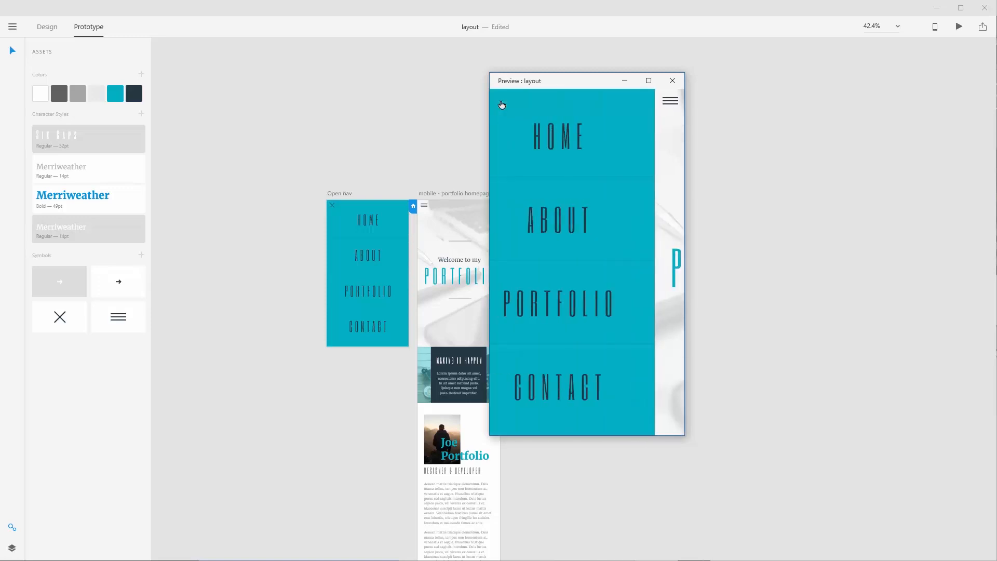
click(502, 102)
click(502, 102)
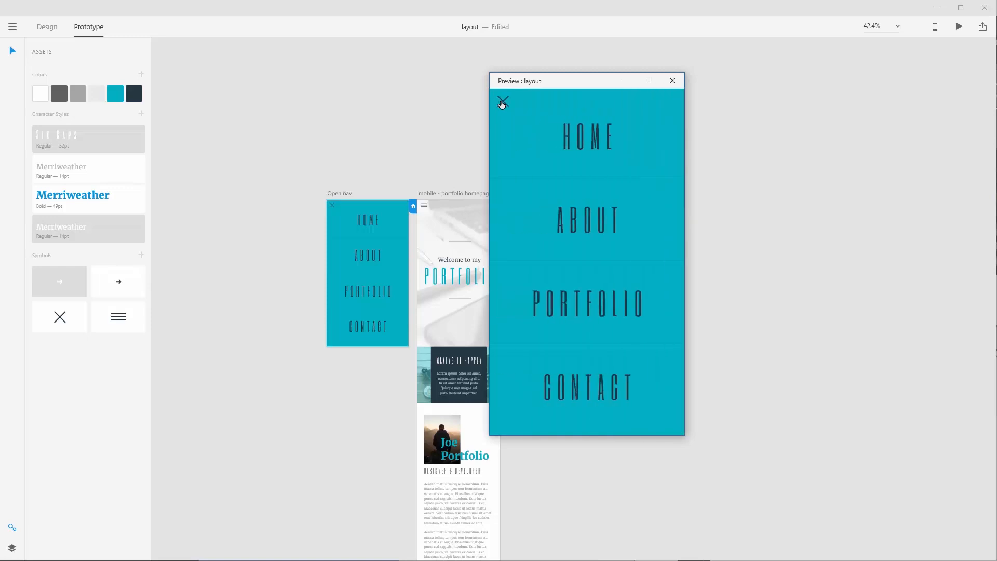
click(501, 103)
- Test the link from the large My work image to the Work overlay in the preview, and close the preview
drag(681, 129, 664, 282)
scroll(665, 282, down, 3)
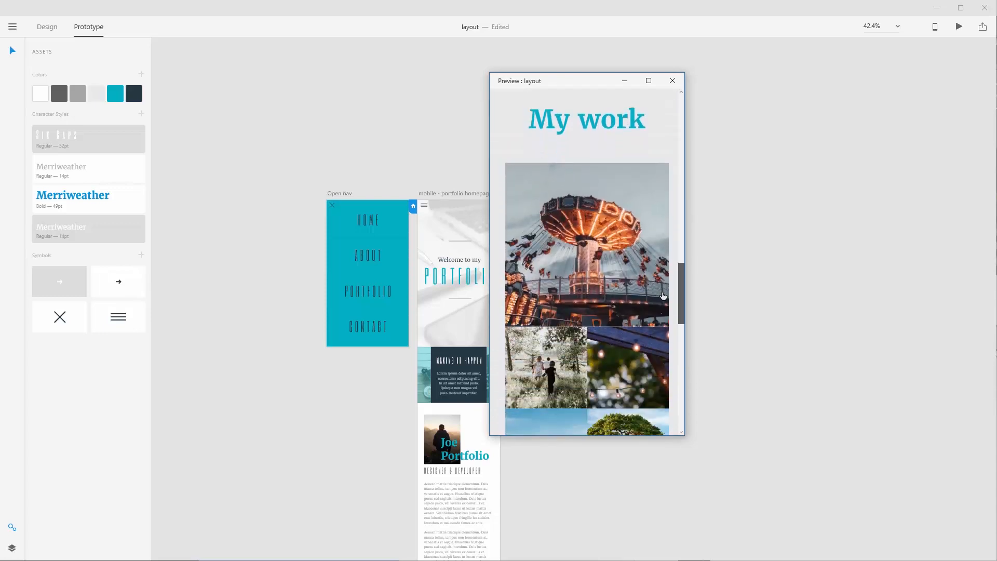
click(625, 280)
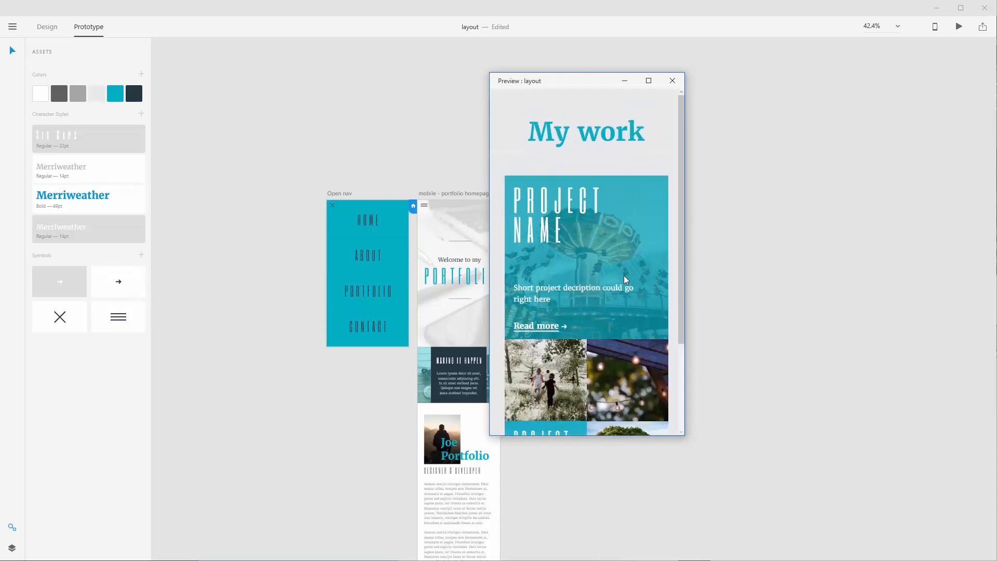
click(672, 80)
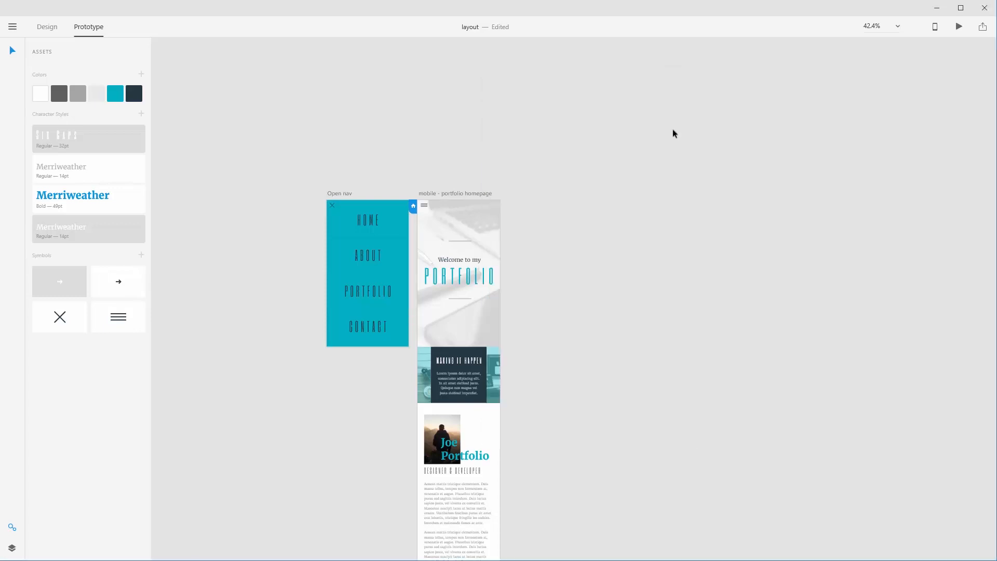
- Set the transition of the large My work image's link to the Work overlay to Dissolve
scroll(633, 400, down, 7)
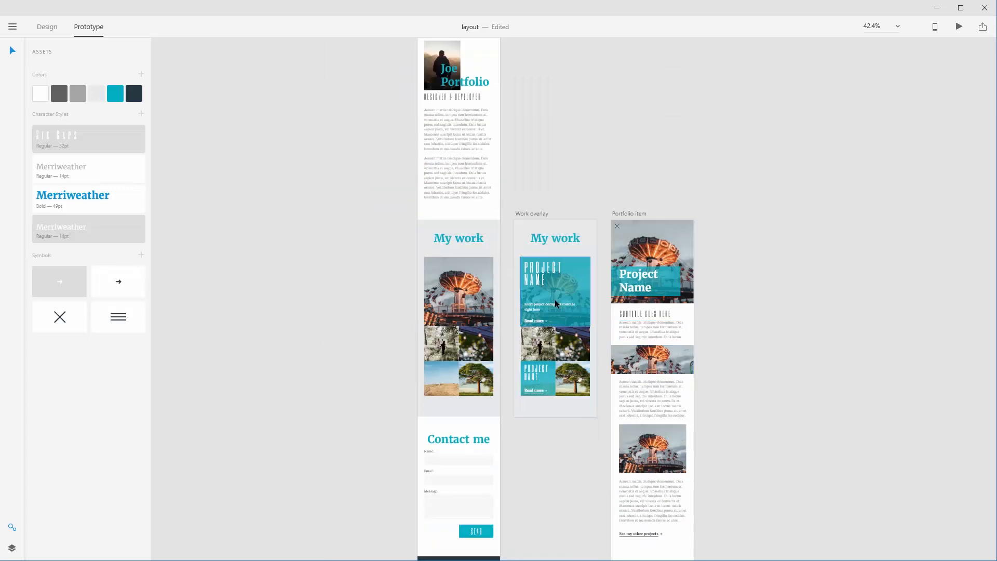
click(478, 298)
click(497, 293)
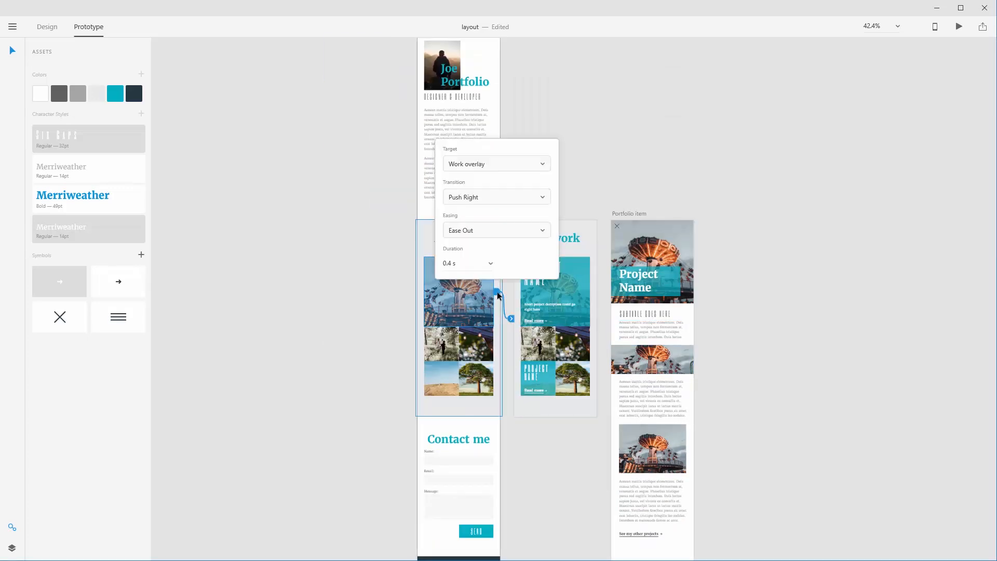
click(488, 237)
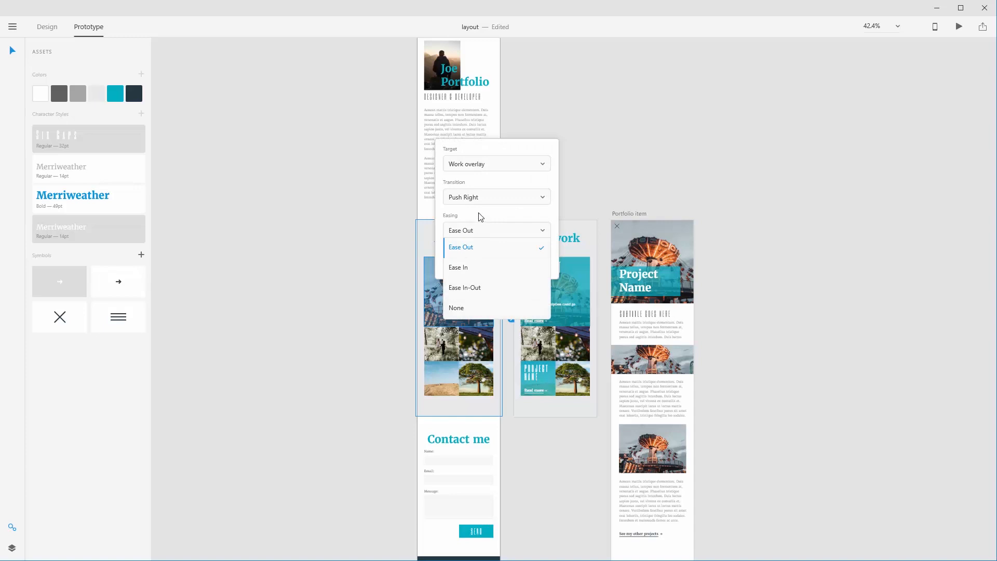
click(482, 216)
click(485, 196)
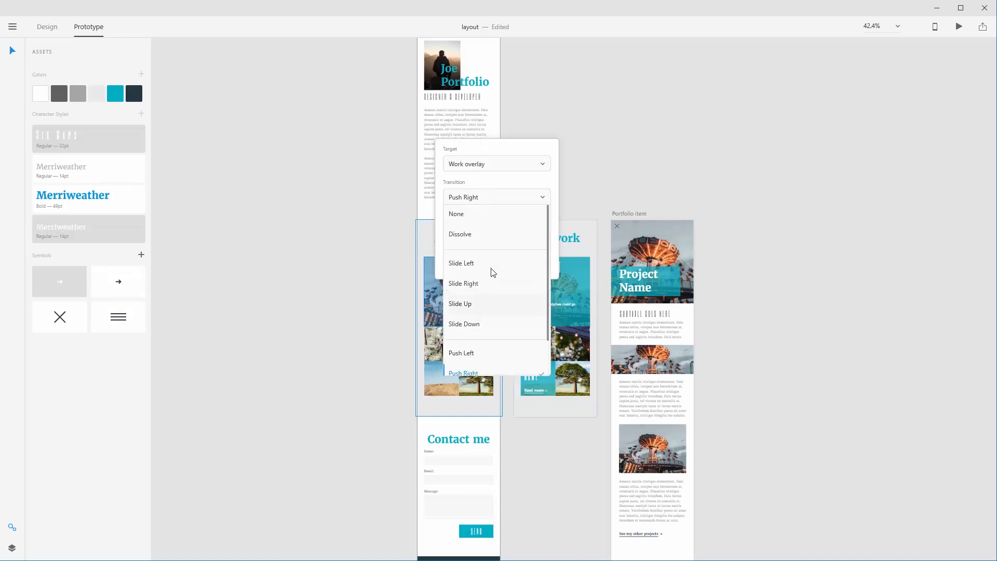
click(474, 238)
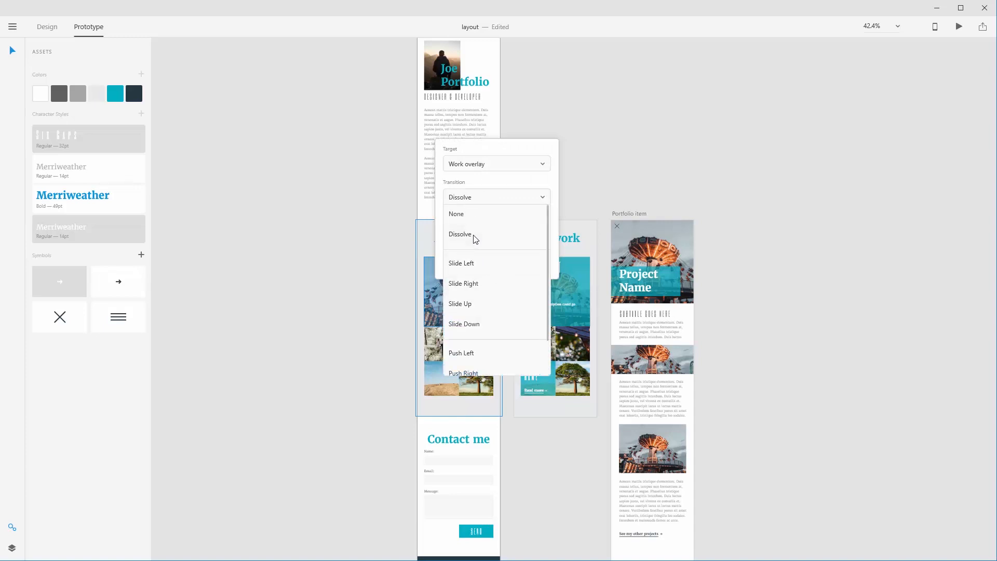
click(638, 182)
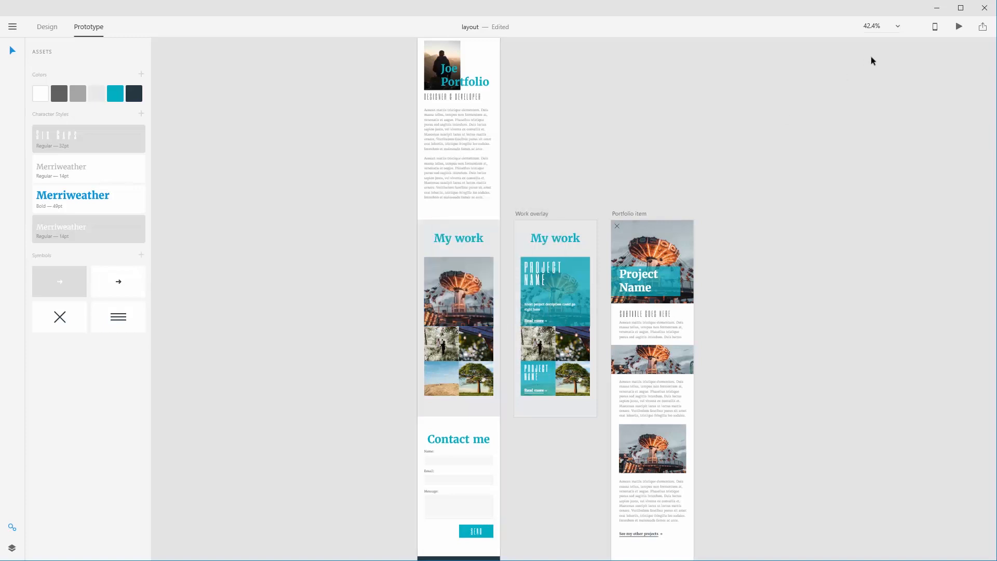
- Preview the path from the work image through "Read more" to the portfolio item and back via "See my other projects"
click(958, 26)
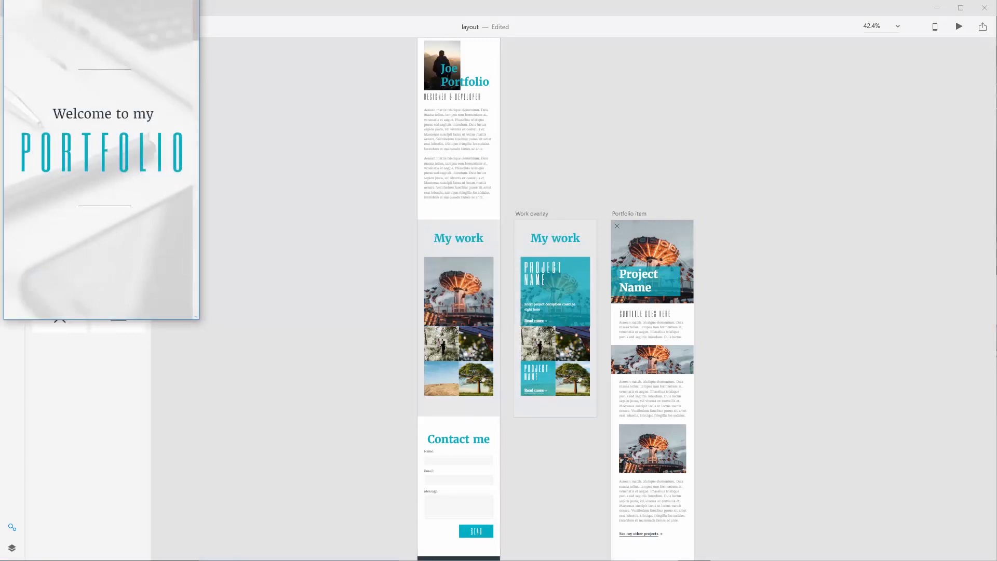
drag(108, 1, 564, 74)
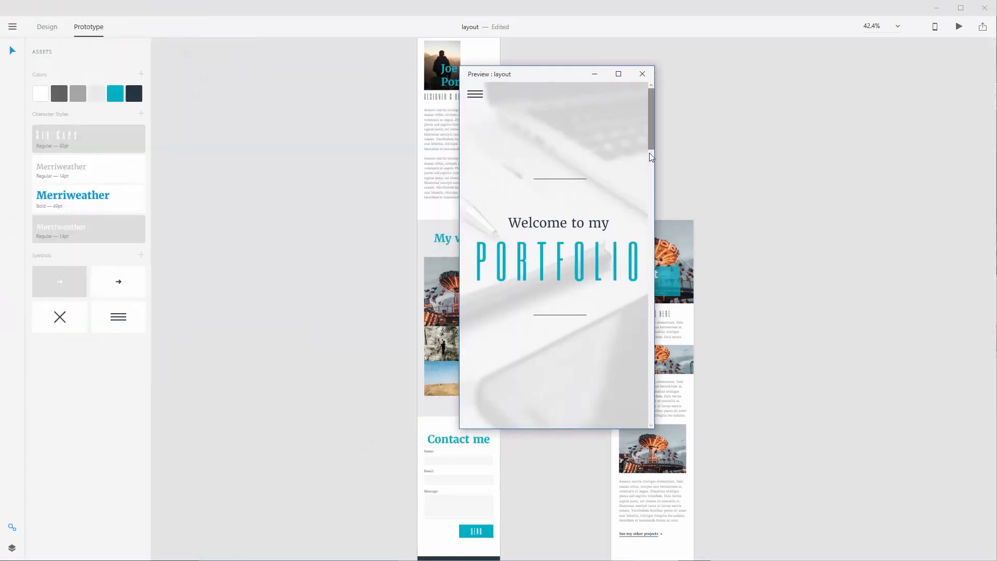
drag(651, 141, 649, 322)
click(565, 220)
drag(649, 187, 643, 228)
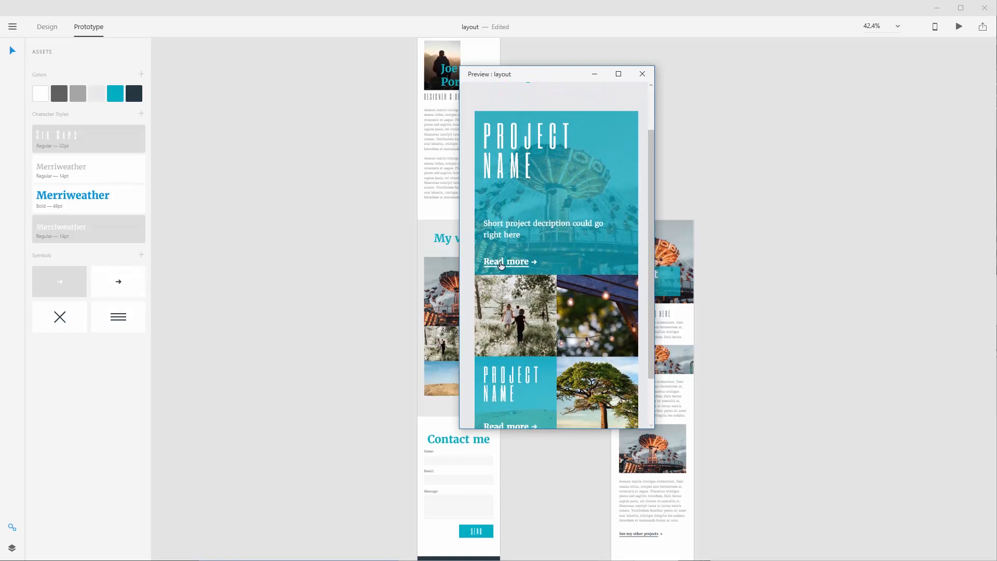
click(499, 263)
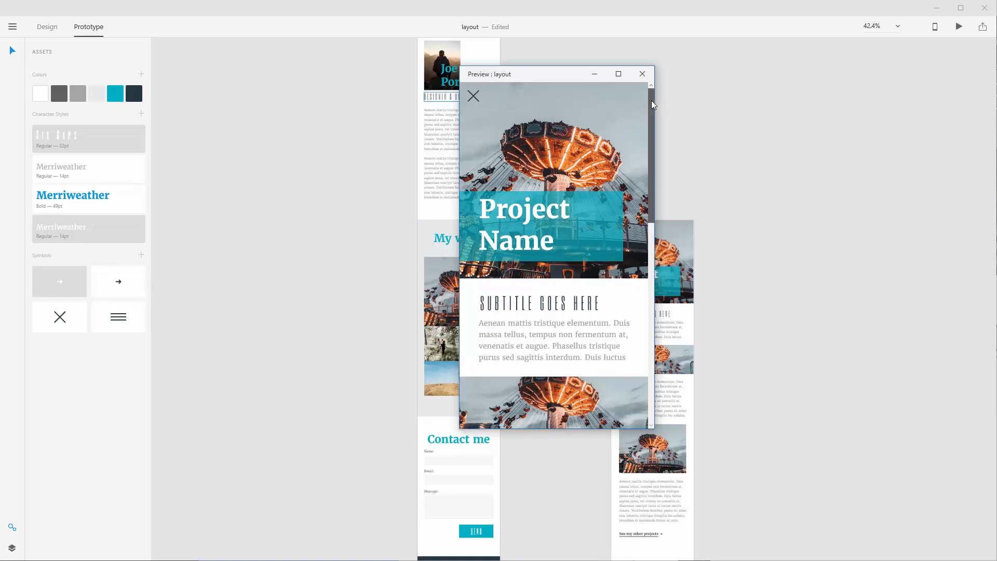
drag(651, 101, 646, 305)
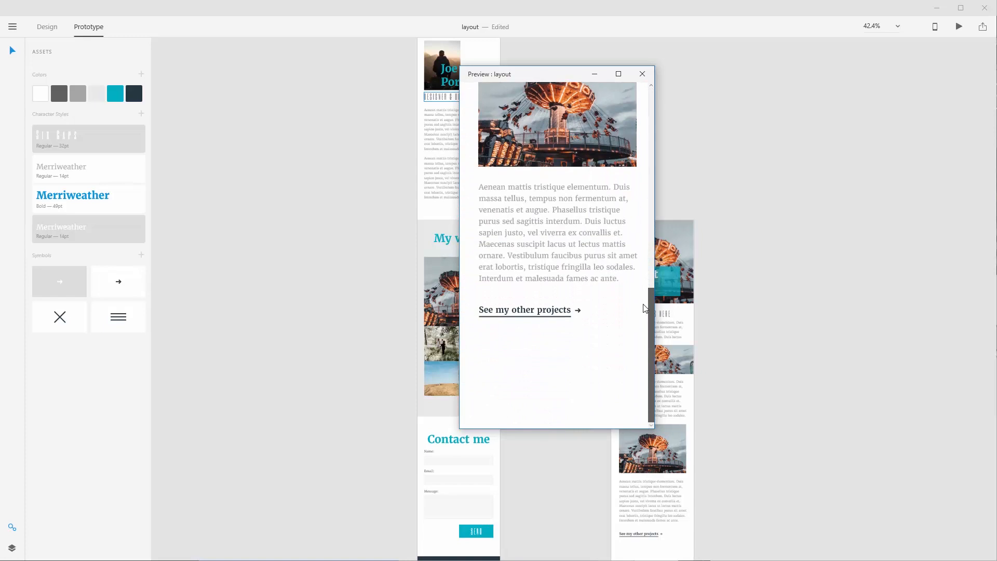
click(539, 312)
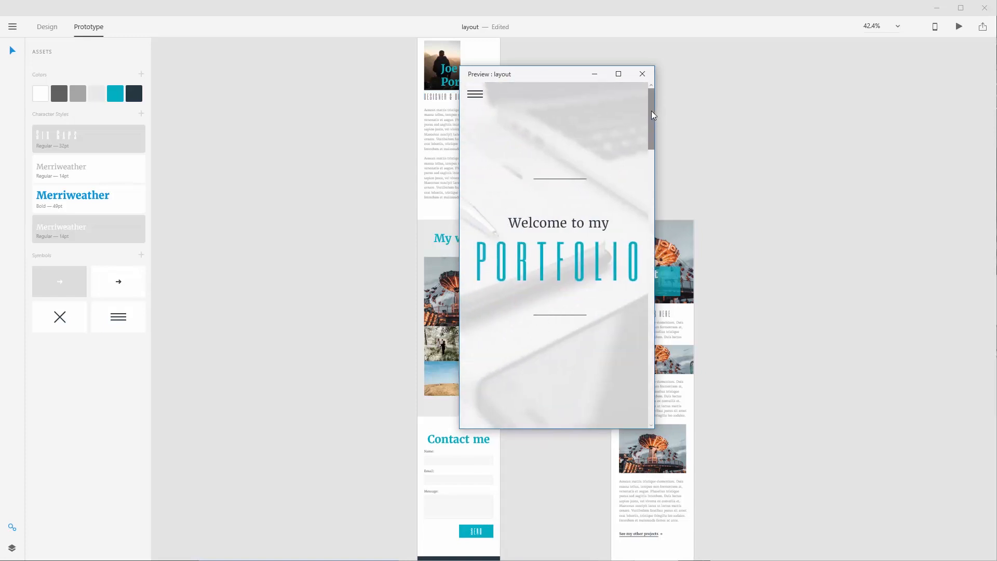
- Check the Contact me section in a slightly wider preview, retest the work image and "Read more" links, and close the preview
drag(652, 114, 646, 349)
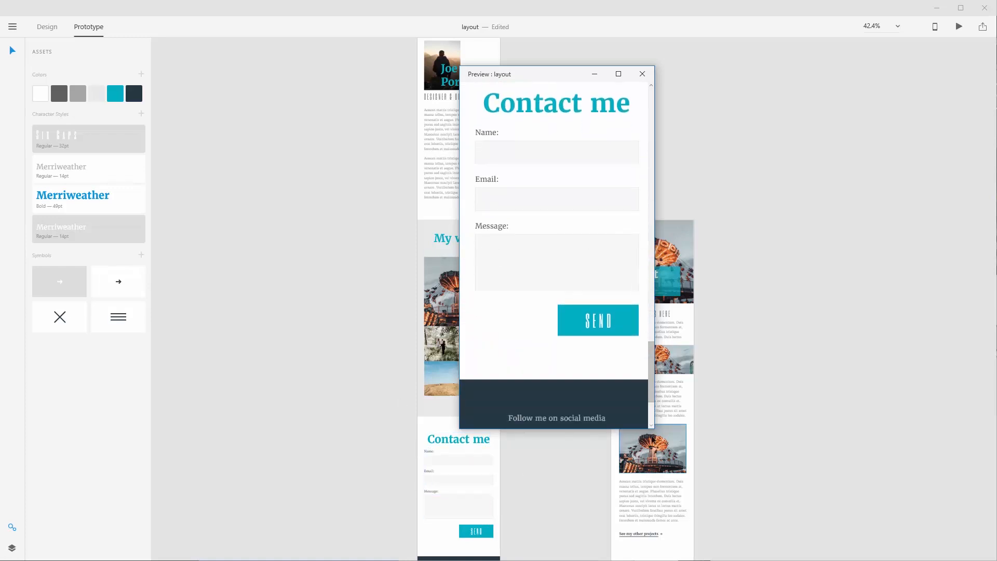
drag(653, 427, 676, 429)
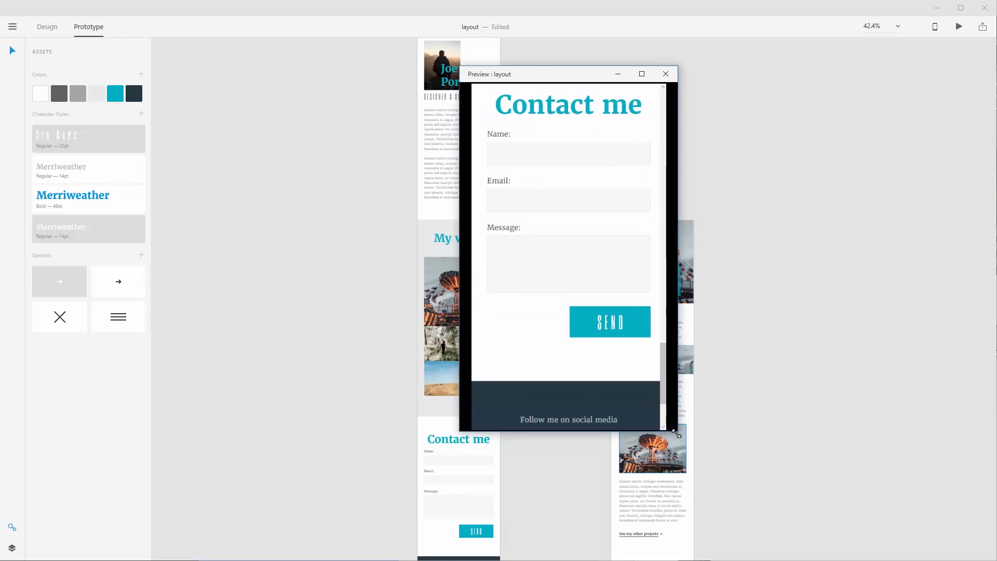
drag(660, 356, 655, 274)
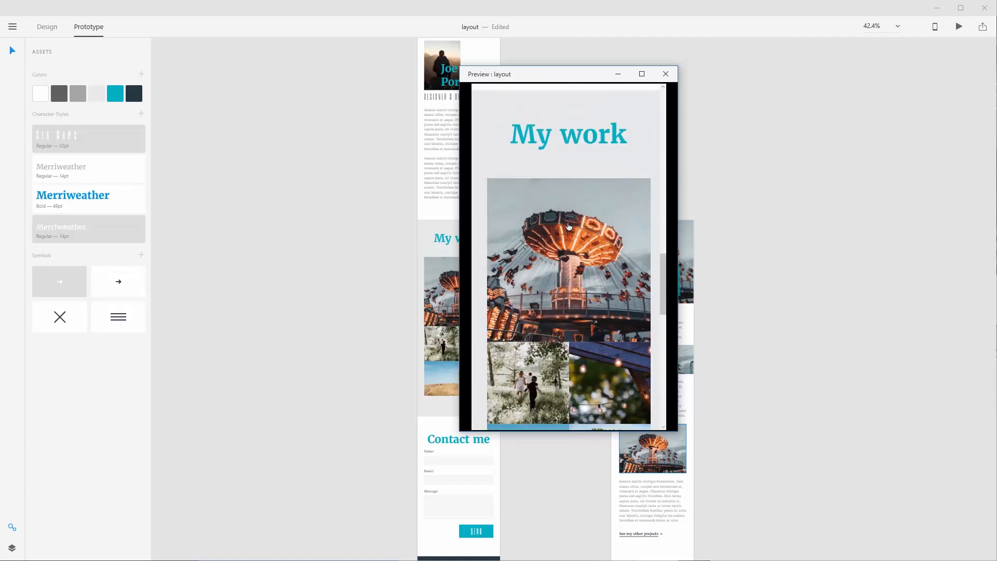
click(568, 227)
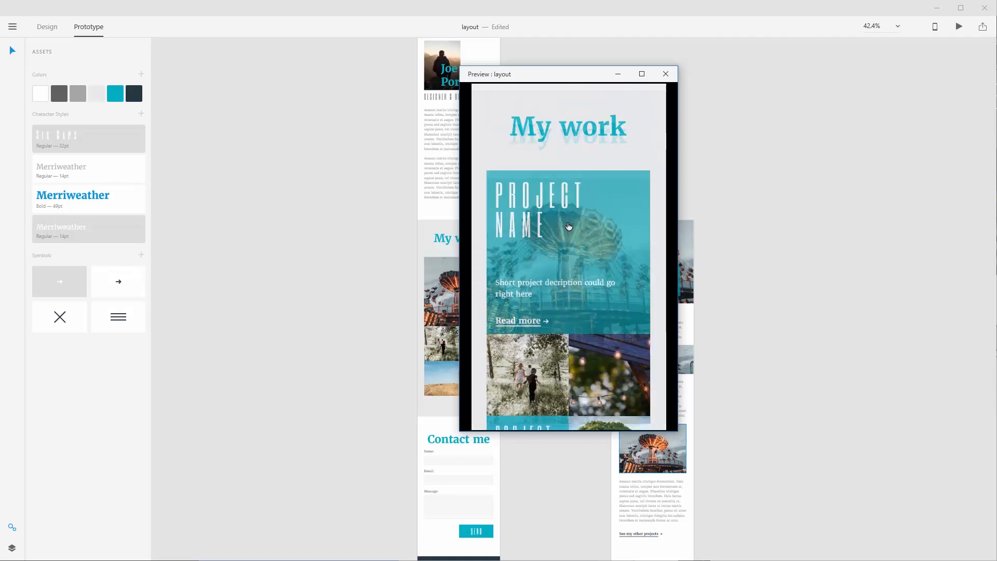
click(533, 325)
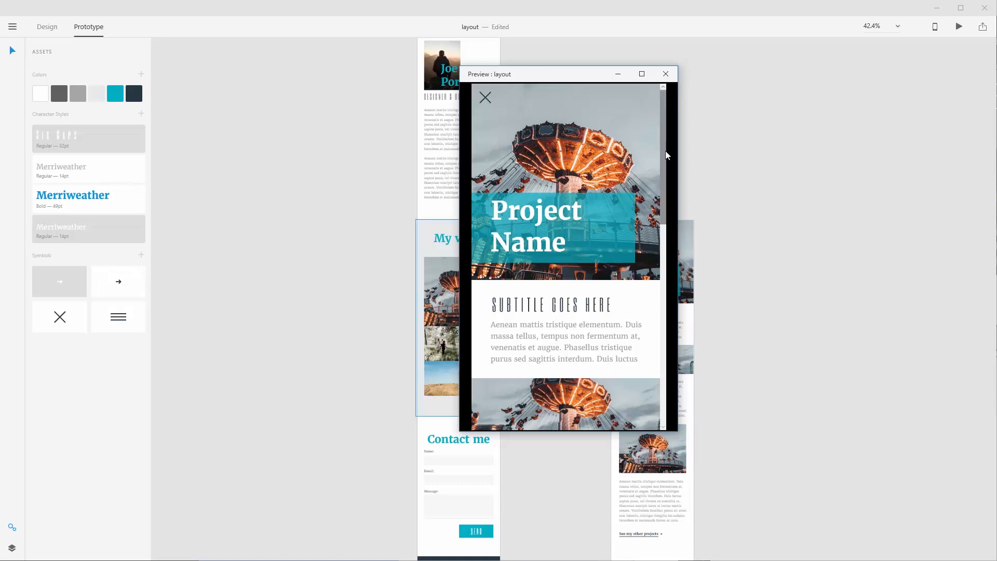
drag(662, 149, 663, 88)
click(665, 74)
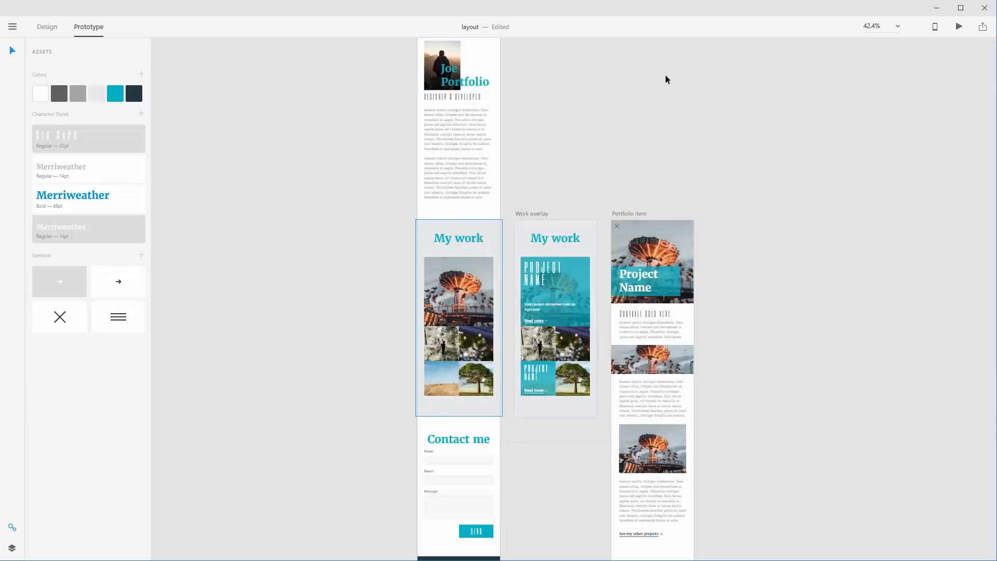